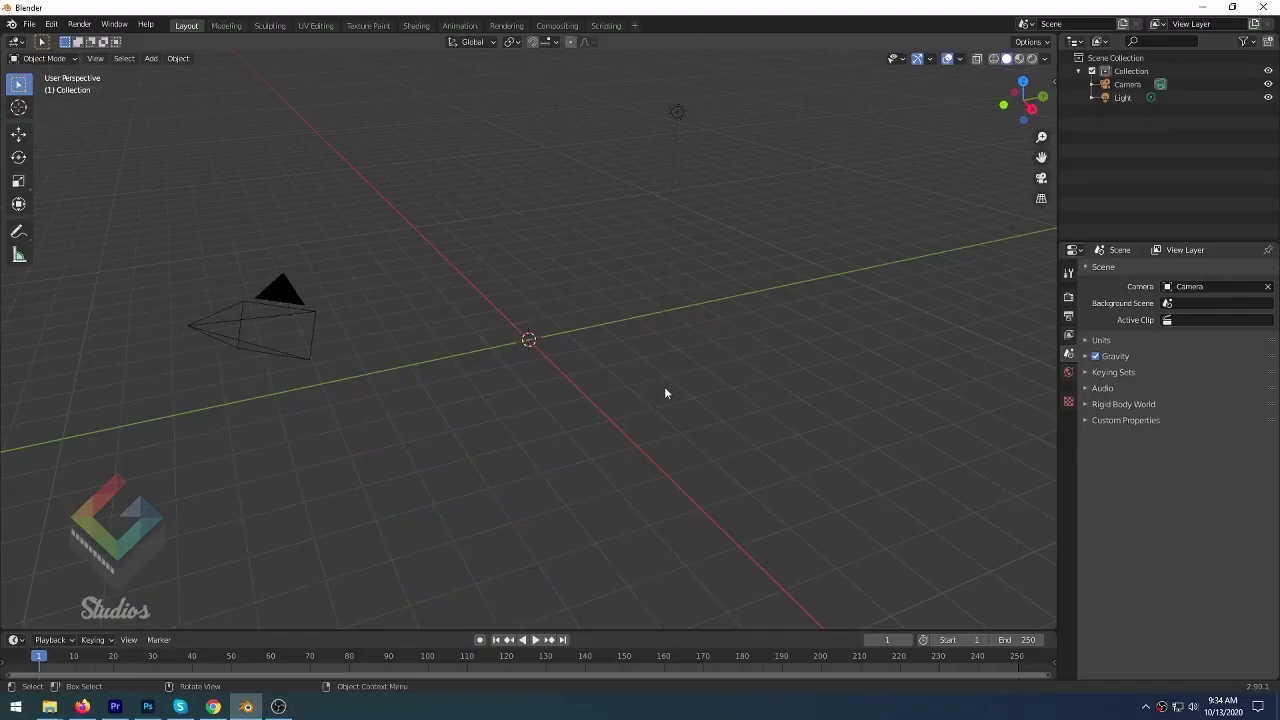
- Orbit the viewport around the empty starting scene with only a camera and light
middle_drag(664, 386, 531, 438)
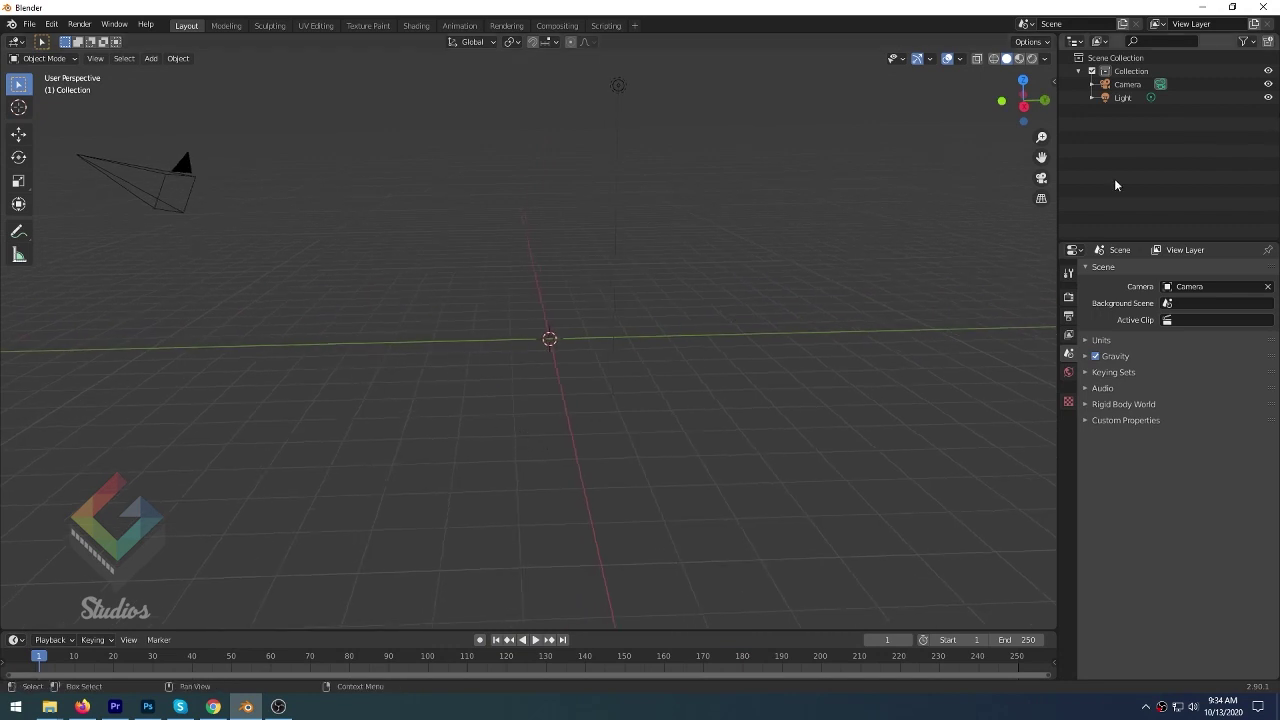
- Collapse Collection, add a new collection beside it, and begin renaming it Grass
click(1077, 71)
right_click(1119, 124)
click(1080, 123)
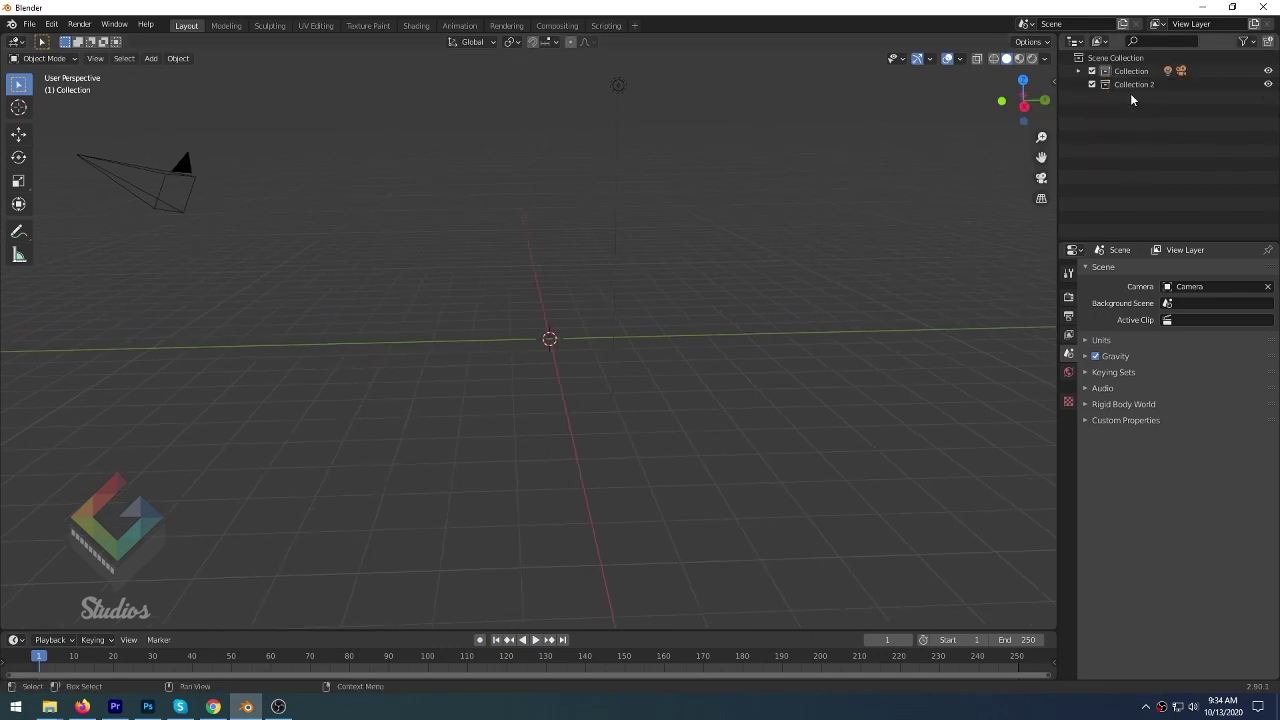
double_click(1135, 84)
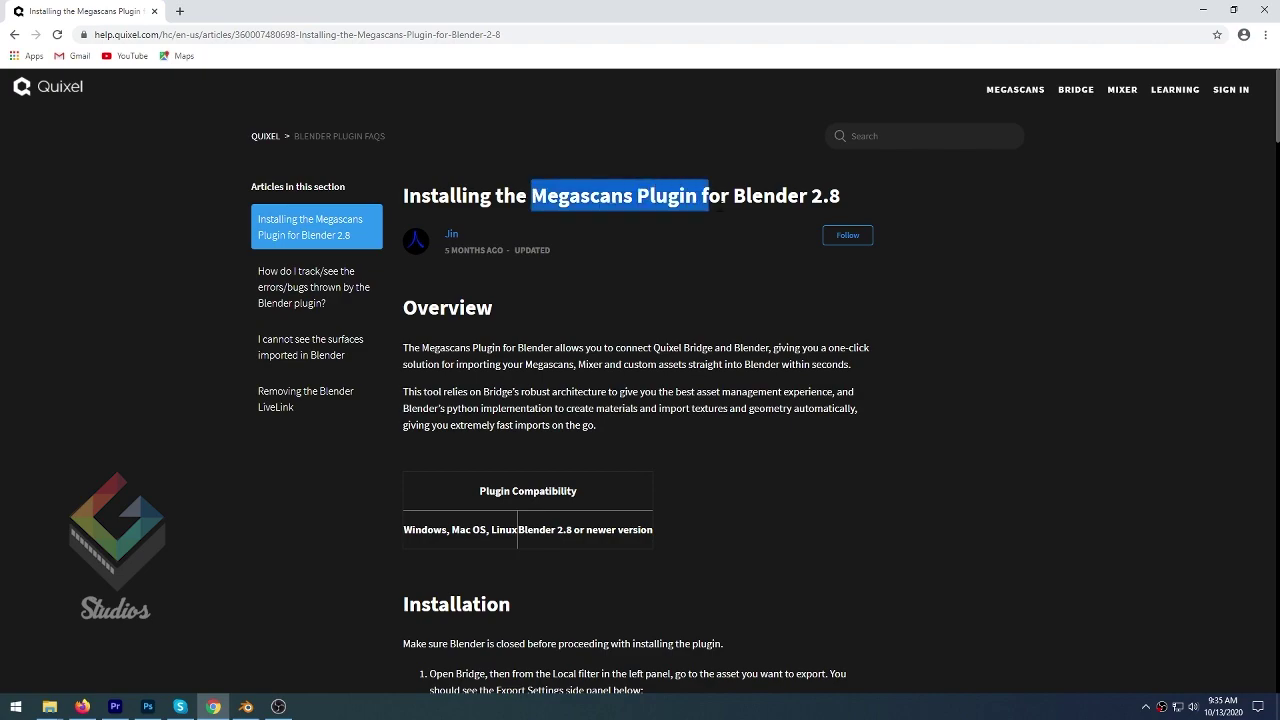
- Scroll the Megascans plugin article down to the Custom Installation section and highlight its heading
scroll(853, 353, down, 10)
scroll(853, 353, down, 5)
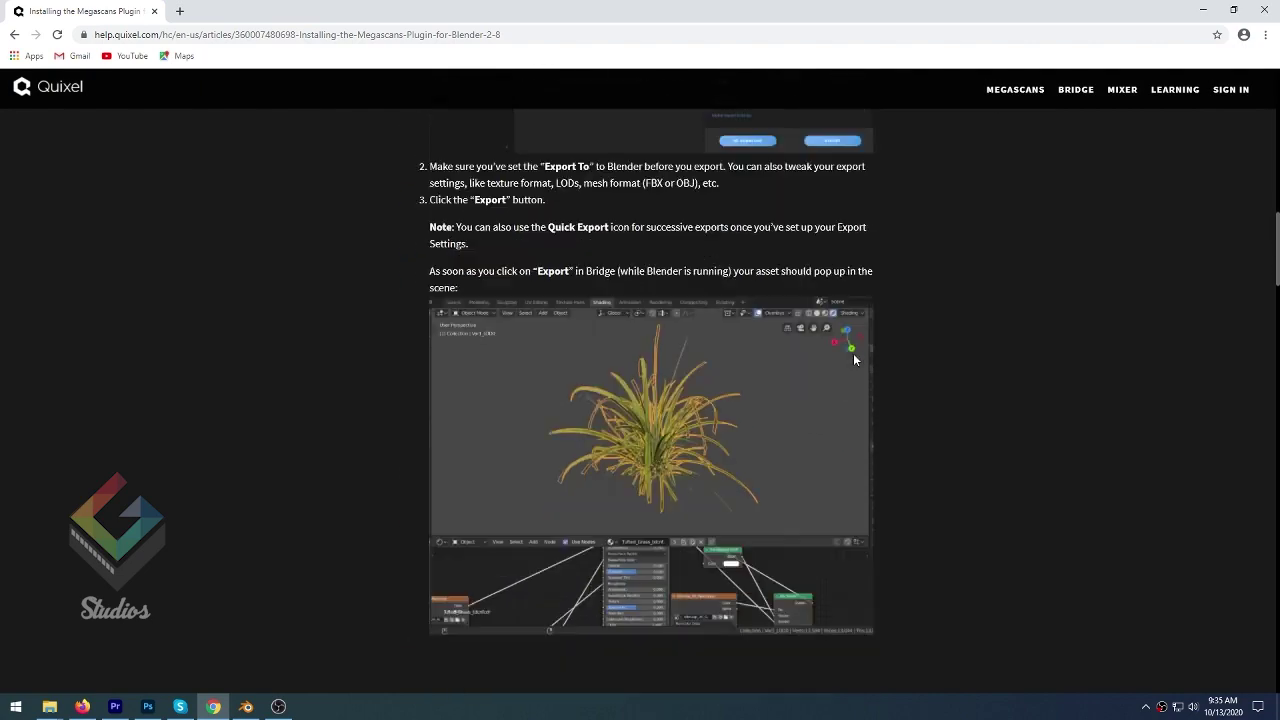
scroll(853, 353, down, 5)
scroll(853, 353, down, 5)
scroll(854, 359, down, 5)
scroll(854, 359, down, 5)
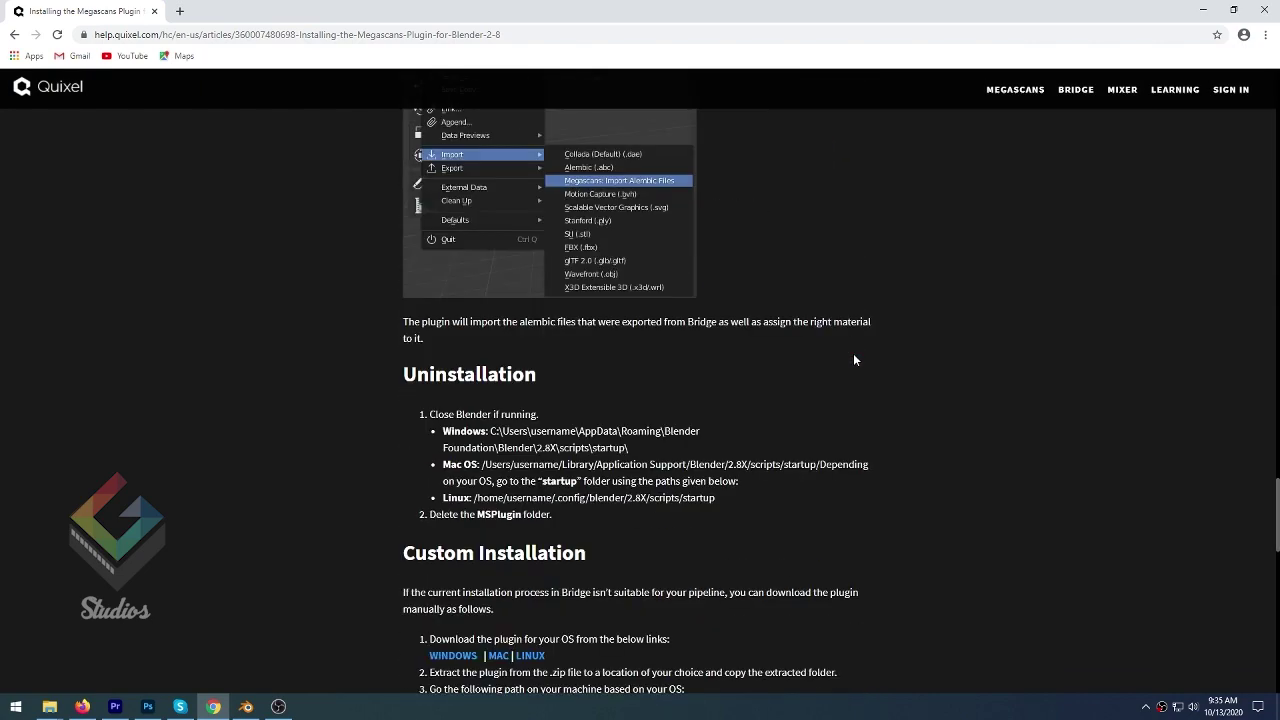
scroll(854, 359, down, 5)
drag(415, 220, 527, 214)
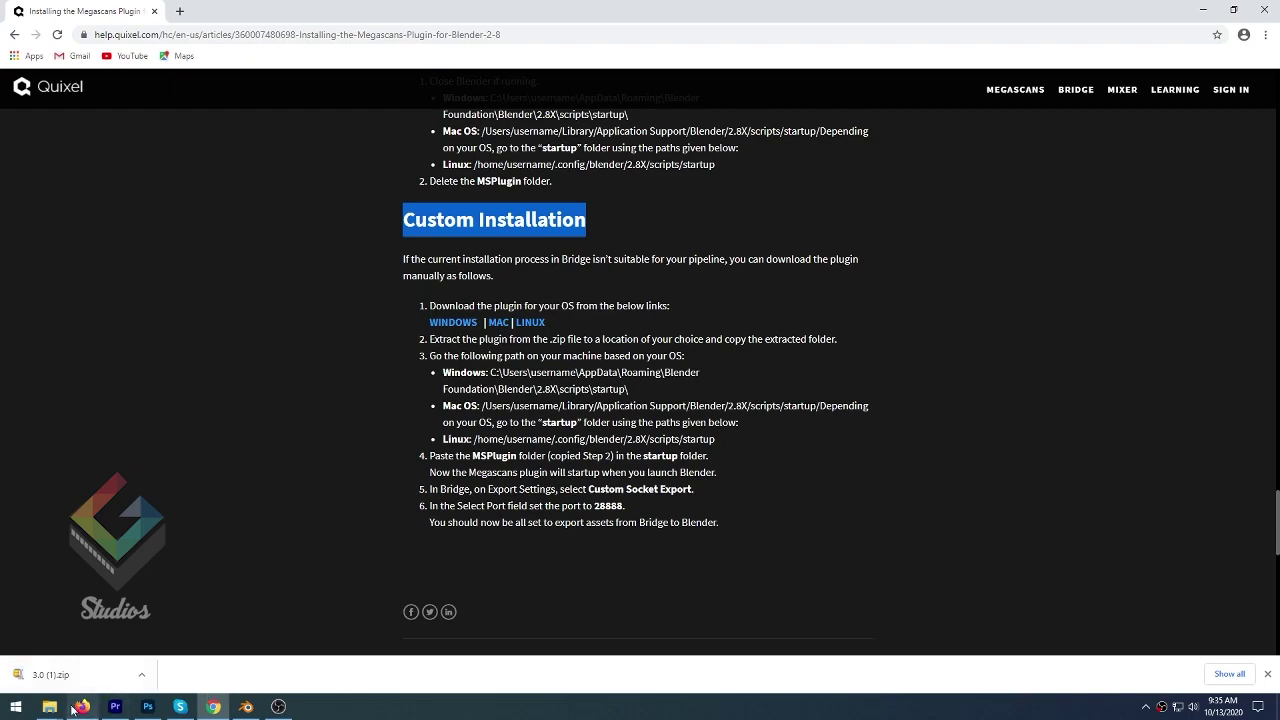
- Extract the 3.0 zip in the Blender Tutorial folder and copy the MSPlugin folder
mouse_move(49, 707)
click(77, 664)
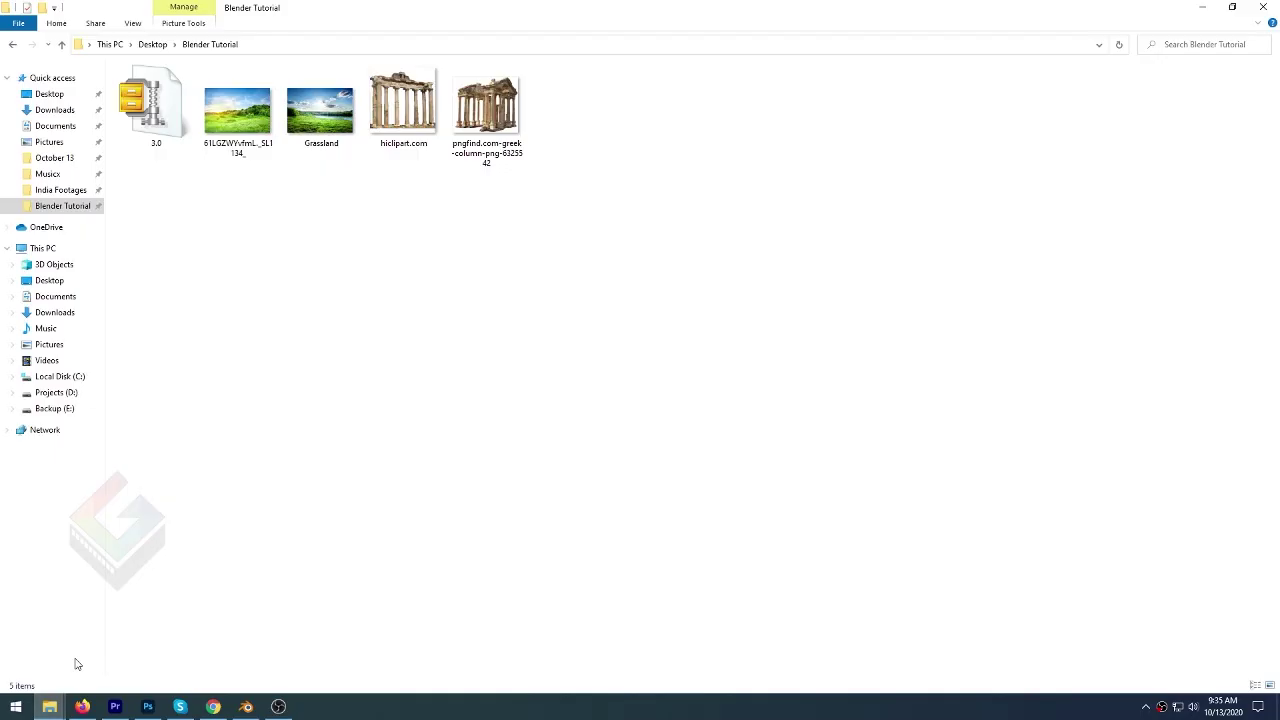
right_click(148, 104)
click(230, 268)
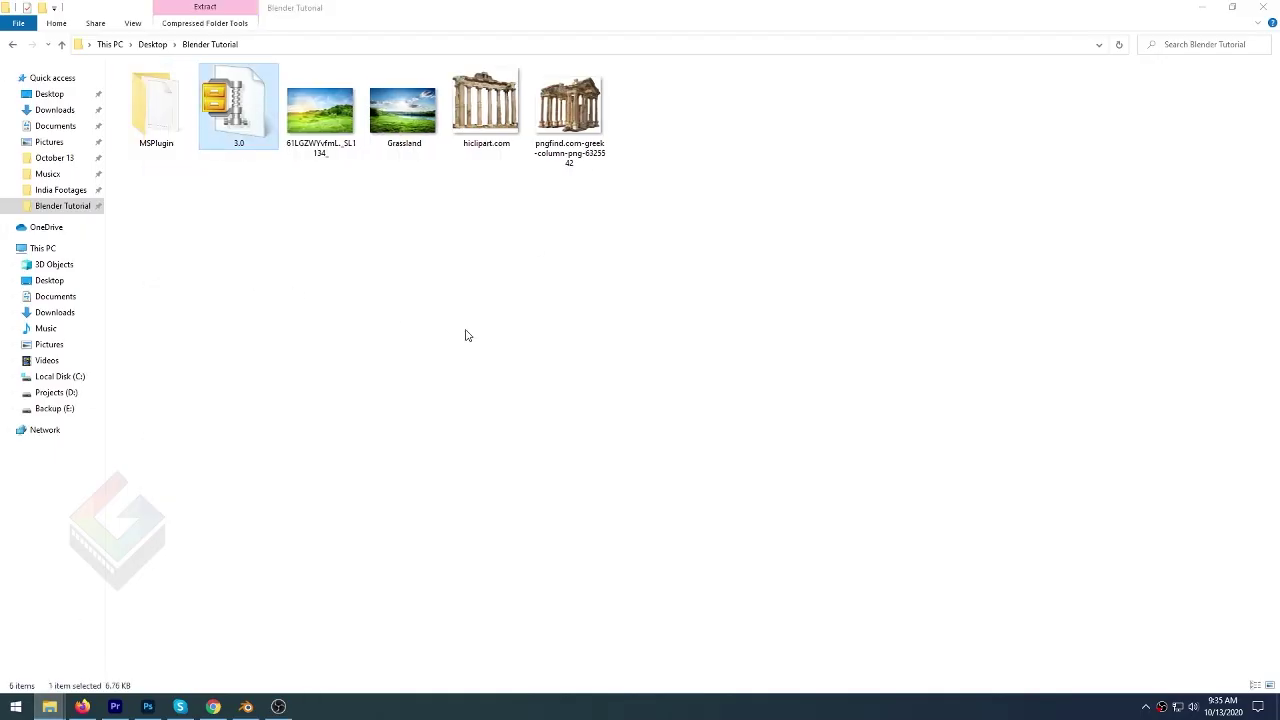
right_click(157, 104)
click(190, 423)
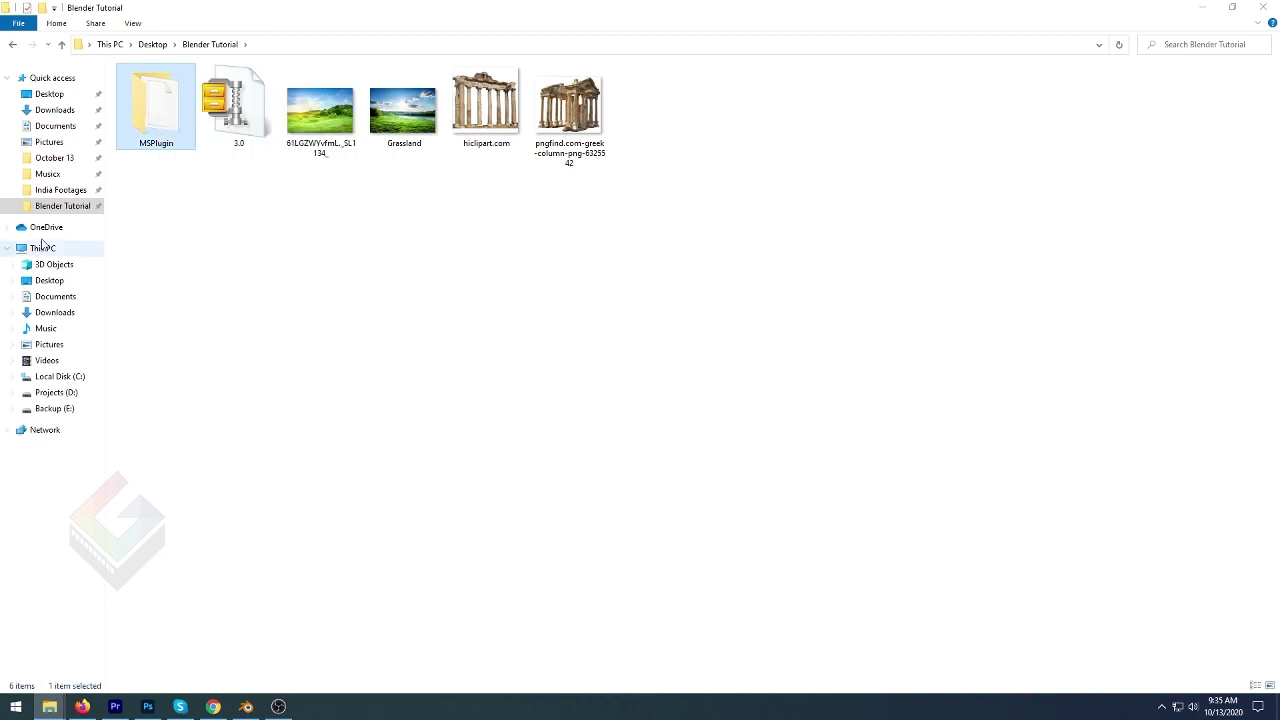
- Browse to the user's AppData\Roaming\Blender Foundation\Blender\2.90\scripts\startup folder
click(60, 376)
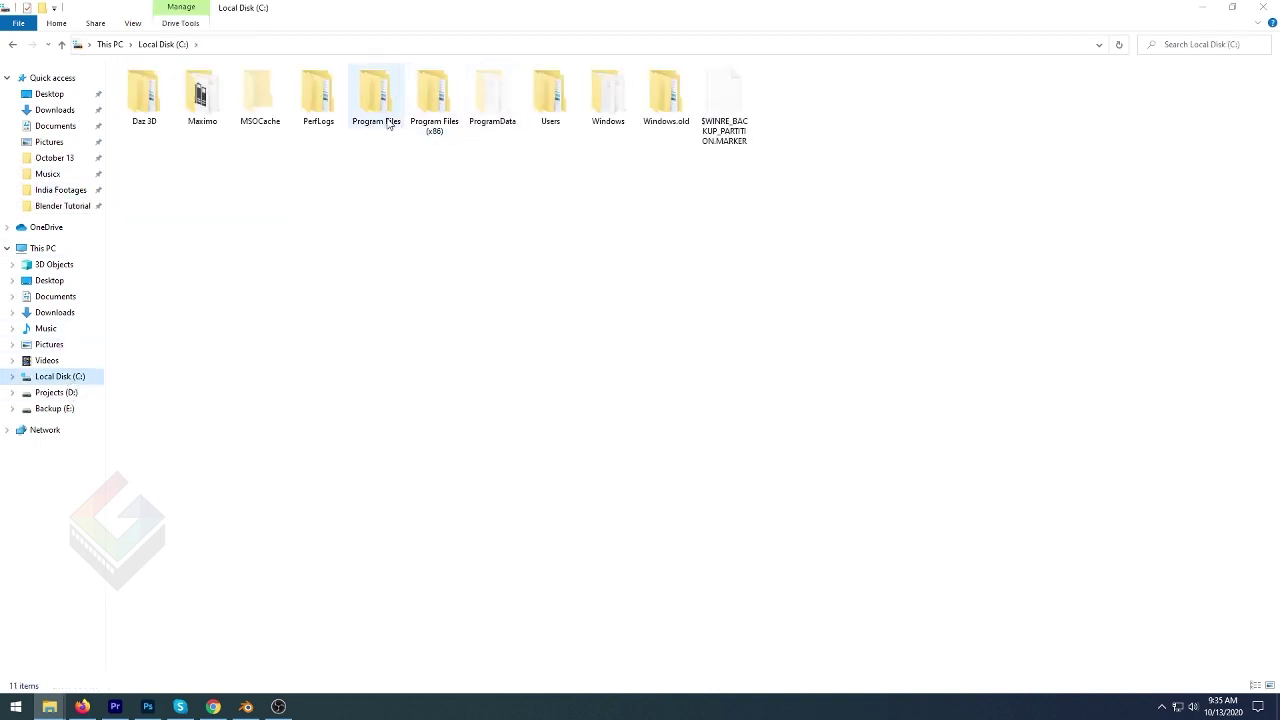
double_click(550, 95)
double_click(150, 114)
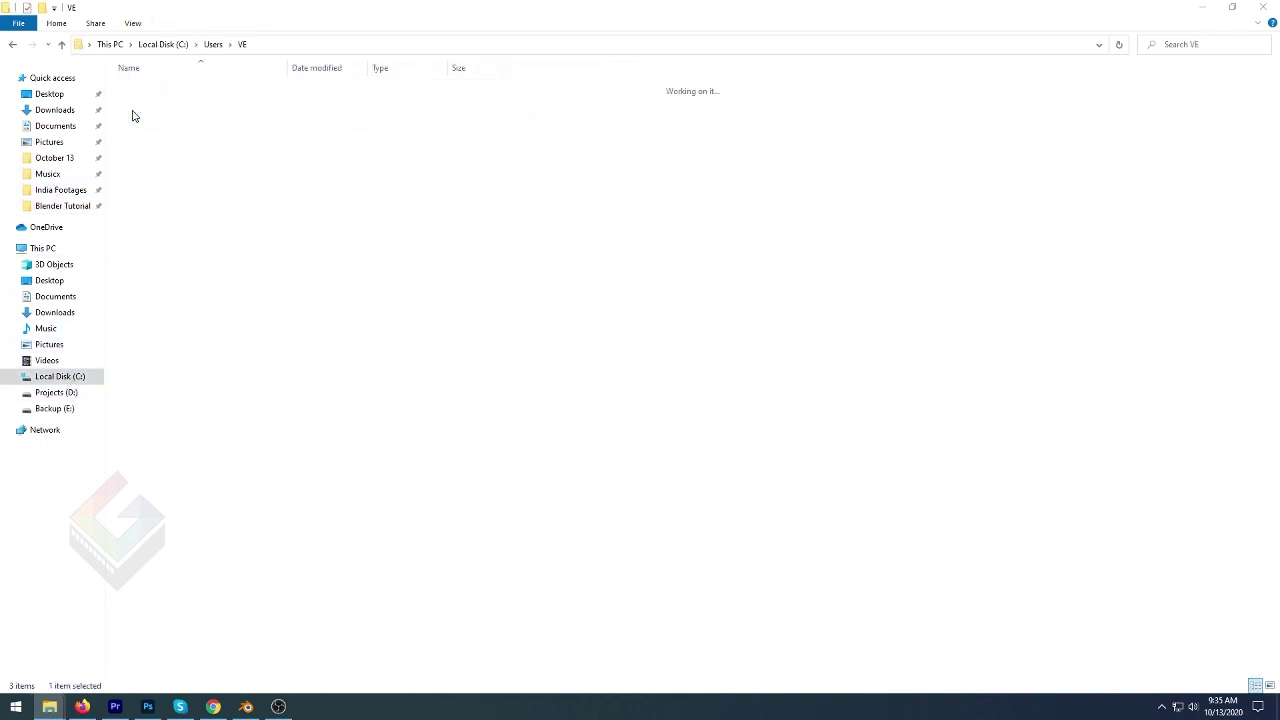
double_click(150, 115)
double_click(150, 115)
double_click(160, 116)
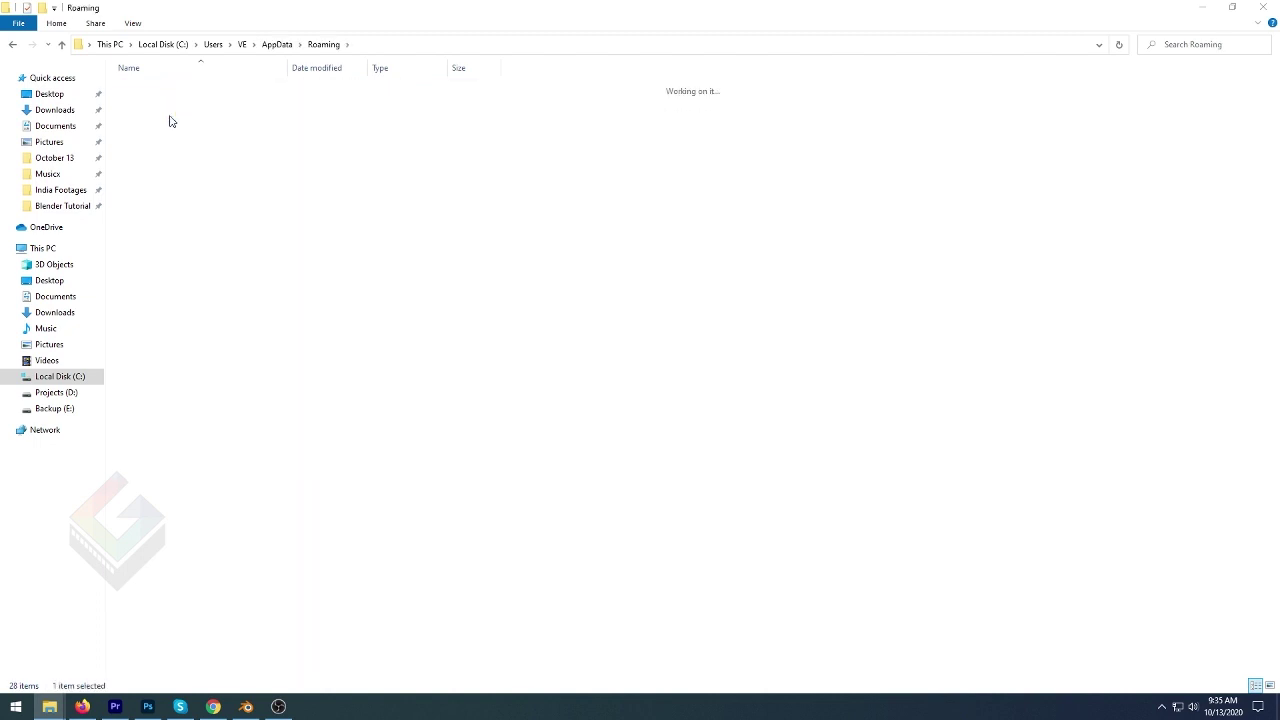
double_click(150, 88)
double_click(140, 143)
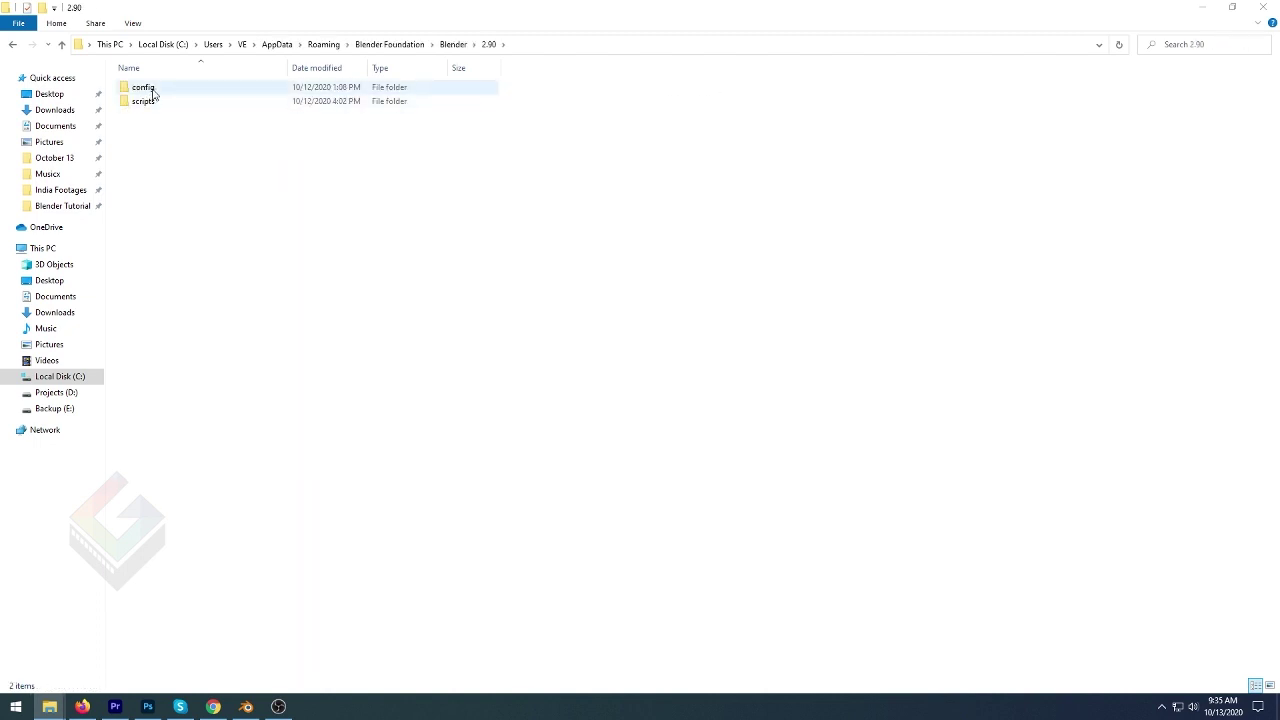
double_click(151, 104)
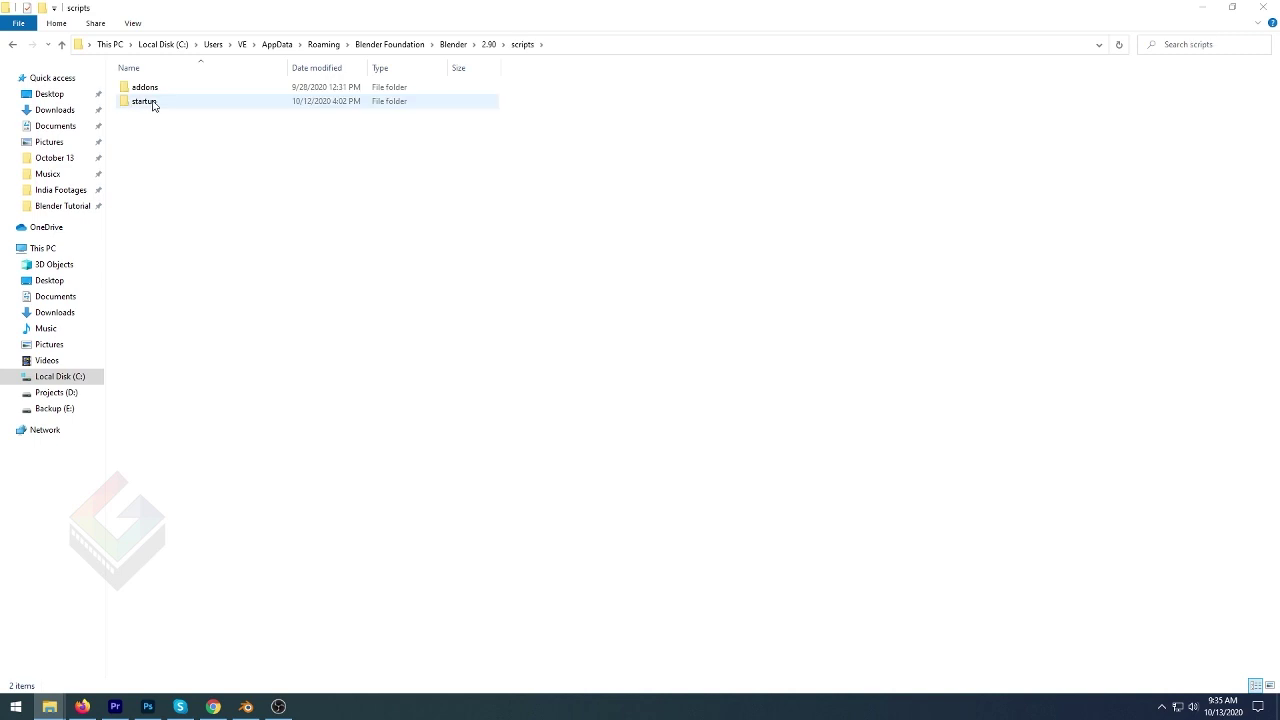
double_click(151, 104)
- Paste MSPlugin into startup, confirm it holds __init__.py, then close Explorer and minimize the browser
right_click(165, 193)
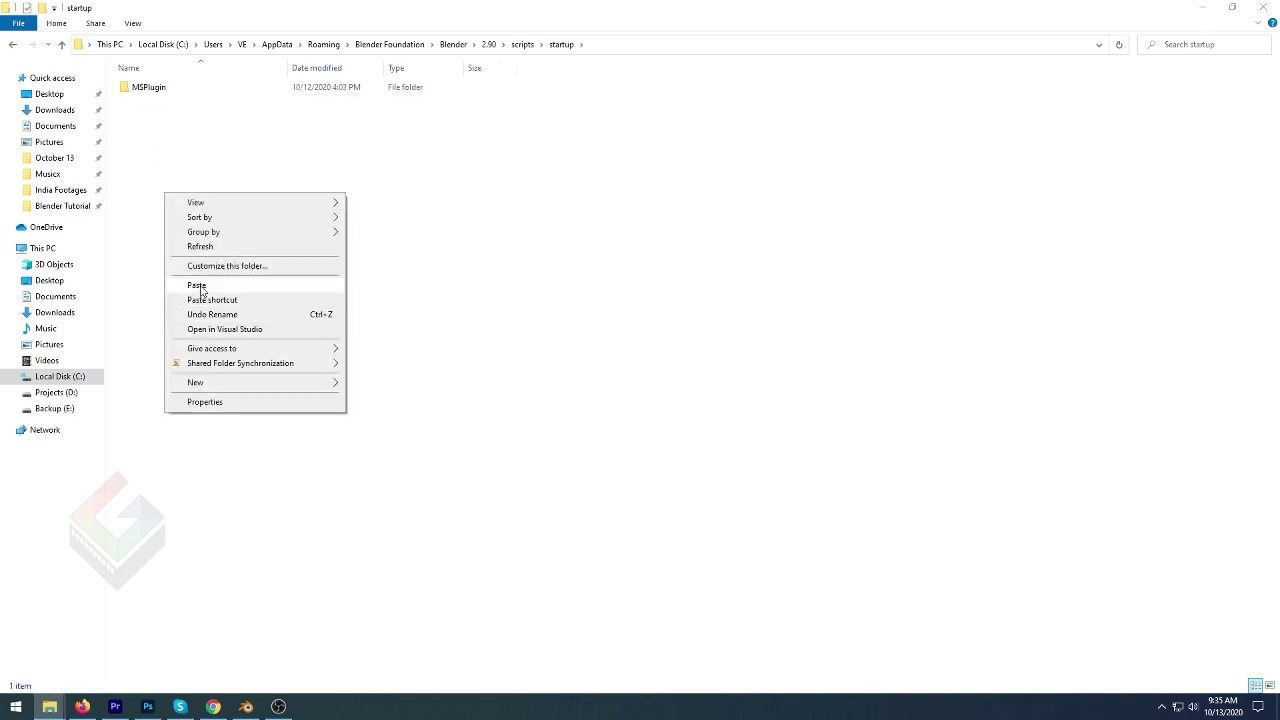
click(197, 286)
double_click(149, 92)
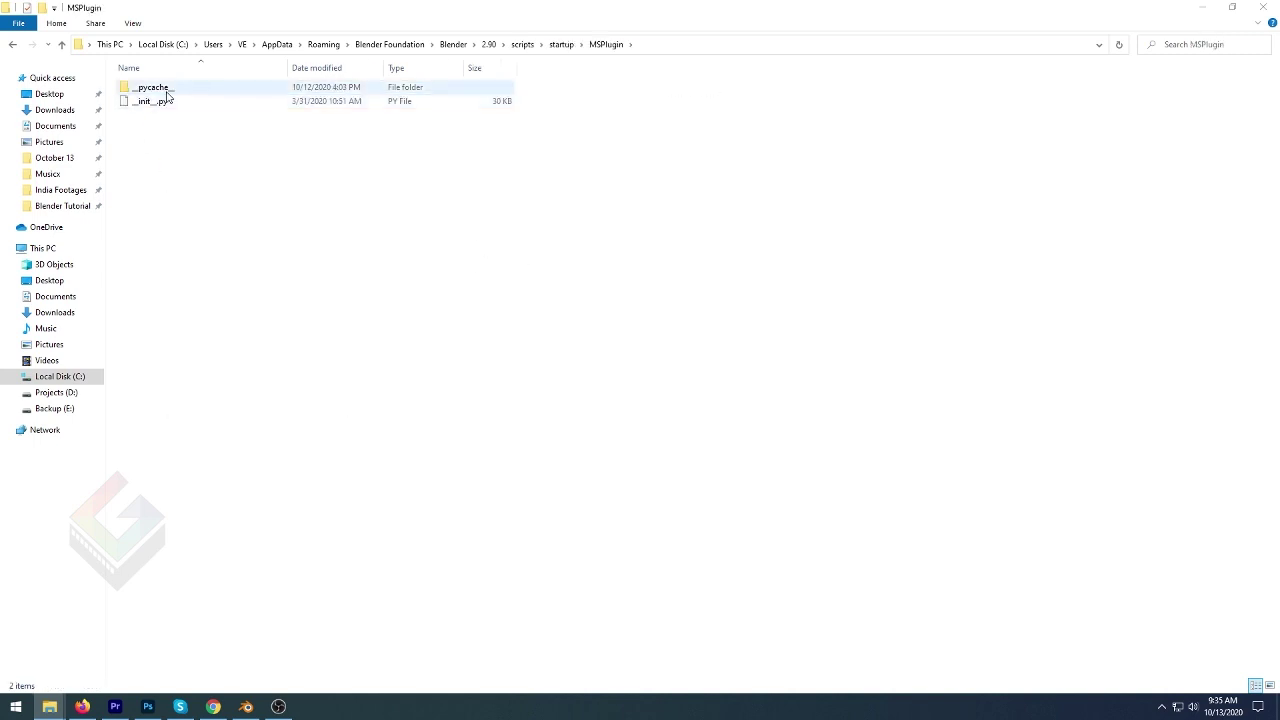
click(1272, 8)
click(1207, 8)
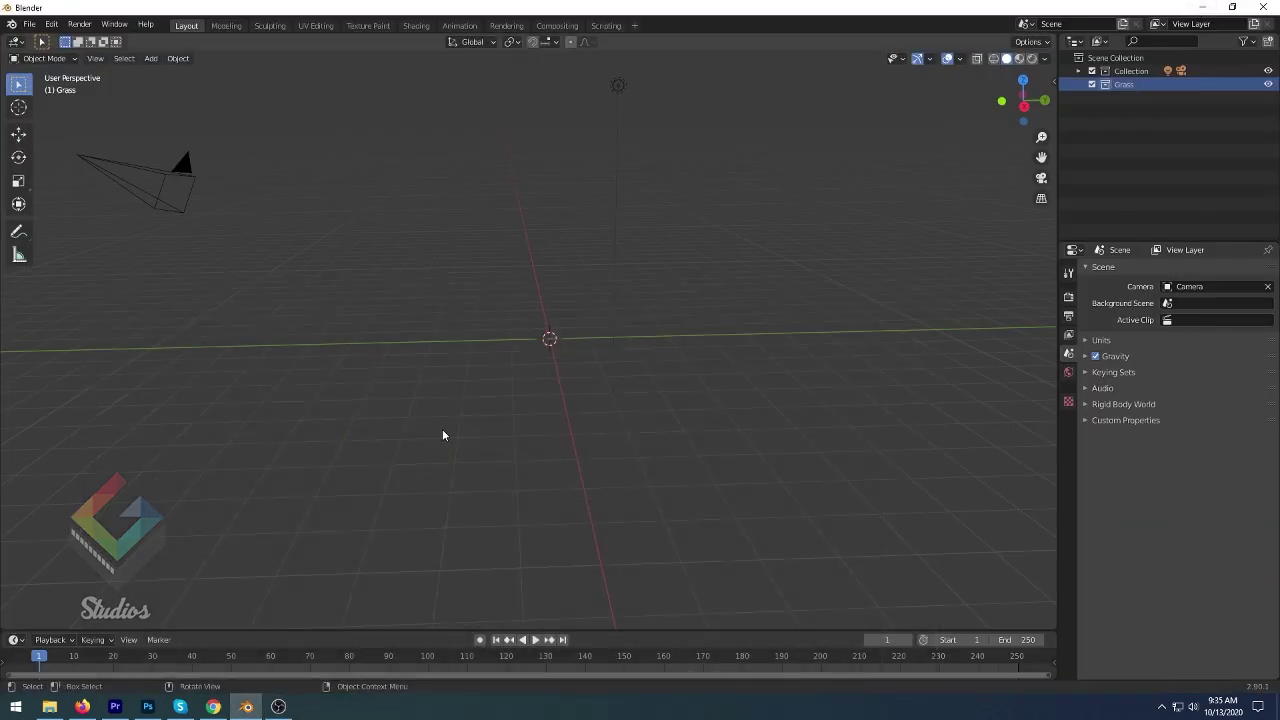
- Launch Quixel Bridge from the Start menu and browse the local Megascans assets
click(4, 709)
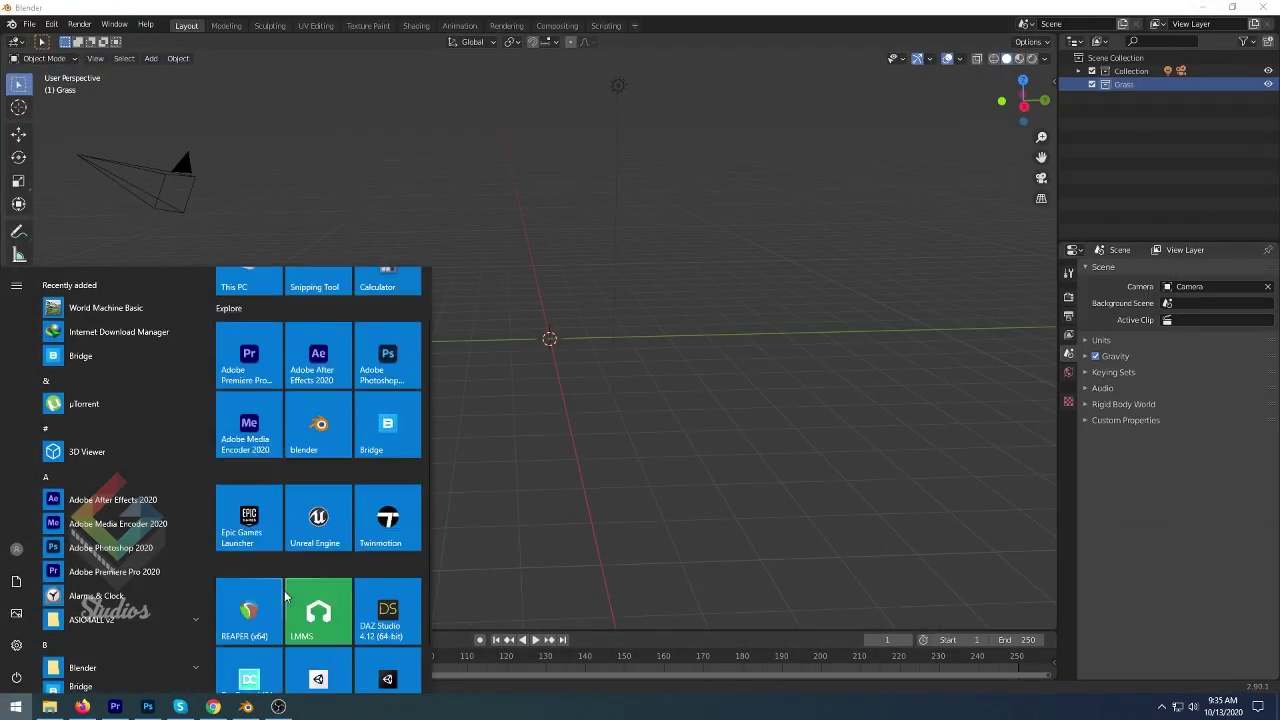
text(bri)
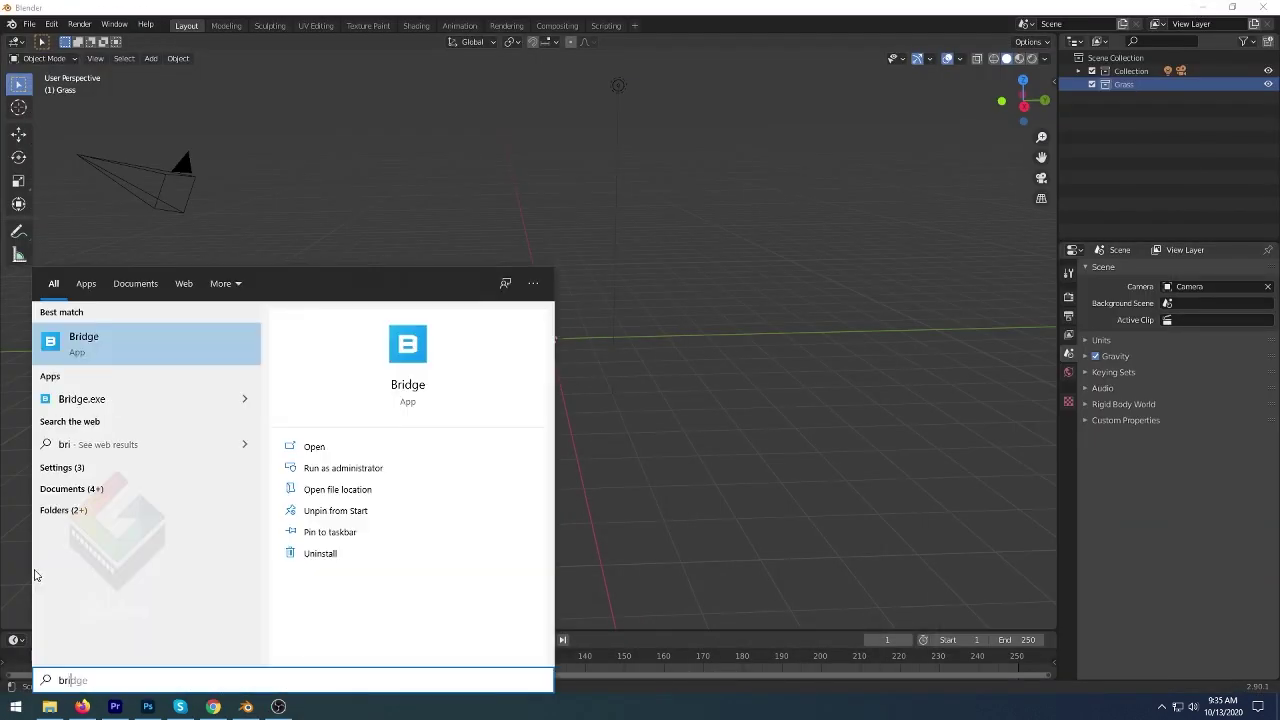
click(145, 350)
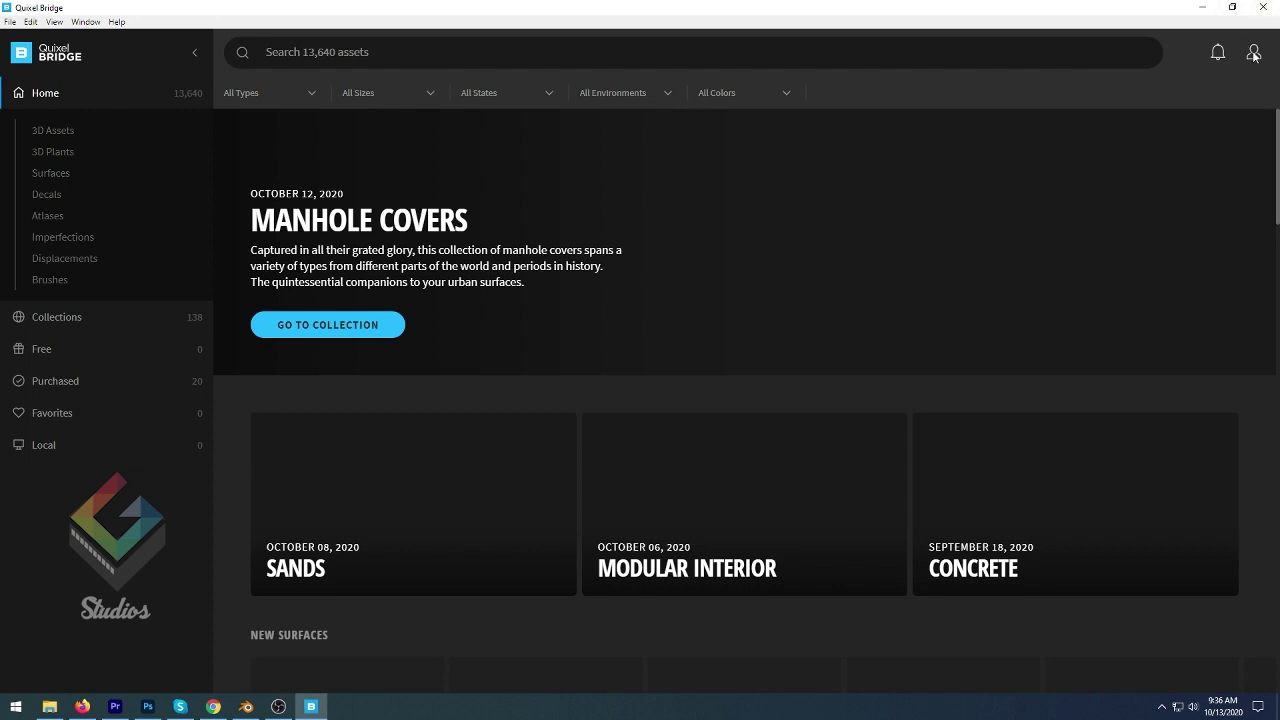
click(1254, 55)
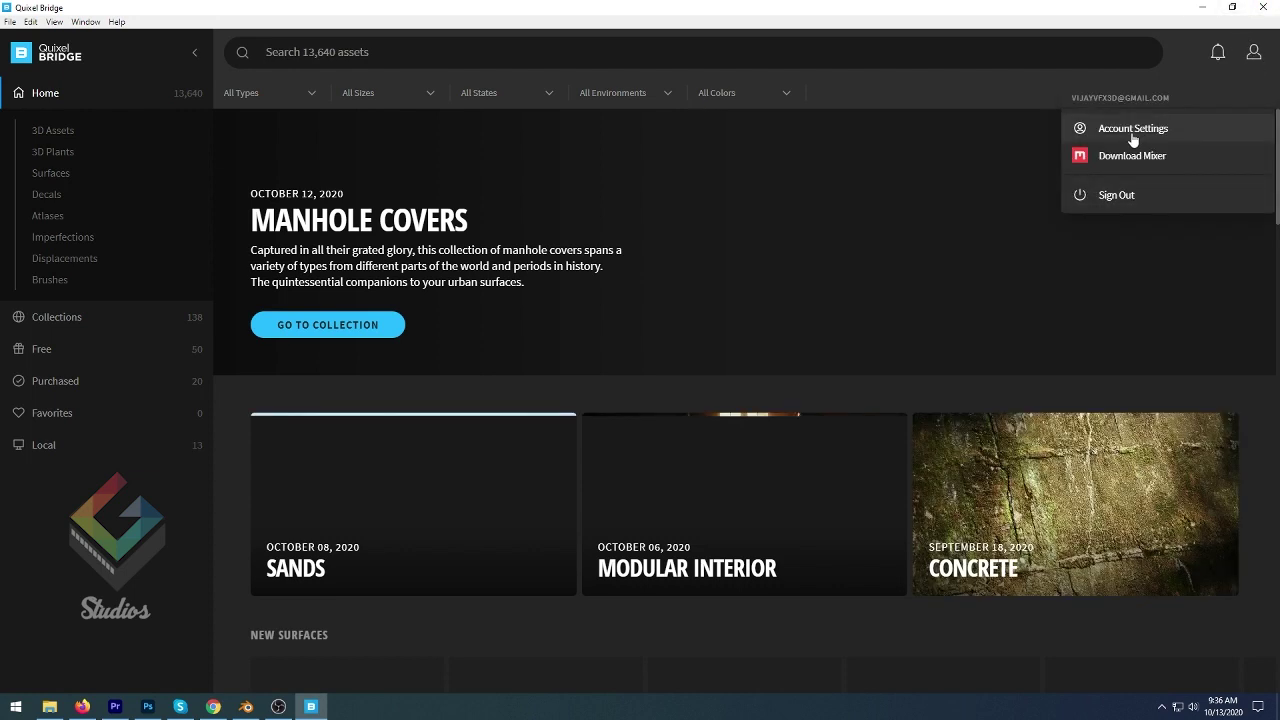
click(649, 60)
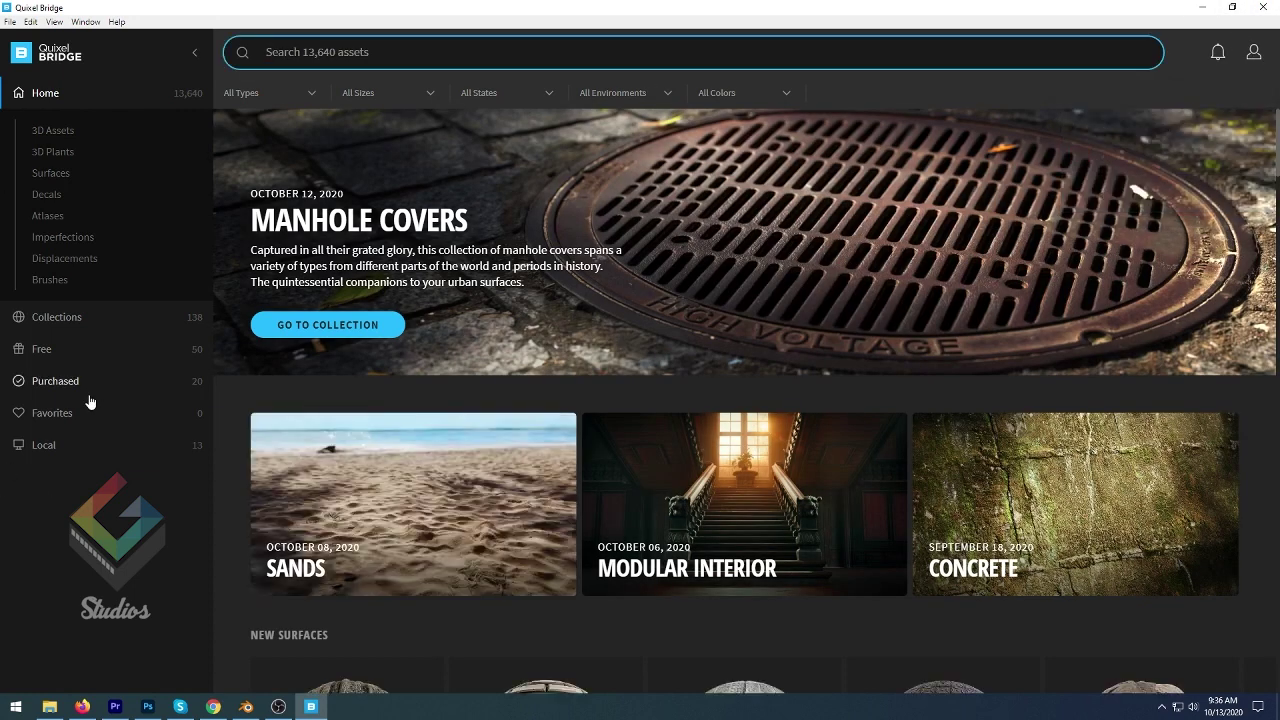
click(44, 445)
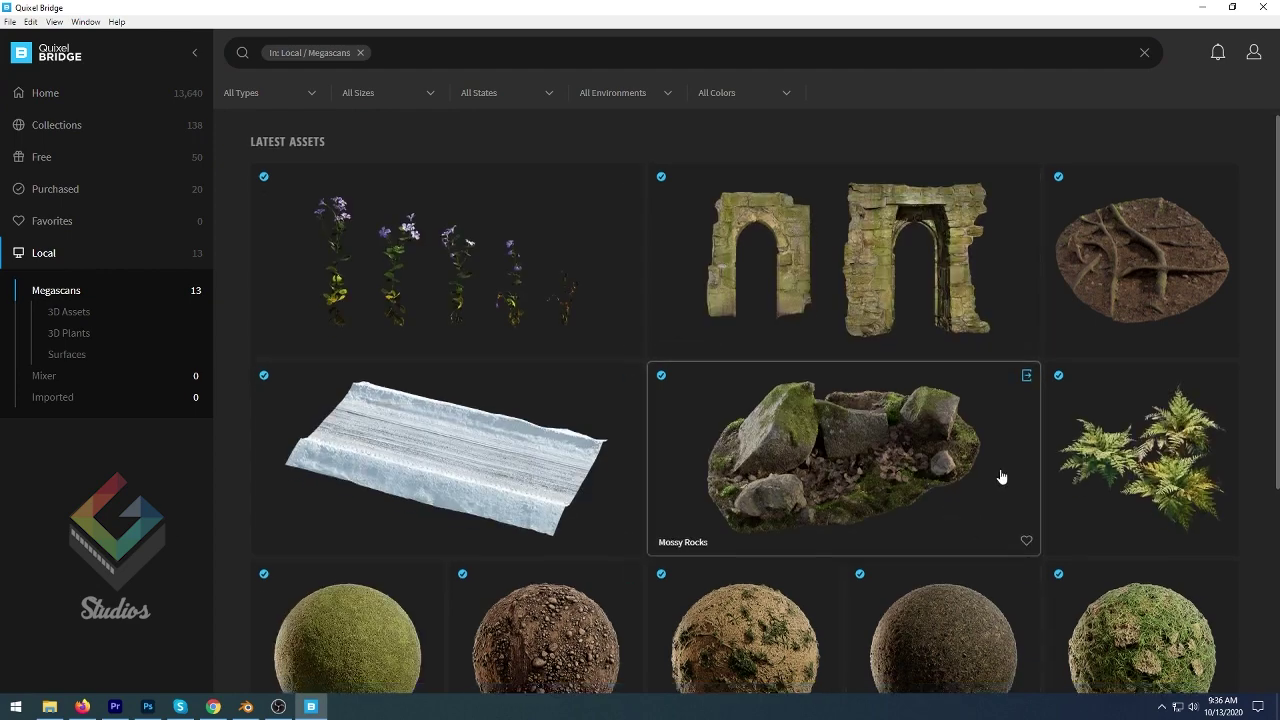
scroll(1000, 472, down, 3)
scroll(1001, 477, down, 2)
scroll(379, 607, up, 1)
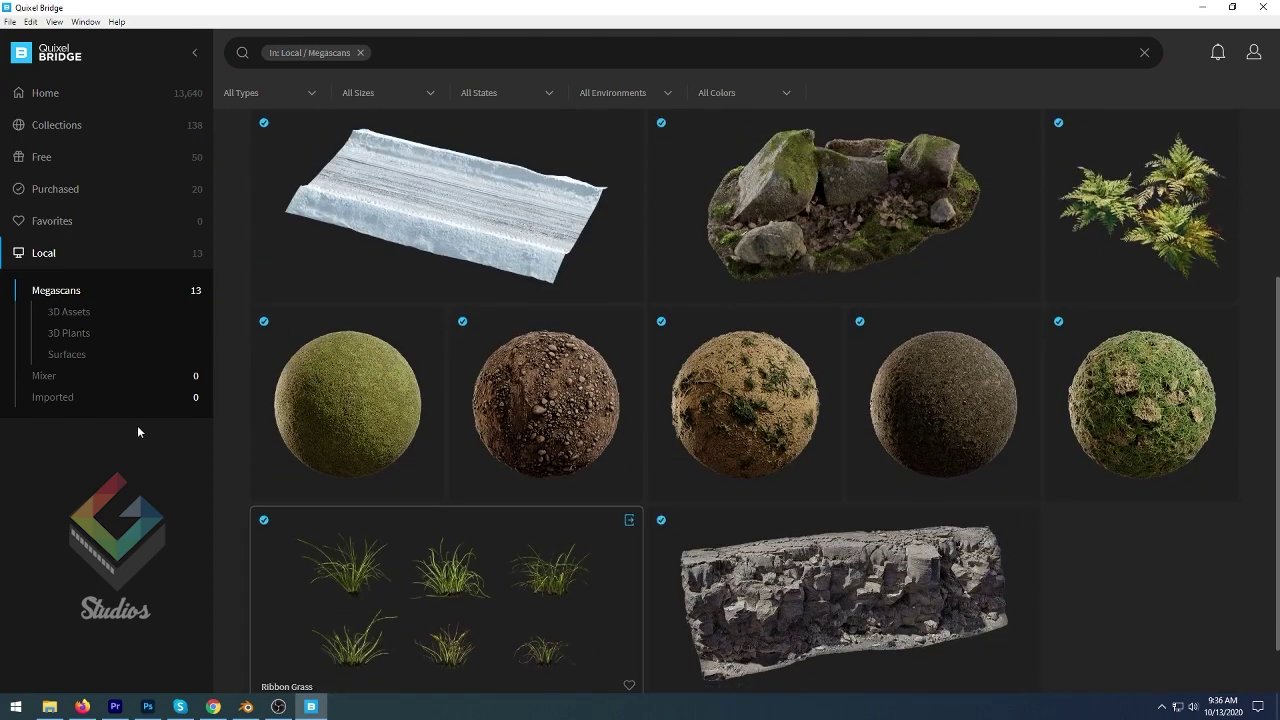
scroll(531, 604, down, 1)
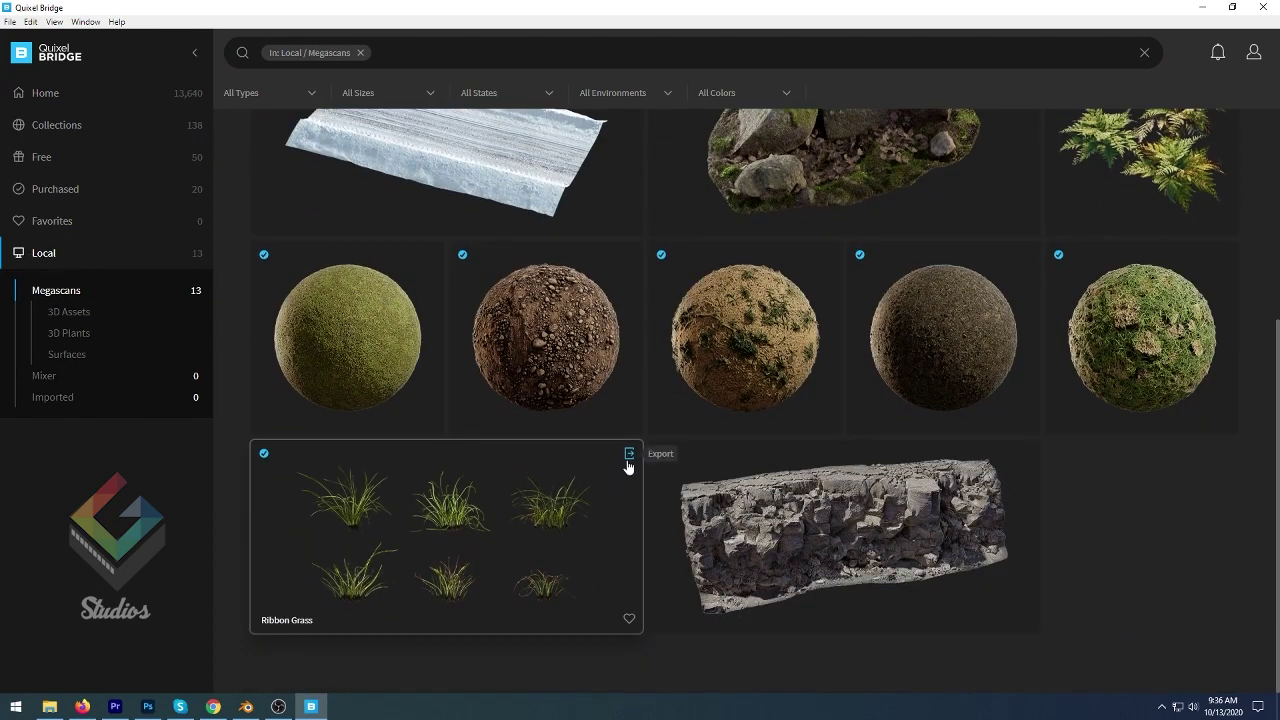
- Export Ribbon Grass to Blender with 2K JPEG textures and an FBX mesh at LOD 0
click(565, 502)
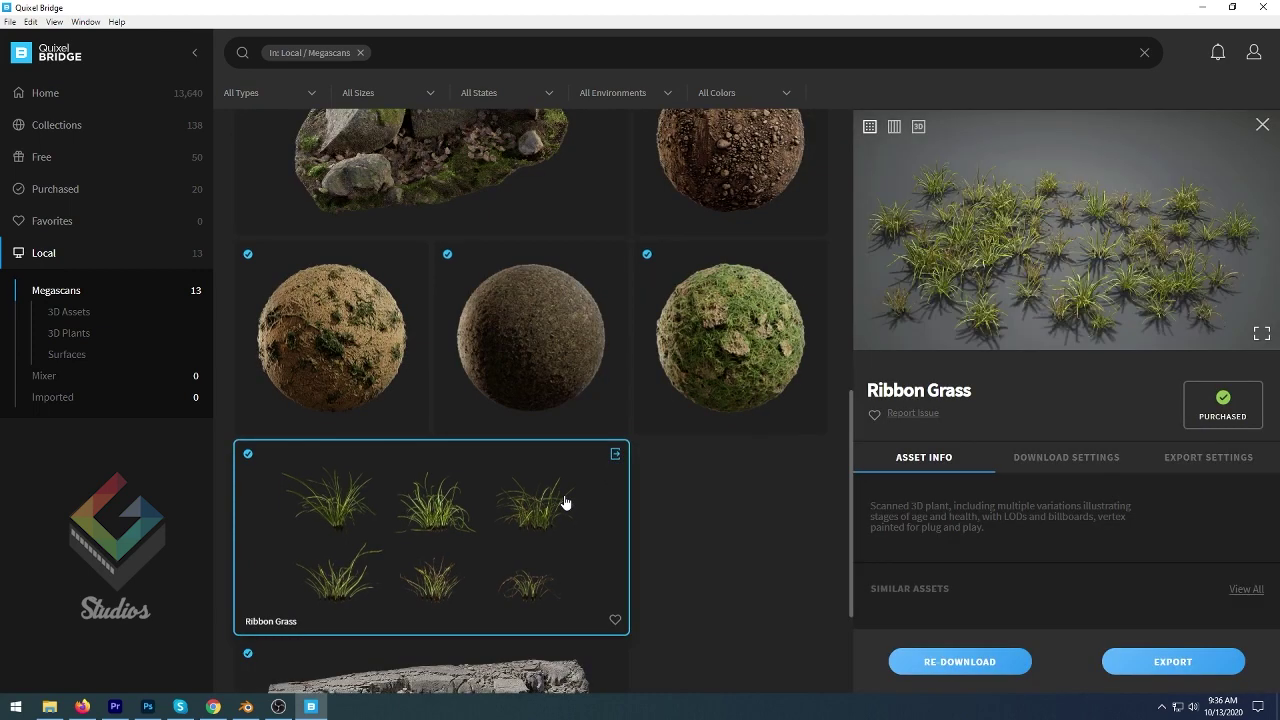
click(1210, 460)
scroll(1085, 467, down, 3)
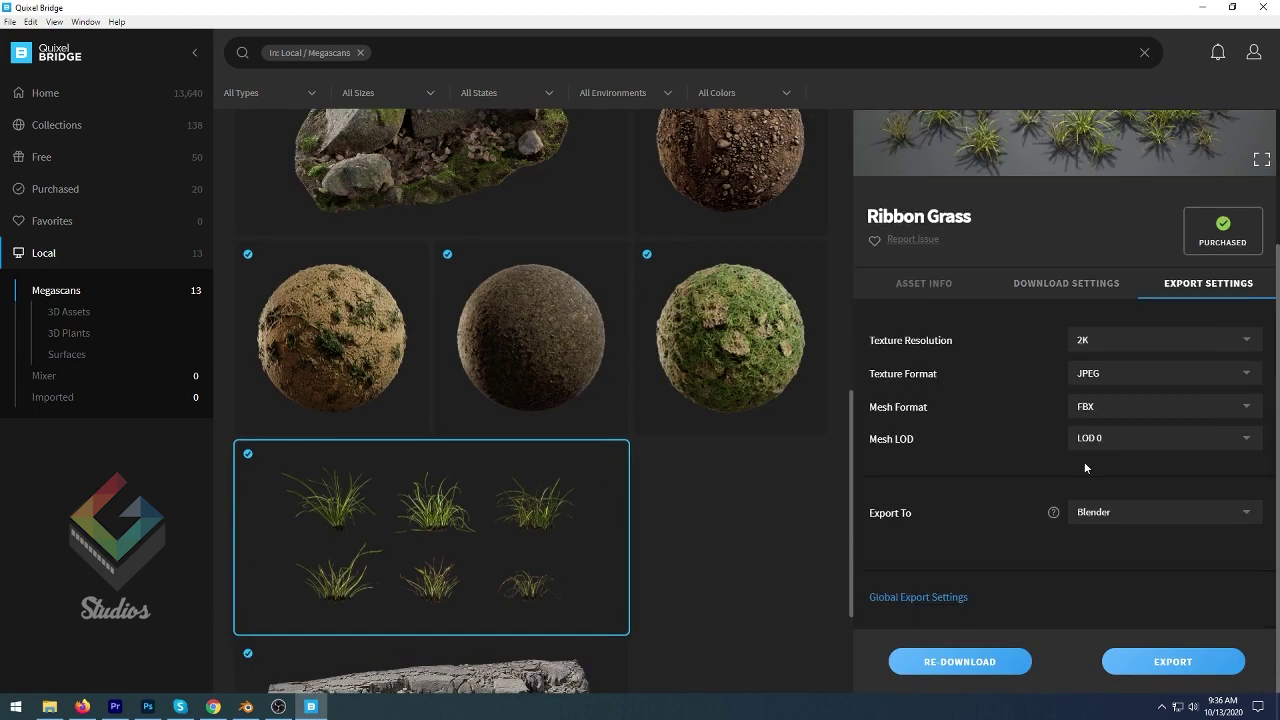
click(1137, 526)
click(1121, 492)
click(1165, 664)
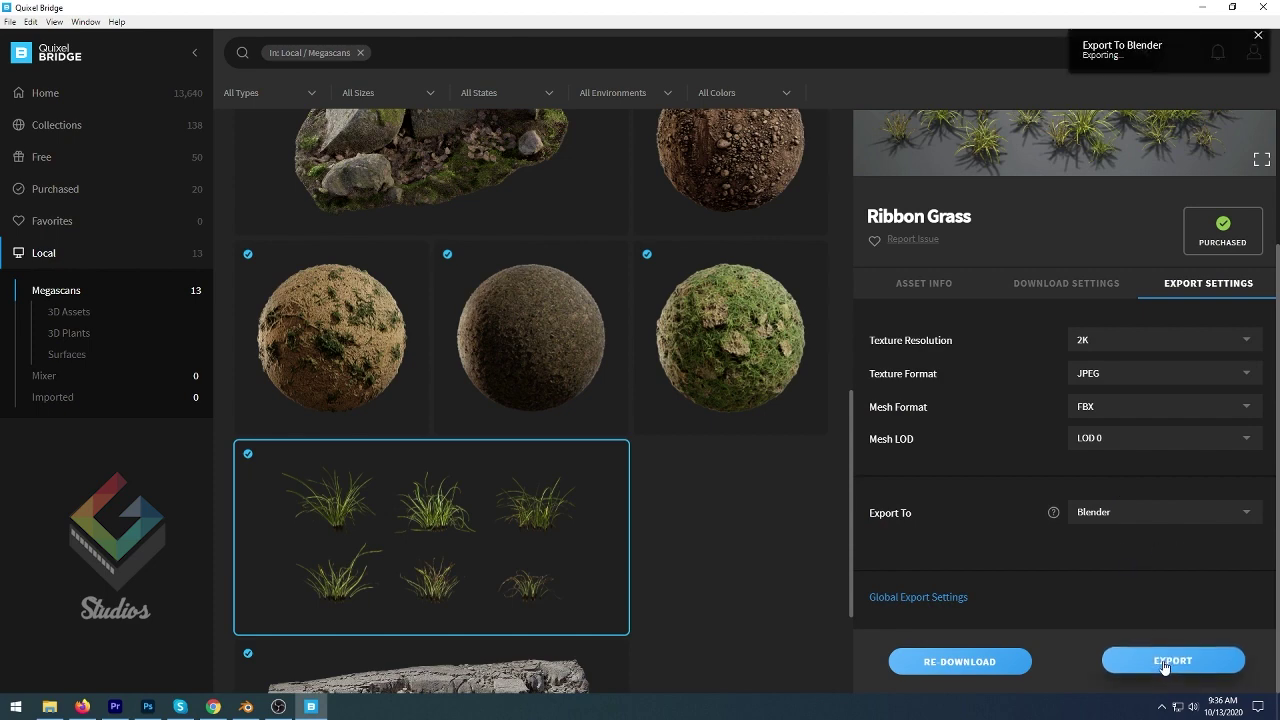
click(1201, 7)
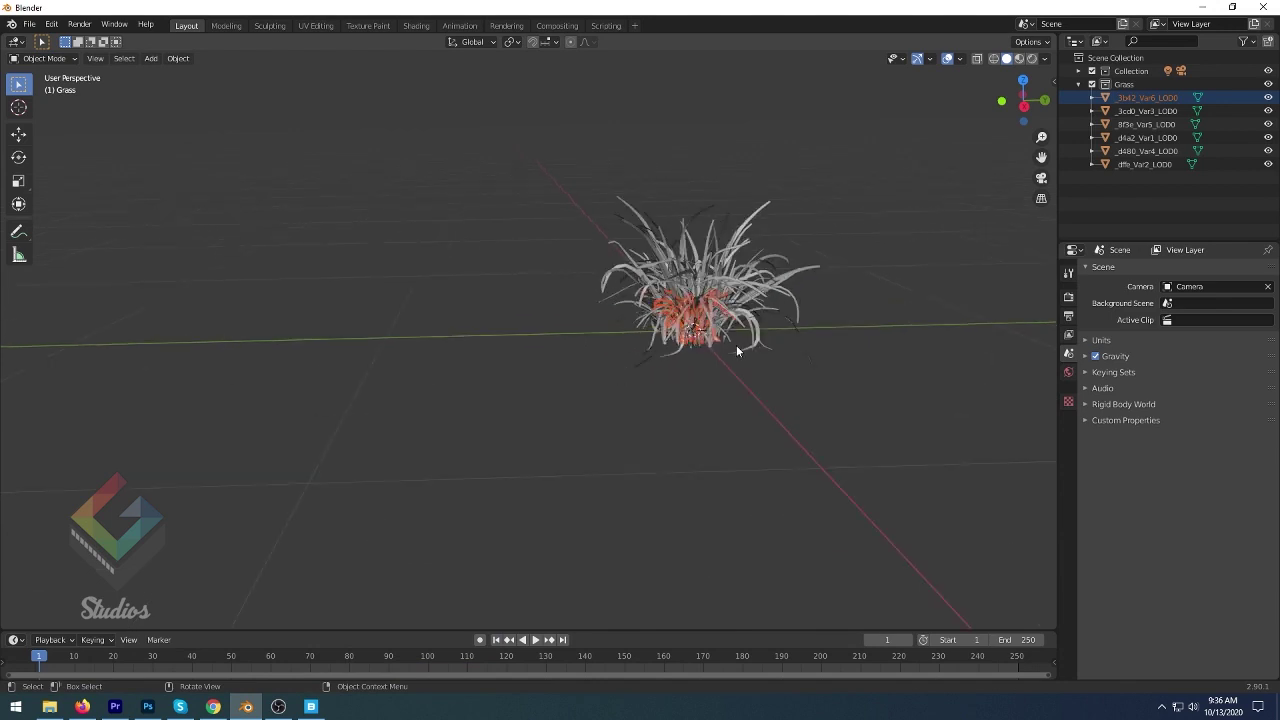
- Move the small Var6 grass clump along Y and switch to Material Preview
drag(1128, 108, 1142, 166)
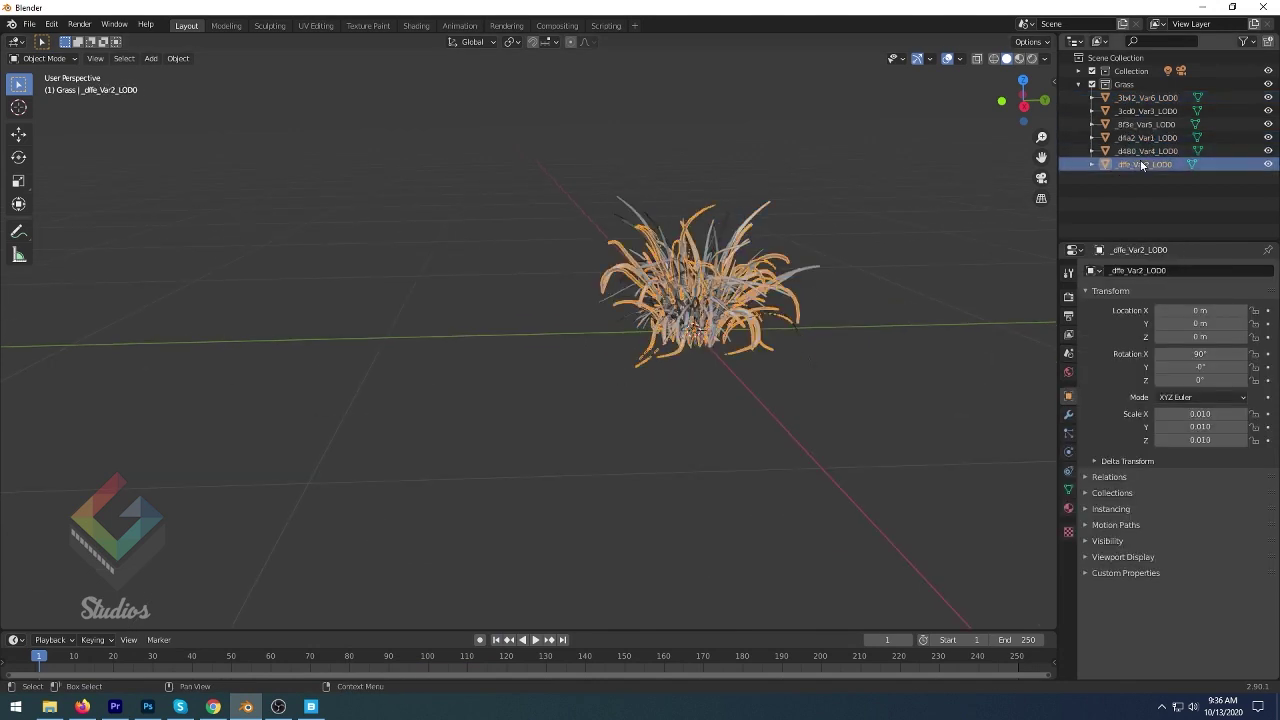
click(762, 361)
click(782, 320)
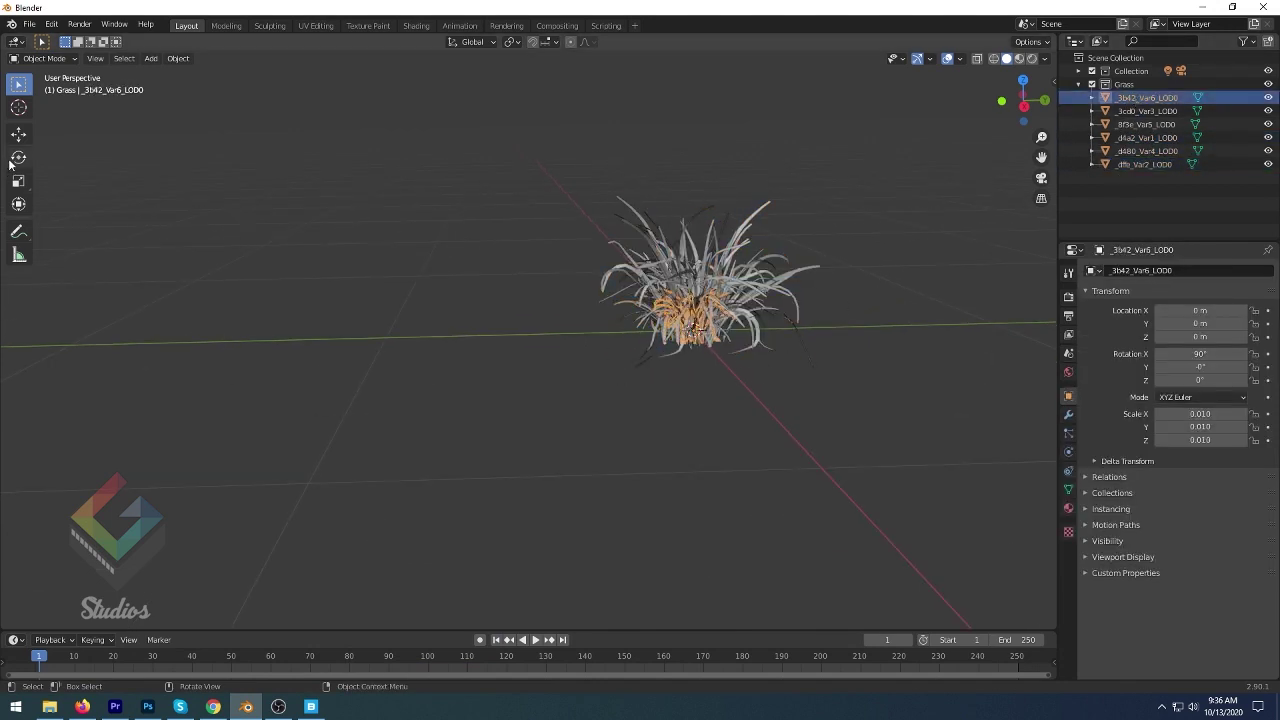
drag(745, 330, 635, 332)
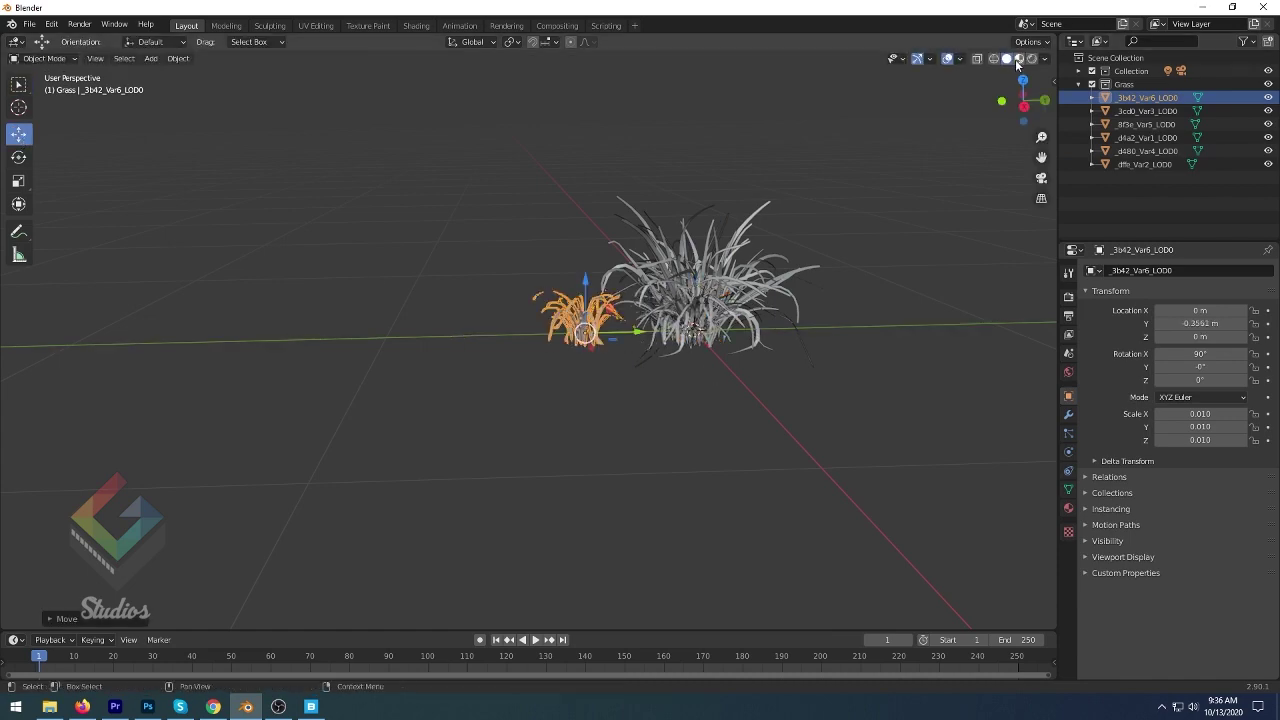
click(1019, 58)
click(847, 435)
- Spread the Var2, Var1, Var3 and Var4 grass clumps apart along the Y axis
click(691, 330)
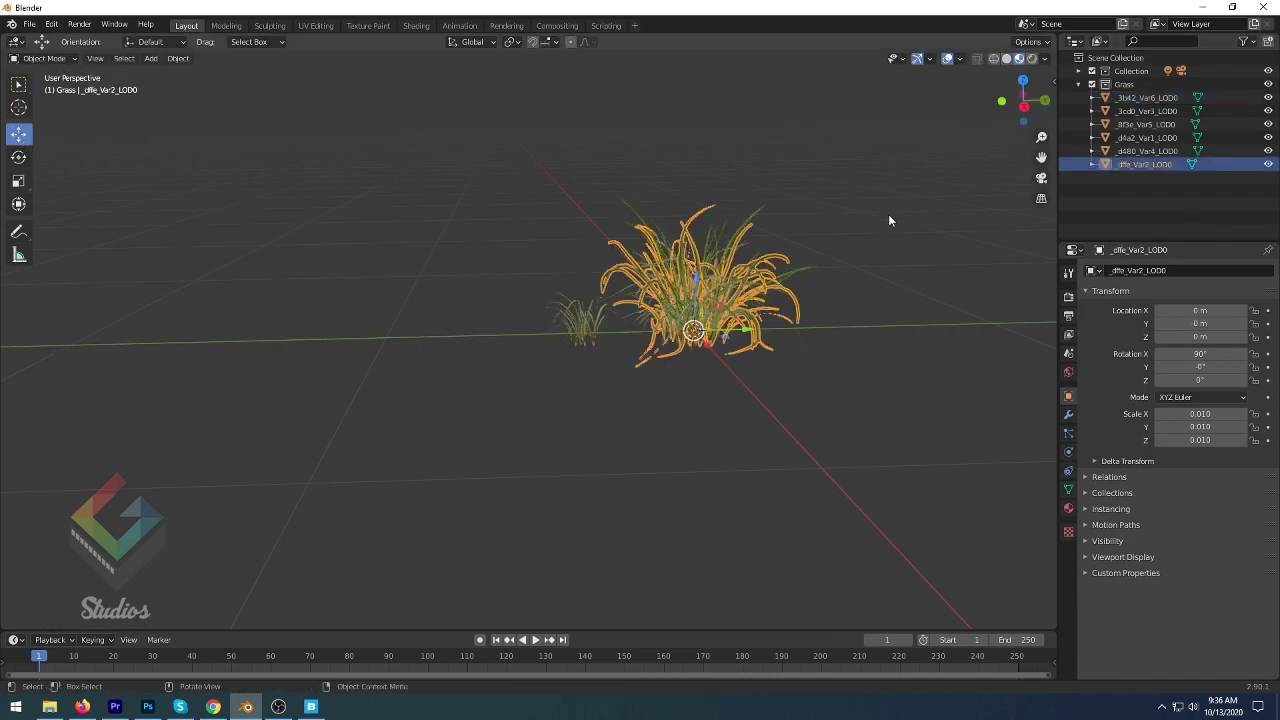
drag(743, 337, 495, 334)
click(702, 330)
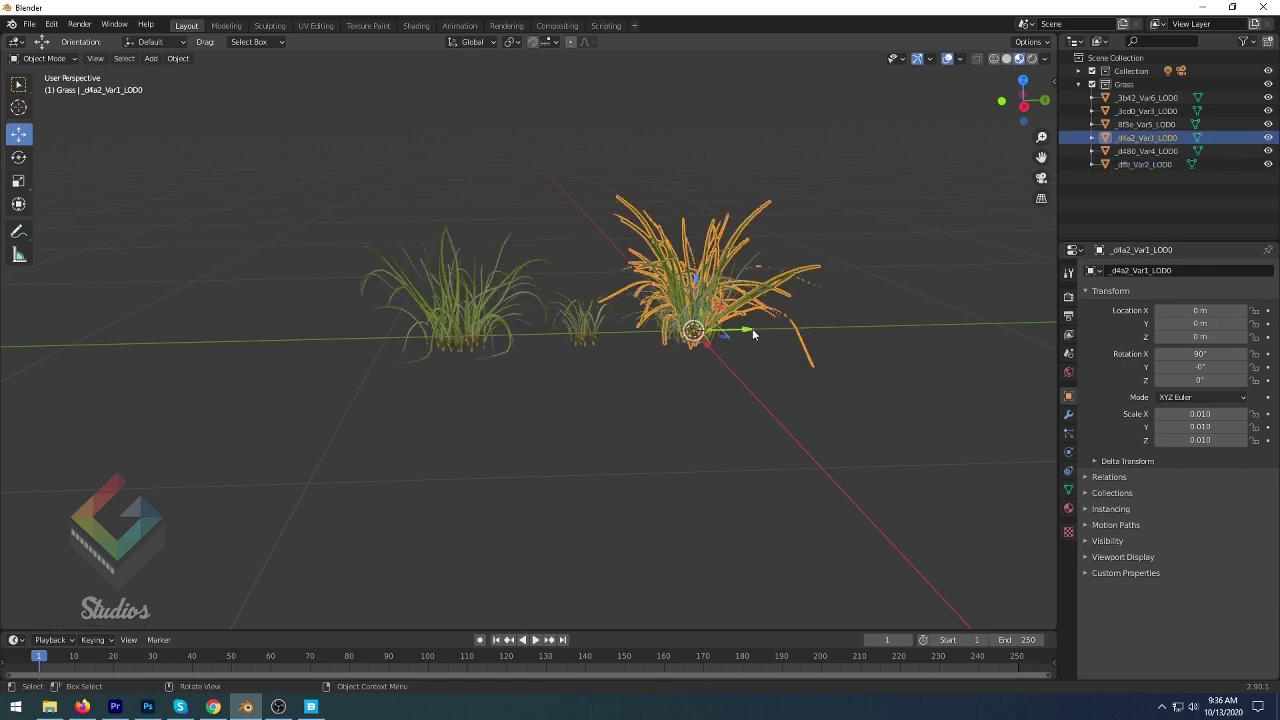
drag(746, 330, 908, 328)
click(691, 330)
drag(693, 333, 293, 340)
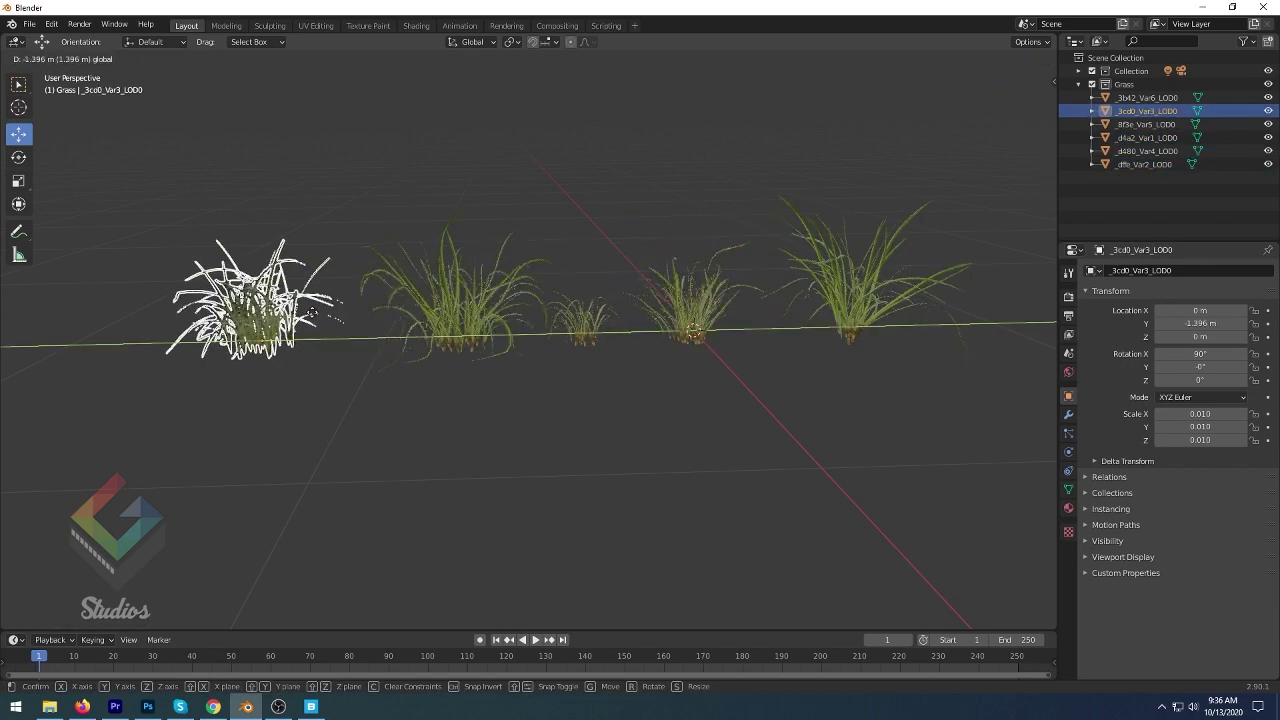
click(724, 334)
drag(726, 336, 264, 408)
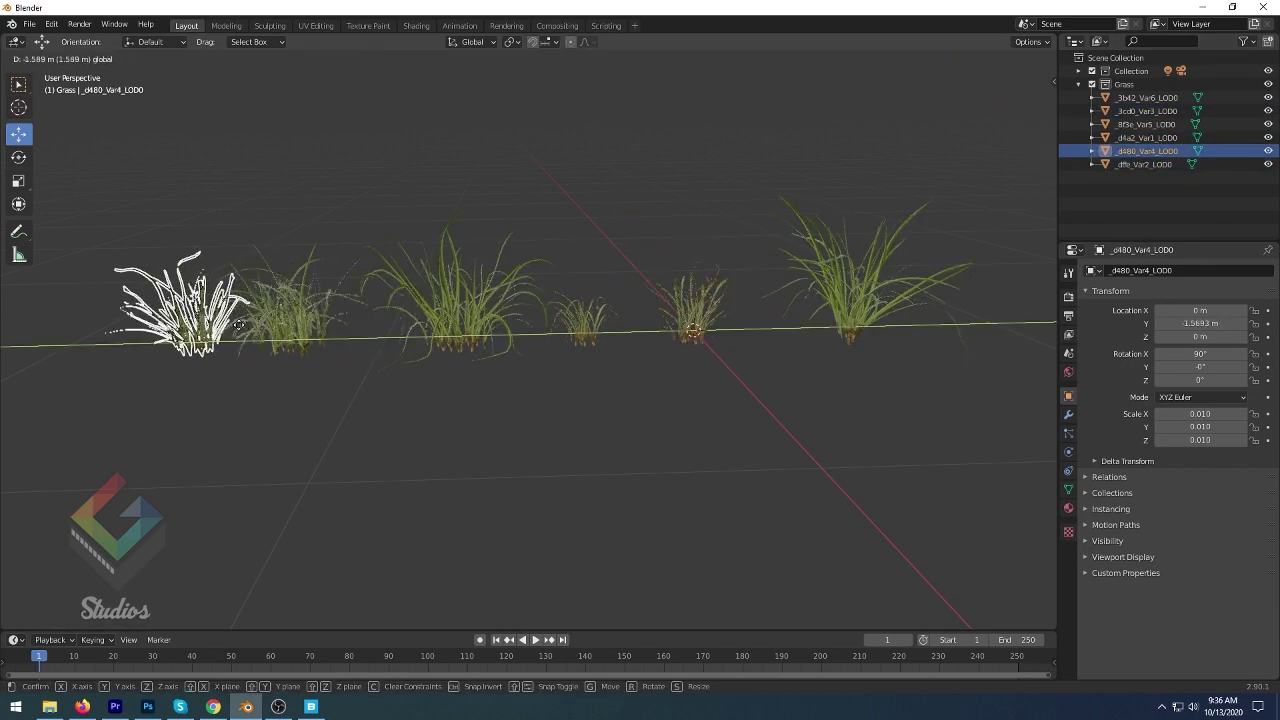
click(265, 408)
scroll(688, 505, down, 4)
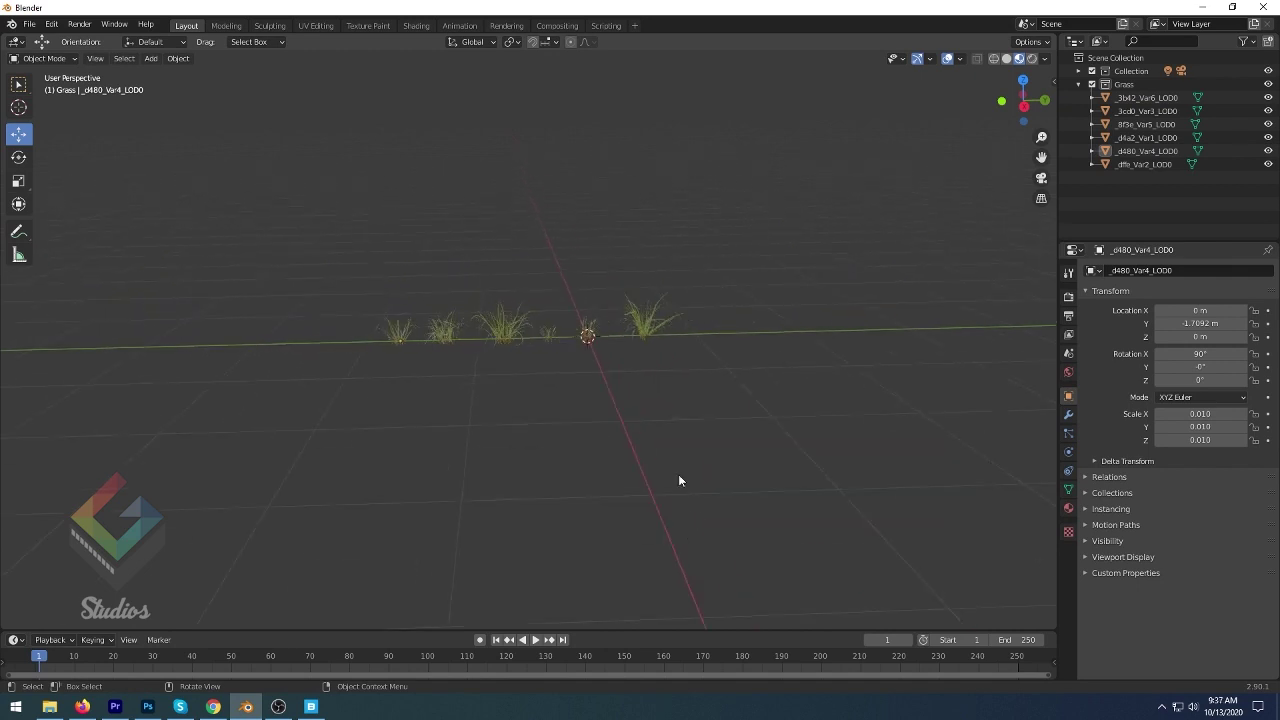
key(shift+a)
- Add a plane under the grass and scale it to 4.197, about 8.39 m across
click(722, 421)
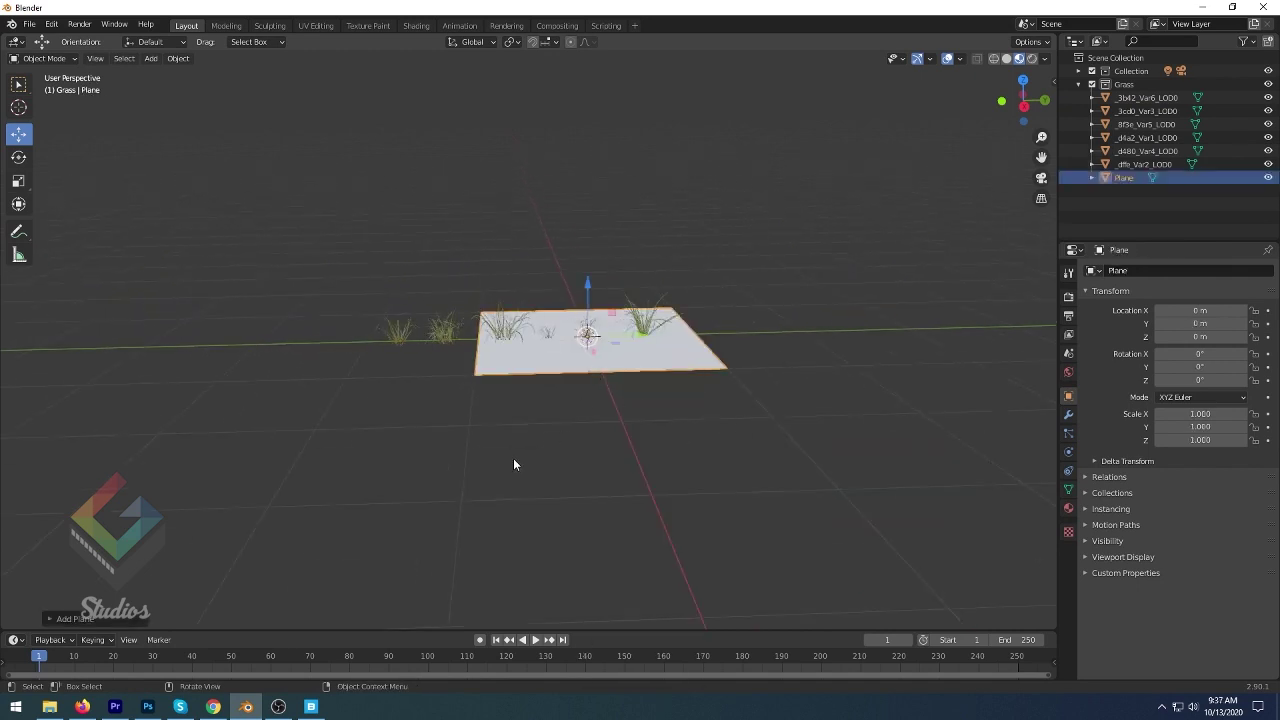
key(s)
click(1006, 566)
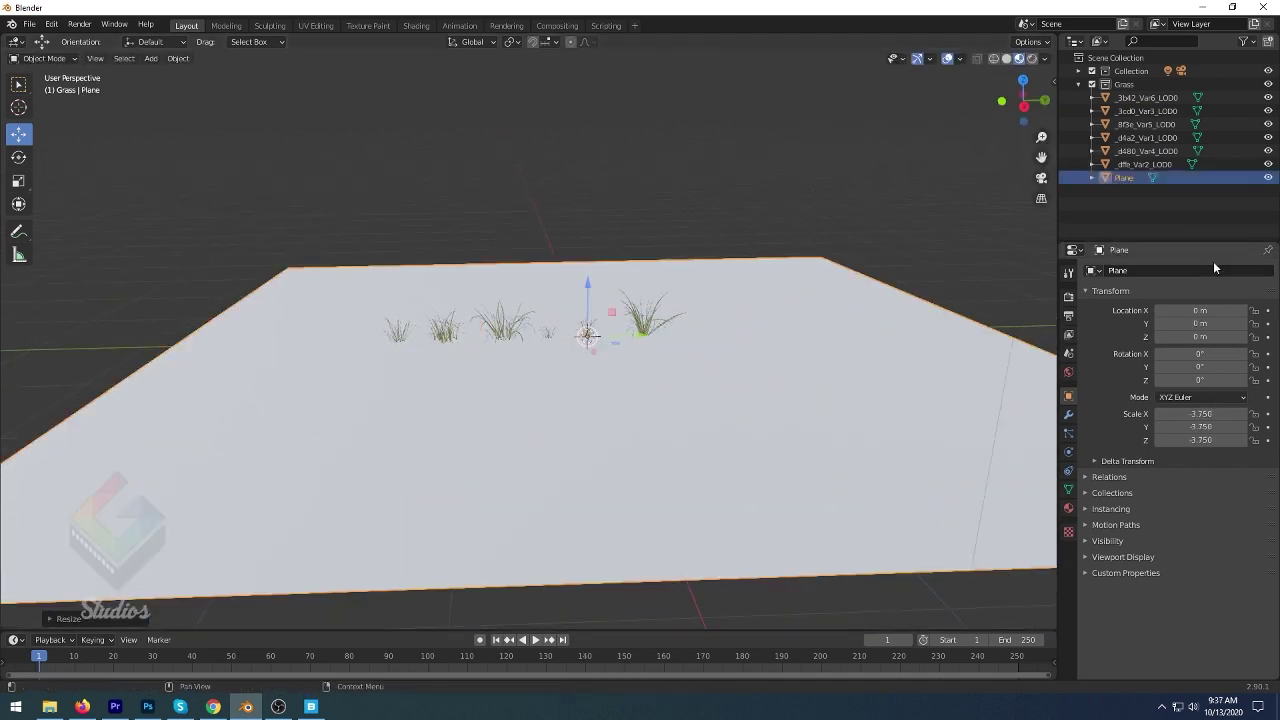
click(1049, 83)
scroll(597, 509, down, 3)
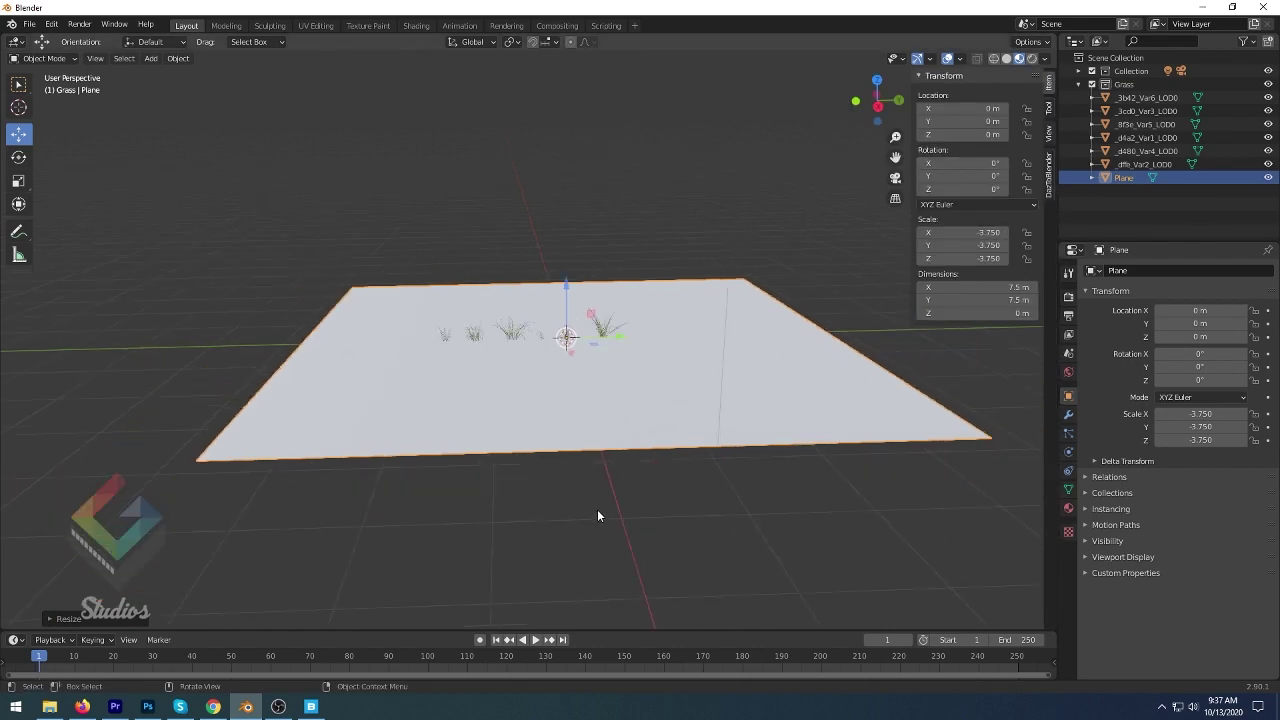
middle_drag(597, 509, 714, 498)
scroll(557, 438, up, 3)
middle_drag(557, 438, 500, 449)
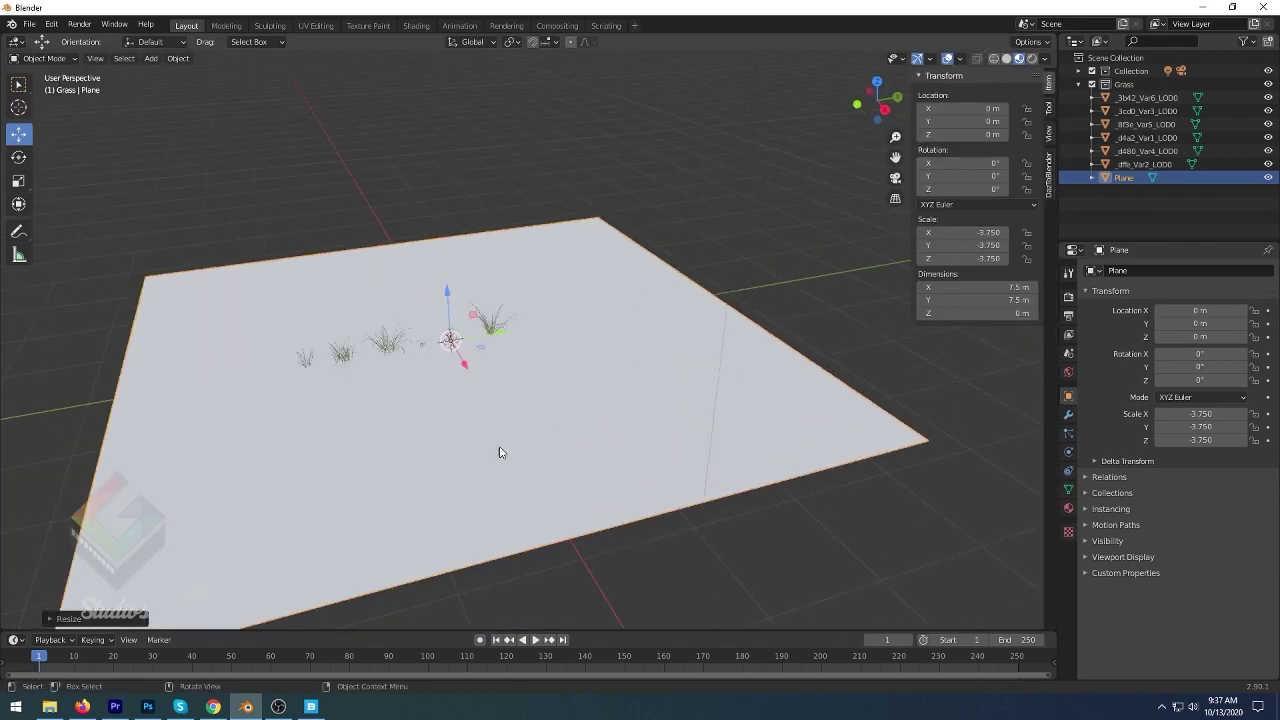
key(s)
click(577, 480)
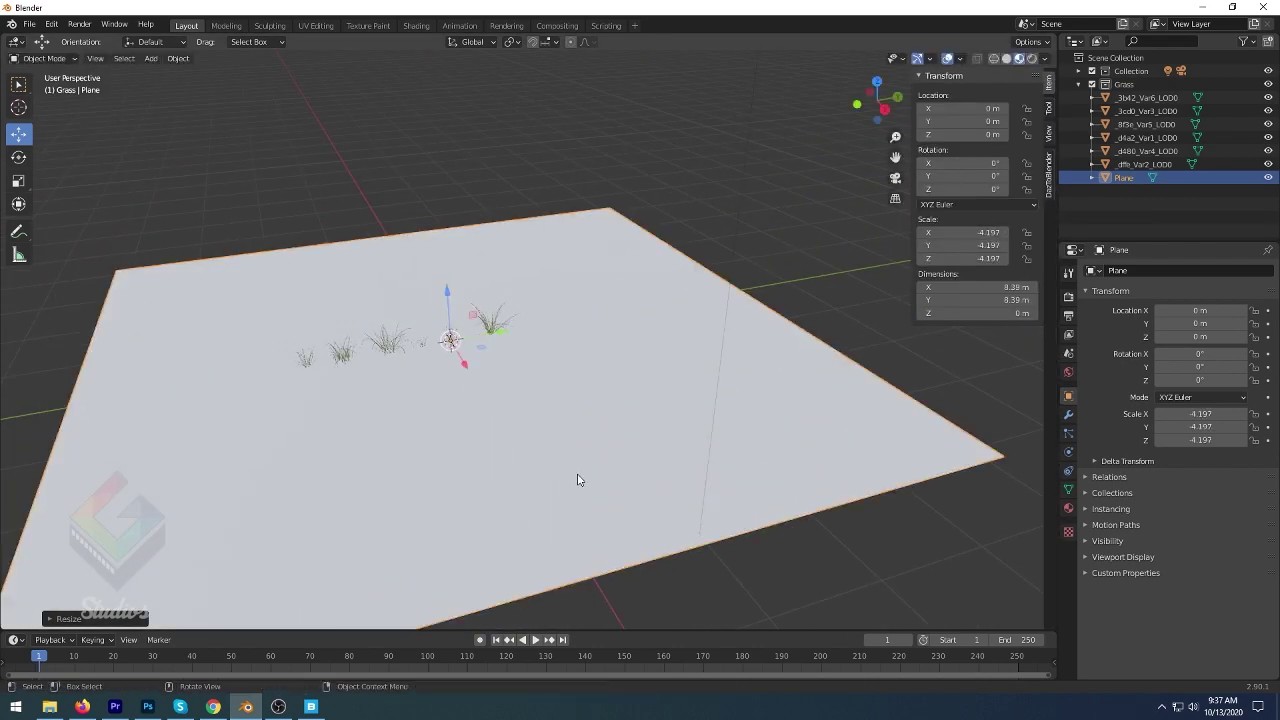
click(1068, 434)
- Add a particle system to the plane and drag the Plane out of the Grass collection
click(1268, 274)
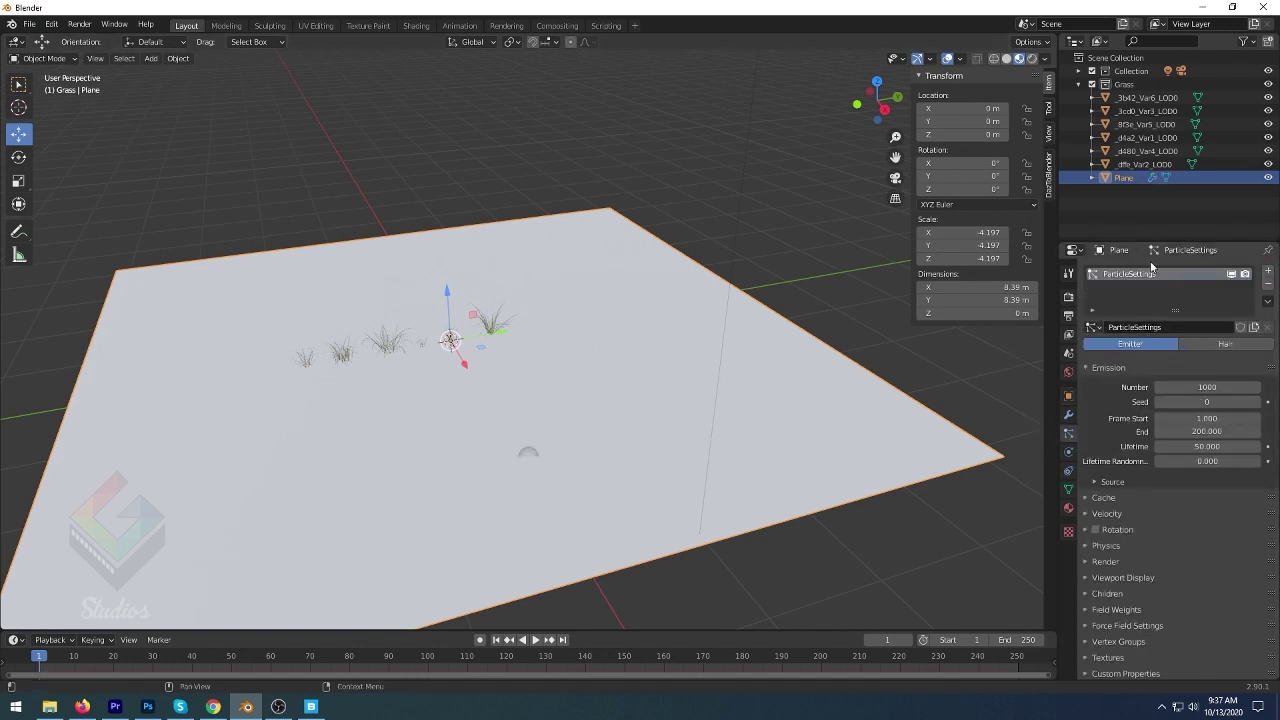
click(1092, 85)
click(1079, 84)
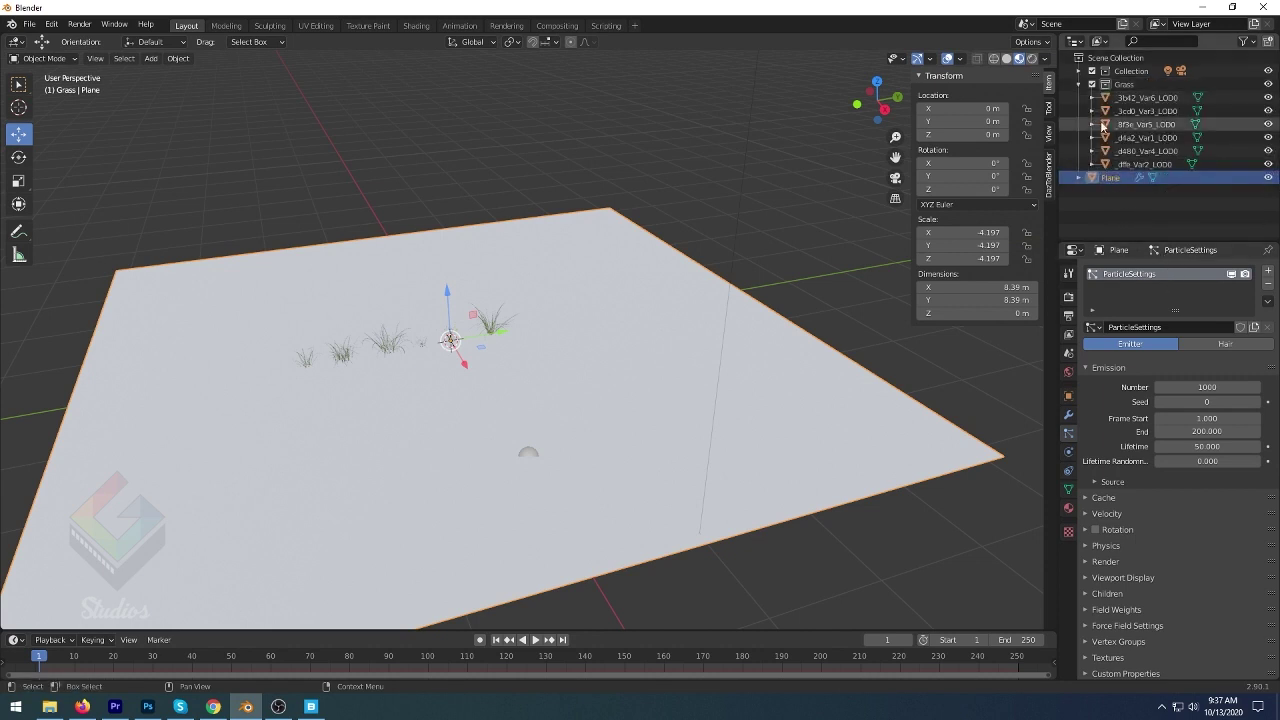
mouse_move(1124, 177)
mouse_down()
mouse_move(1079, 86)
mouse_move(1132, 76)
mouse_up()
click(1079, 84)
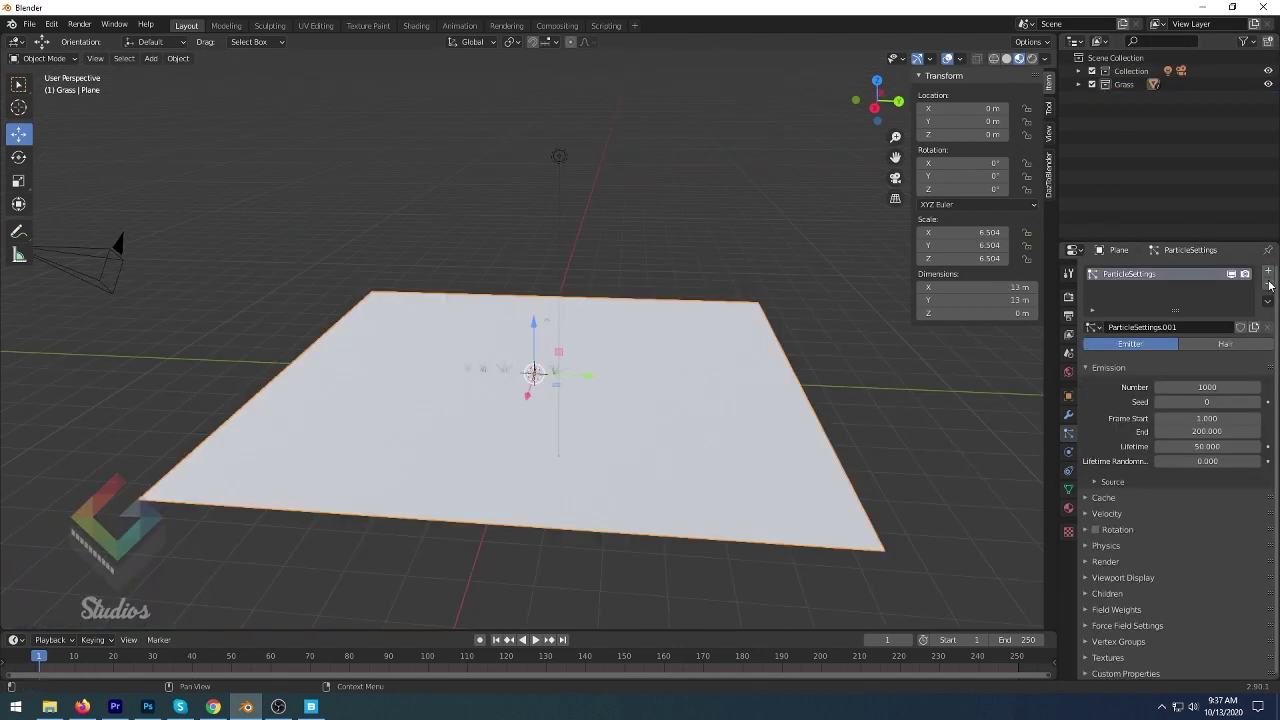
- Make the particle system Hair with a hair length of 0.5 m
click(1226, 344)
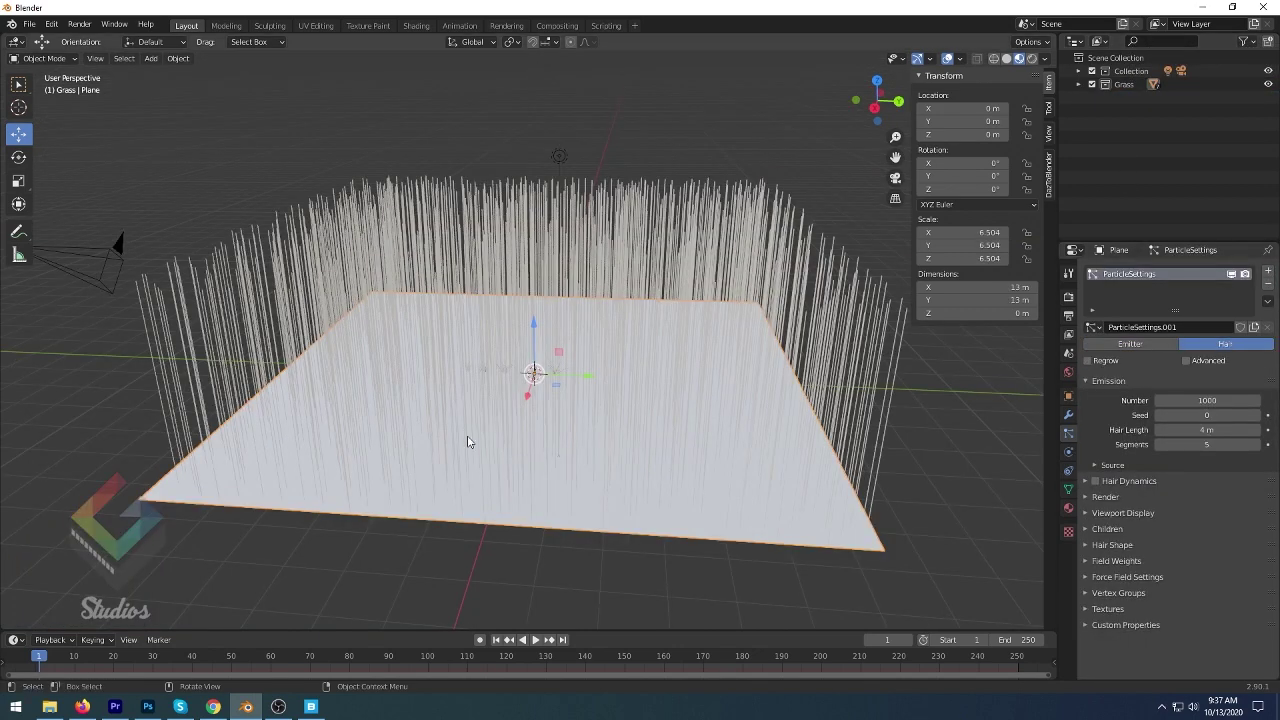
scroll(645, 433, up, 1)
text(1)
key(Return)
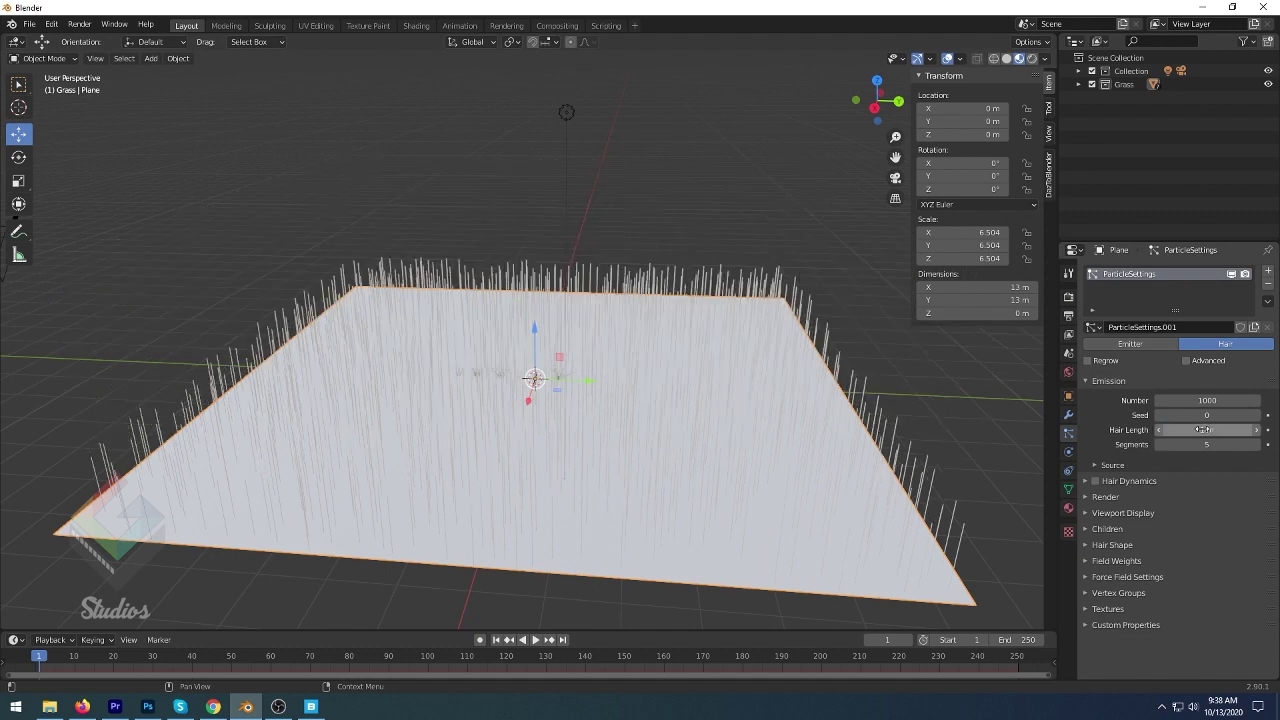
key(Return)
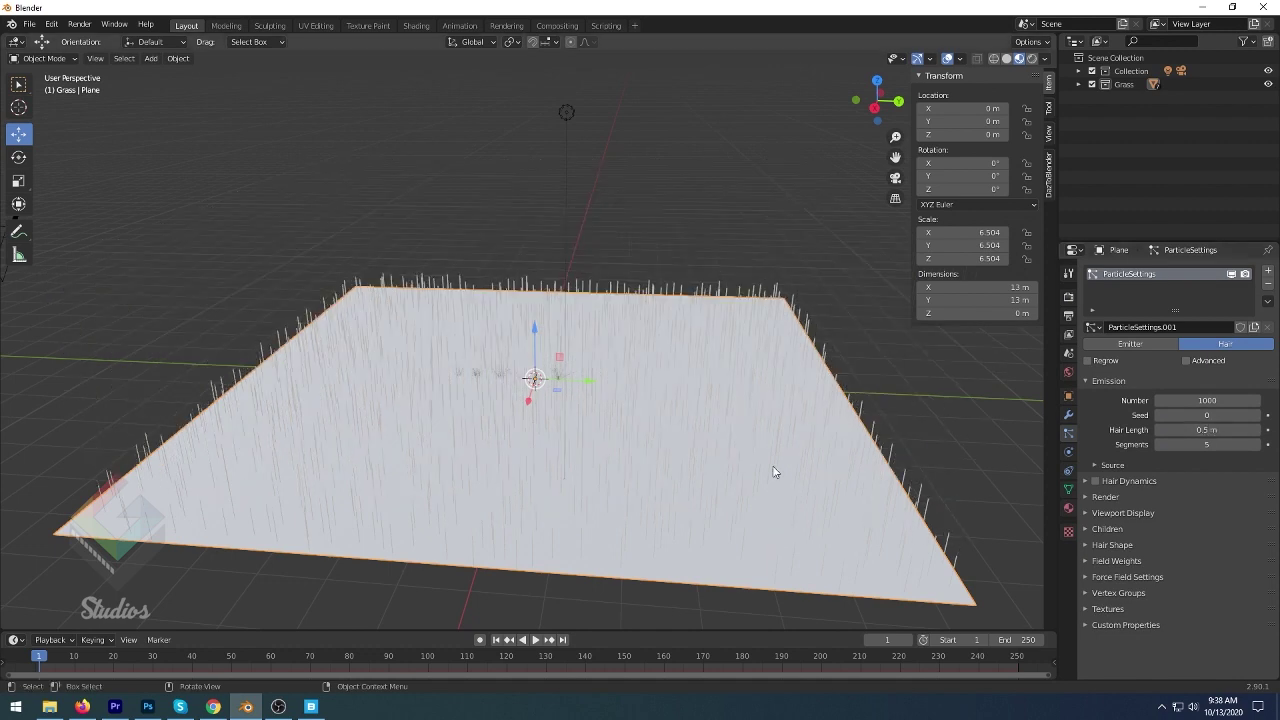
- Render the hair particles as the Grass collection and move the Plane into Collection
click(1105, 496)
scroll(1181, 492, down, 2)
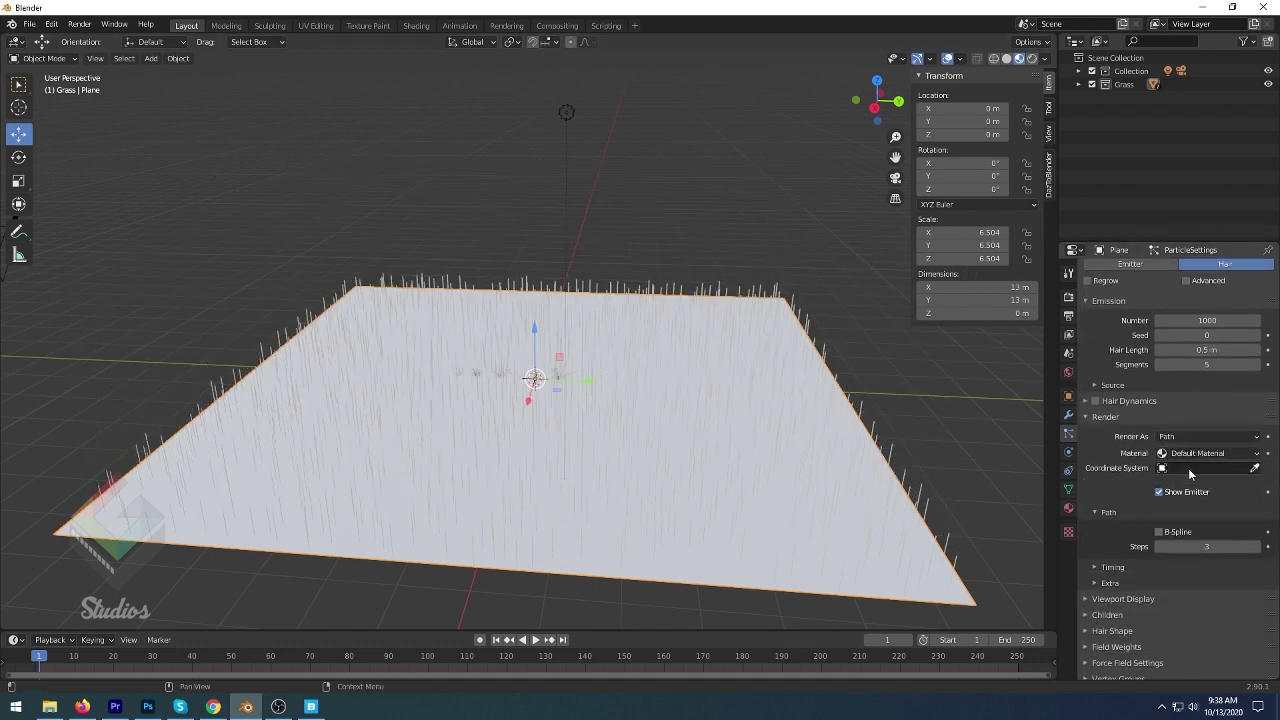
click(1188, 468)
click(1173, 438)
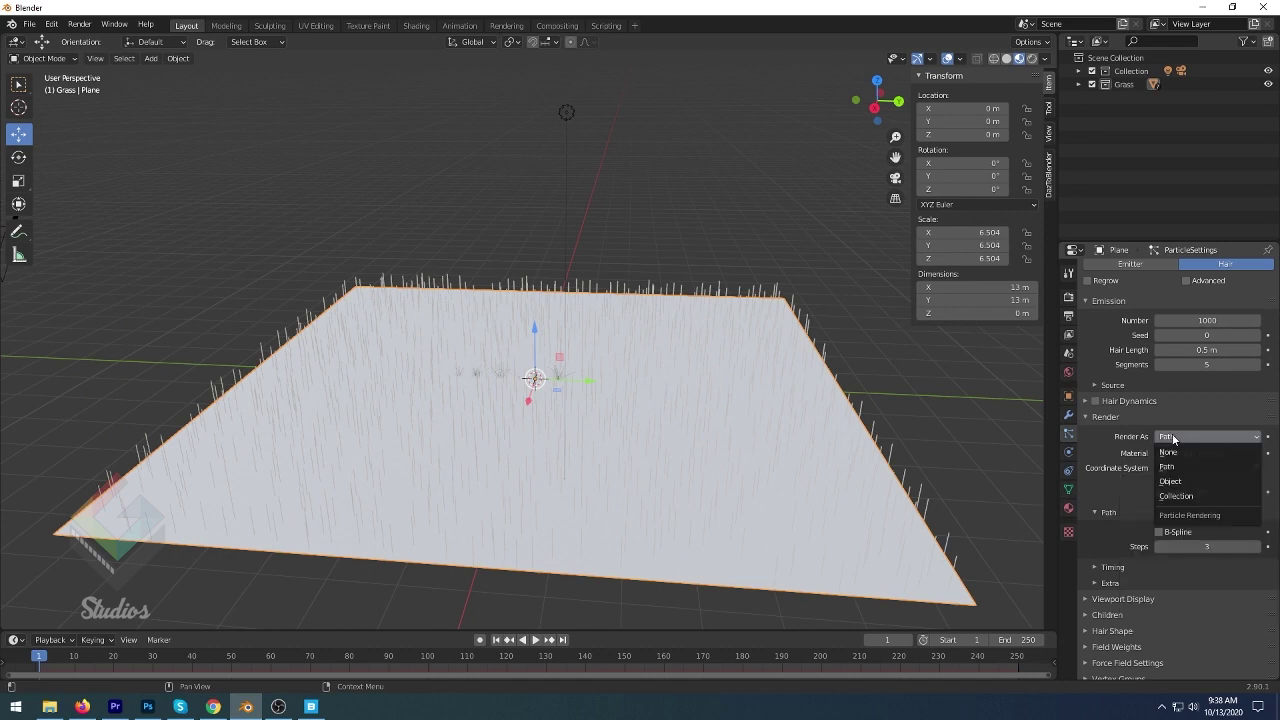
click(1172, 497)
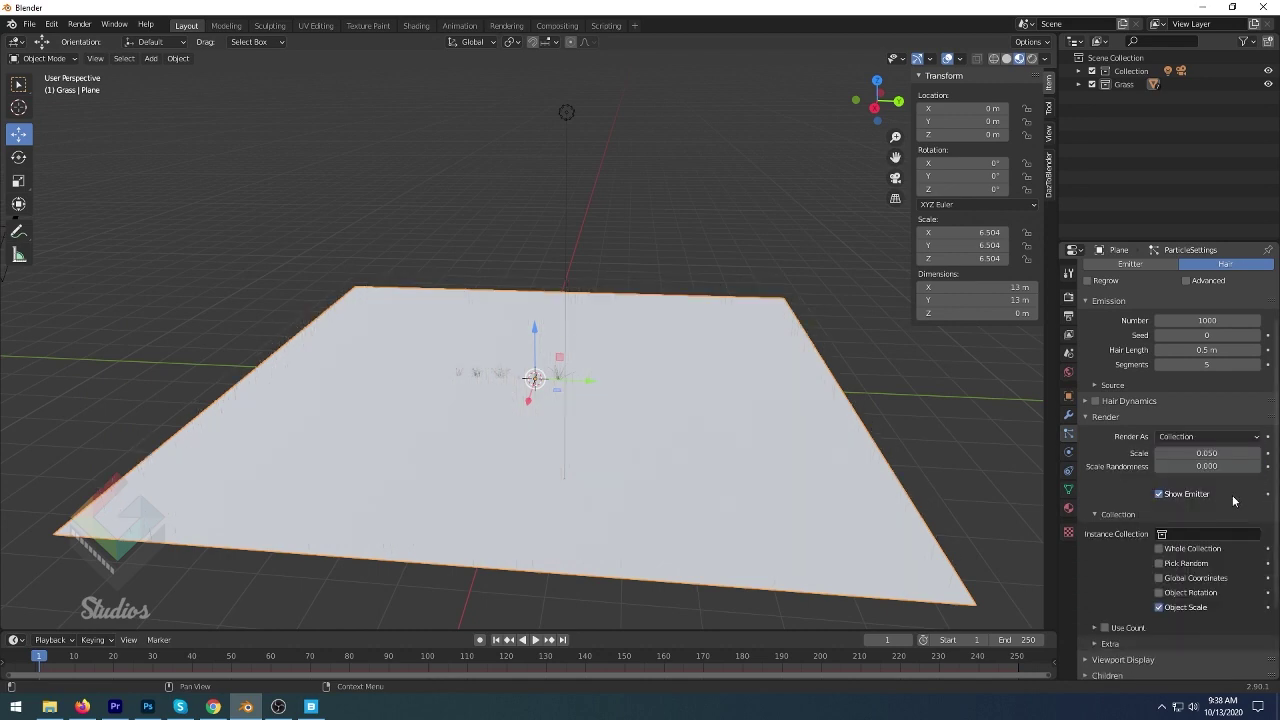
click(1186, 535)
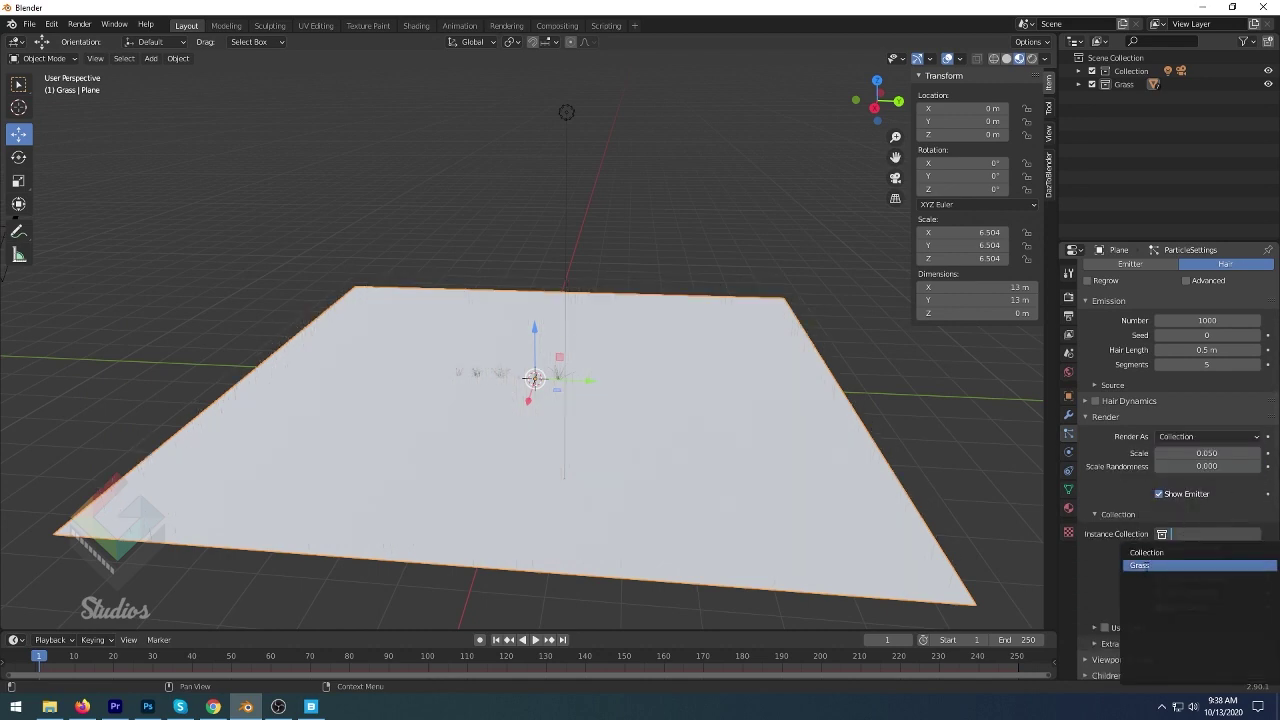
click(1143, 566)
click(1078, 84)
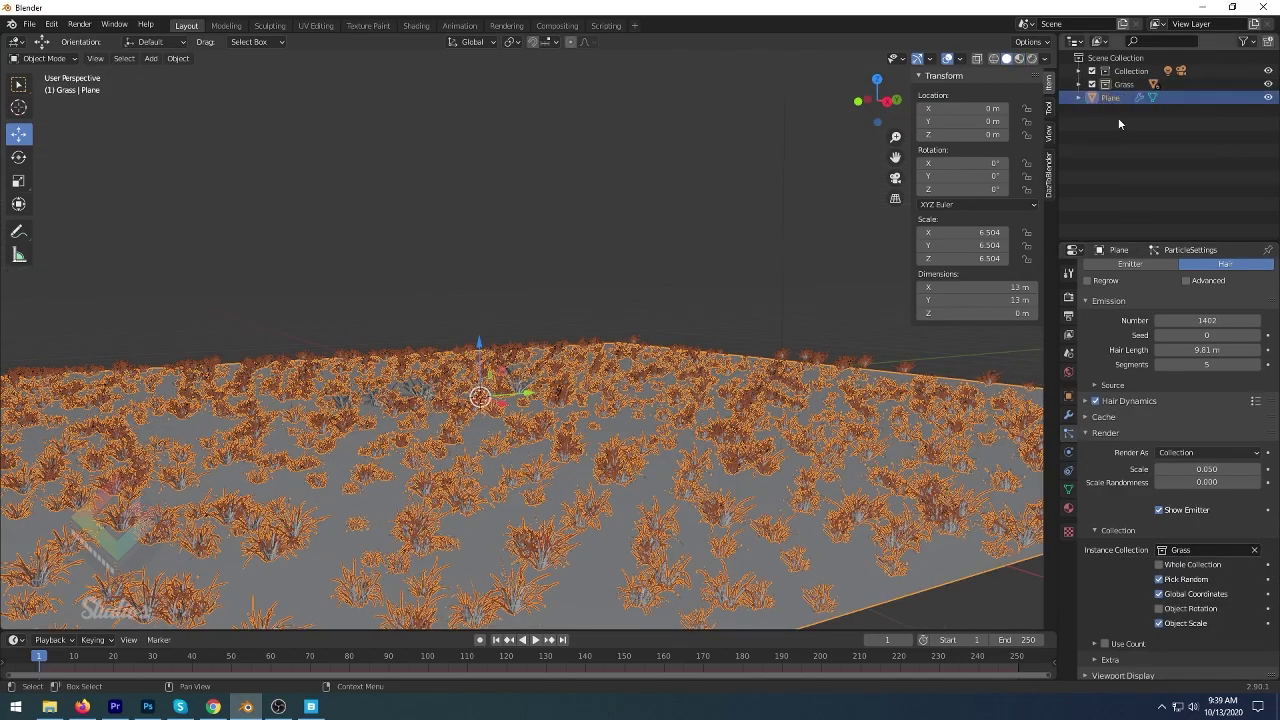
drag(1110, 97, 1130, 71)
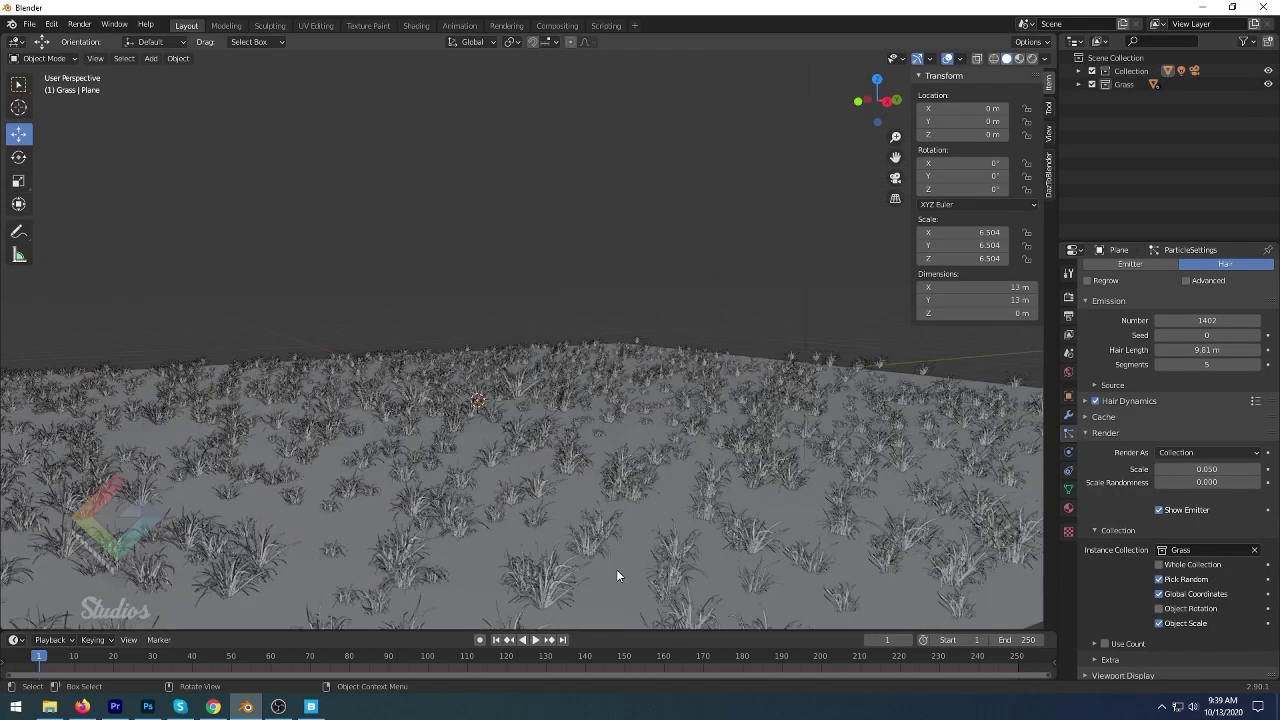
mouse_move(616, 569)
middle_down()
mouse_move(572, 571)
mouse_move(582, 564)
middle_up()
- Switch to Material Preview and raise the grass particle count to 5000
click(1019, 59)
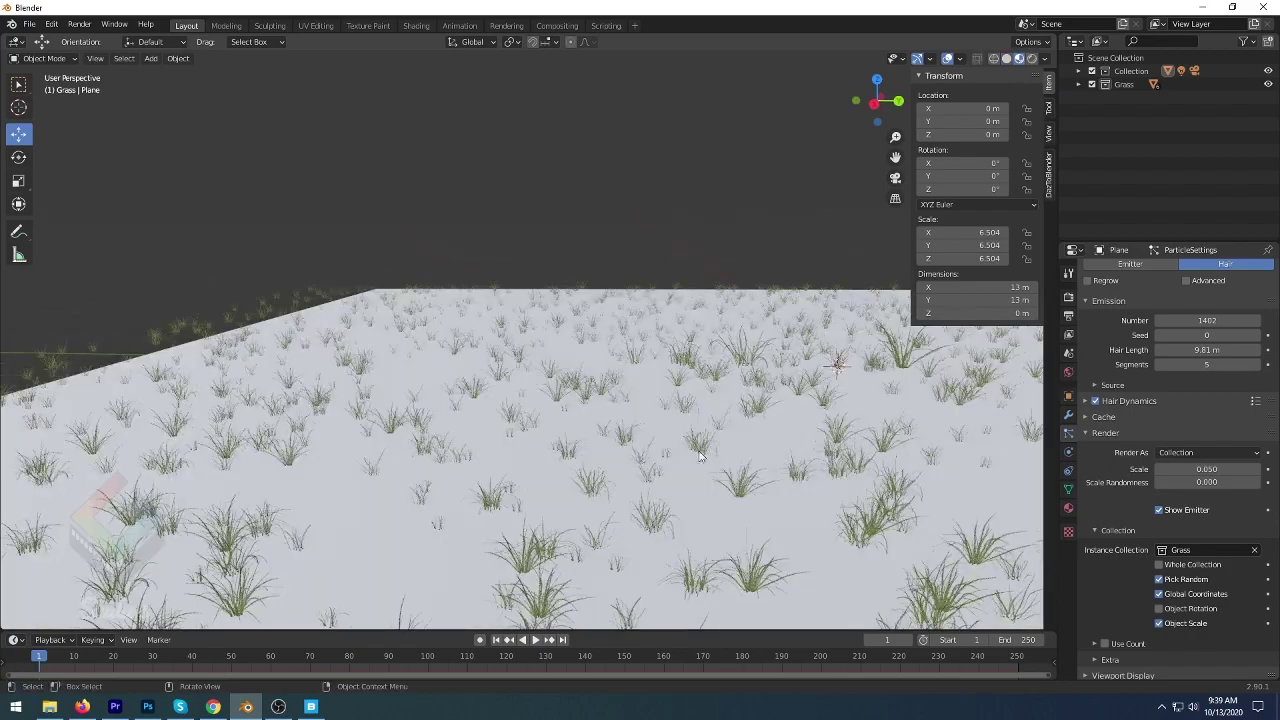
mouse_move(700, 456)
middle_down()
mouse_move(749, 503)
mouse_move(688, 490)
middle_up()
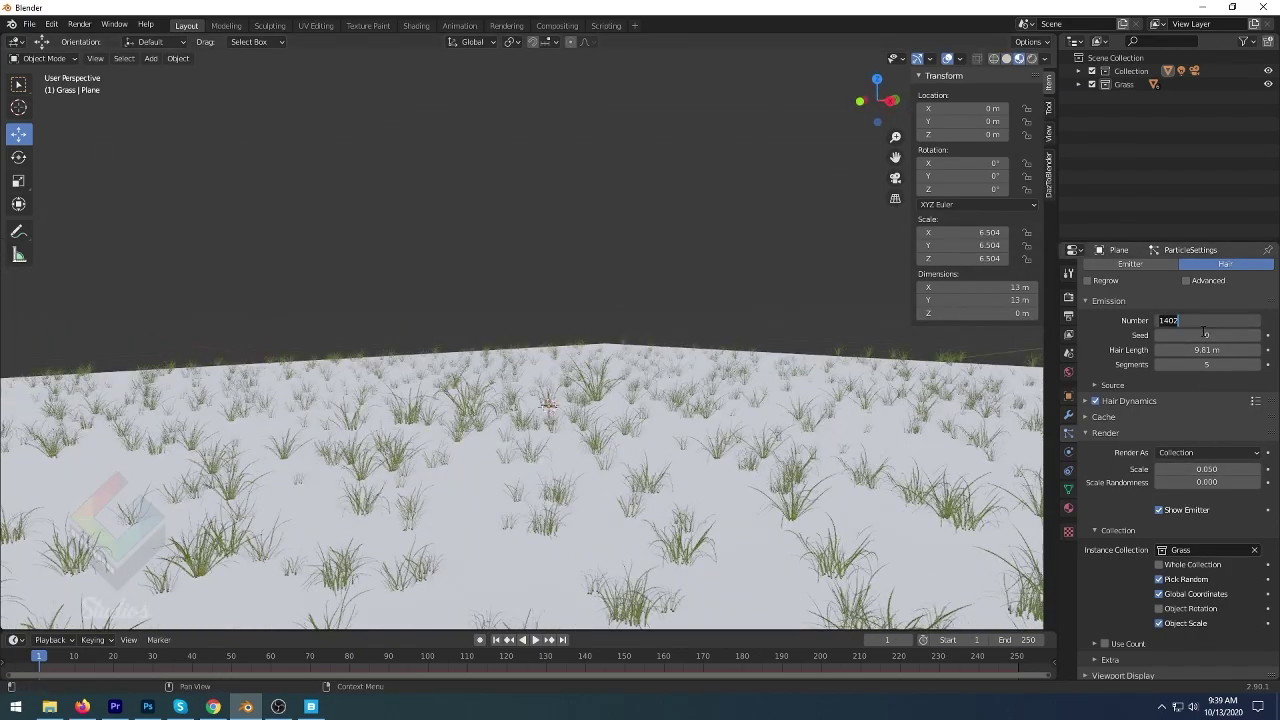
text(5000)
key(Return)
scroll(560, 400, down, 5)
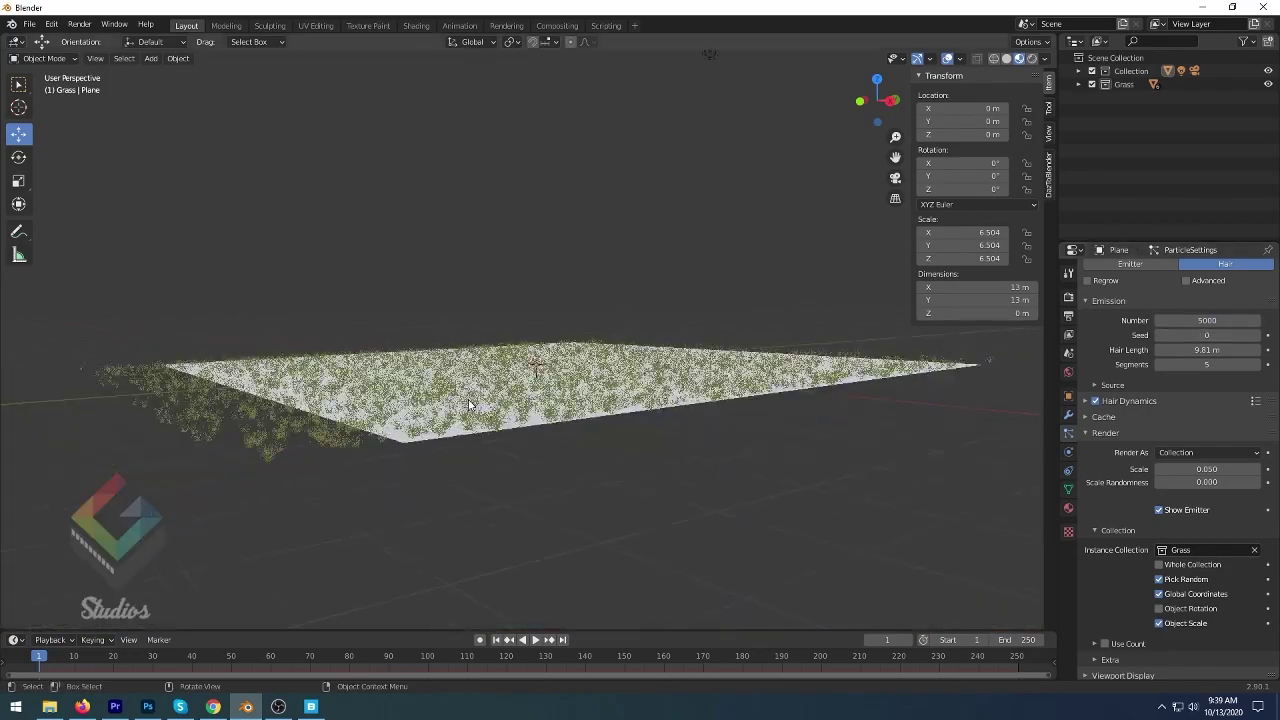
mouse_move(560, 400)
middle_down()
mouse_move(466, 422)
mouse_move(664, 372)
mouse_move(670, 395)
middle_up()
scroll(670, 395, up, 3)
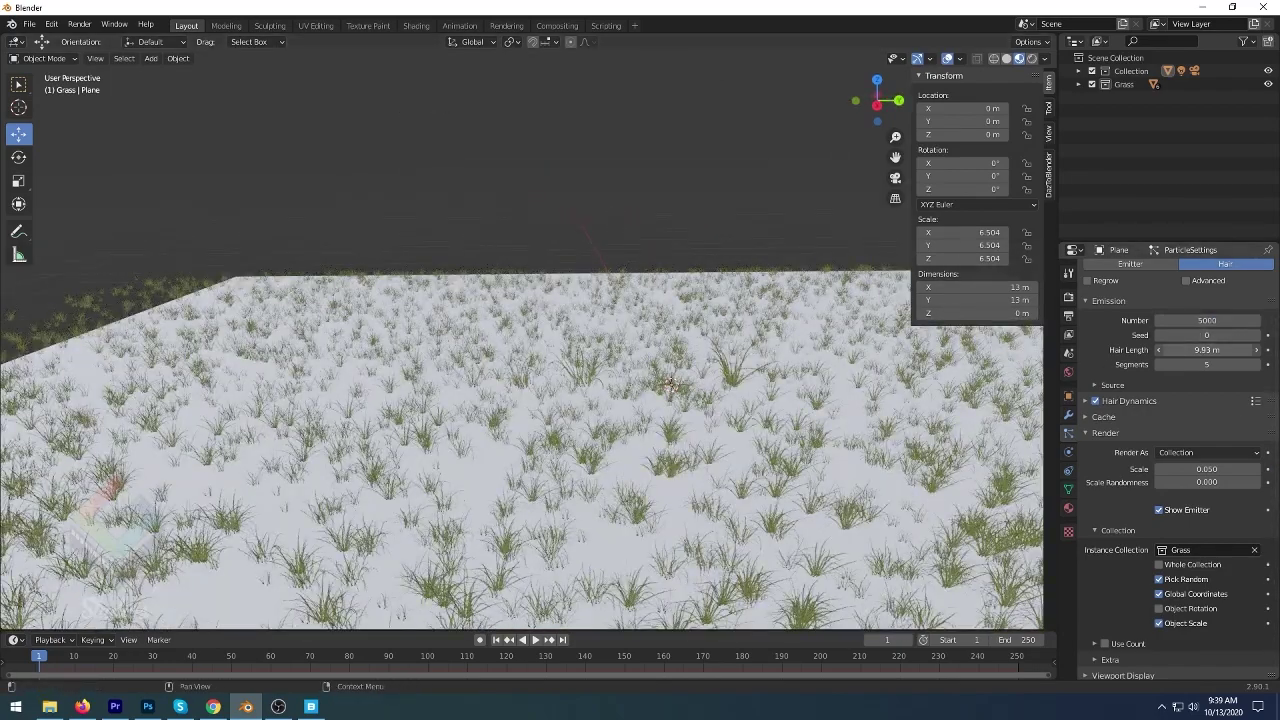
- Set the hair length to 8.39 m and the grass clump scale to 0.070
drag(1207, 350, 1180, 350)
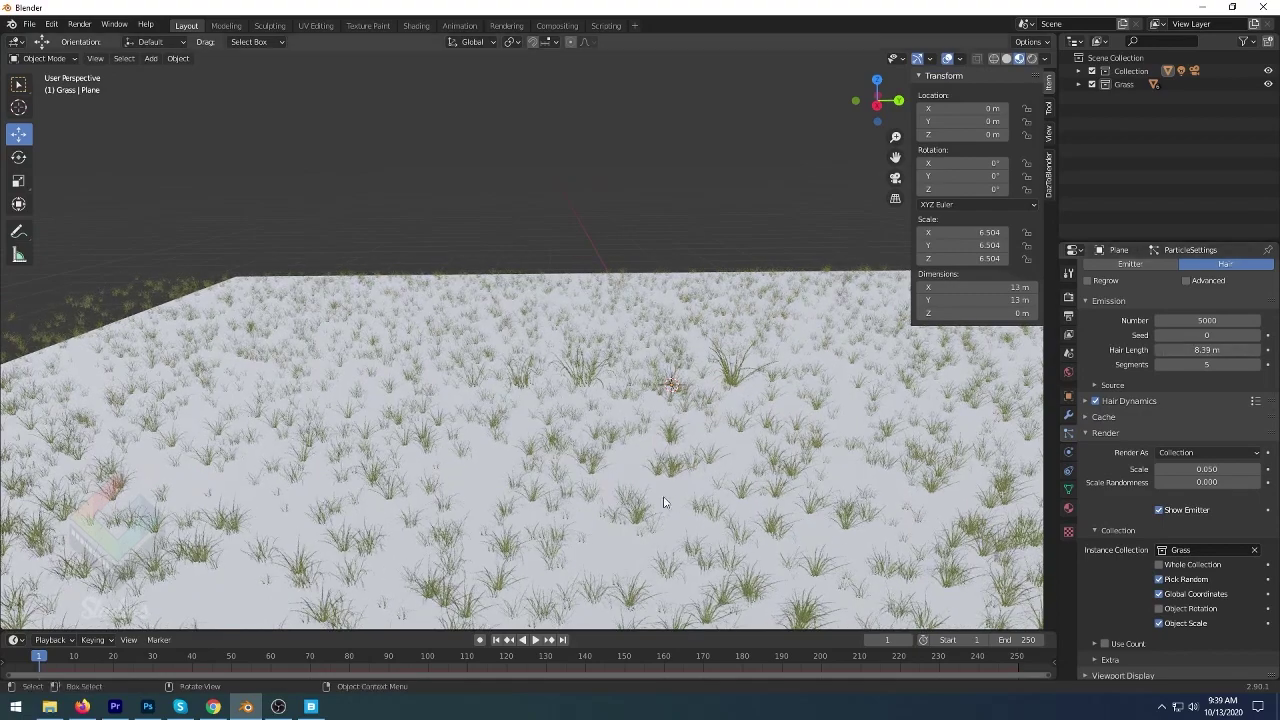
middle_drag(663, 502, 663, 474)
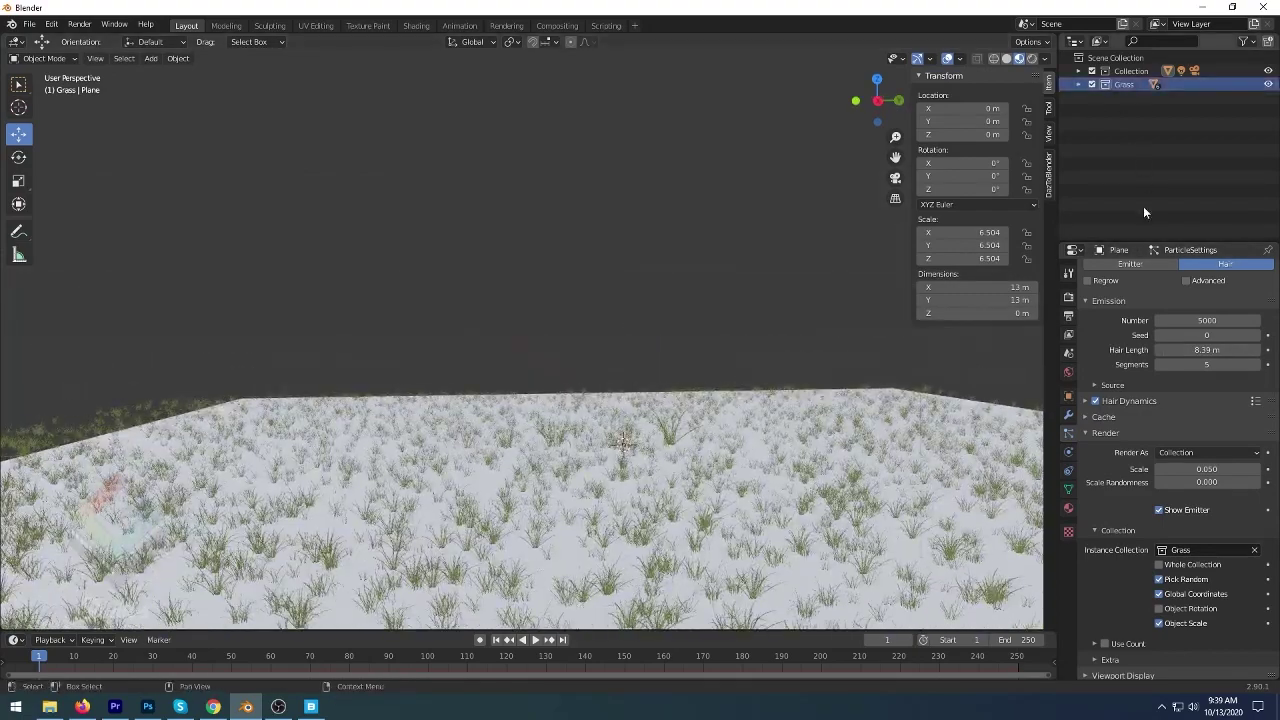
click(1078, 71)
click(1122, 111)
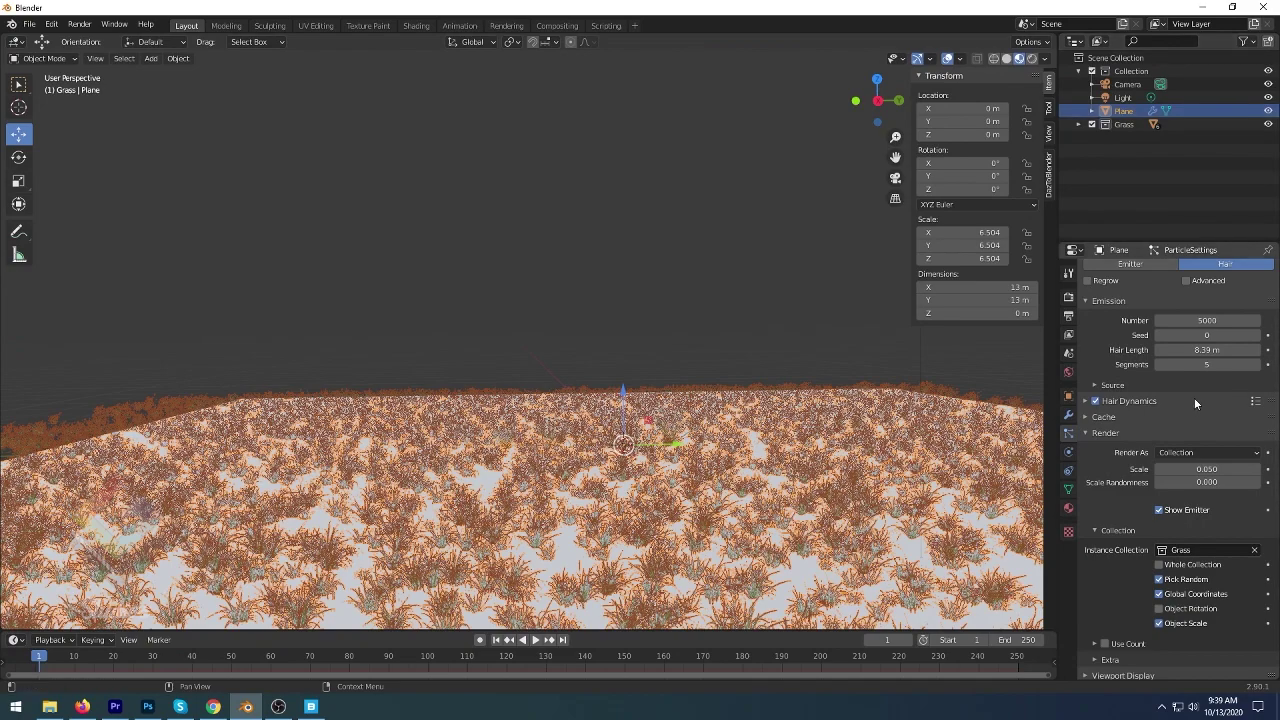
drag(1207, 469, 437, 562)
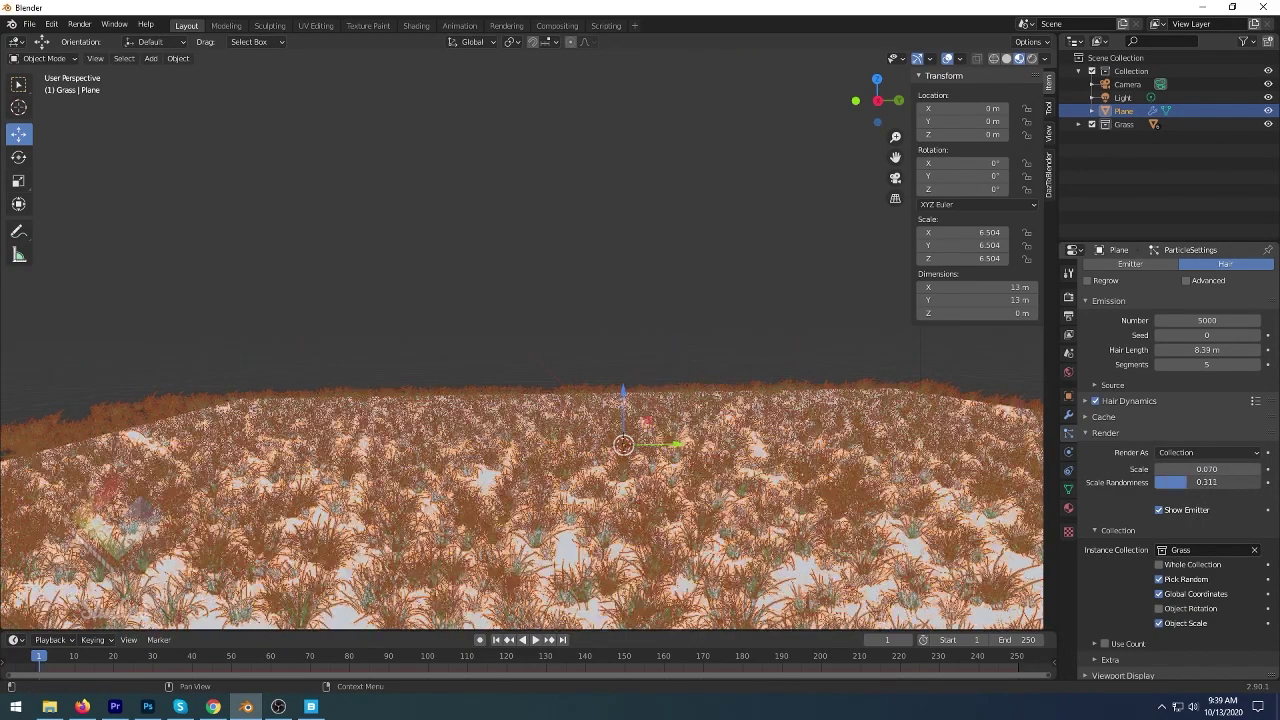
- Export Common Fern and Nodding Violet from Quixel Bridge into the Blender scene
click(583, 306)
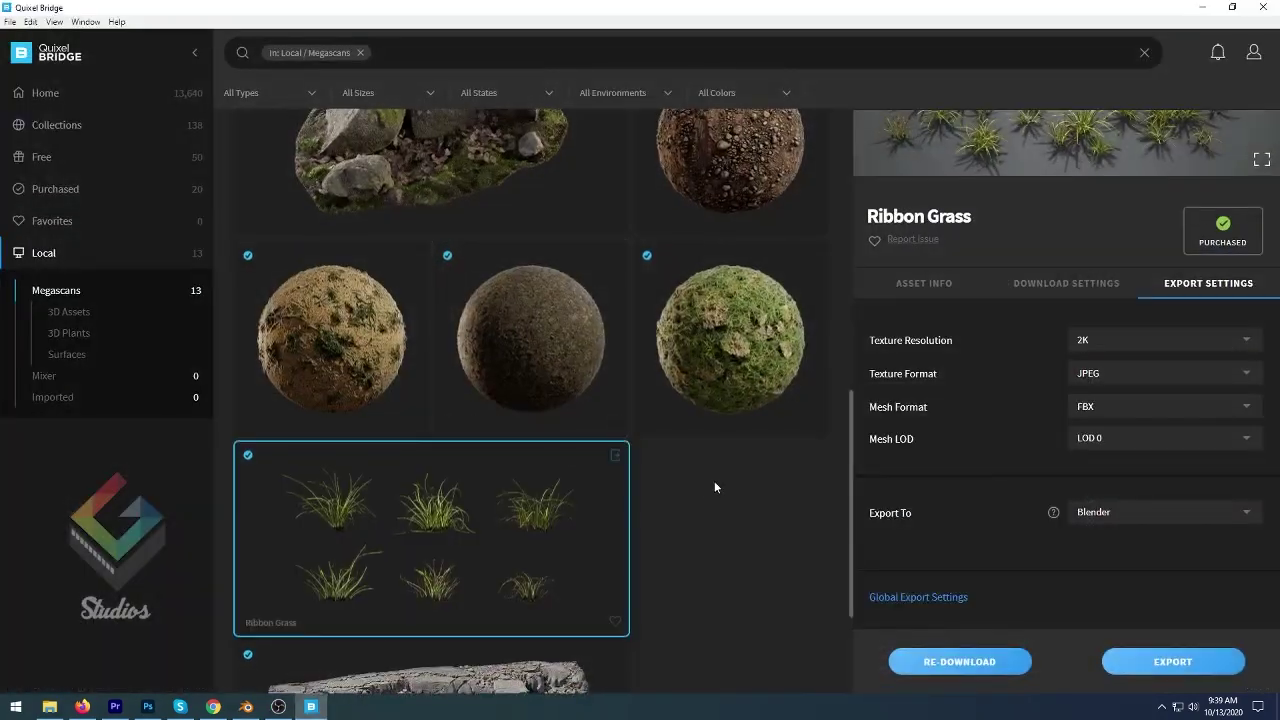
click(815, 382)
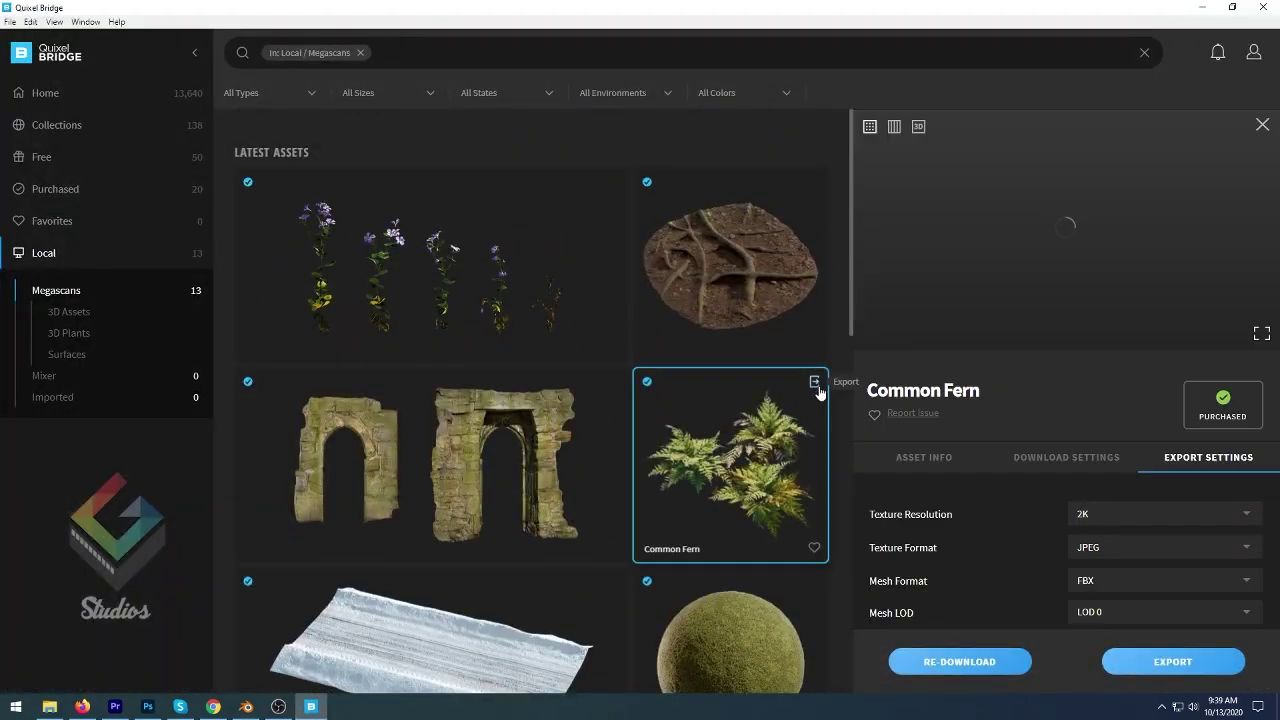
click(815, 382)
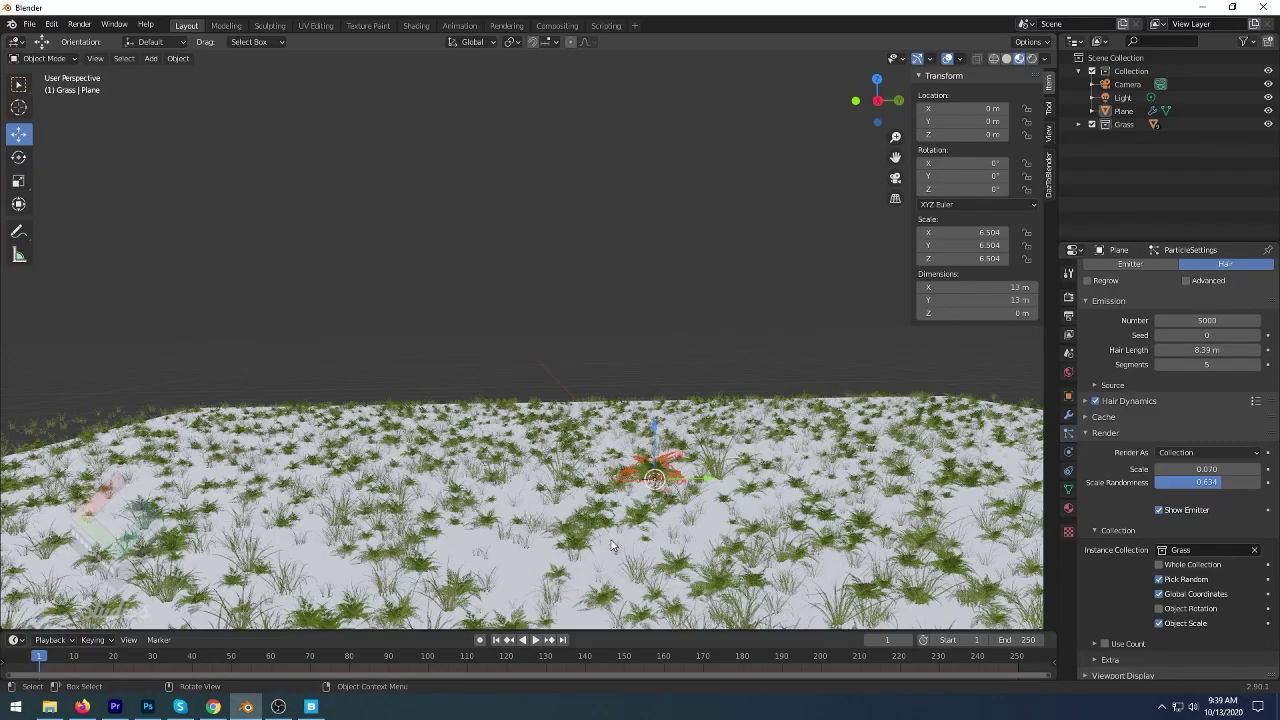
middle_drag(612, 545, 790, 556)
middle_drag(466, 503, 560, 470)
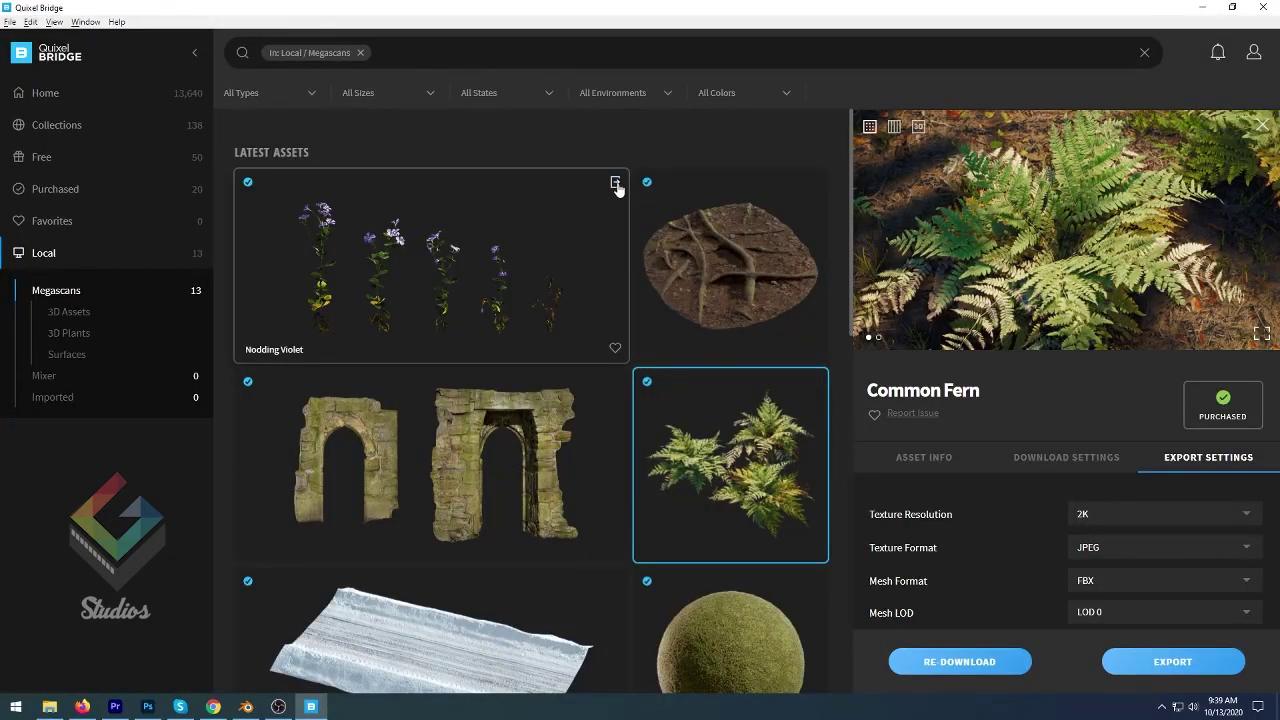
click(616, 185)
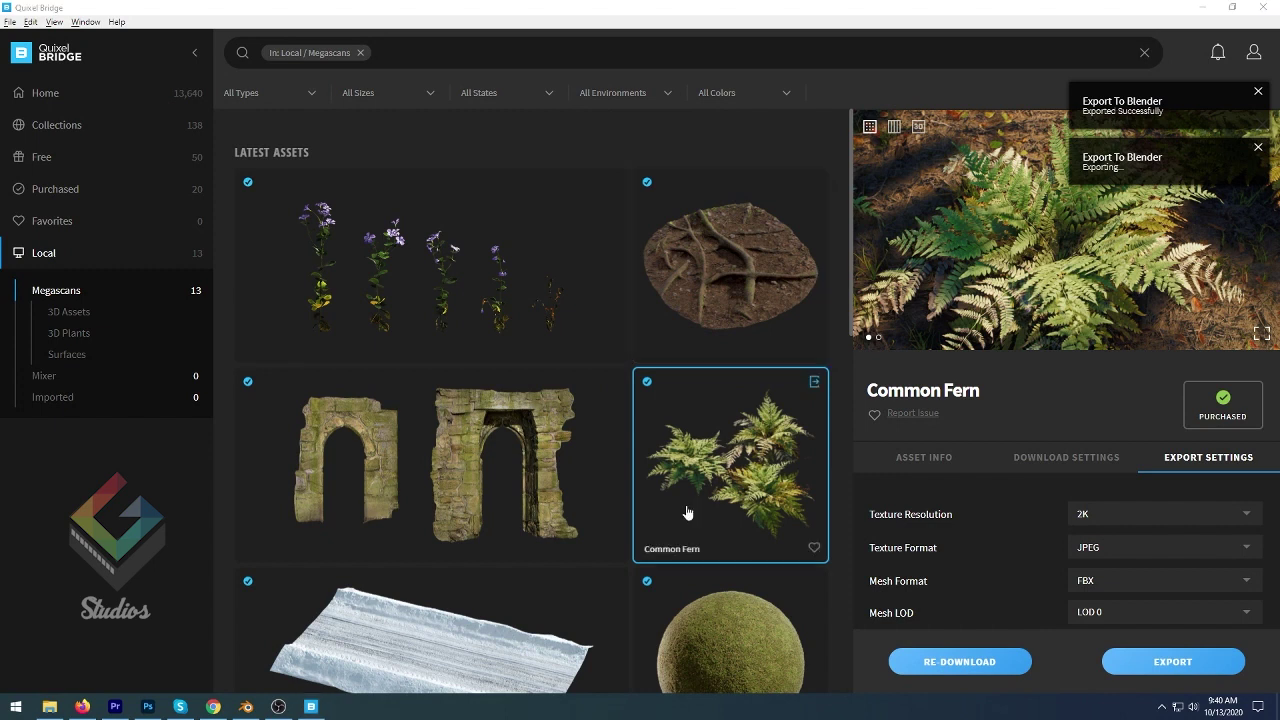
click(1203, 7)
- Move one imported flower plant aside and scale down two of the flower plants
middle_drag(640, 380, 663, 372)
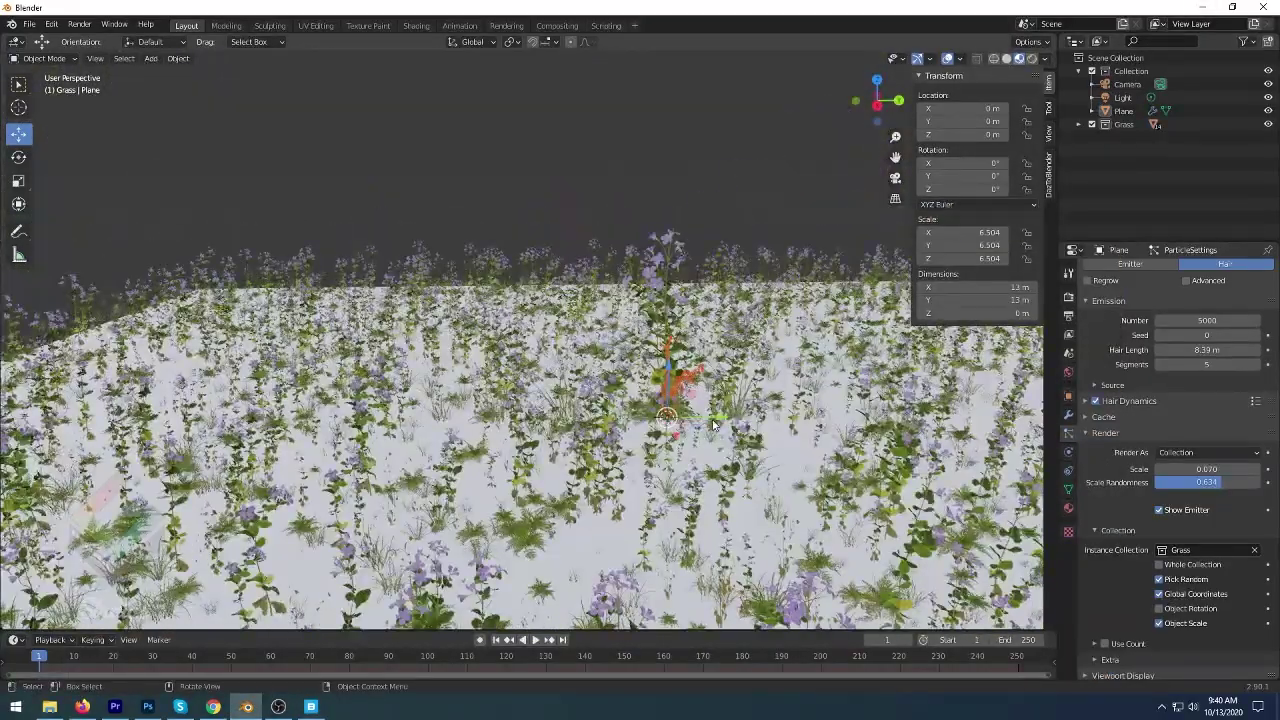
click(669, 414)
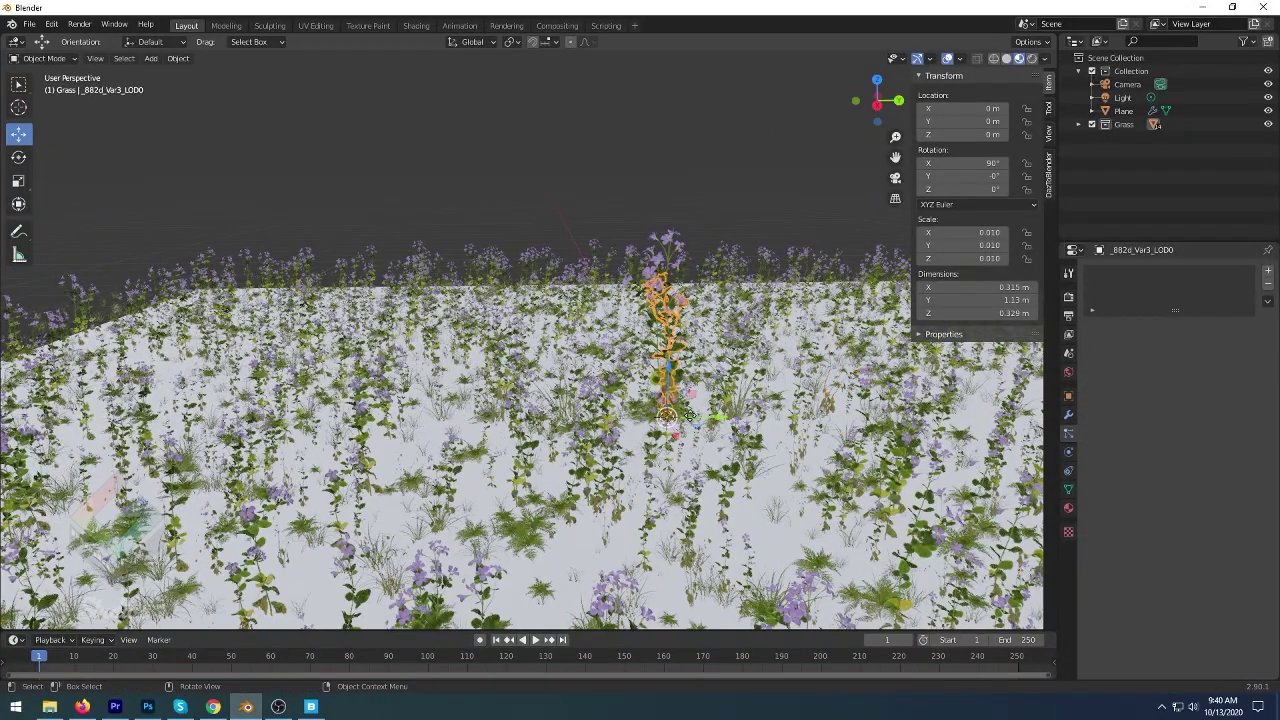
drag(689, 414, 684, 316)
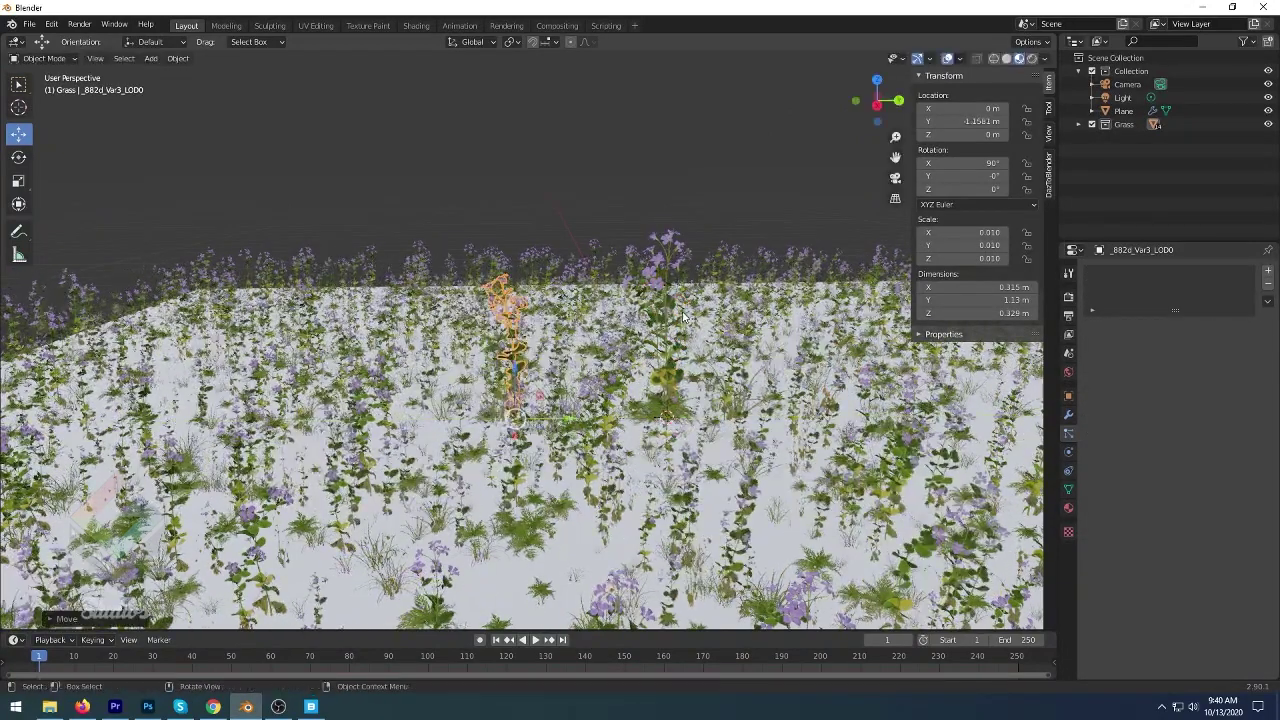
key(s)
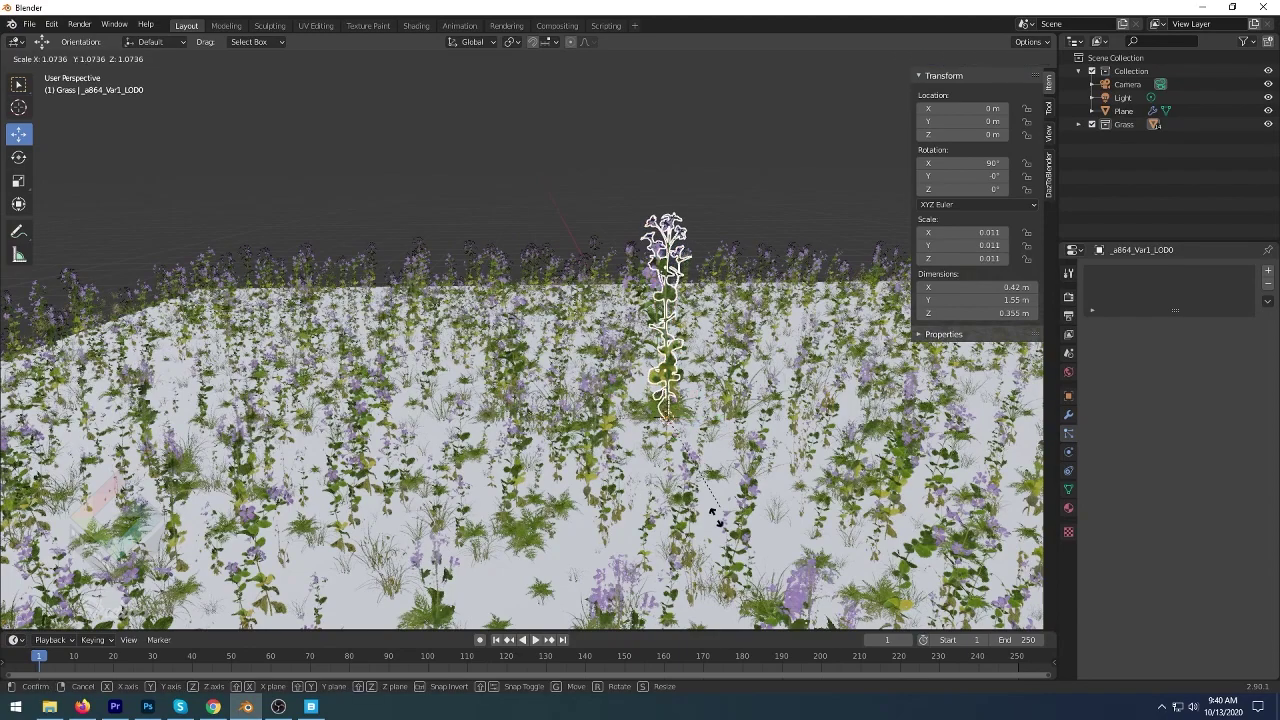
click(657, 293)
click(657, 293)
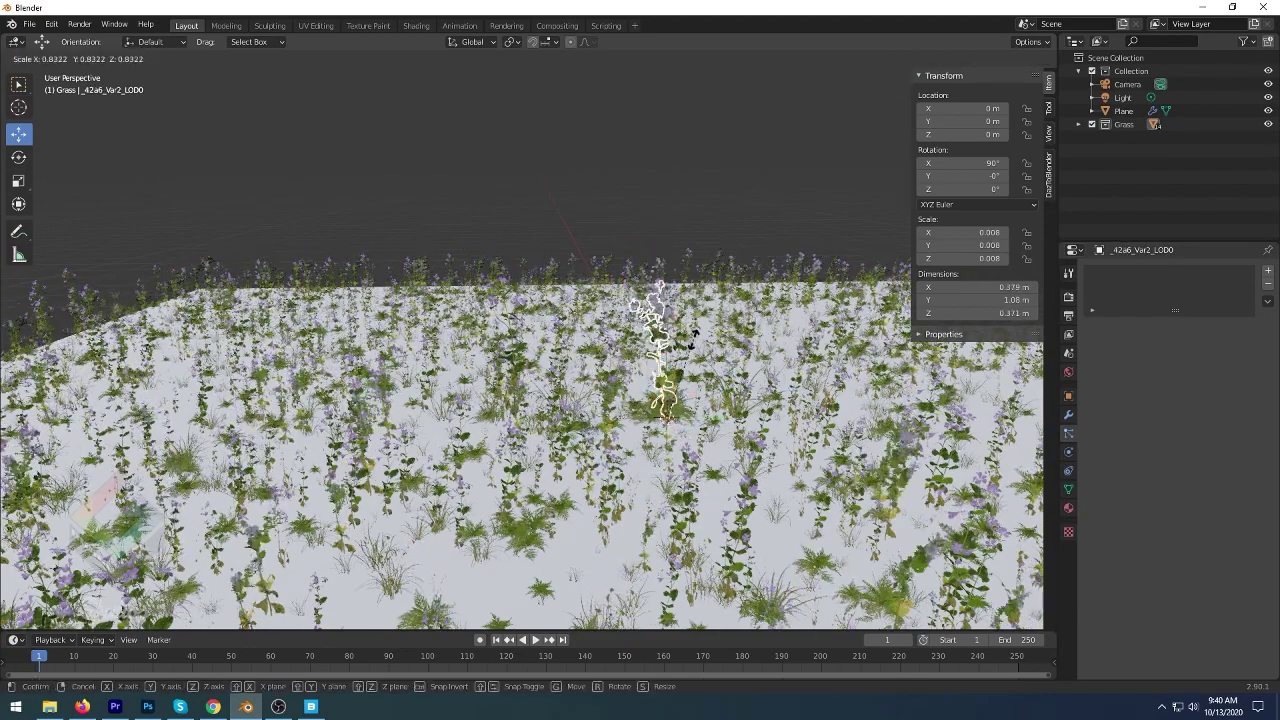
mouse_move(657, 293)
middle_down()
mouse_move(655, 490)
mouse_move(680, 480)
middle_up()
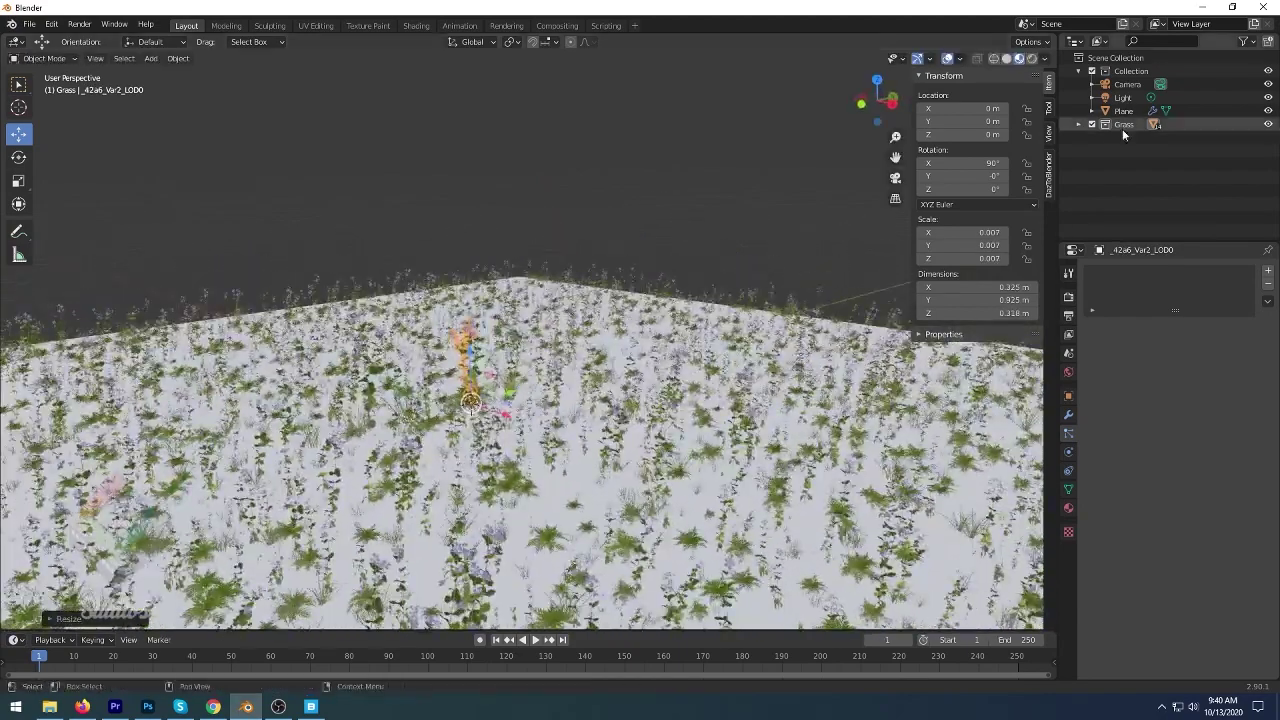
- Set the Plane's particle emission number to 15000 and preview the denser field in Rendered shading
click(1122, 111)
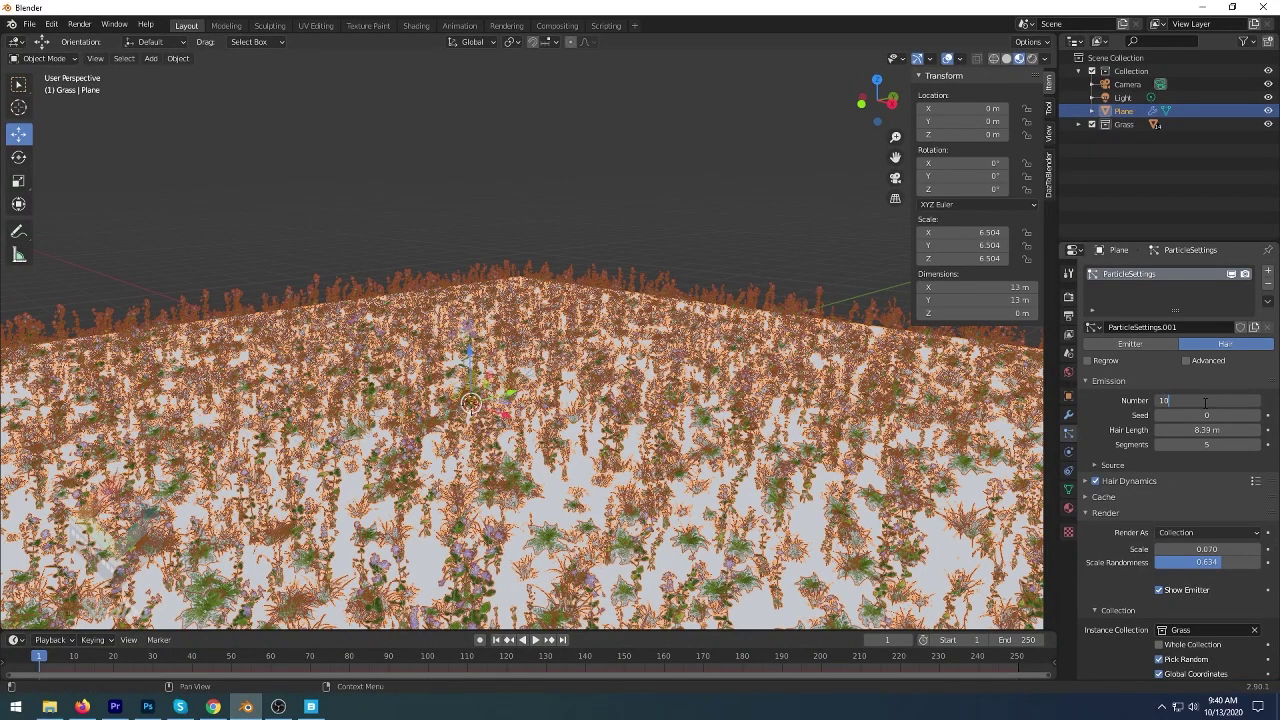
text(000)
key(Return)
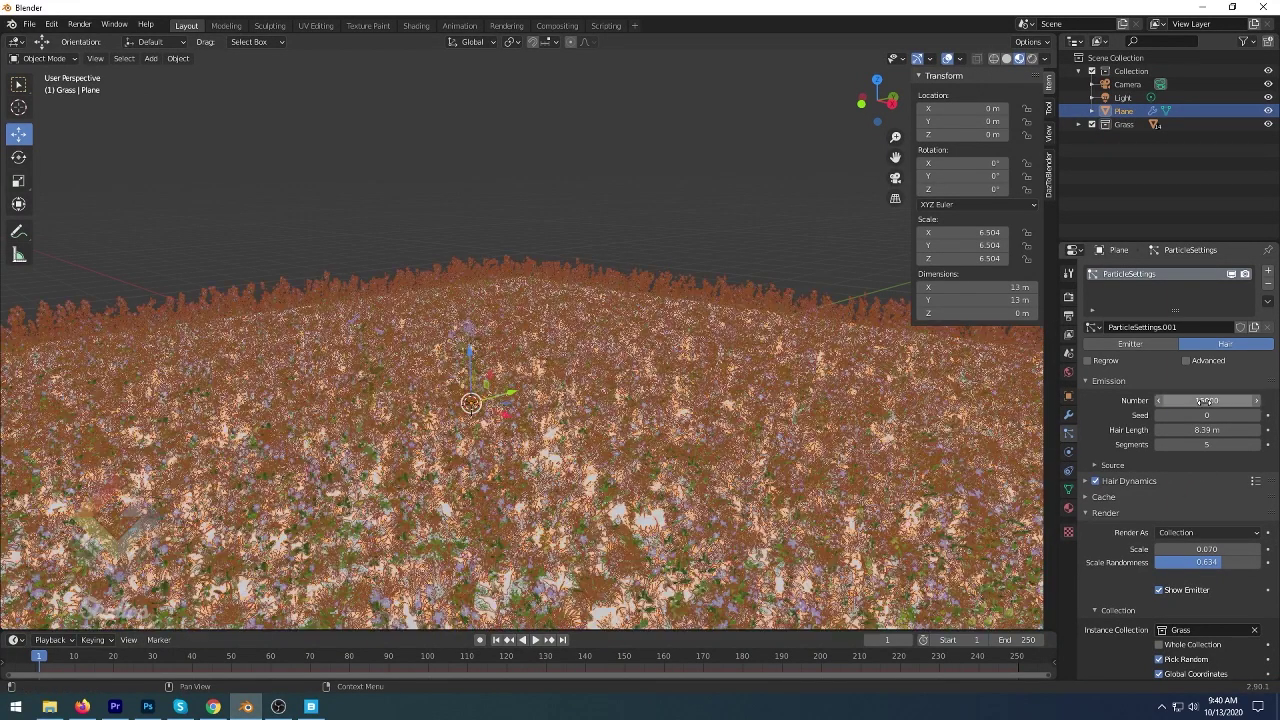
middle_drag(560, 380, 555, 451)
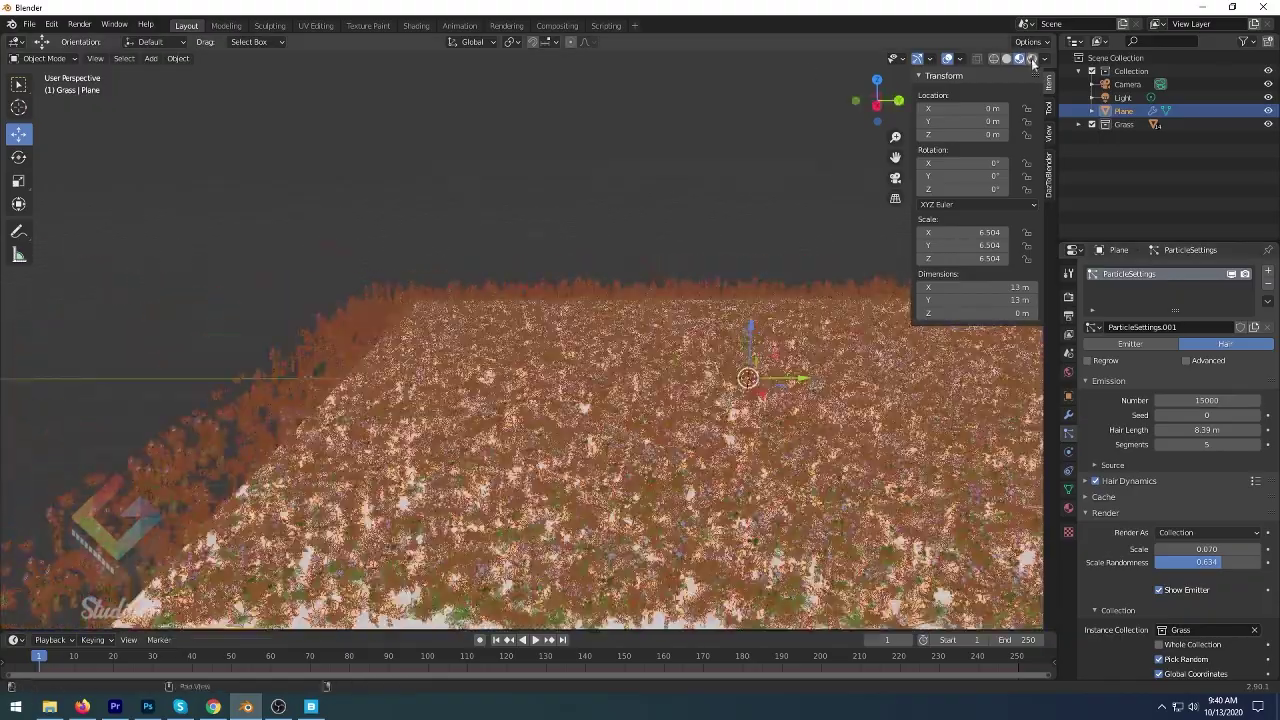
click(1033, 62)
middle_drag(680, 374, 733, 352)
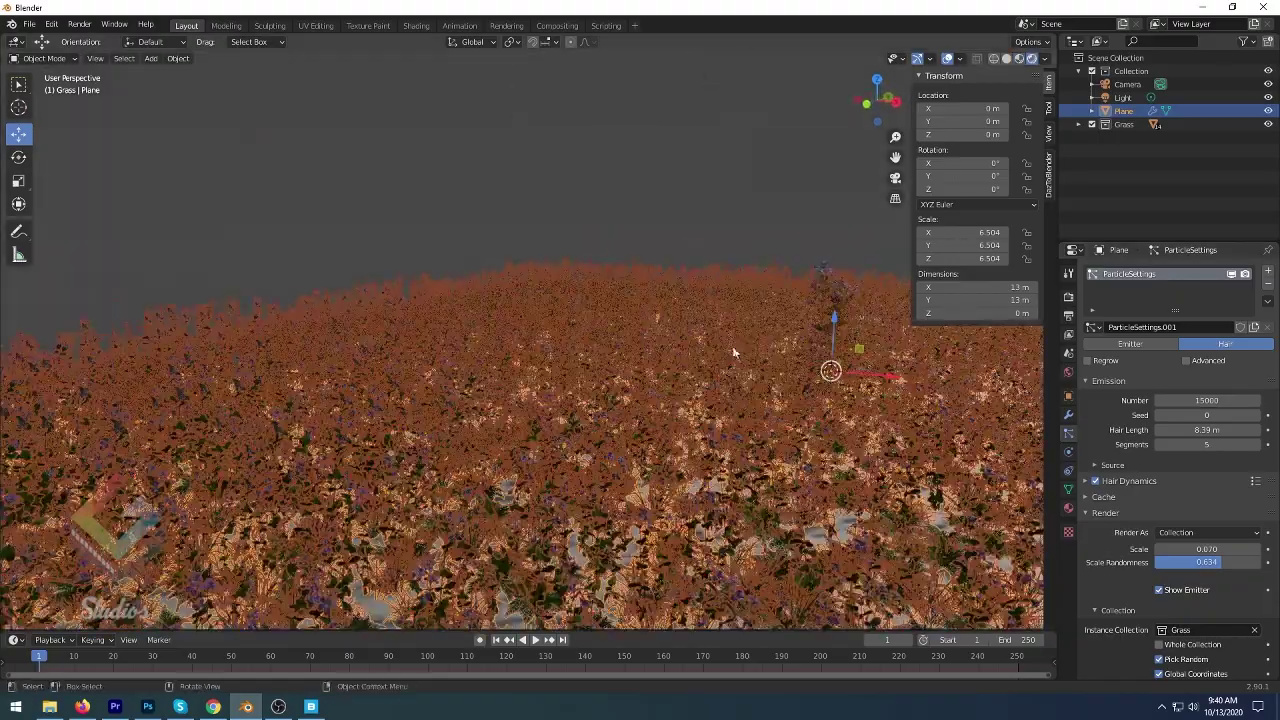
mouse_move(641, 385)
middle_down()
mouse_move(730, 306)
mouse_move(727, 329)
mouse_move(709, 330)
middle_up()
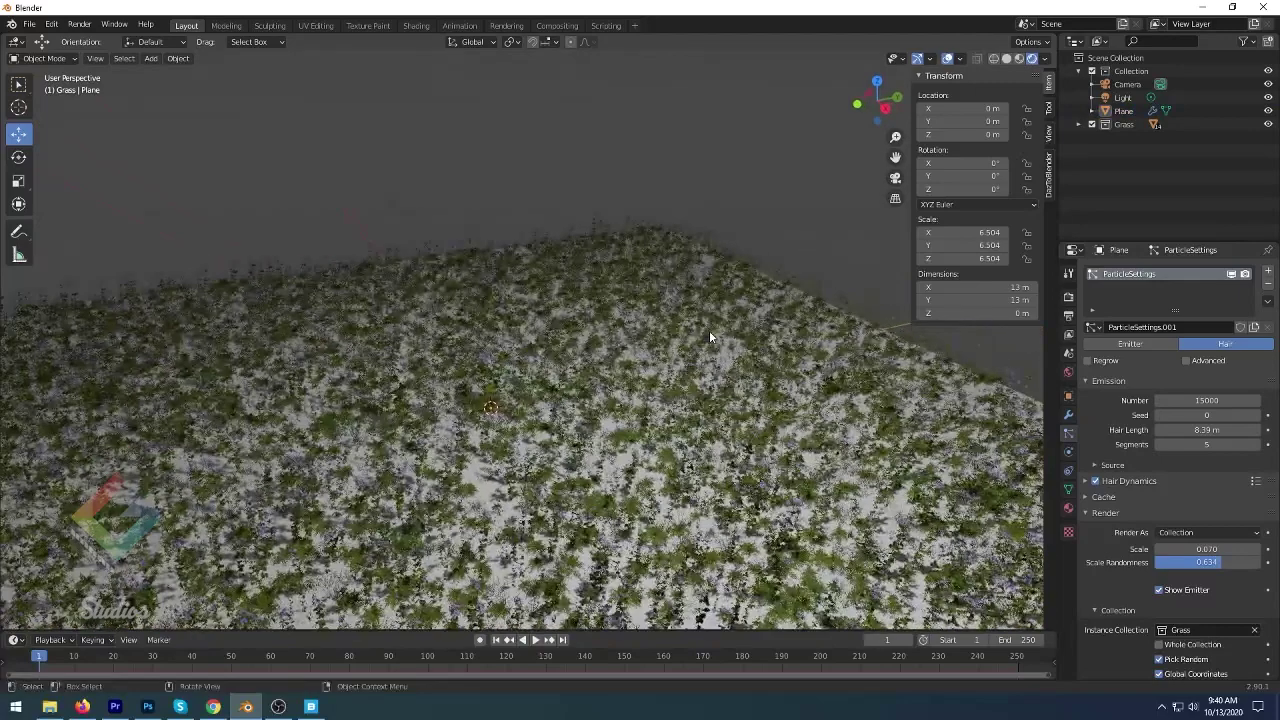
scroll(709, 337, down, 3)
- Make the scene light a Sun with power 8 and a warm colour tint
click(641, 150)
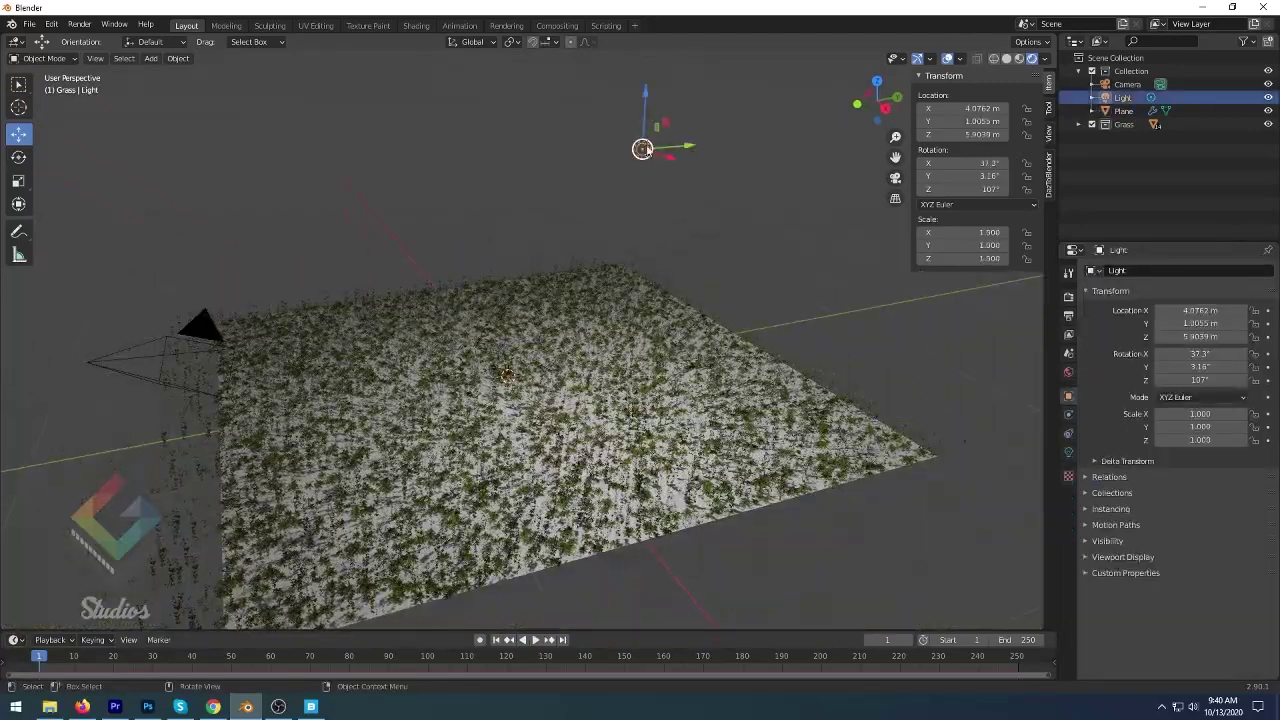
click(1068, 454)
text(8)
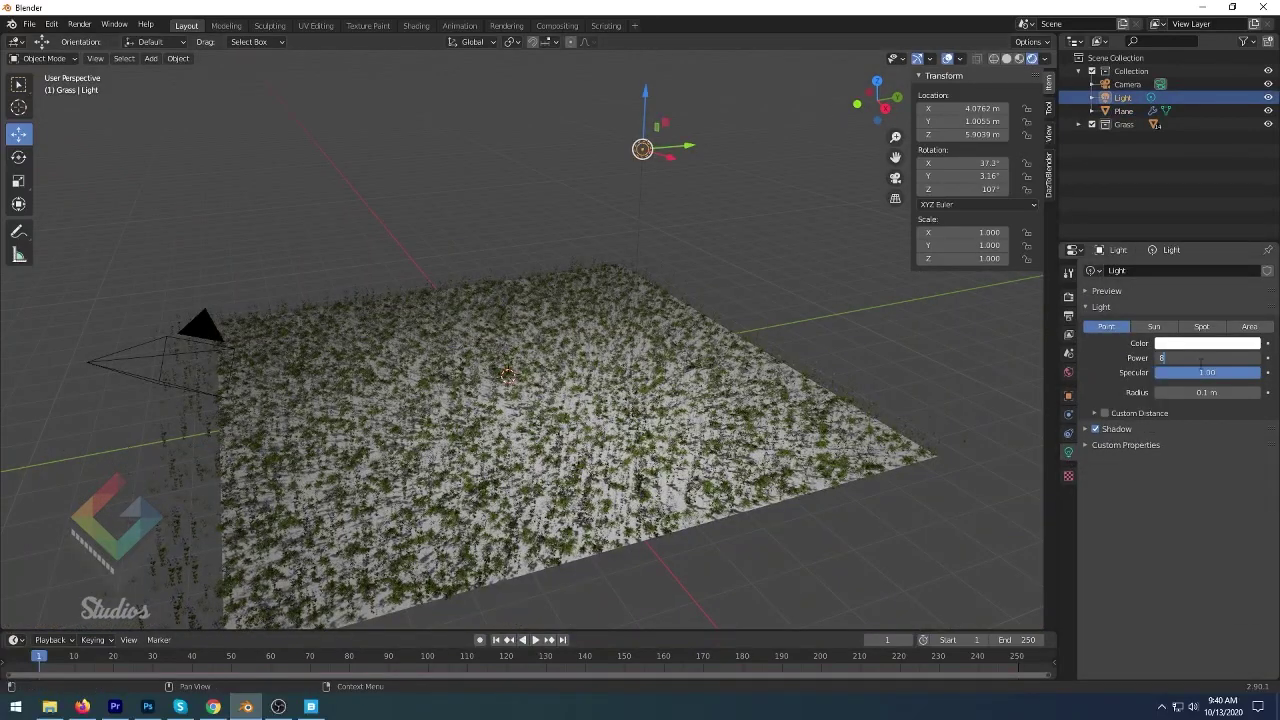
key(Return)
click(1156, 327)
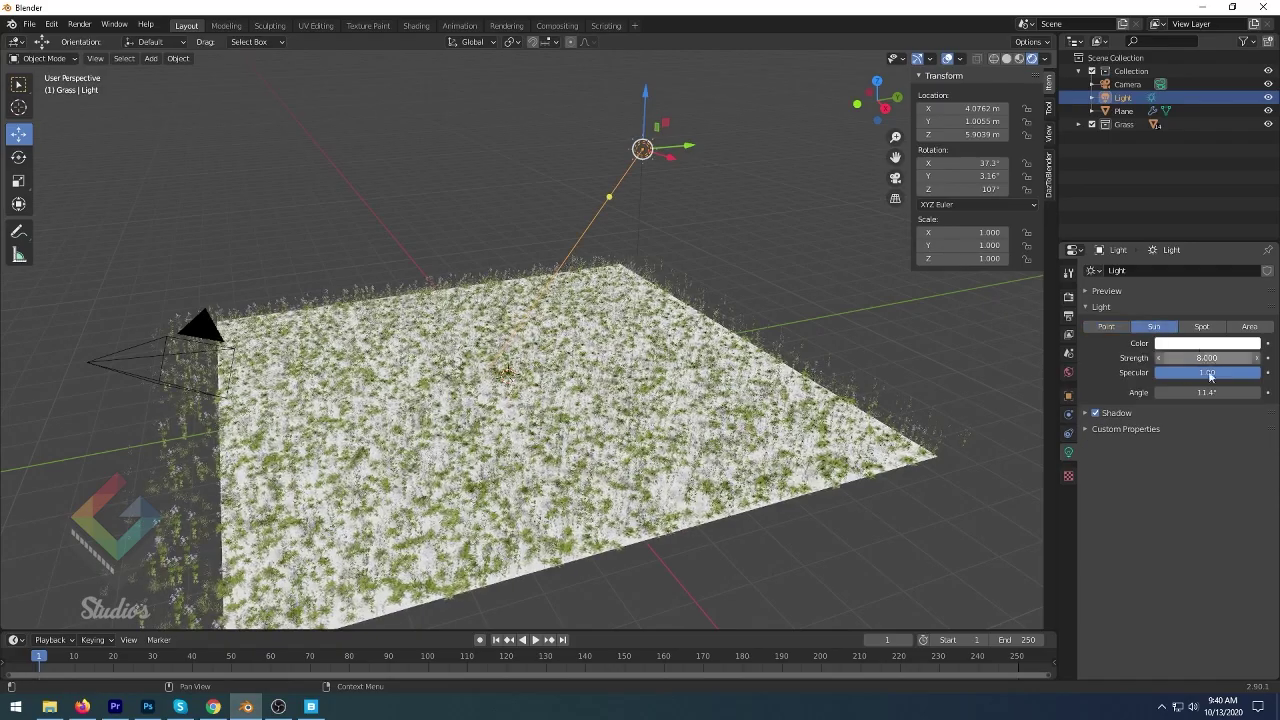
click(1203, 343)
drag(1191, 213, 1188, 218)
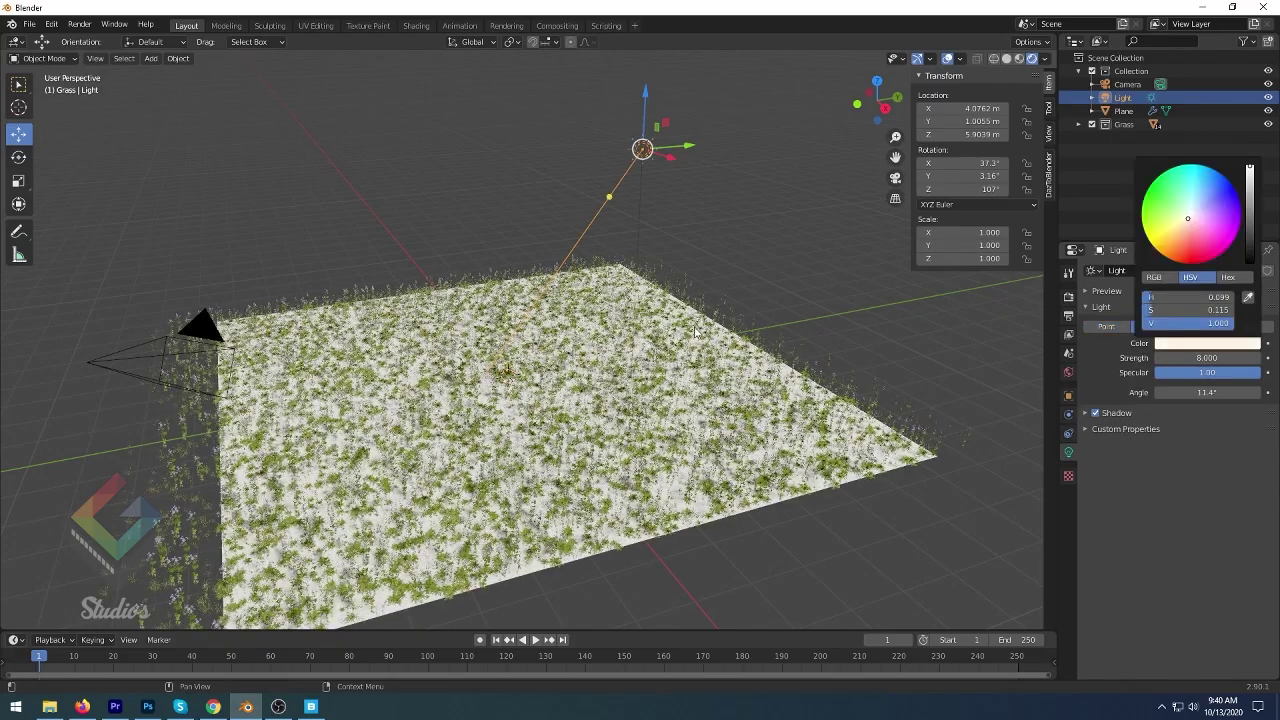
mouse_move(694, 330)
middle_down()
mouse_move(648, 362)
mouse_move(800, 492)
middle_up()
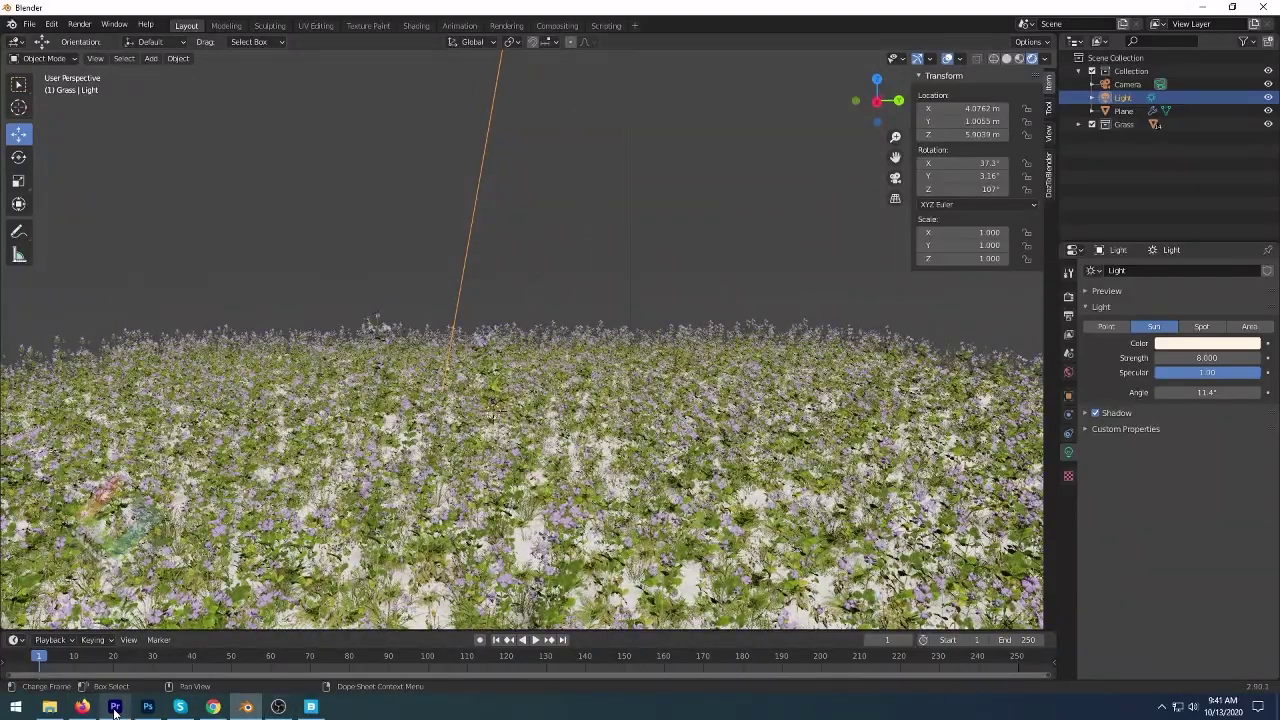
- Switch to Quixel Bridge and scroll through its asset list
click(311, 706)
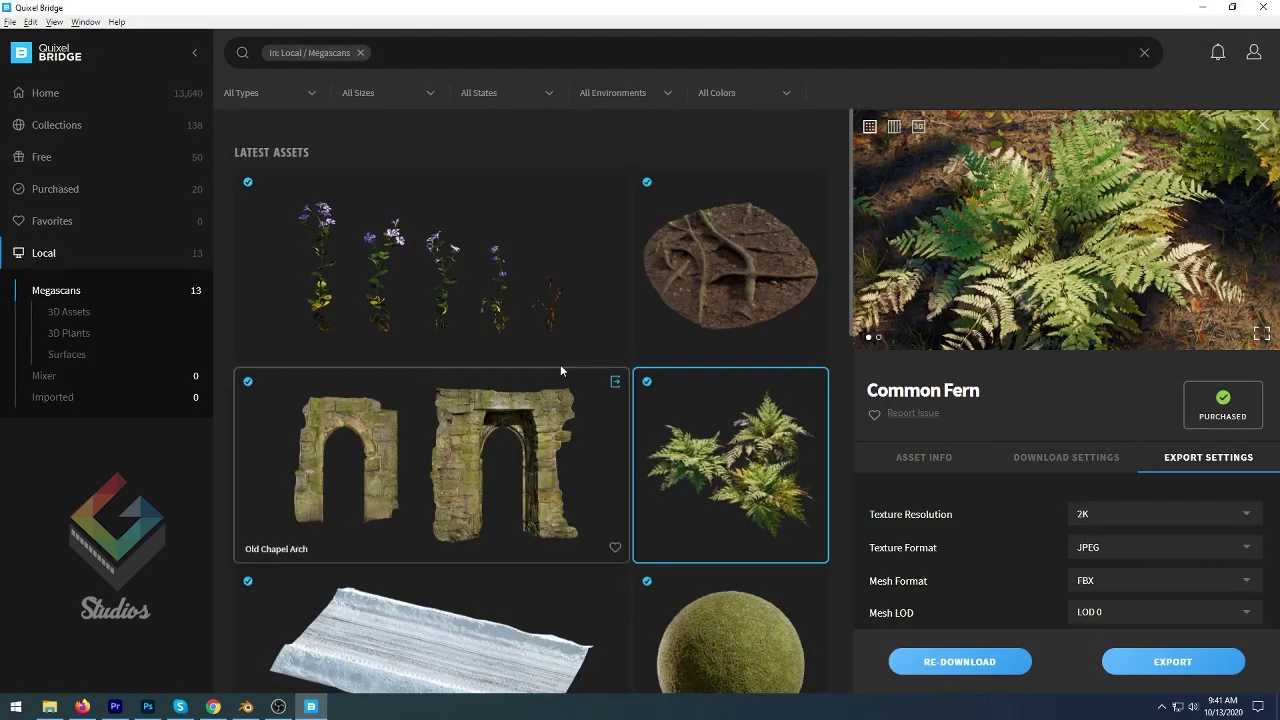
scroll(560, 370, down, 2)
scroll(494, 351, down, 3)
scroll(494, 351, up, 3)
scroll(606, 400, down, 6)
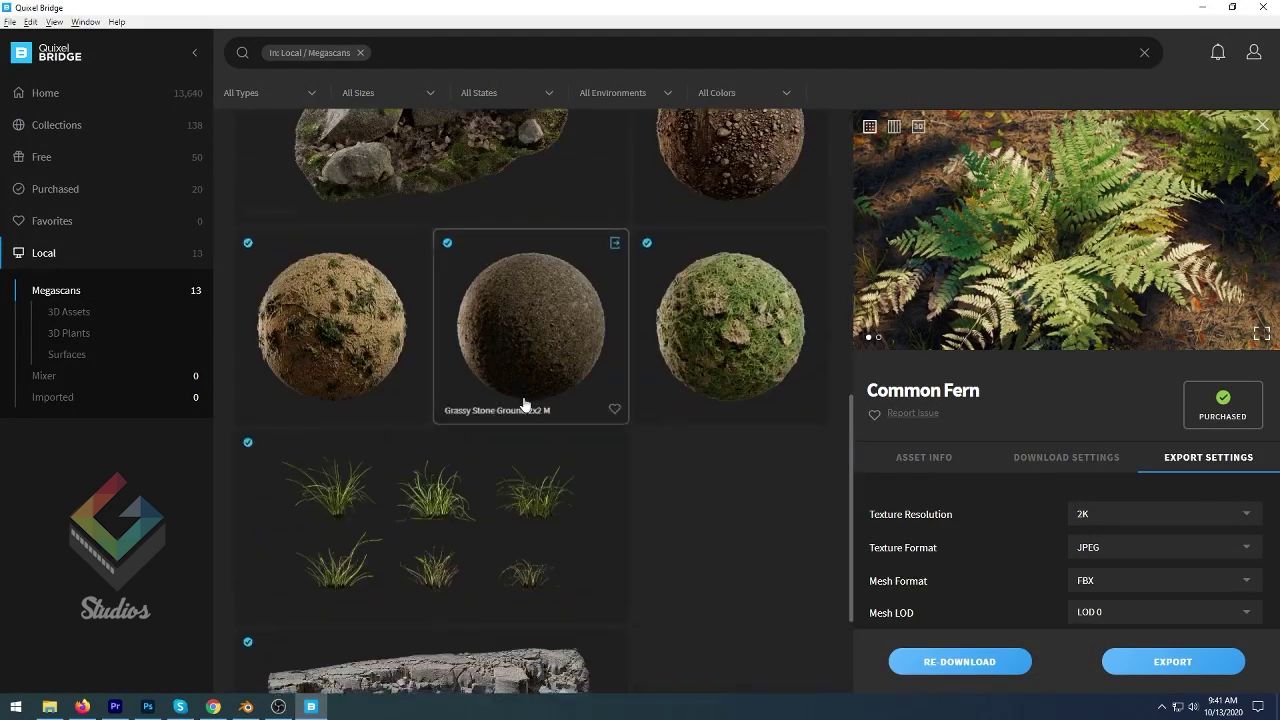
scroll(524, 404, up, 2)
scroll(526, 403, up, 5)
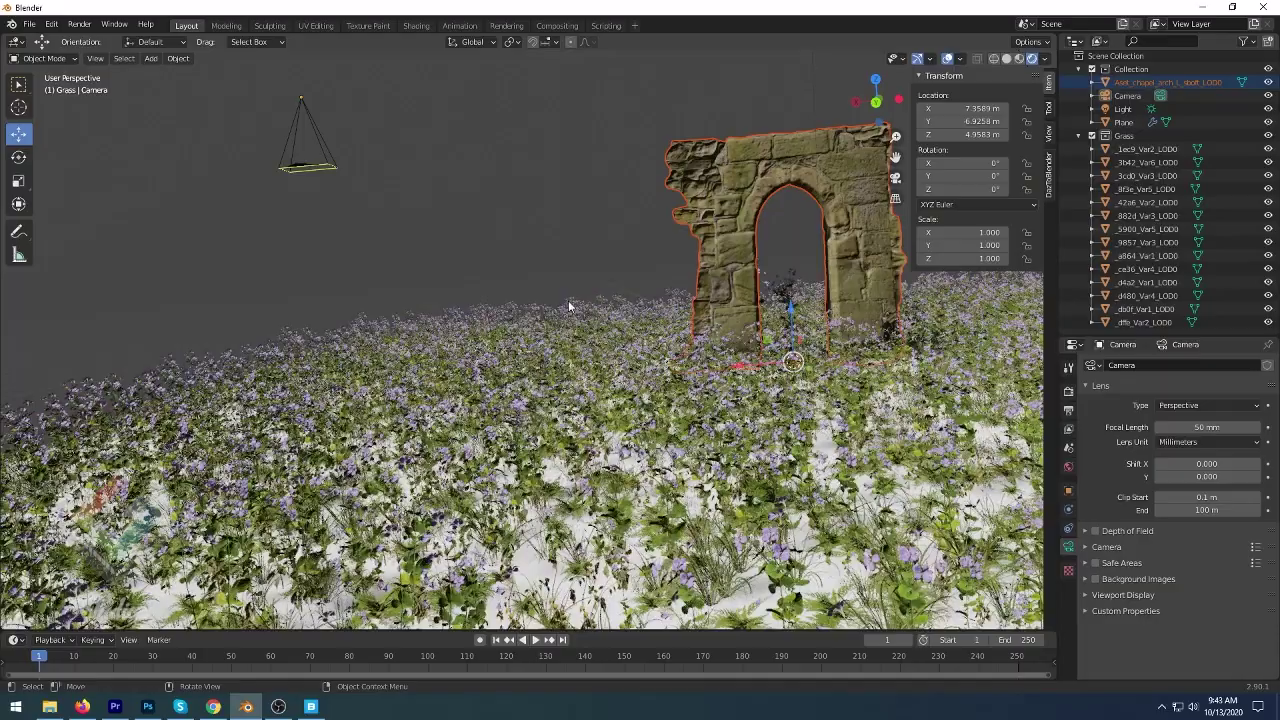
- View through the camera, reposition it toward the arch, and set rotation X 90° and Y 0°
key(ctrl+alt+KP_0)
drag(516, 191, 564, 271)
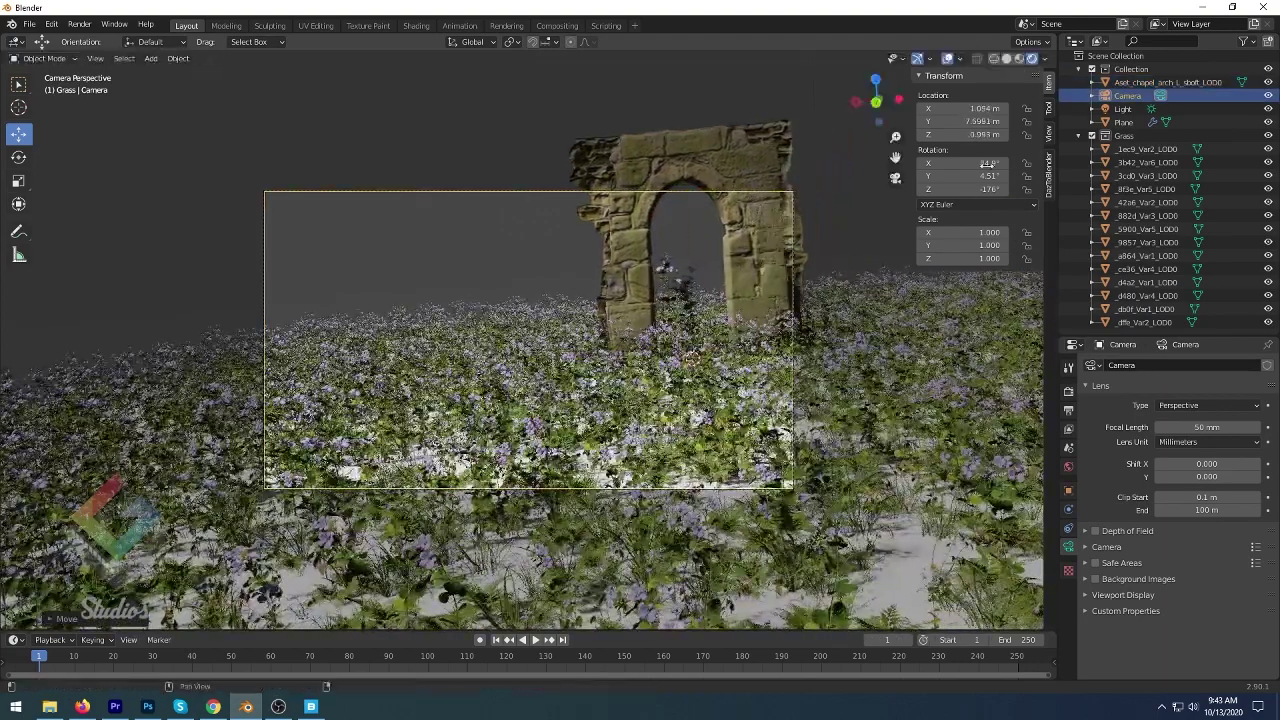
click(987, 163)
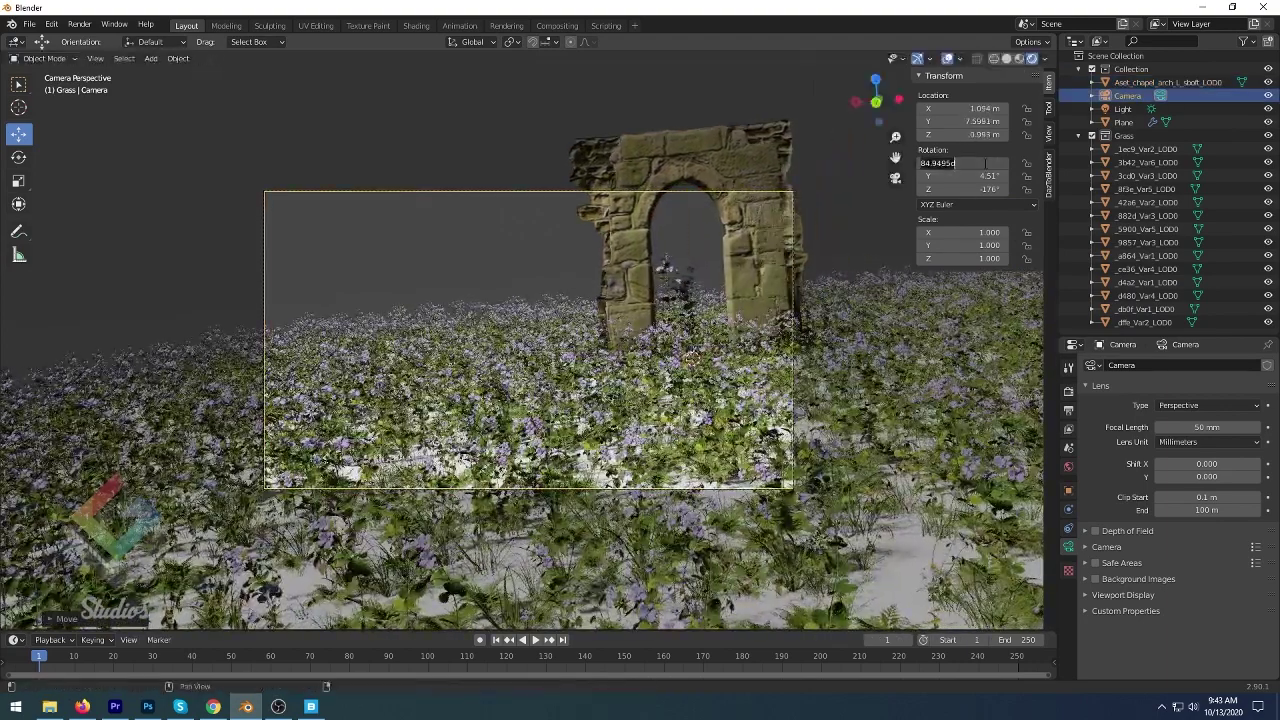
key(Return)
click(988, 175)
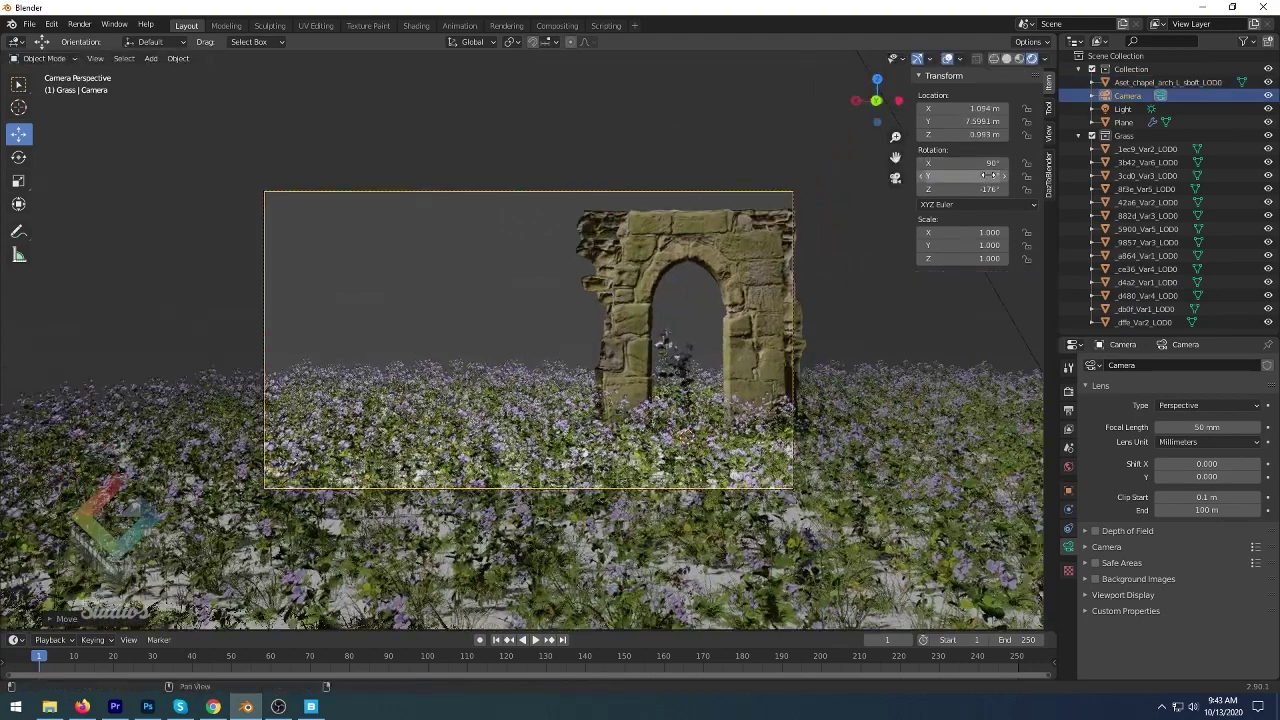
text(0)
key(Return)
key(Return)
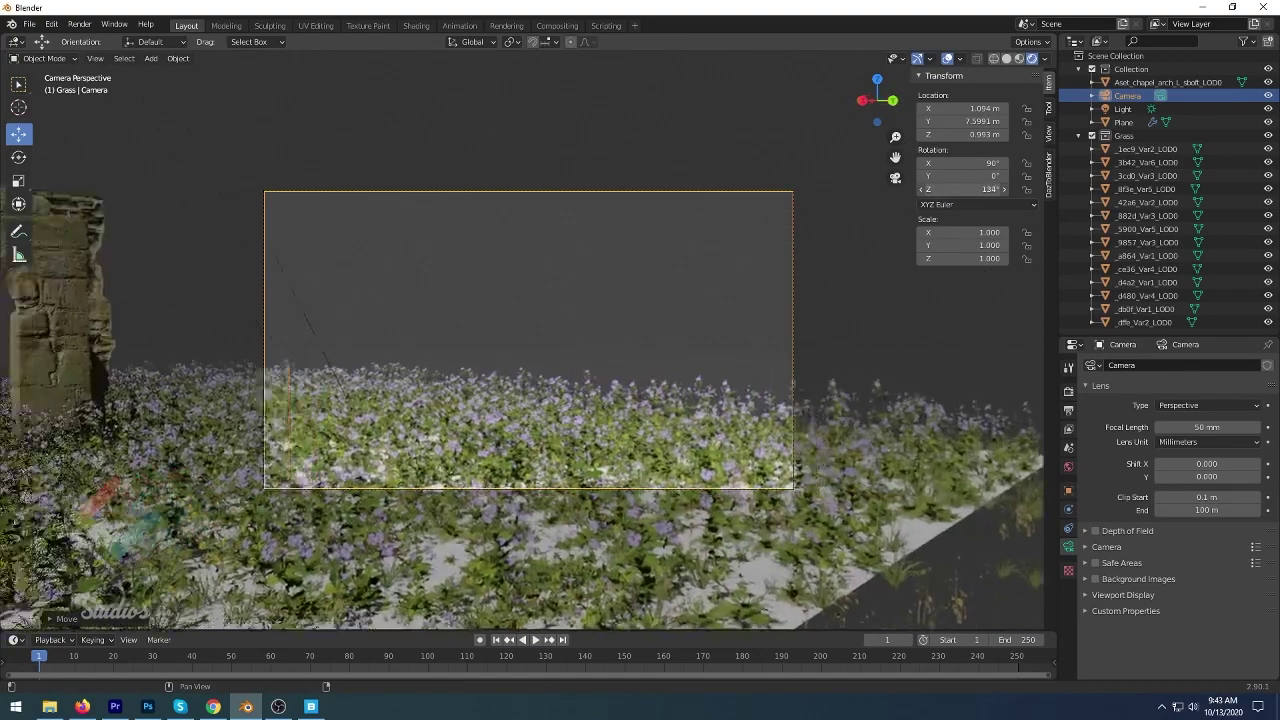
- Set the camera's Z rotation to 180° and move it back to Location Y 10.219 m
mouse_move(965, 189)
mouse_down()
mouse_move(1000, 189)
mouse_move(975, 189)
mouse_up()
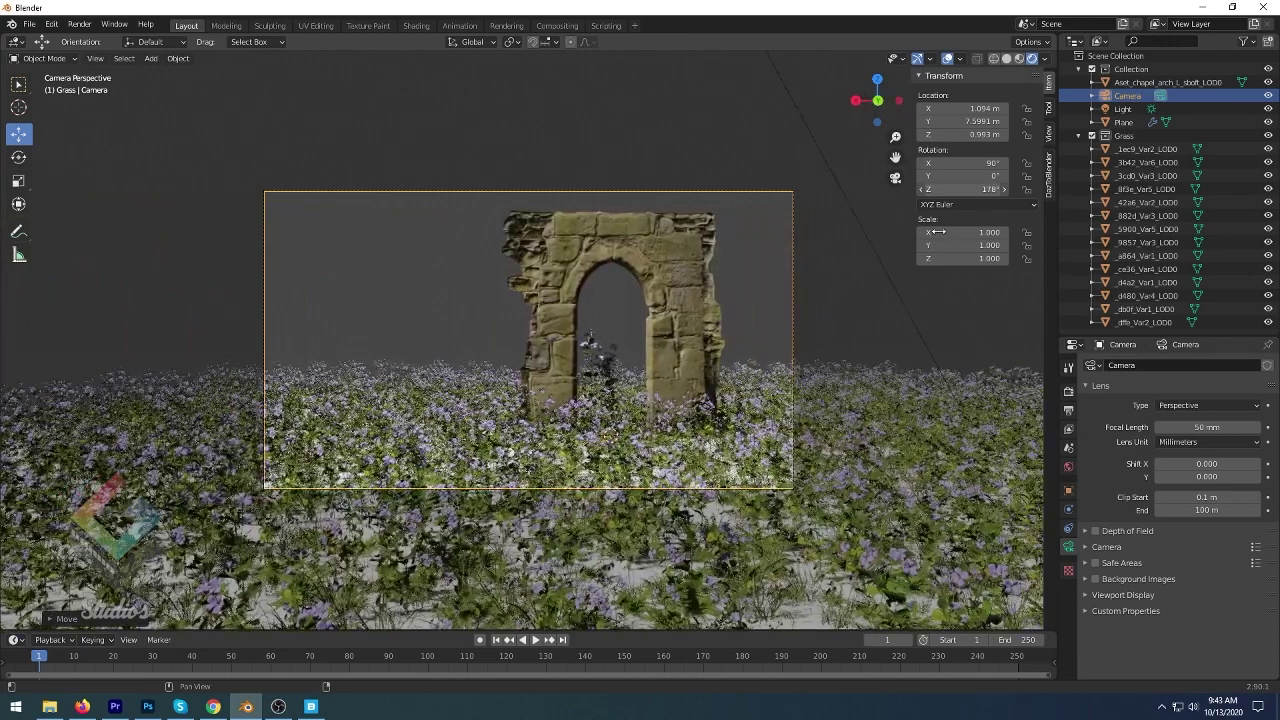
text(0)
key(Return)
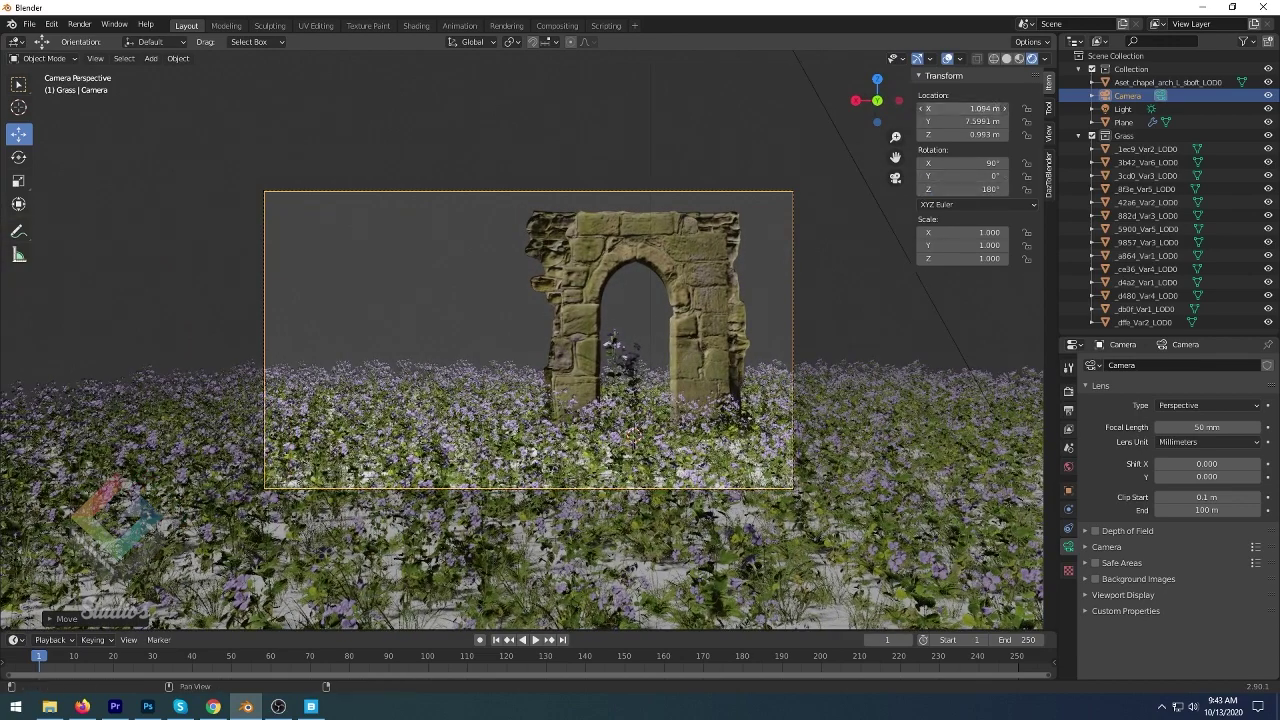
mouse_move(965, 121)
mouse_down()
mouse_move(935, 121)
mouse_move(1005, 121)
mouse_up()
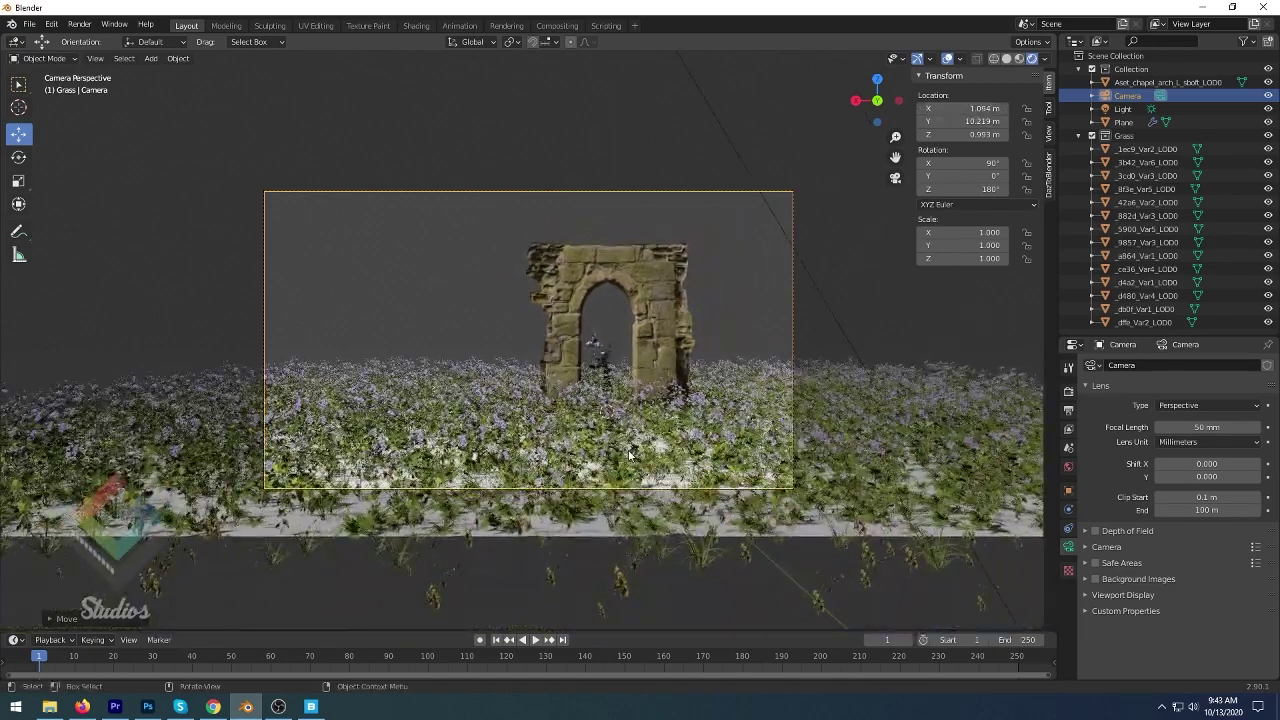
scroll(629, 454, up, 1)
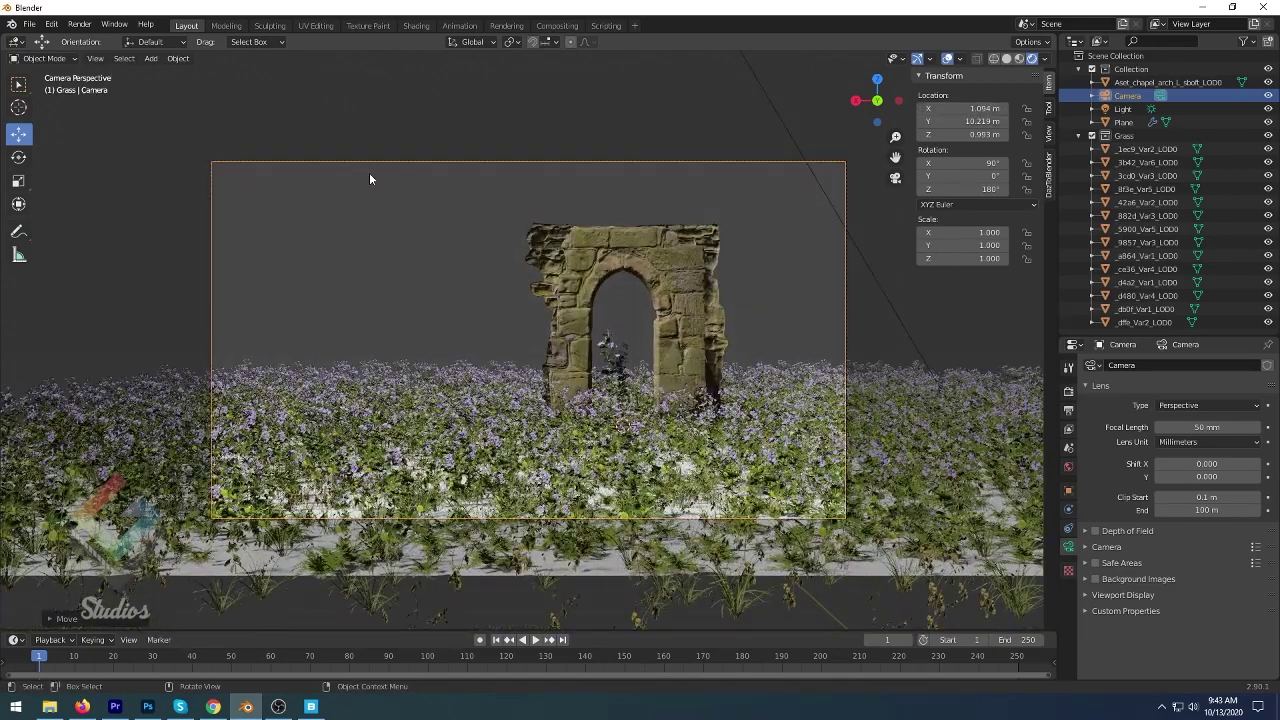
key(shift+a)
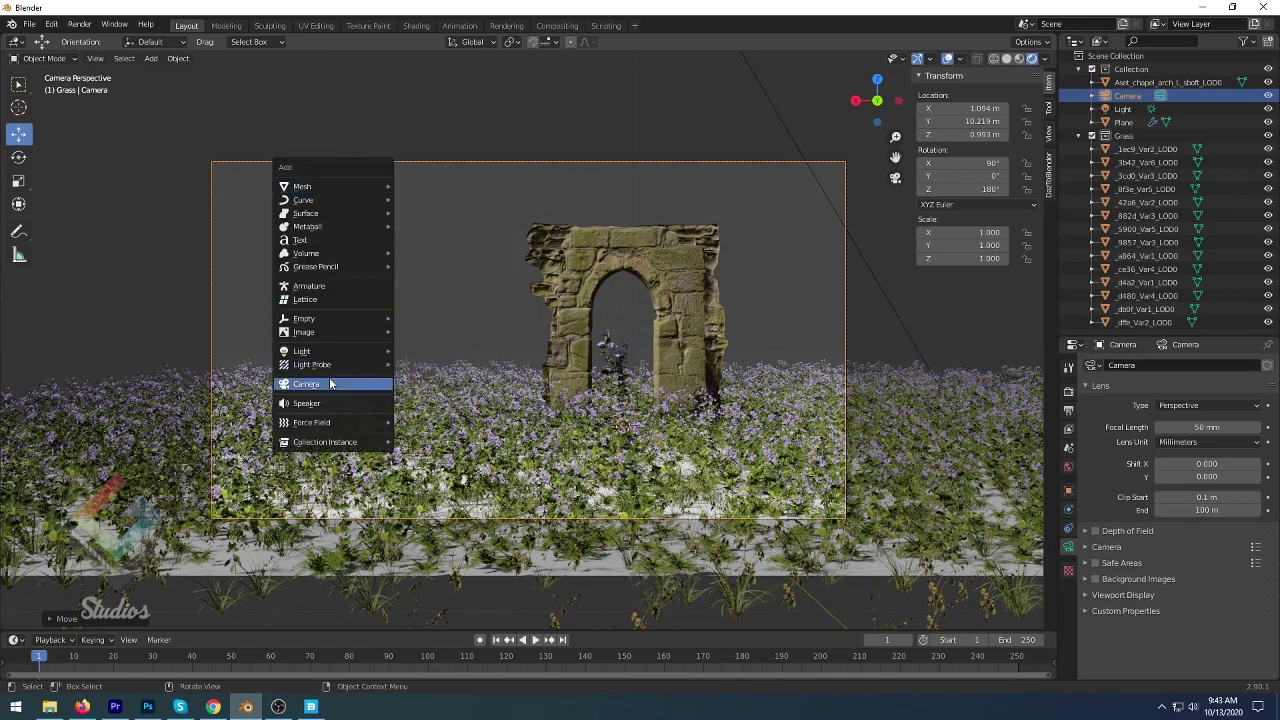
click(30, 24)
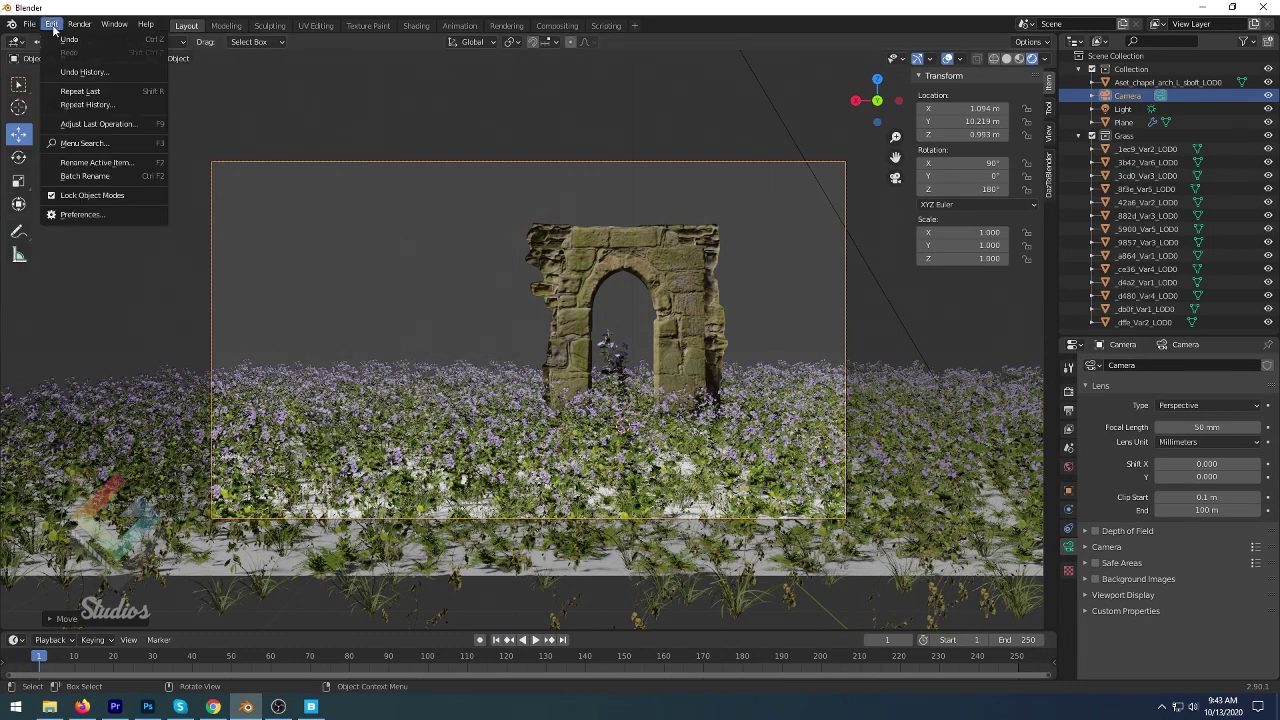
- Enable the Import Images as Planes add-on by searching 'image' in the Add-ons preferences
click(64, 217)
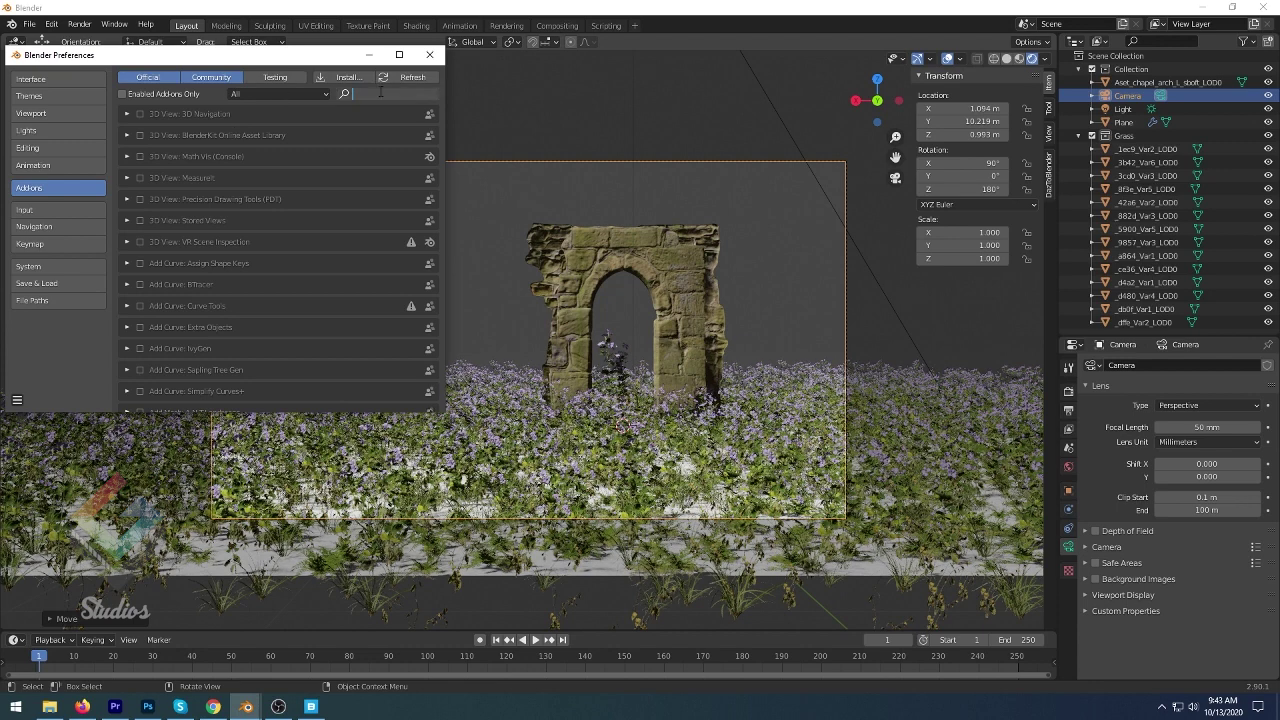
text(image)
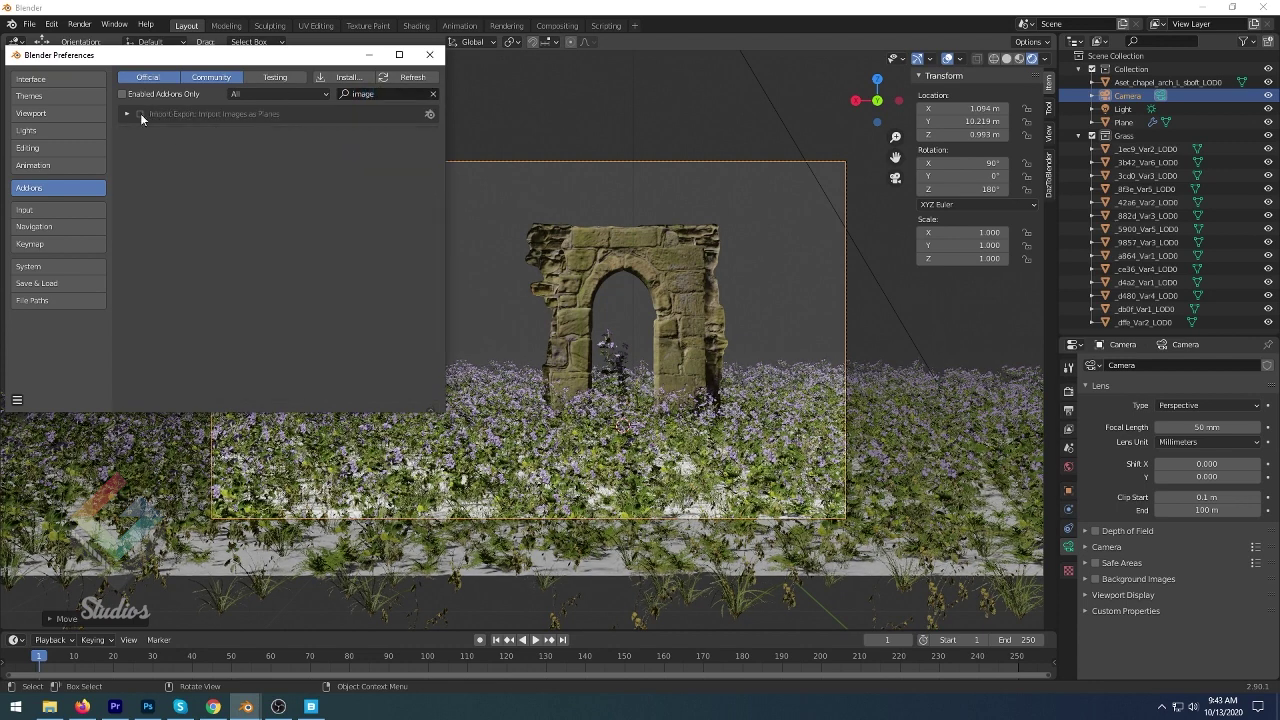
click(140, 114)
click(426, 56)
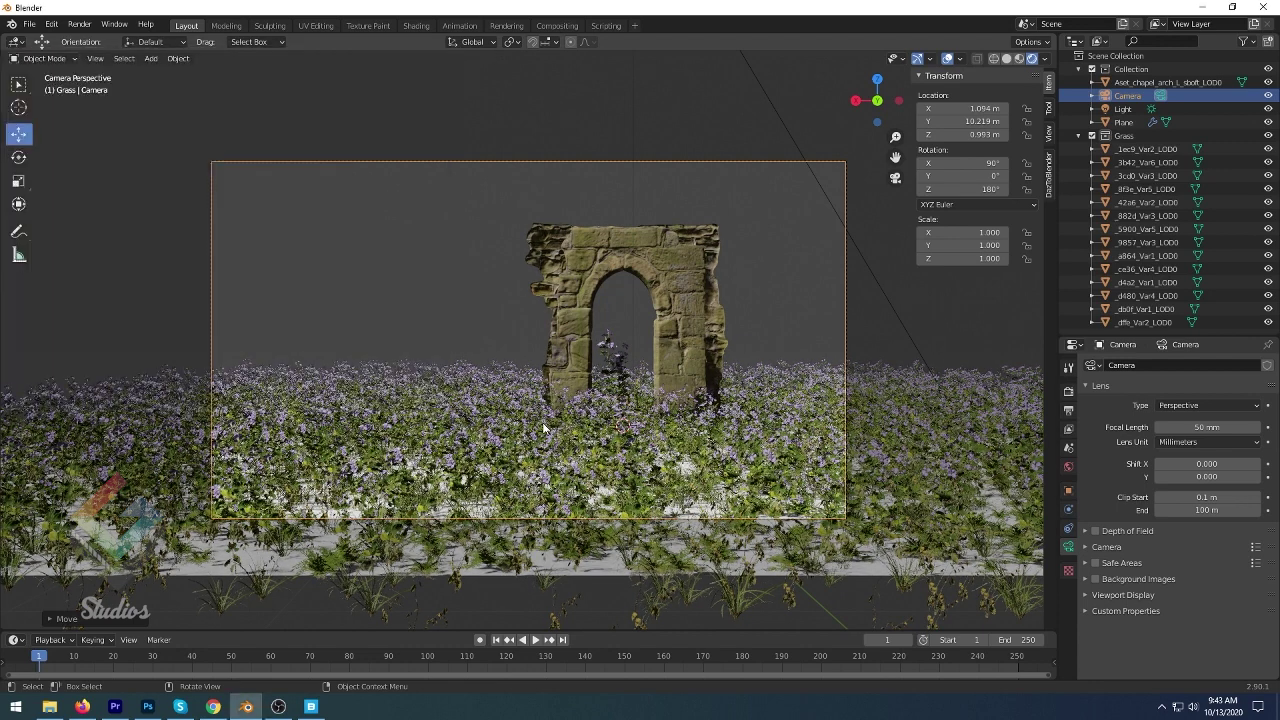
- Import '61LGZWYvfmL._SL1134_.jpg' from the Blender Tutorial folder as an image plane
key(shift+a)
mouse_move(477, 566)
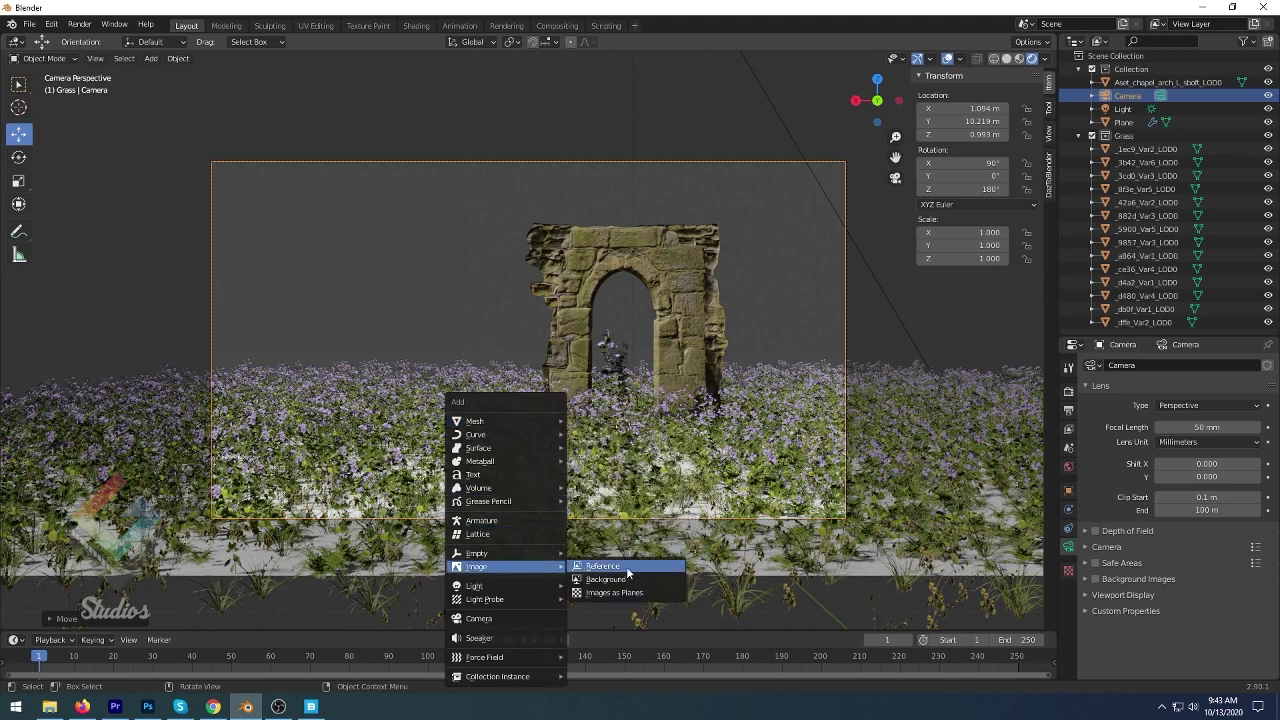
click(631, 593)
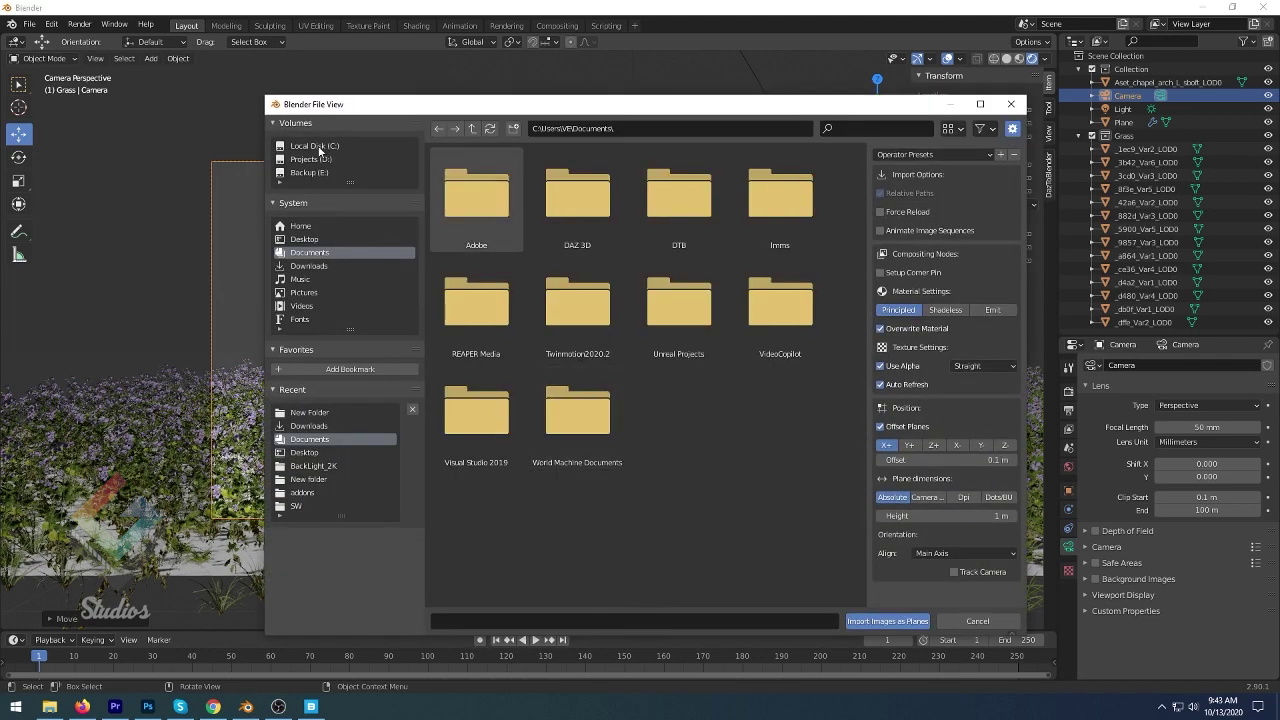
click(306, 239)
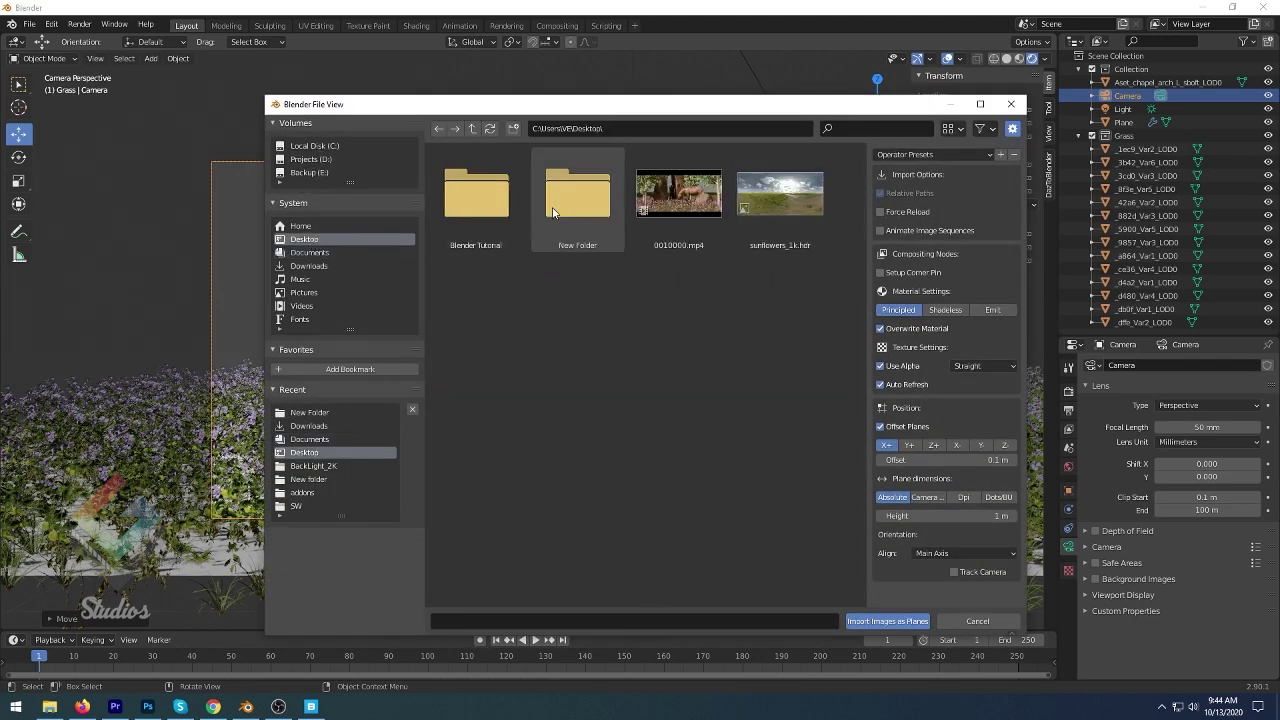
double_click(492, 204)
click(582, 206)
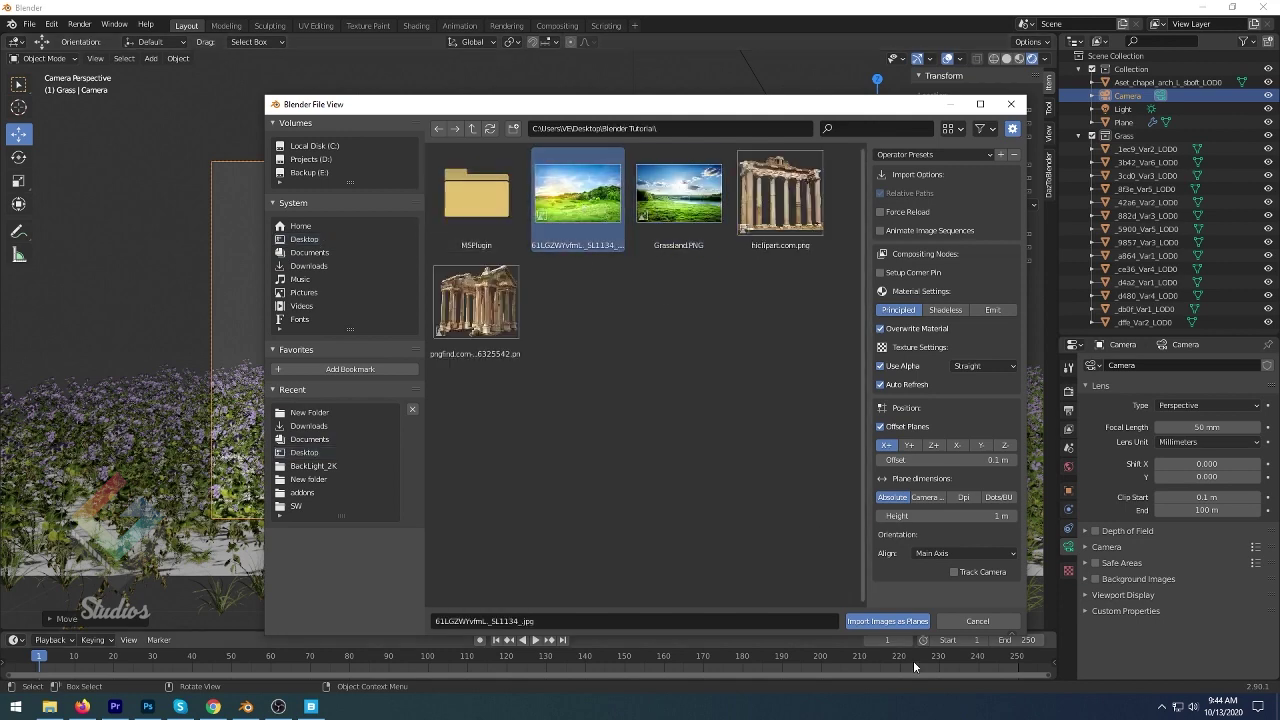
click(893, 621)
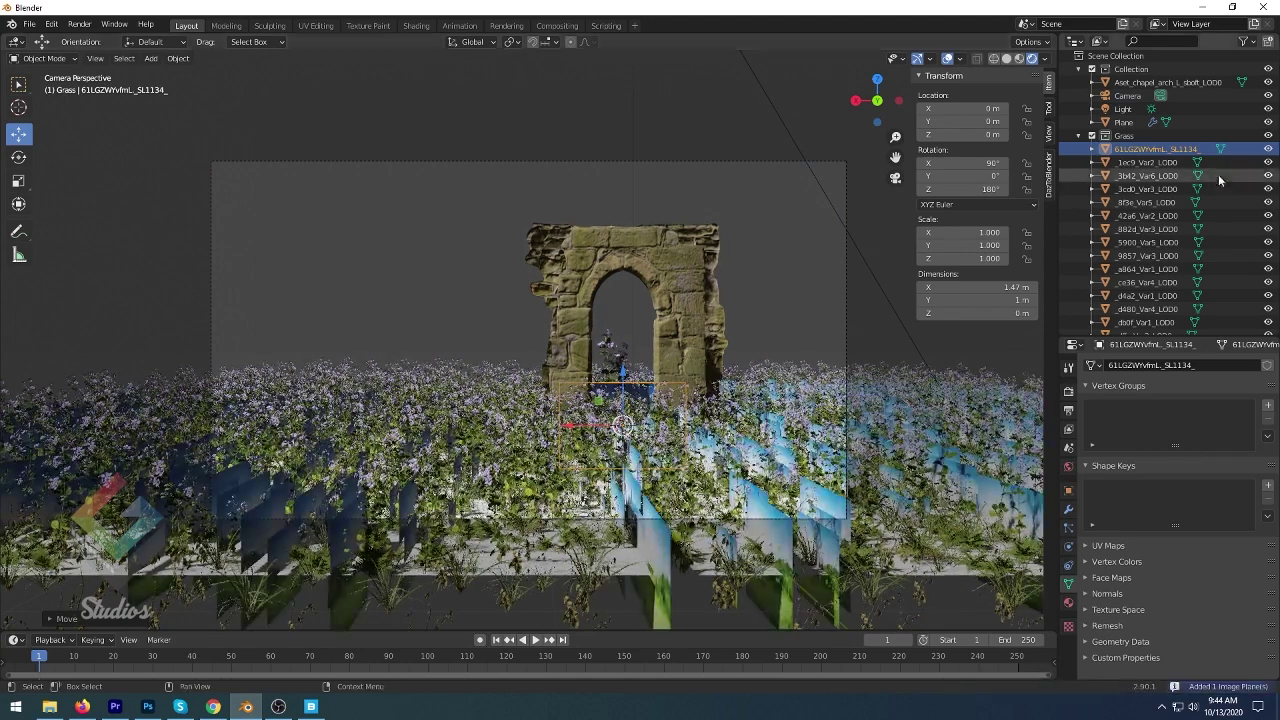
- Move the image plane into Collection, scale it to 5.342, raise it and push it back along Y
drag(1142, 150, 1130, 69)
key(s)
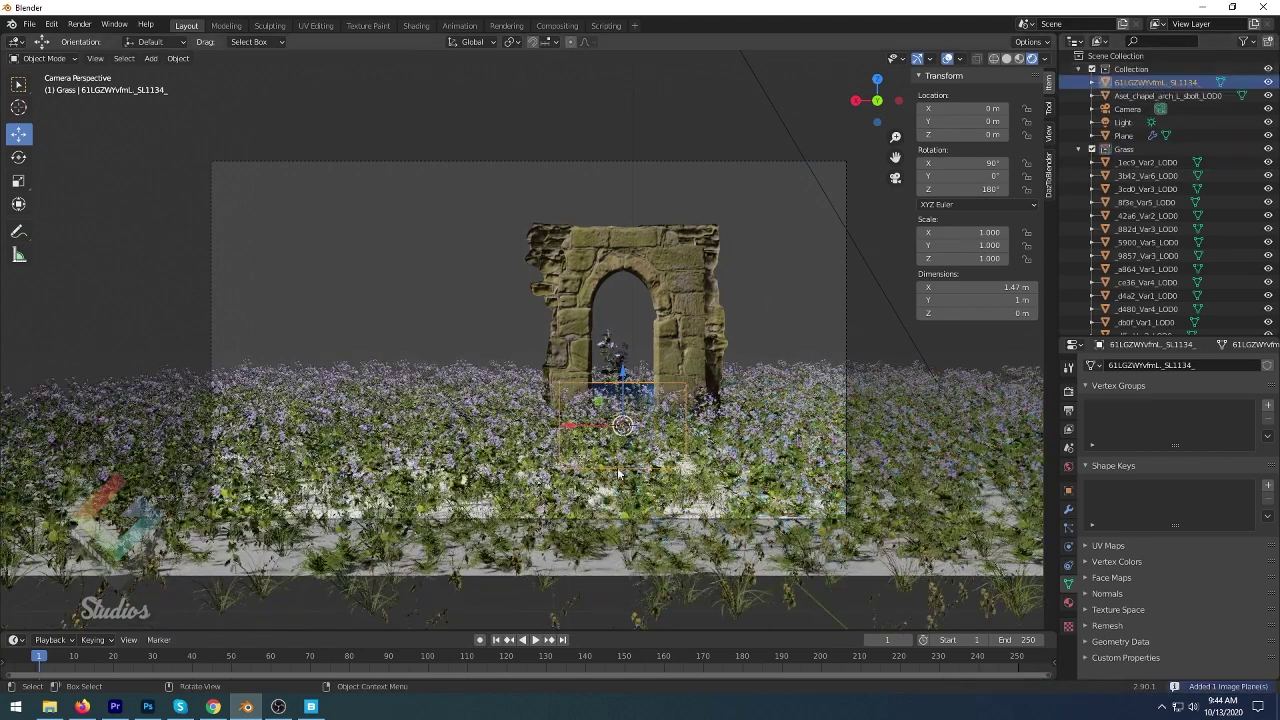
click(604, 270)
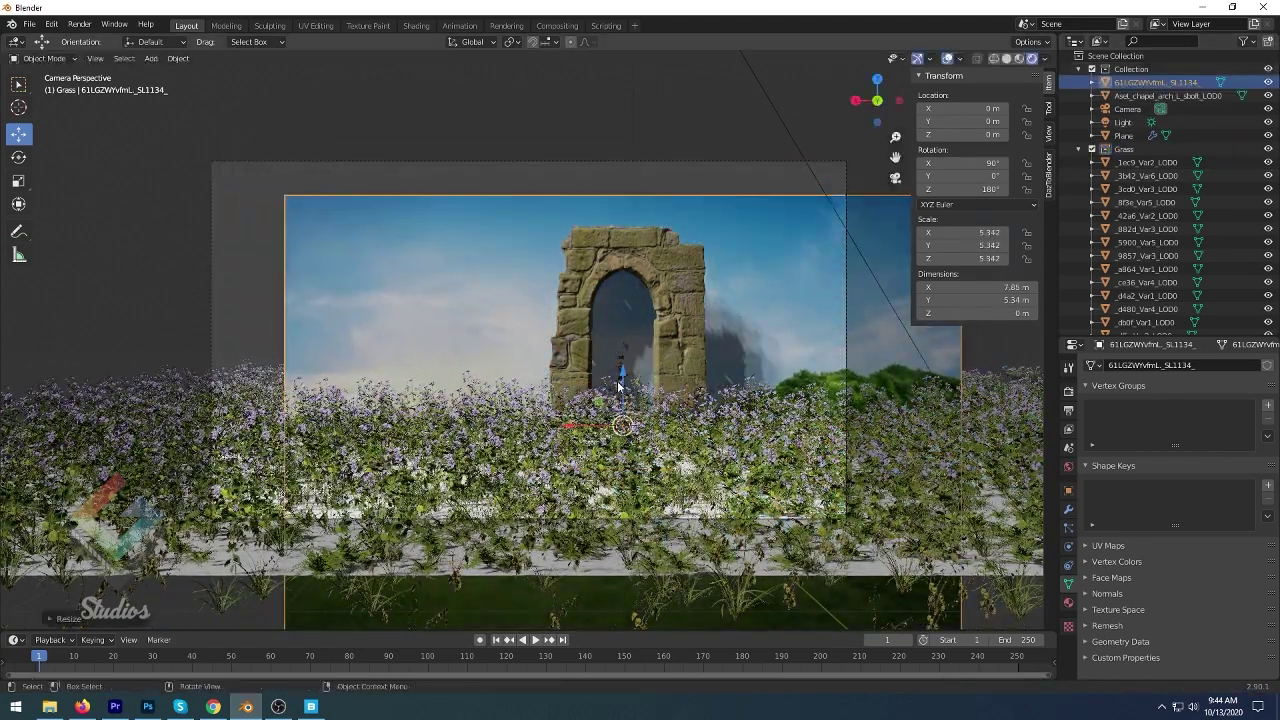
key(g)
click(606, 190)
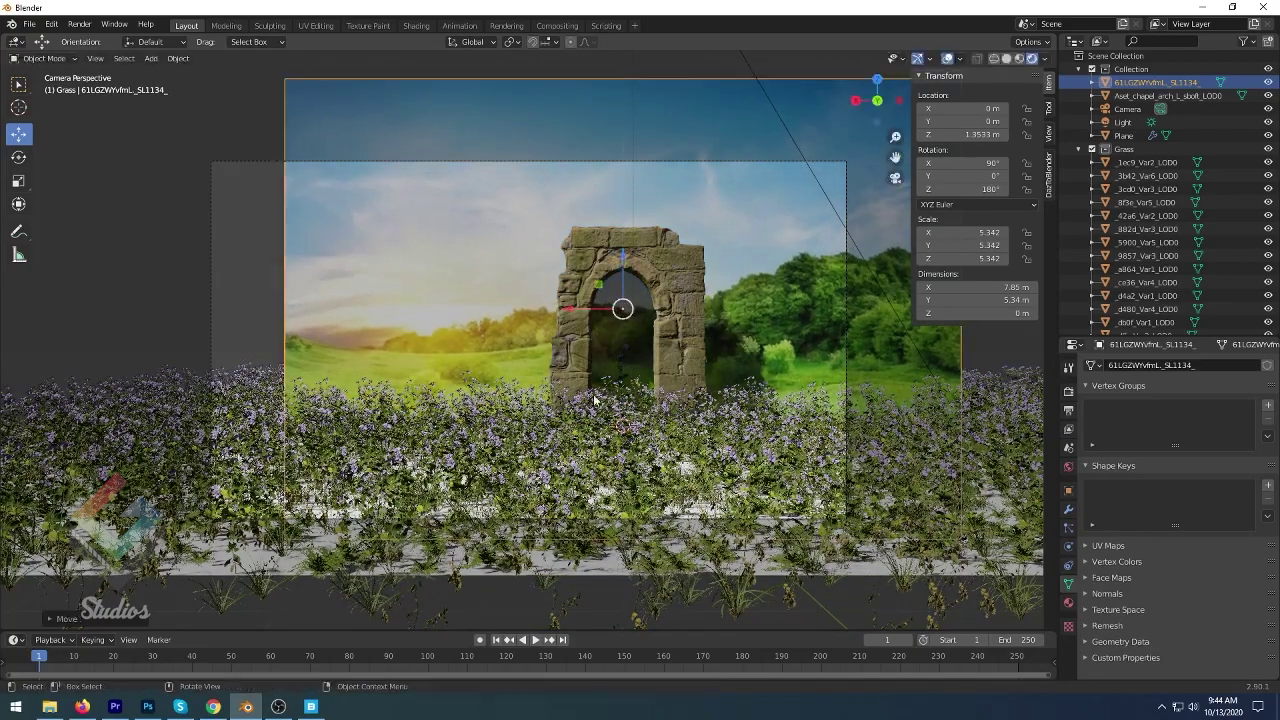
mouse_move(606, 190)
middle_down()
mouse_move(767, 457)
mouse_move(272, 528)
middle_up()
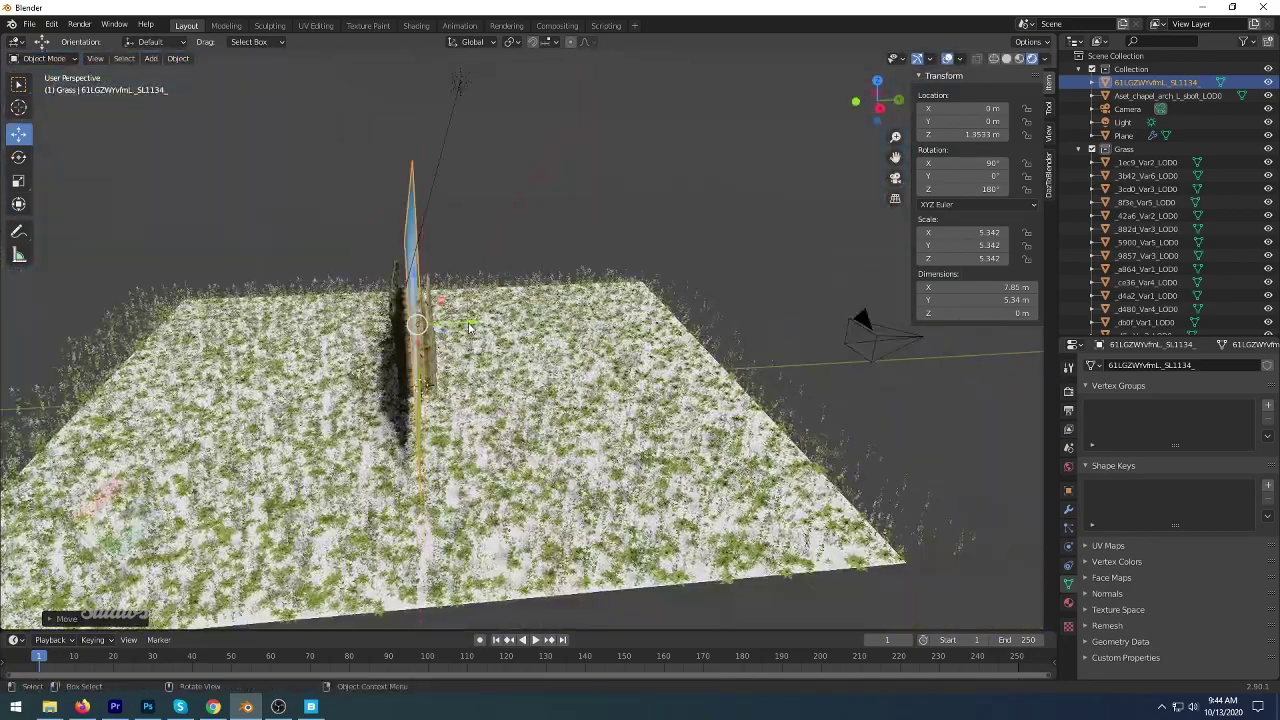
key(g)
key(y)
click(819, 406)
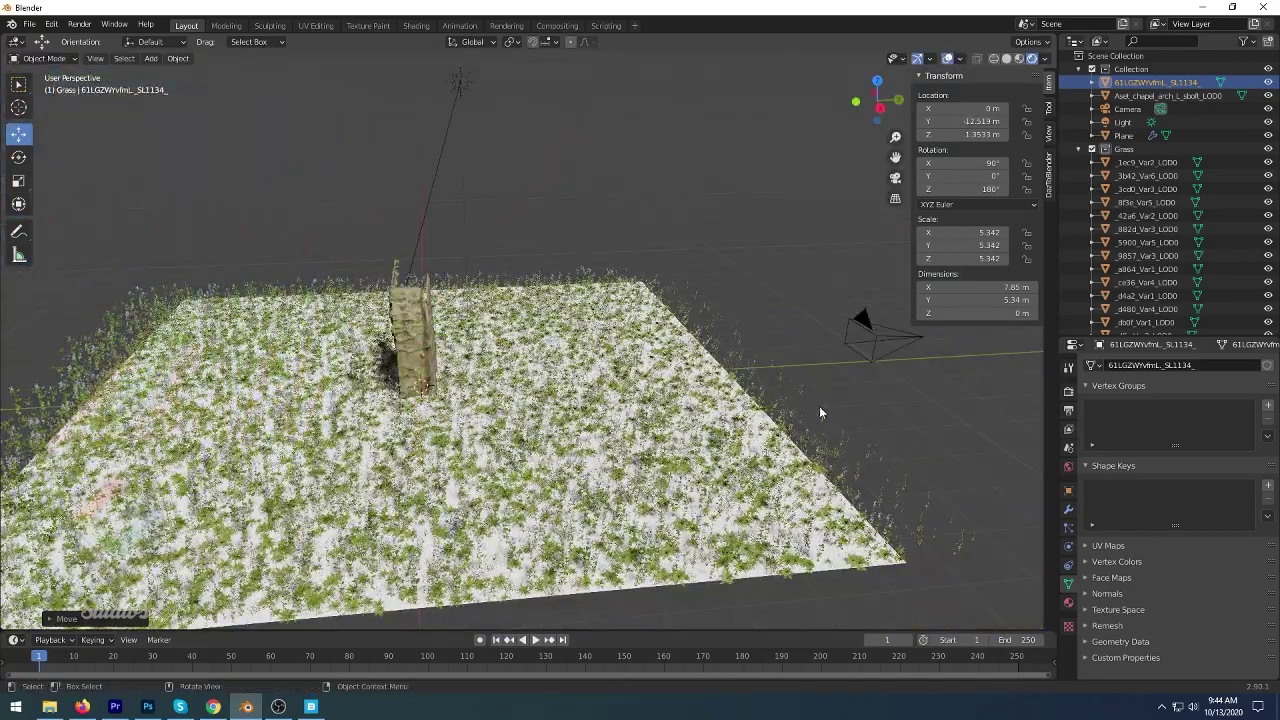
middle_drag(819, 406, 720, 400)
key(KP_0)
- Enlarge the image plane to 12.891 scale, adjust its height, and push it farther back along Y
key(s)
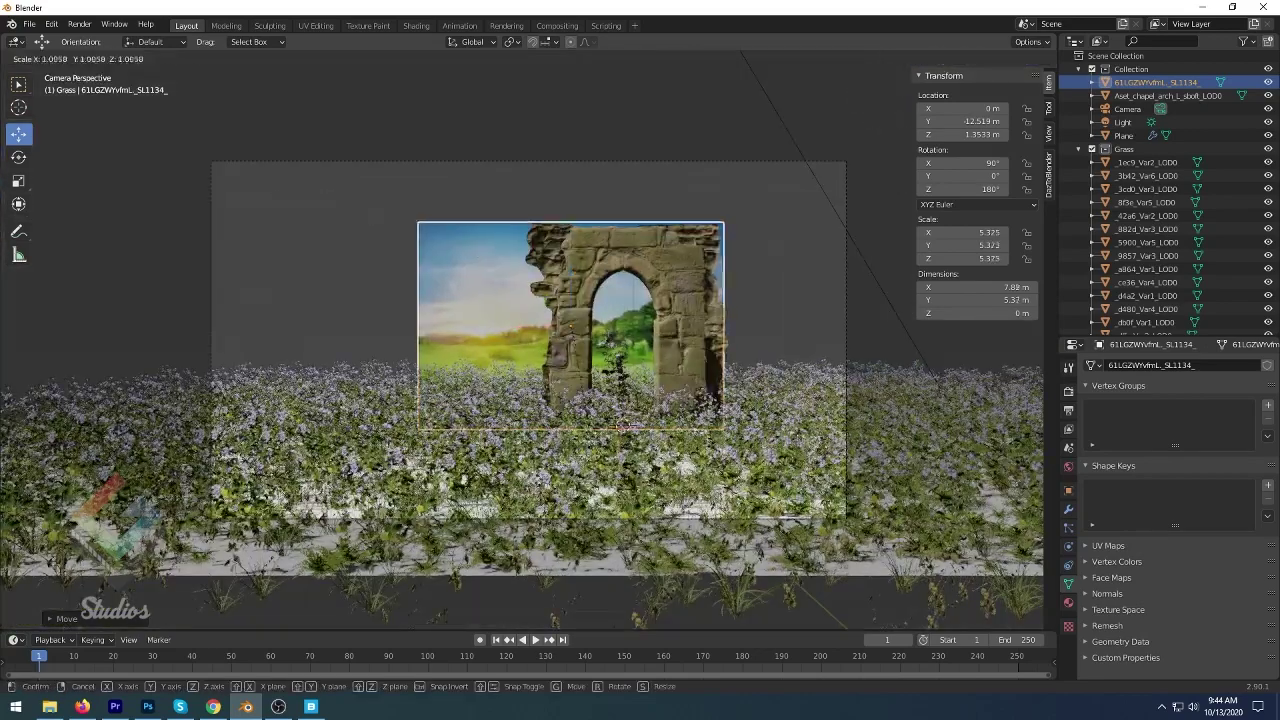
click(701, 269)
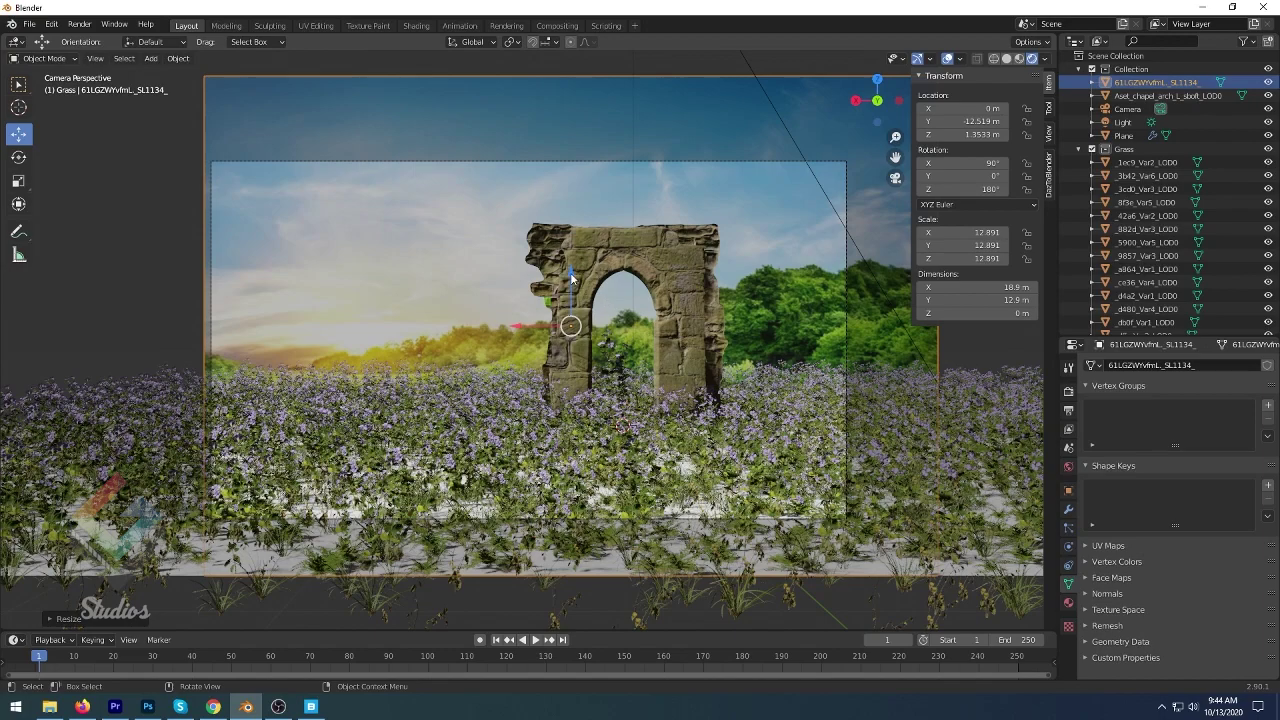
drag(570, 272, 720, 362)
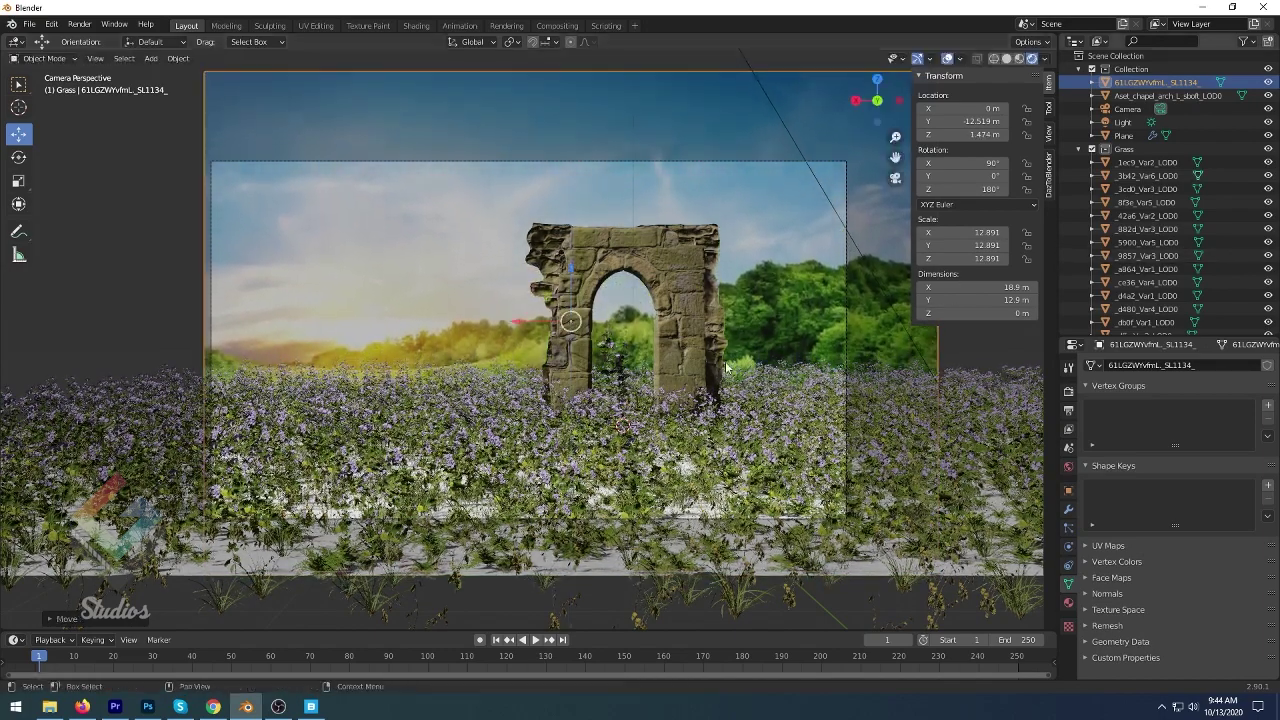
middle_drag(726, 368, 197, 285)
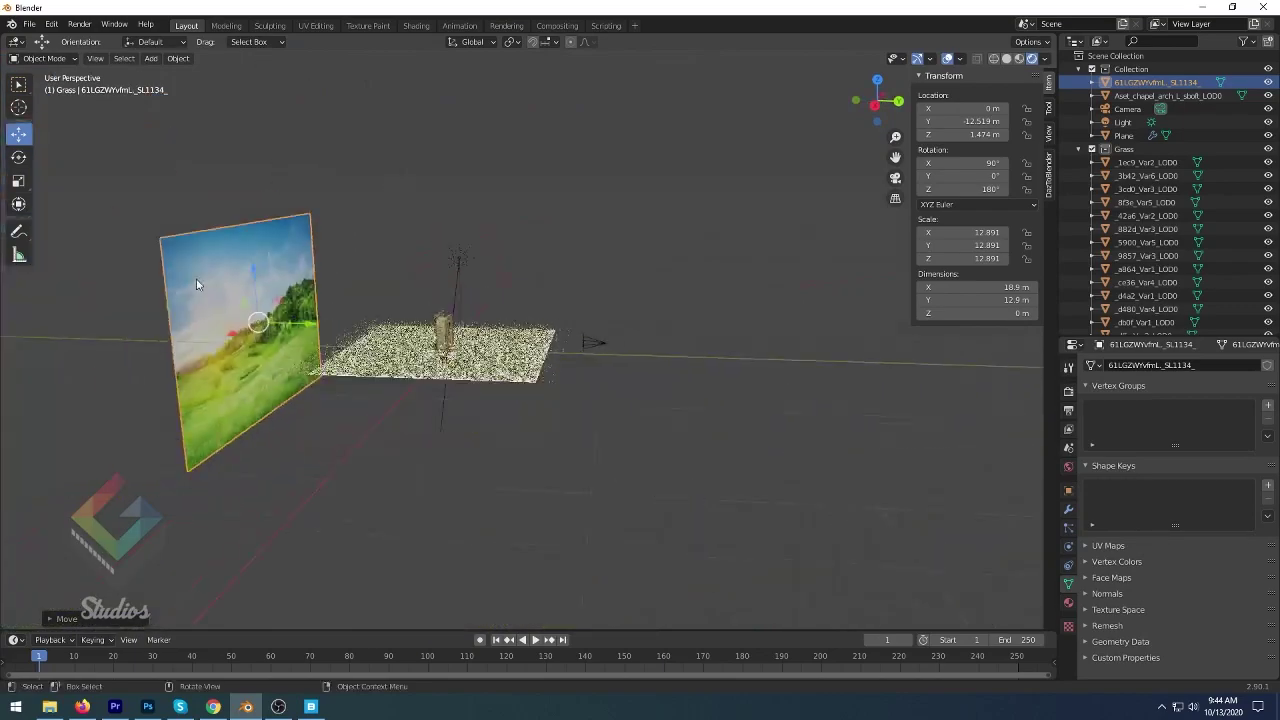
scroll(387, 338, down, 3)
key(g)
key(y)
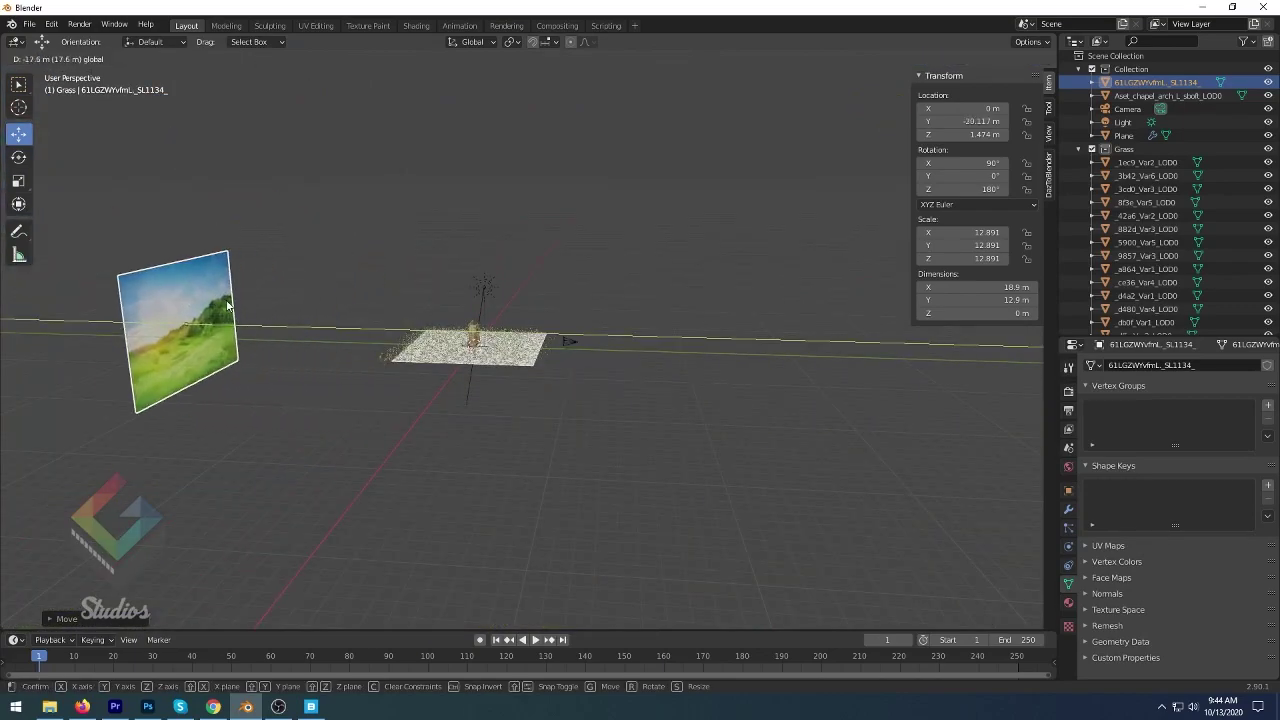
key(Return)
key(KP_0)
- Enlarge the backdrop plane to 20.569 scale and shift it sideways along X
key(s)
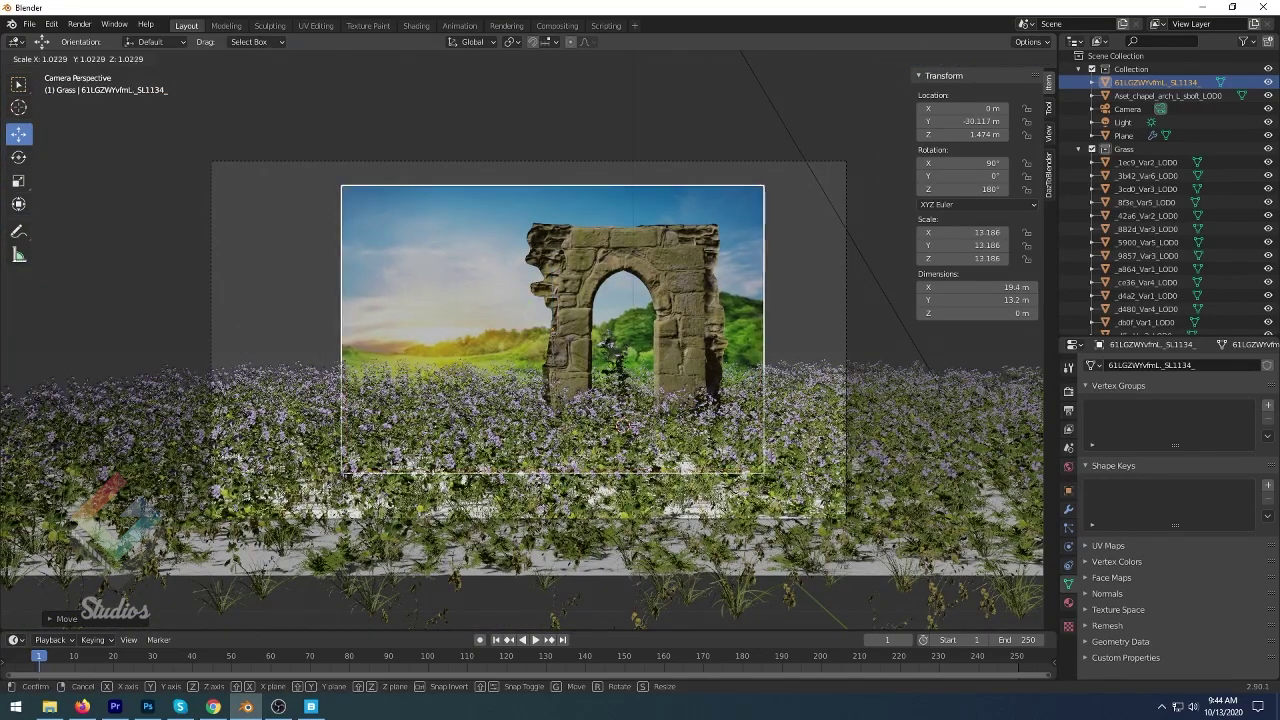
click(800, 302)
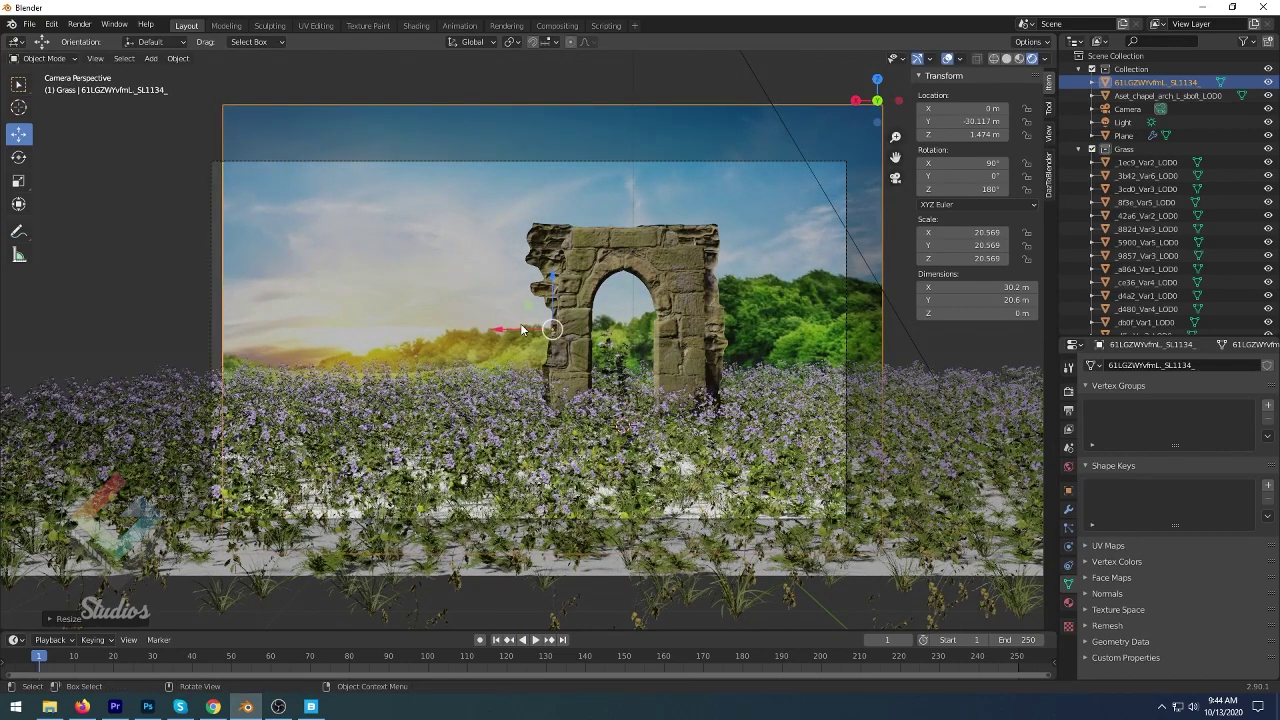
key(g)
key(x)
click(487, 345)
middle_drag(487, 345, 544, 385)
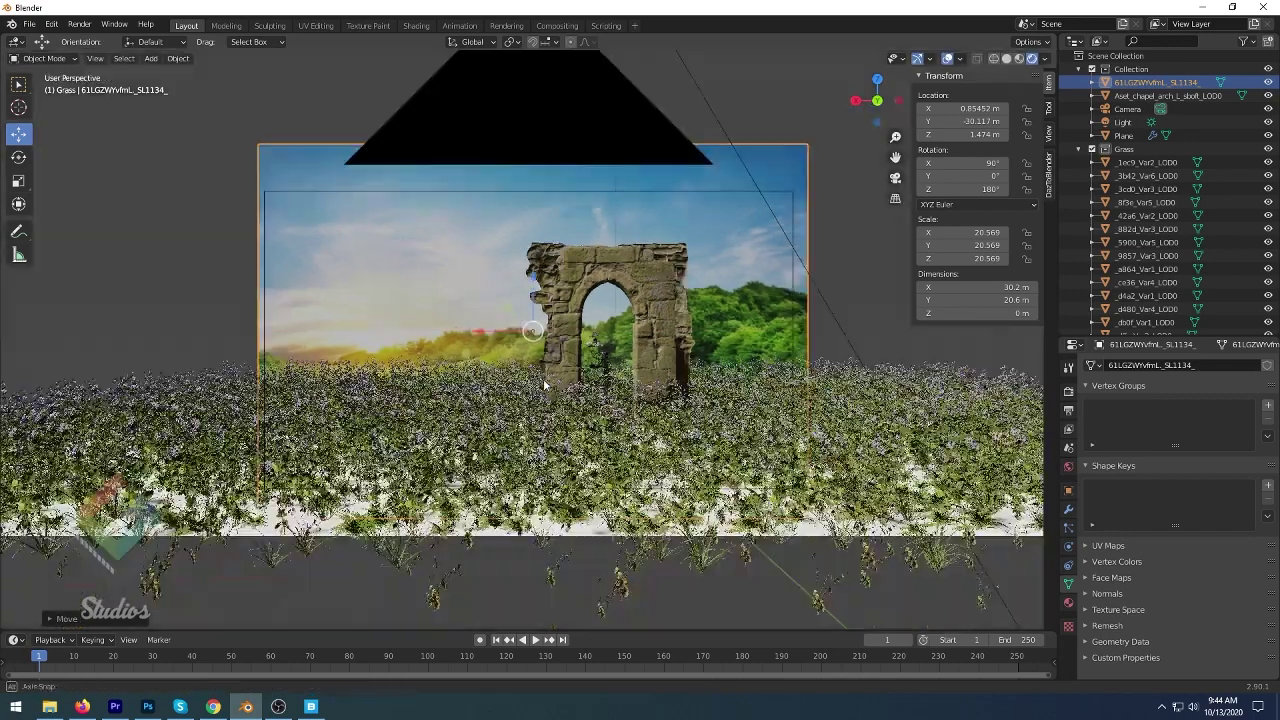
scroll(595, 383, down, 5)
scroll(620, 400, down, 5)
scroll(640, 380, down, 3)
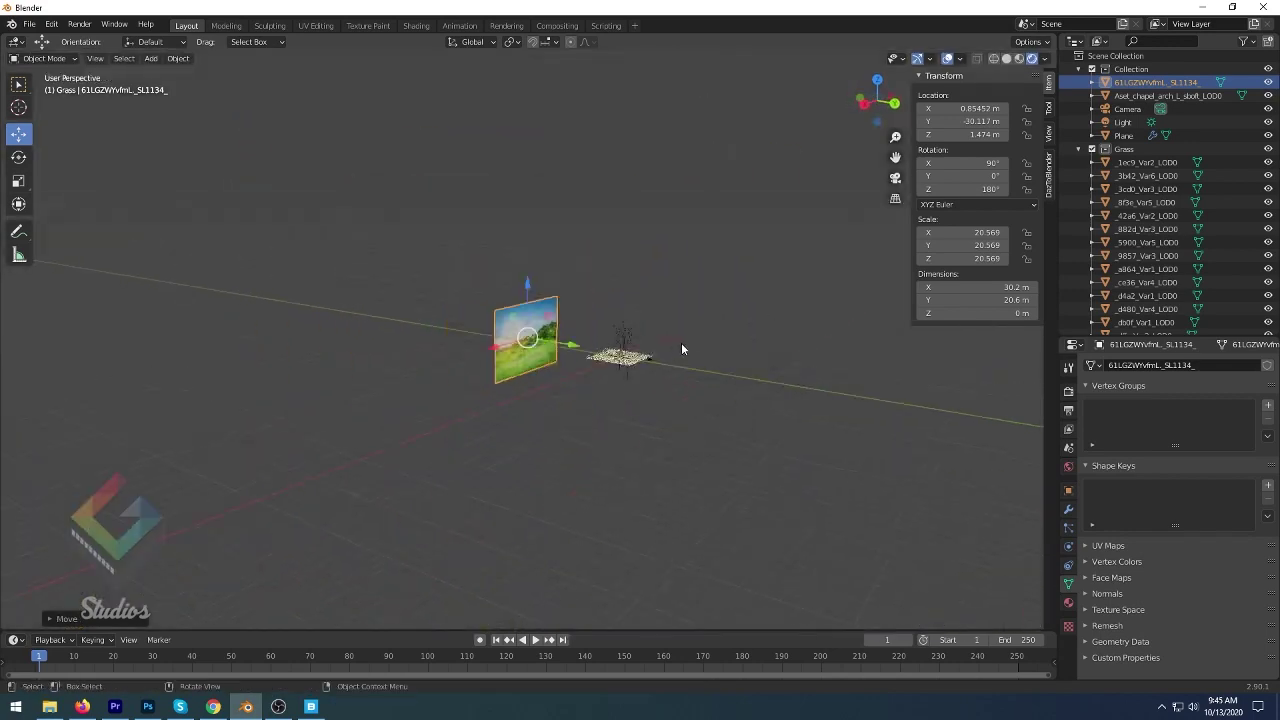
click(630, 342)
- Rotate the sun light to 21.2°, 34.6°, 93.3°
key(r)
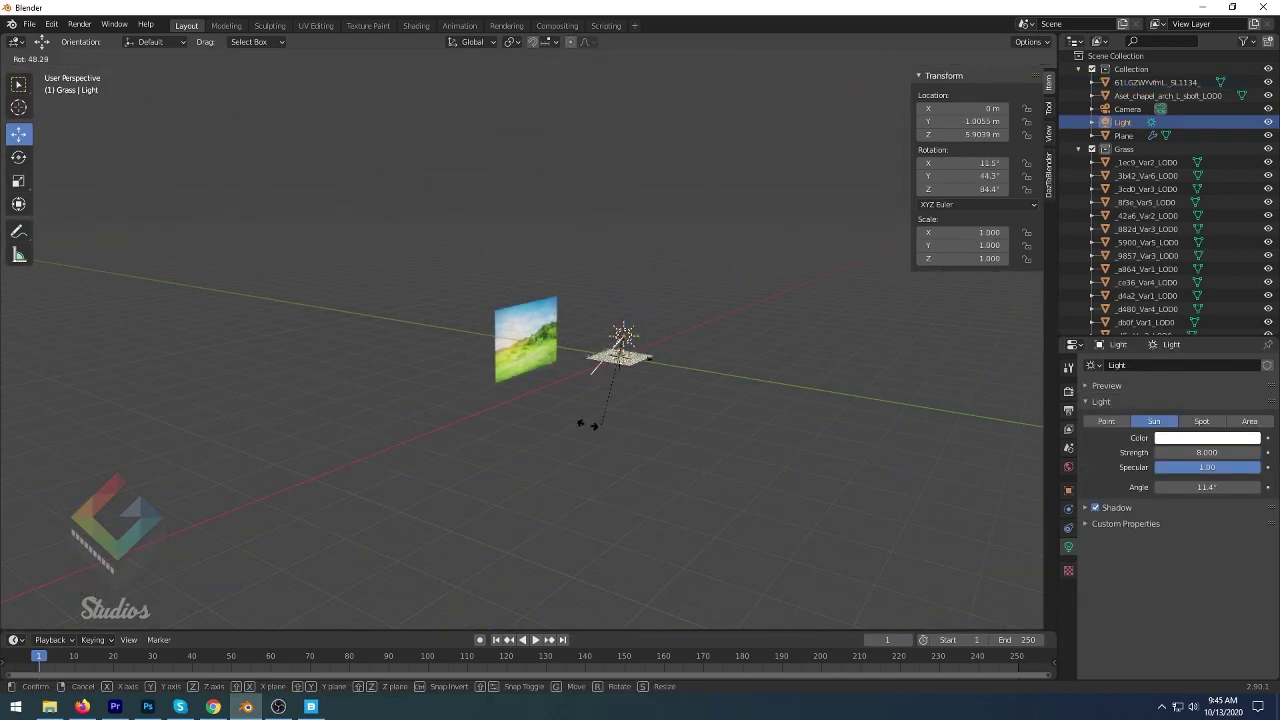
click(621, 425)
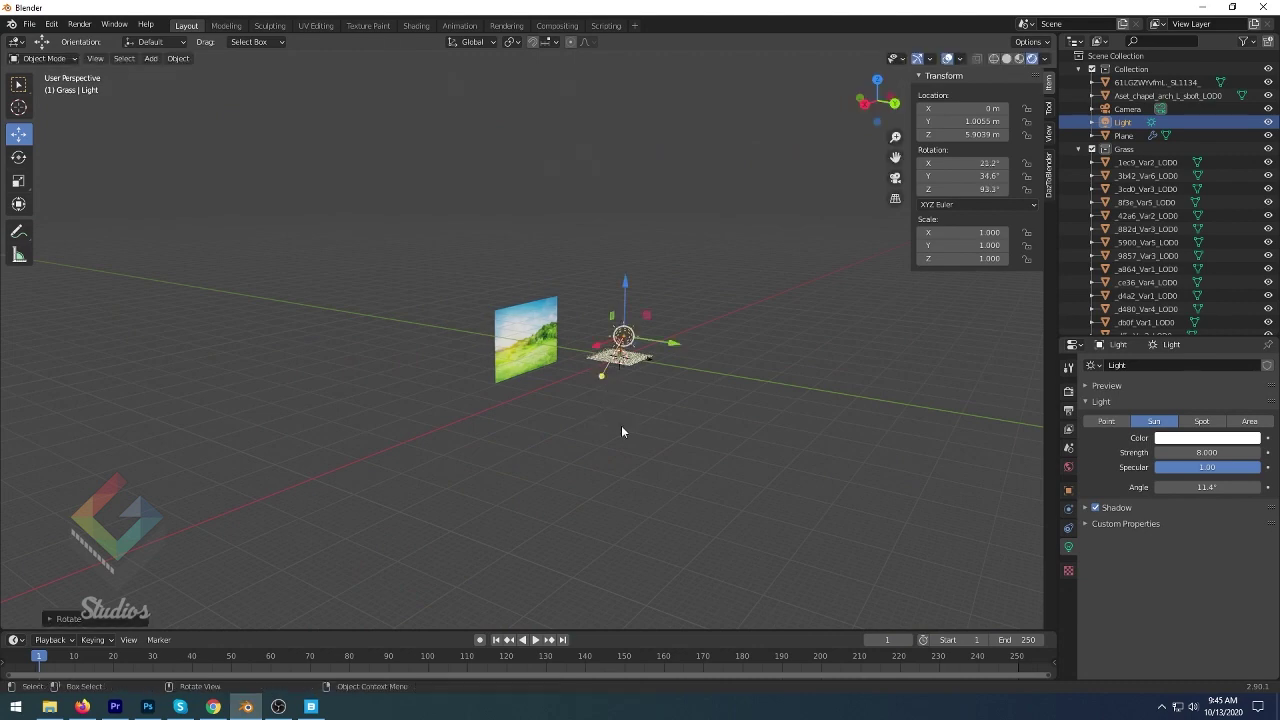
key(KP_0)
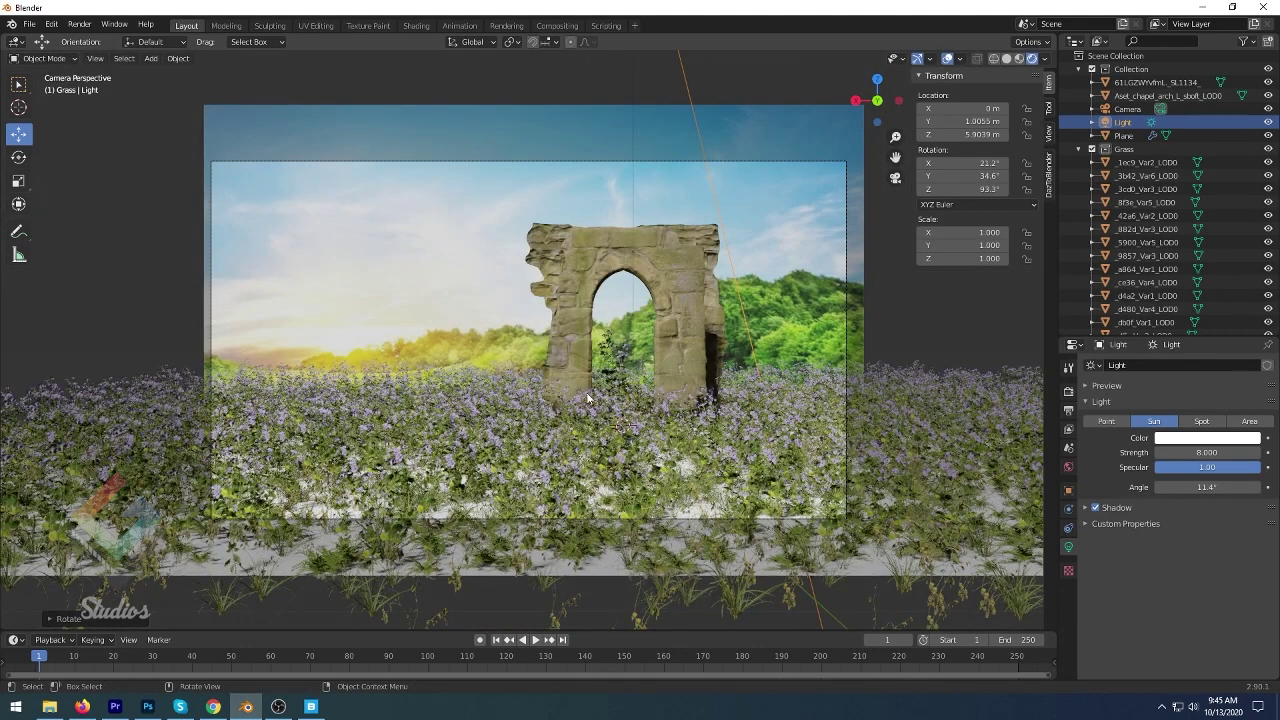
click(132, 333)
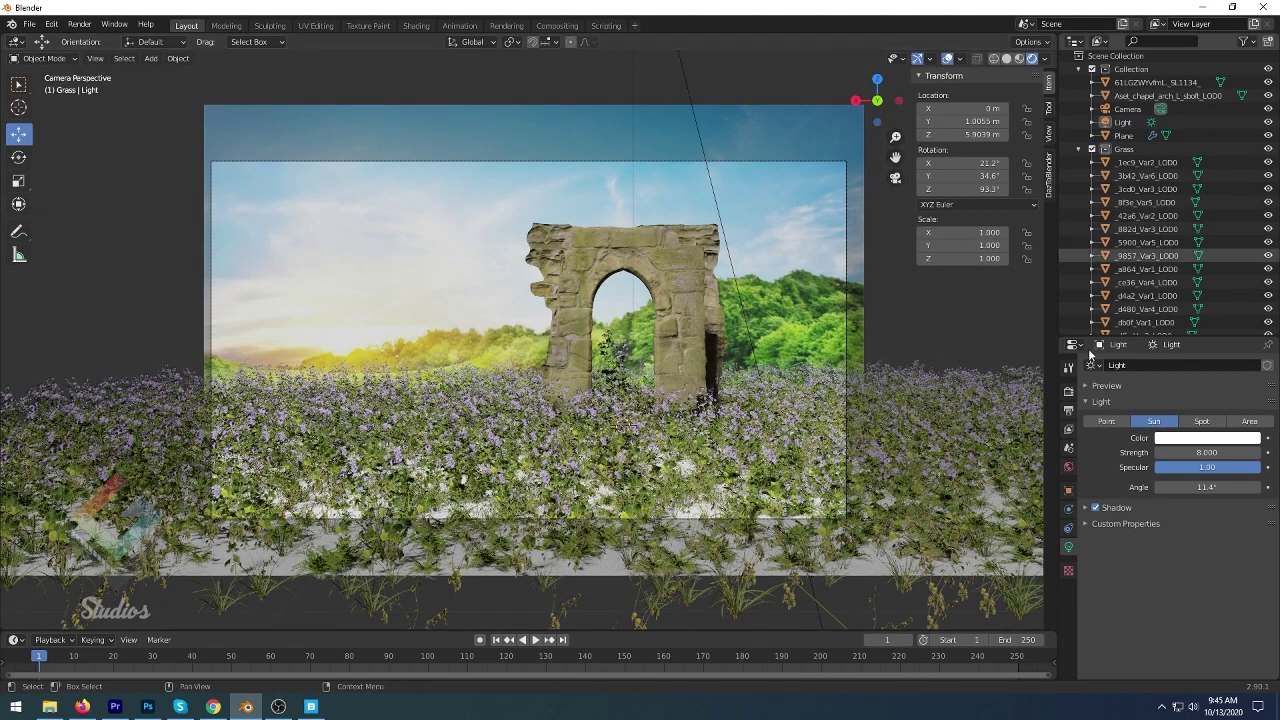
- Turn on Ambient Occlusion, Bloom and Screen Space Reflections in the render settings
click(1069, 393)
click(1095, 455)
click(1095, 471)
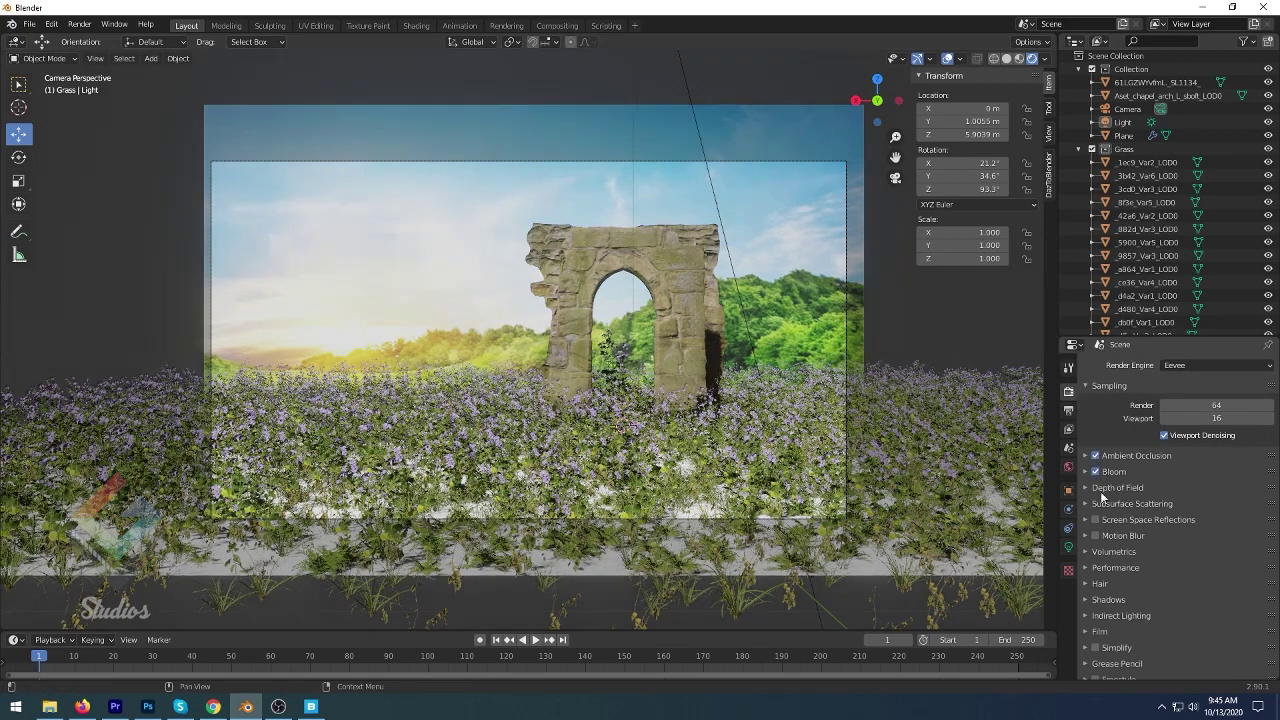
click(1095, 520)
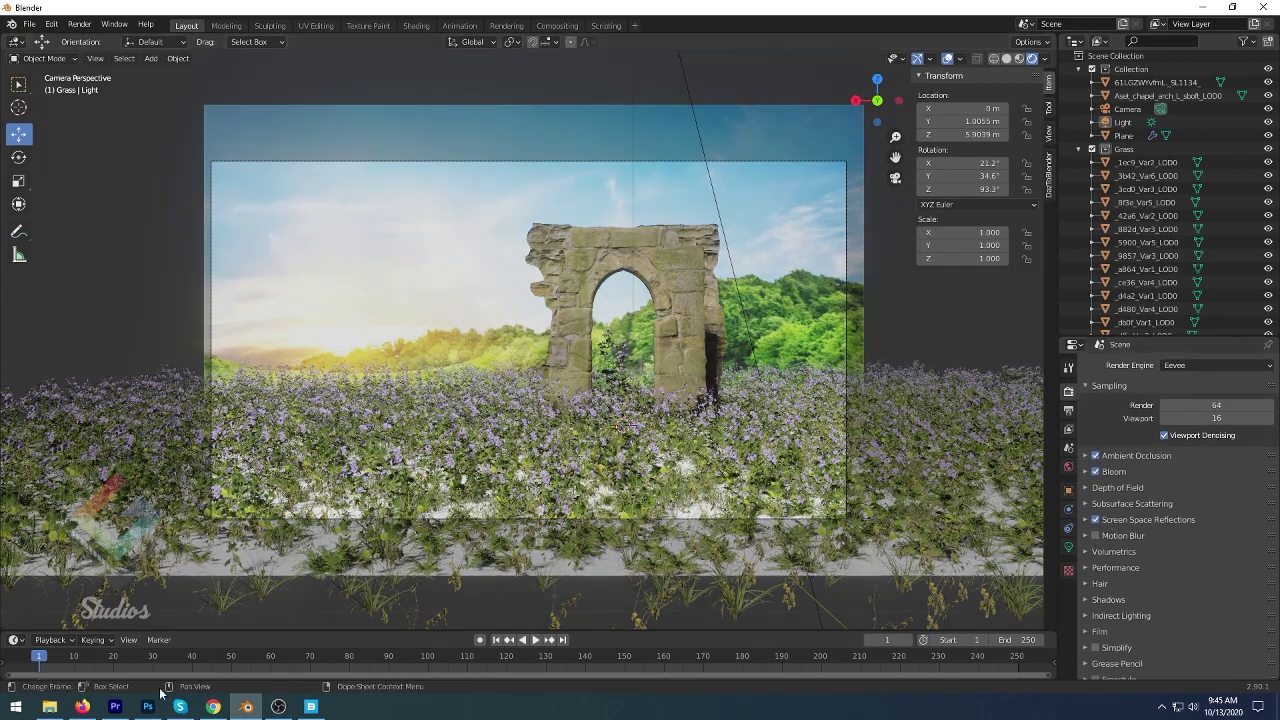
click(312, 708)
- Browse to the Antique category under 3D Assets in Quixel Bridge
click(62, 100)
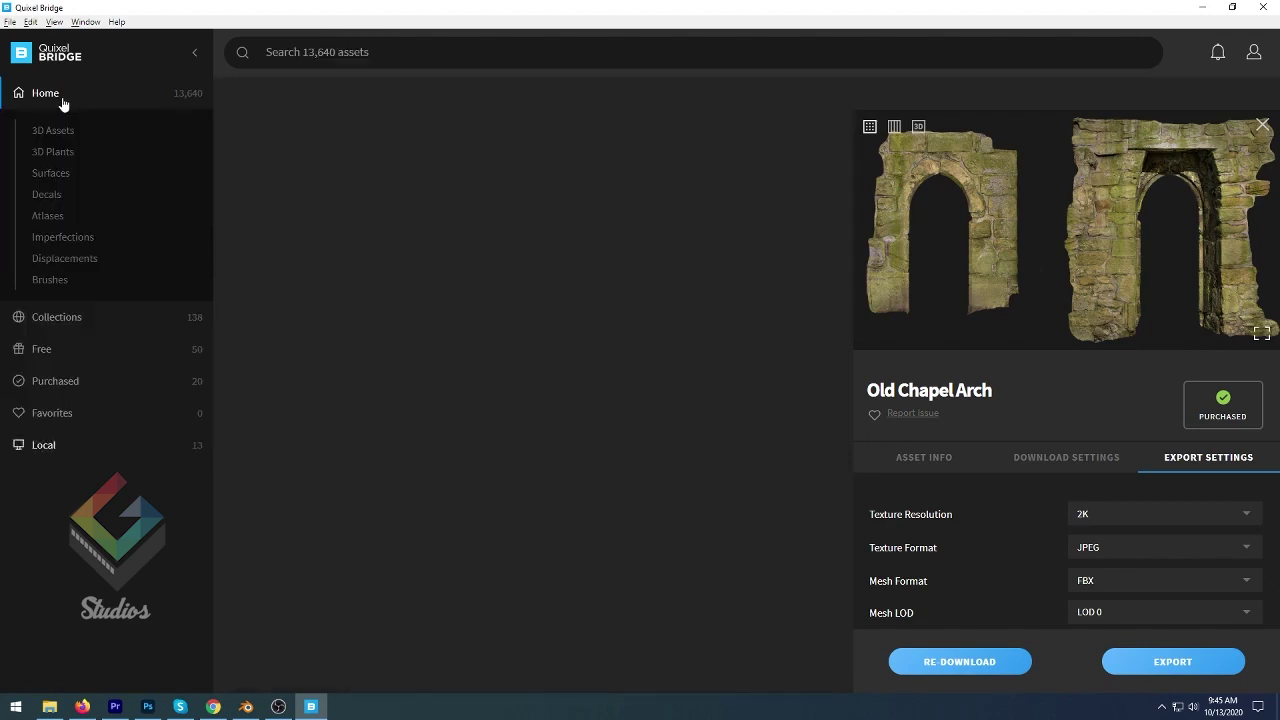
click(67, 134)
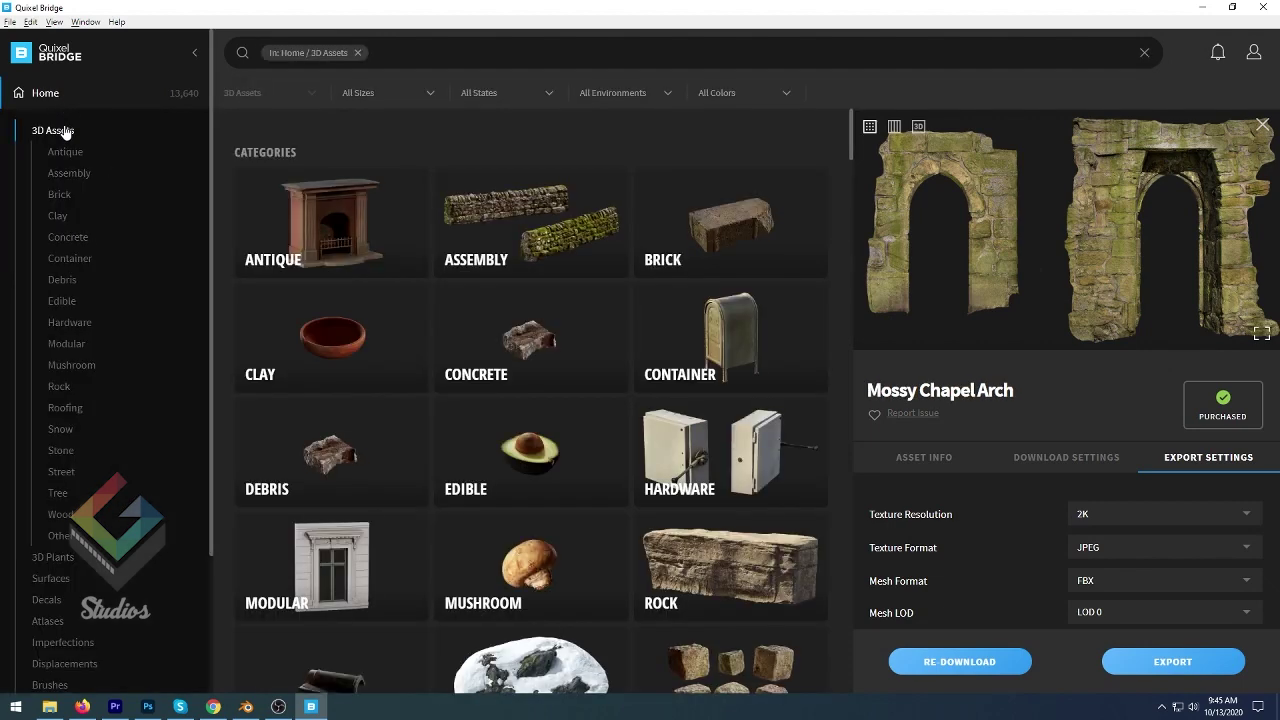
scroll(489, 324, down, 5)
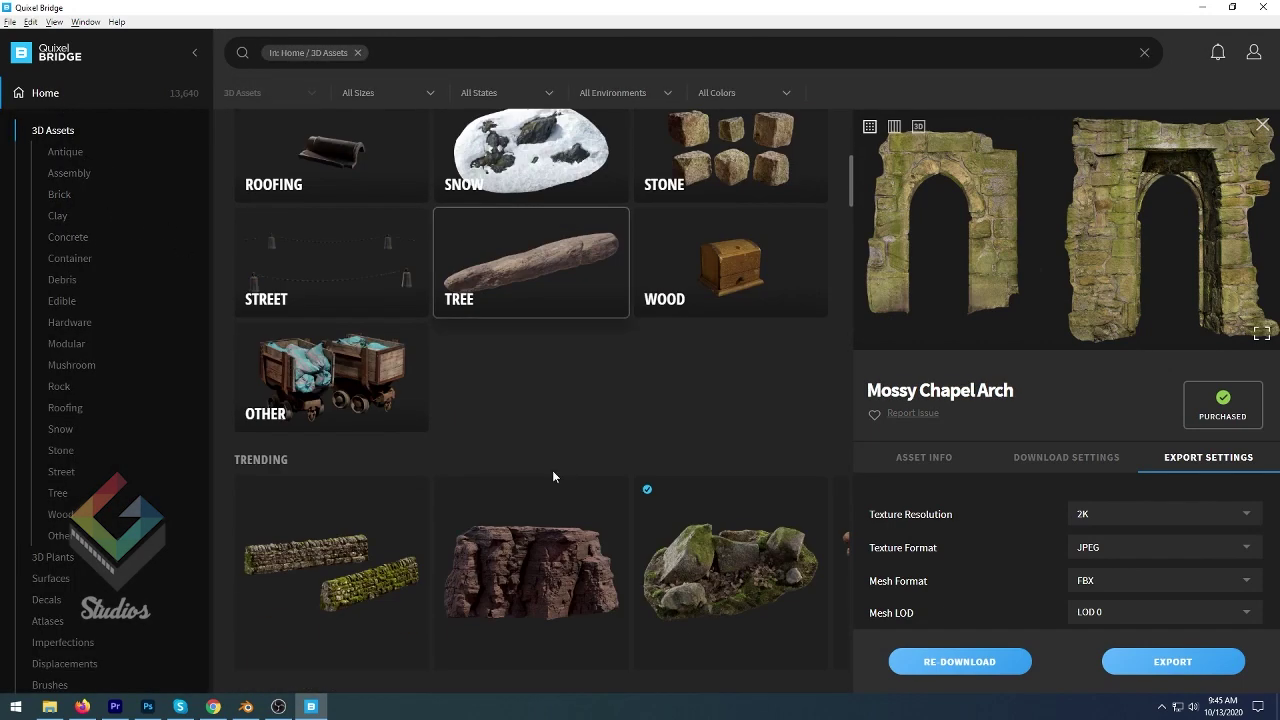
scroll(552, 470, up, 2)
click(65, 151)
- Find the headless Roman Statue and export it to Blender
scroll(659, 385, down, 3)
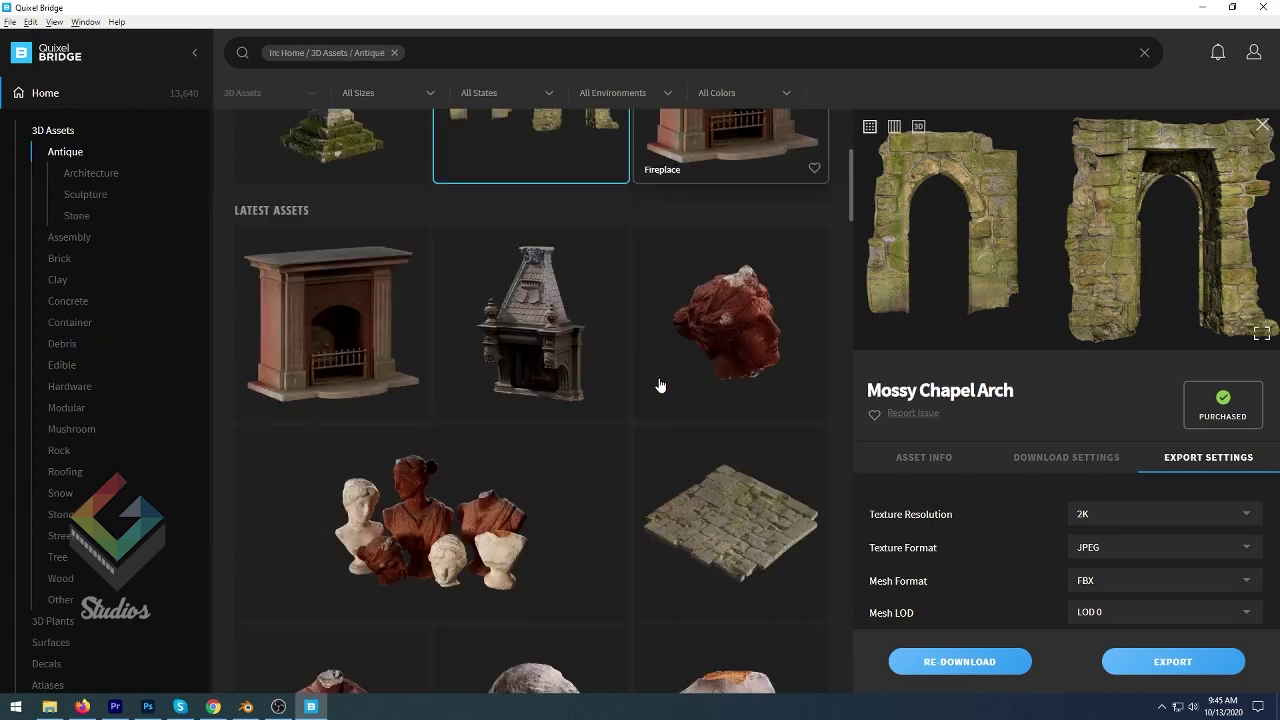
scroll(659, 385, down, 4)
scroll(659, 385, down, 4)
scroll(659, 385, down, 3)
scroll(659, 385, down, 4)
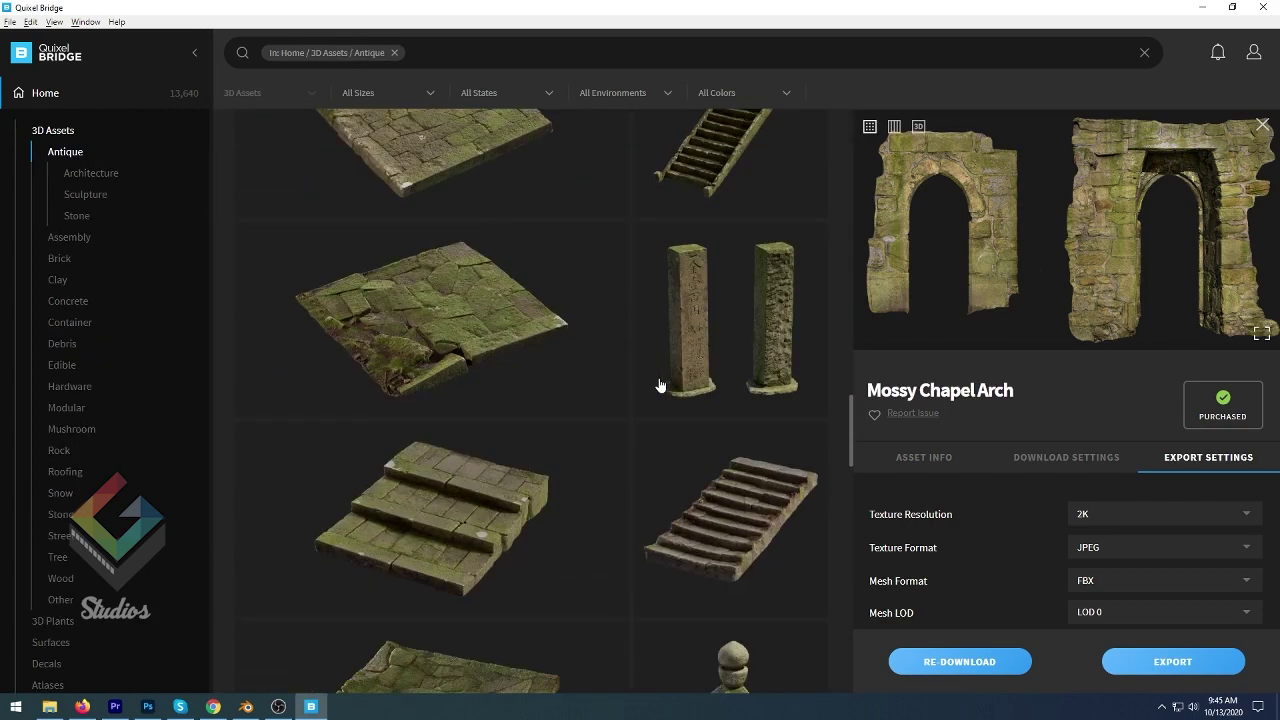
scroll(659, 385, down, 4)
scroll(659, 385, down, 3)
scroll(659, 385, down, 4)
scroll(659, 385, down, 4)
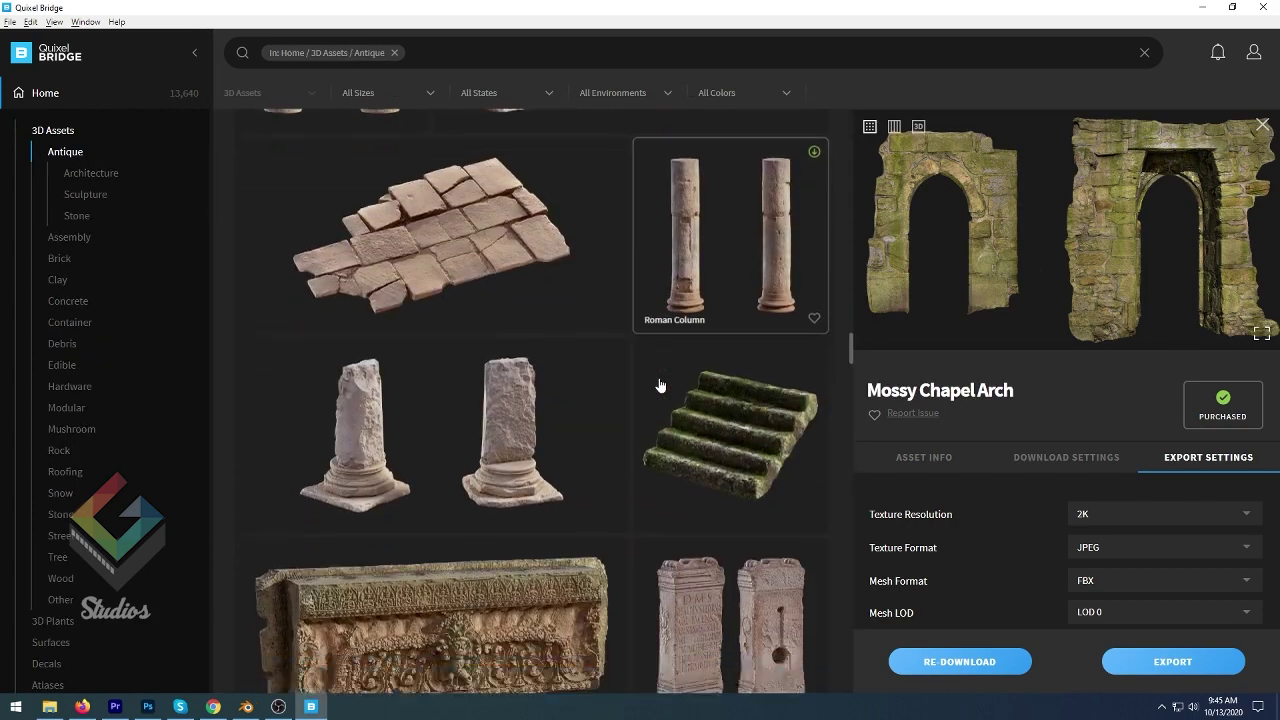
scroll(659, 385, down, 4)
scroll(659, 385, down, 4)
scroll(659, 385, down, 4)
scroll(659, 385, down, 4)
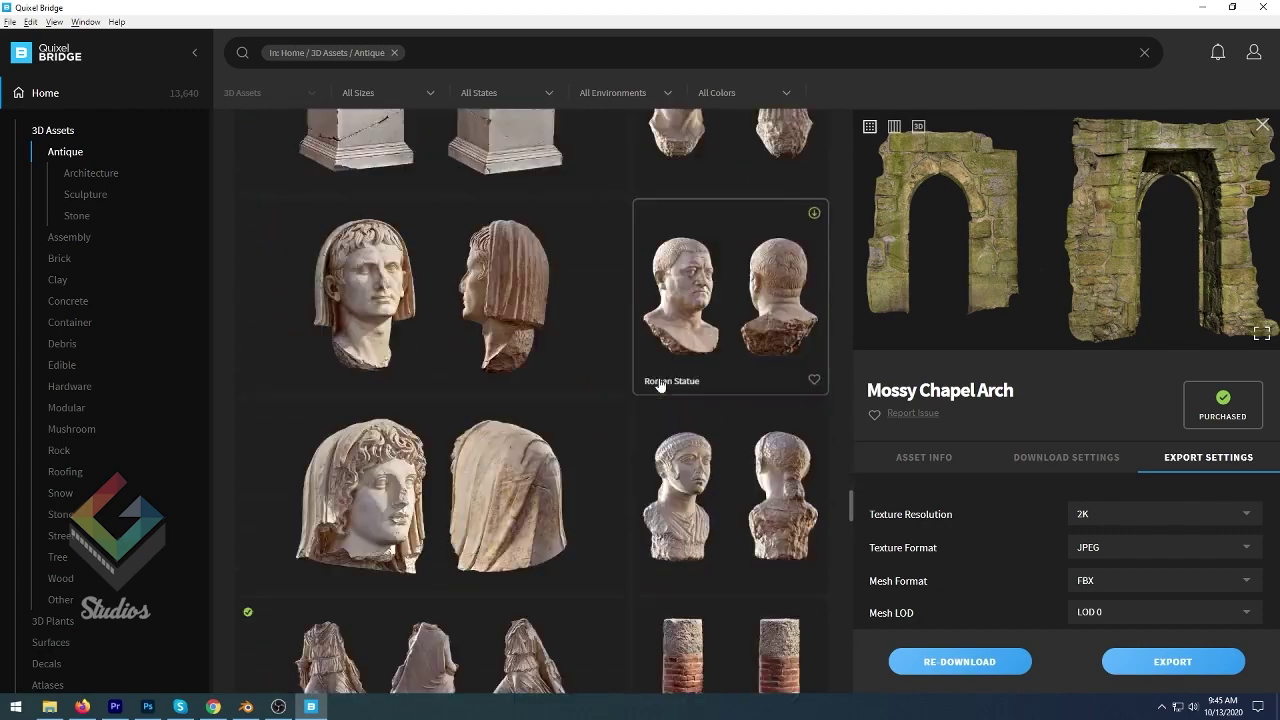
scroll(659, 385, down, 4)
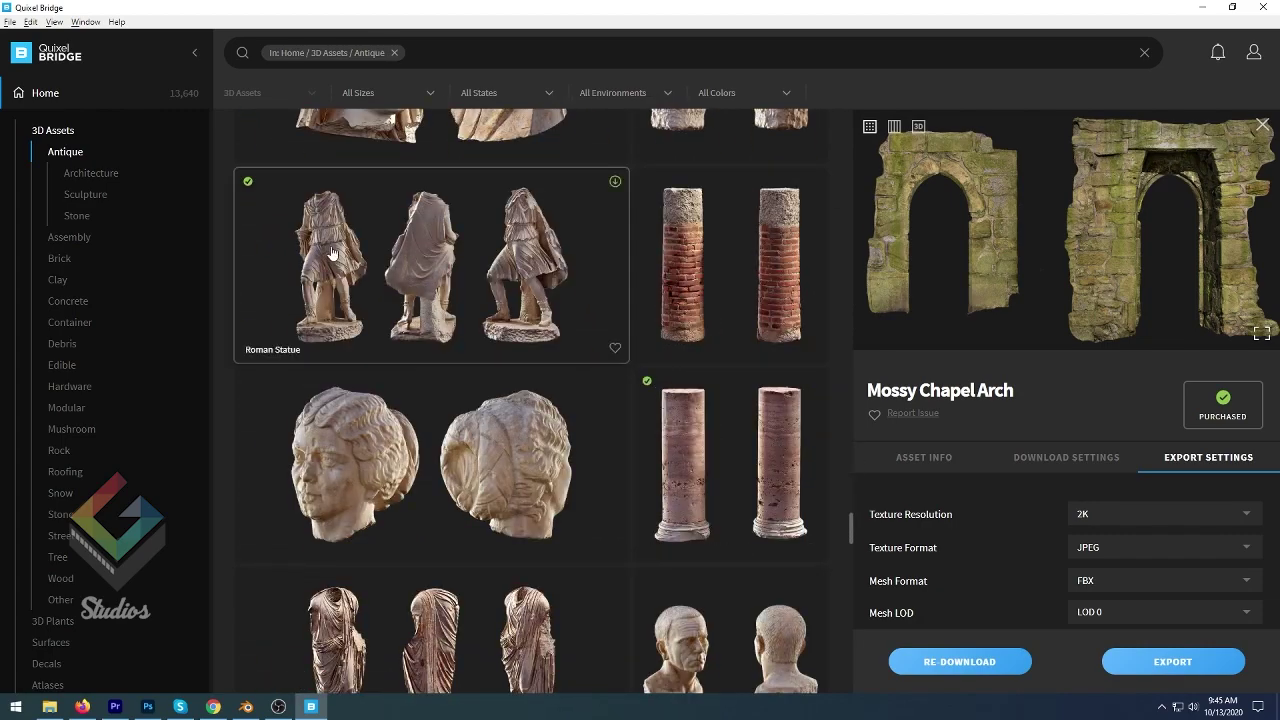
click(615, 182)
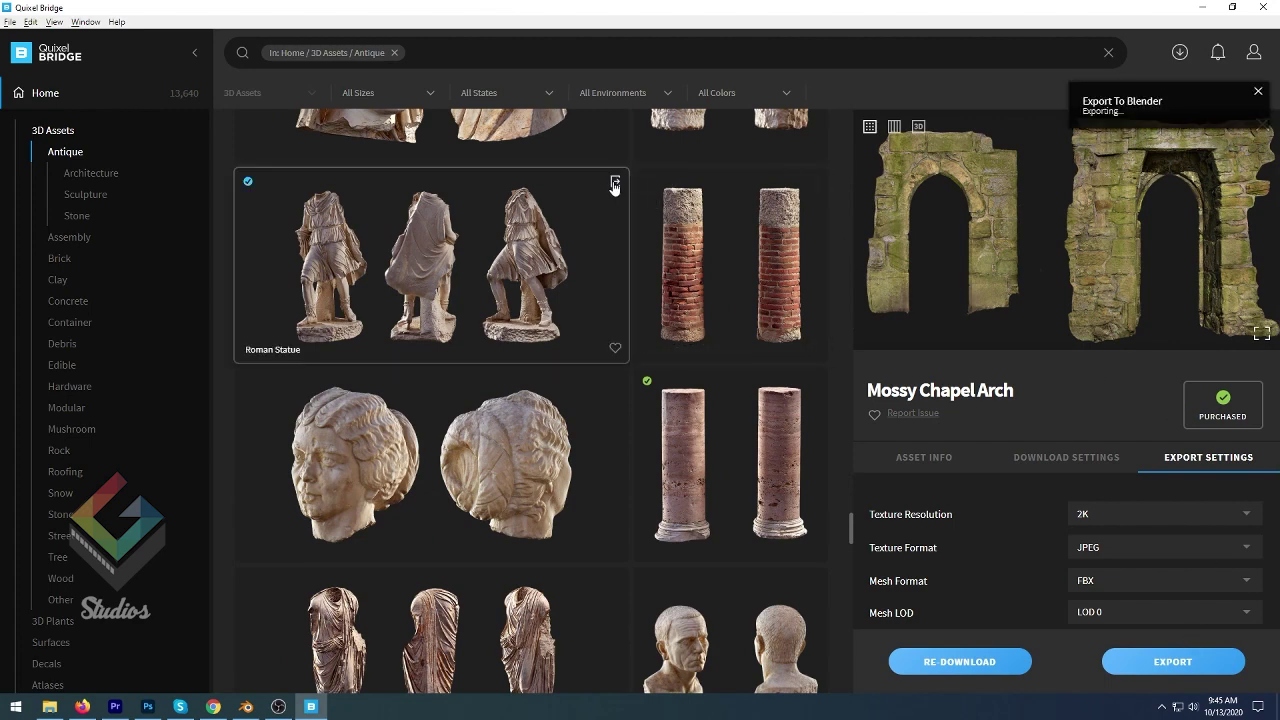
key(alt+Tab)
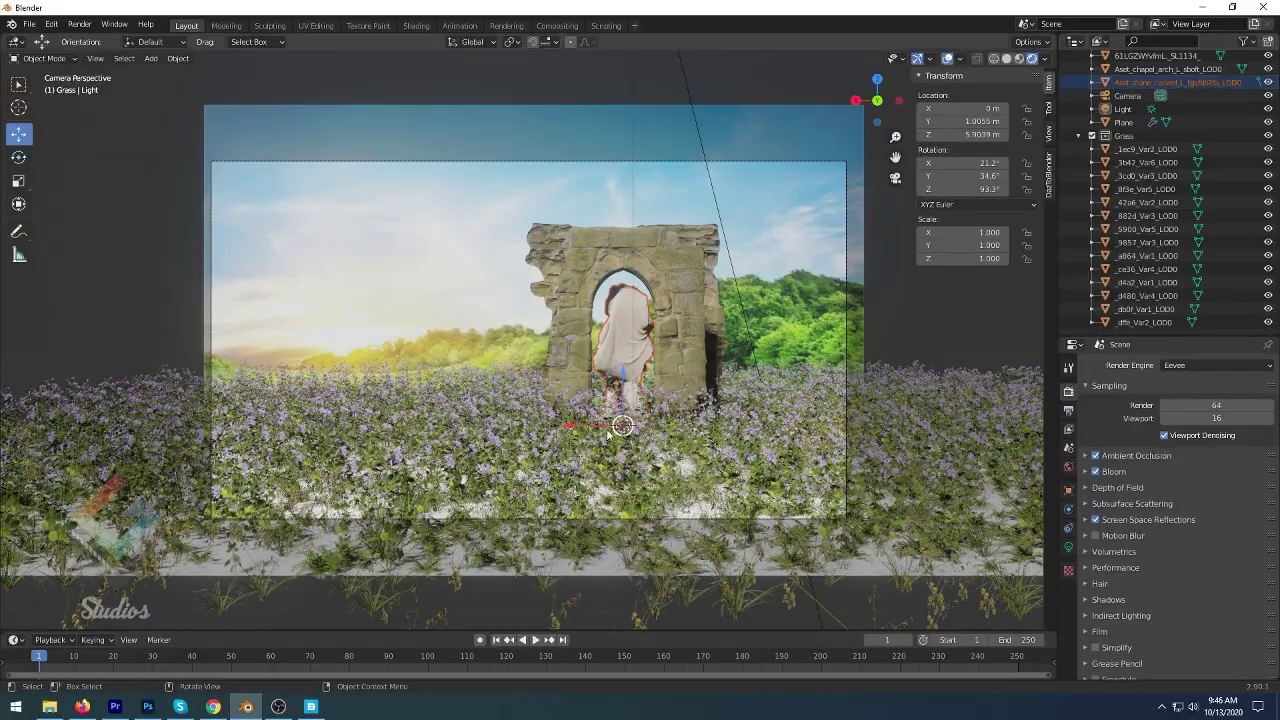
- Move the statue to the left of the arch and turn it around its Z axis
key(g)
click(272, 401)
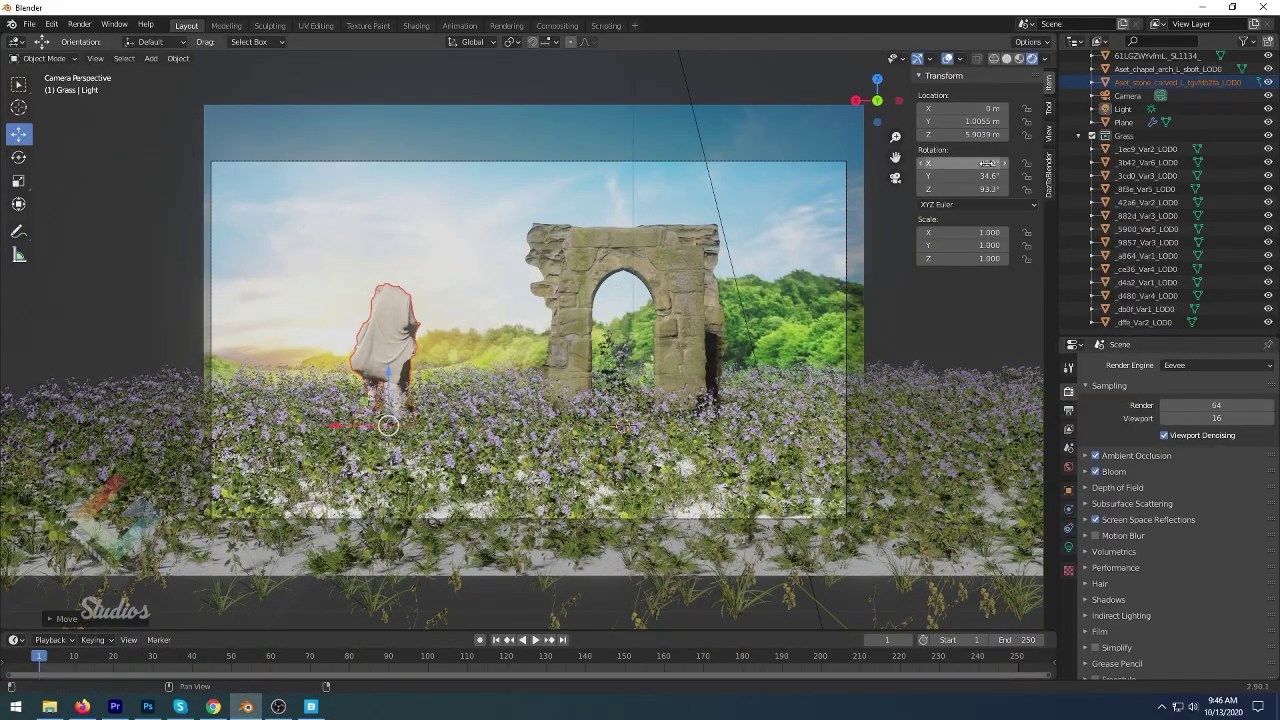
drag(962, 163, 970, 163)
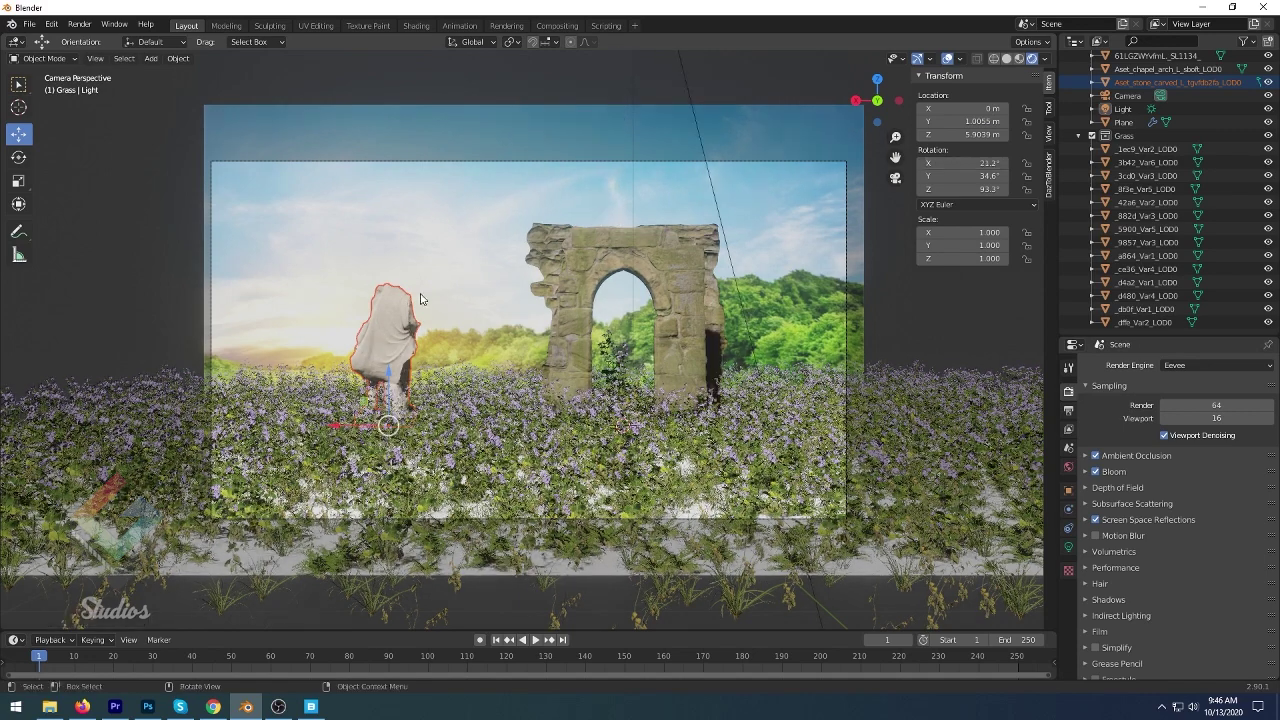
click(370, 333)
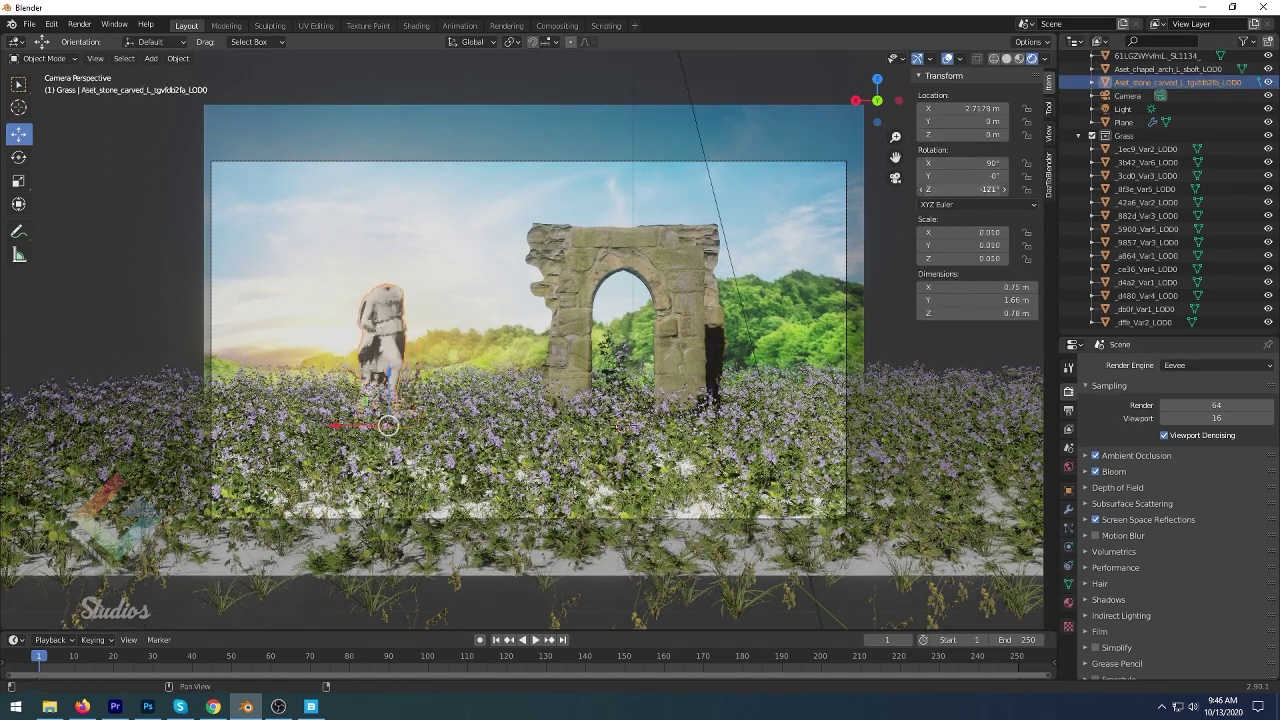
drag(985, 189, 945, 189)
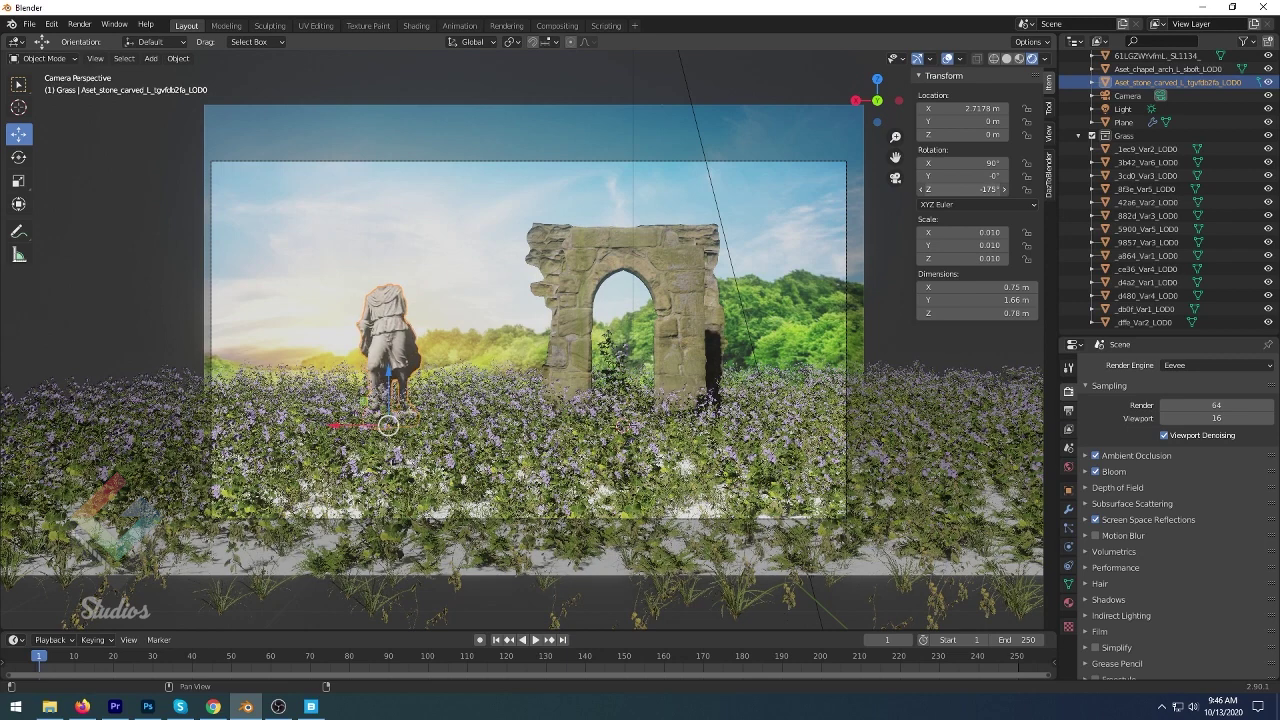
- Delete the sky-and-hills backdrop image and nudge the statue along X
click(463, 214)
key(Delete)
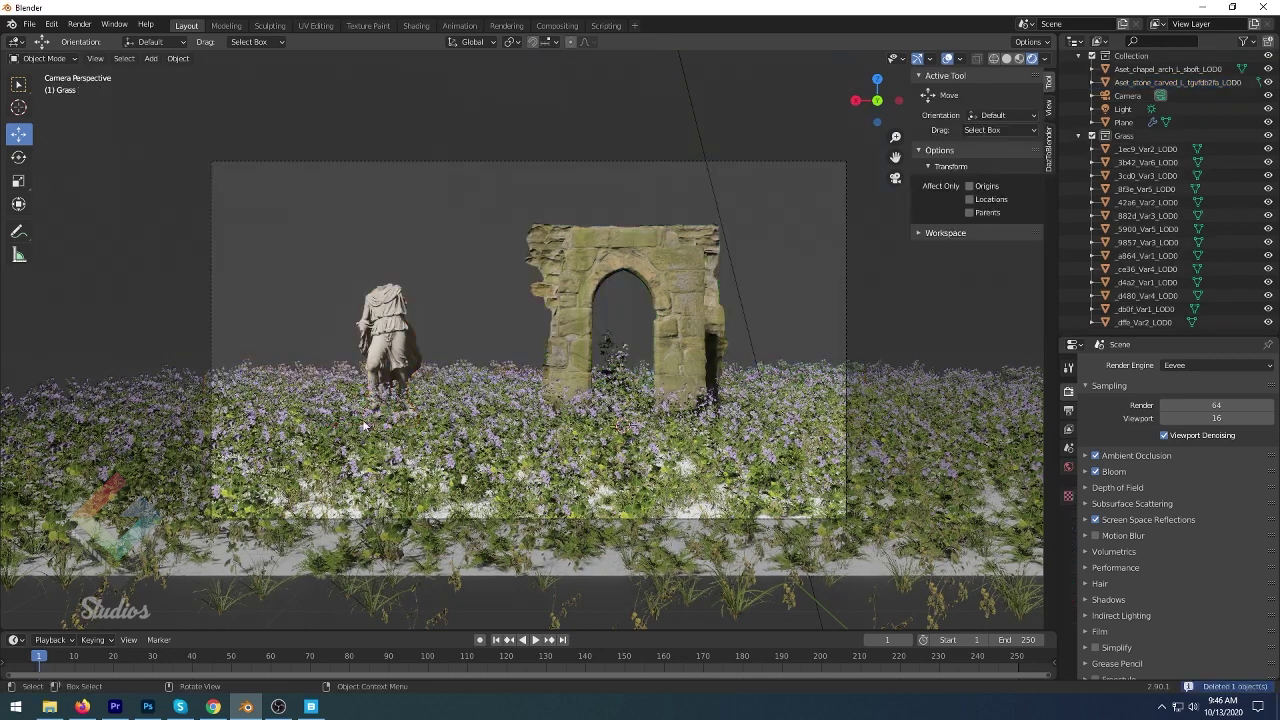
click(392, 372)
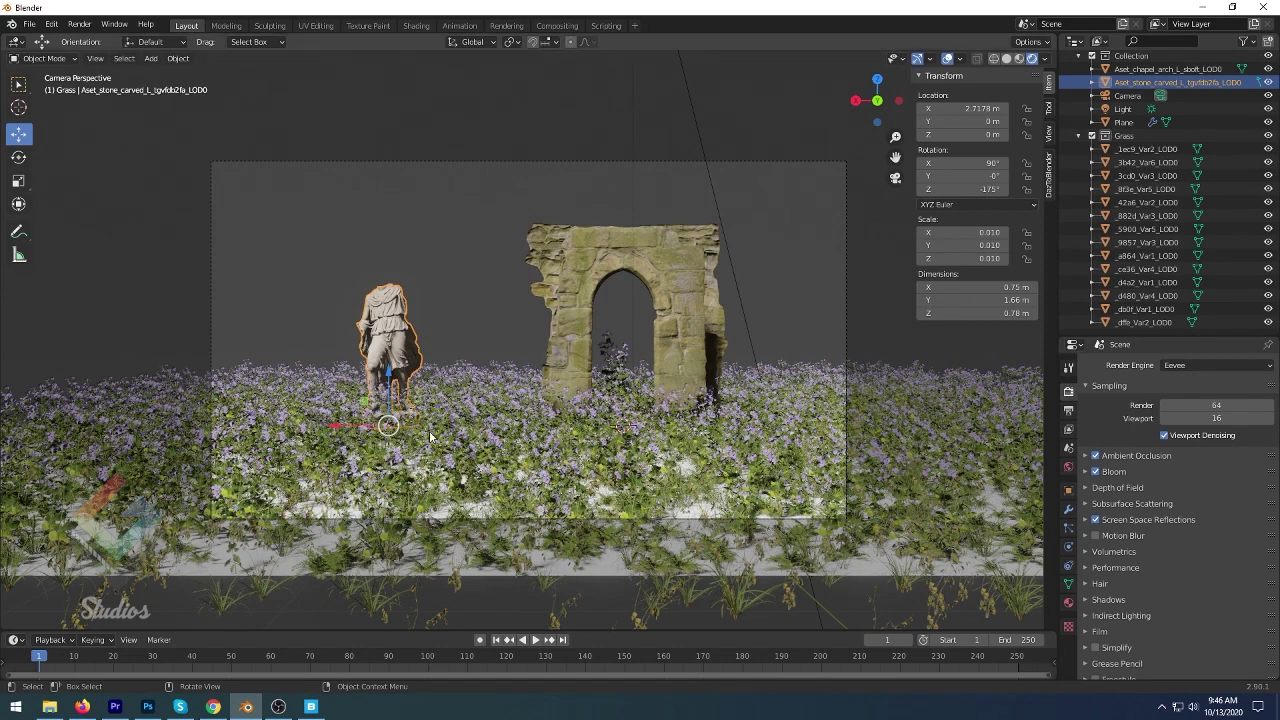
scroll(350, 418, up, 2)
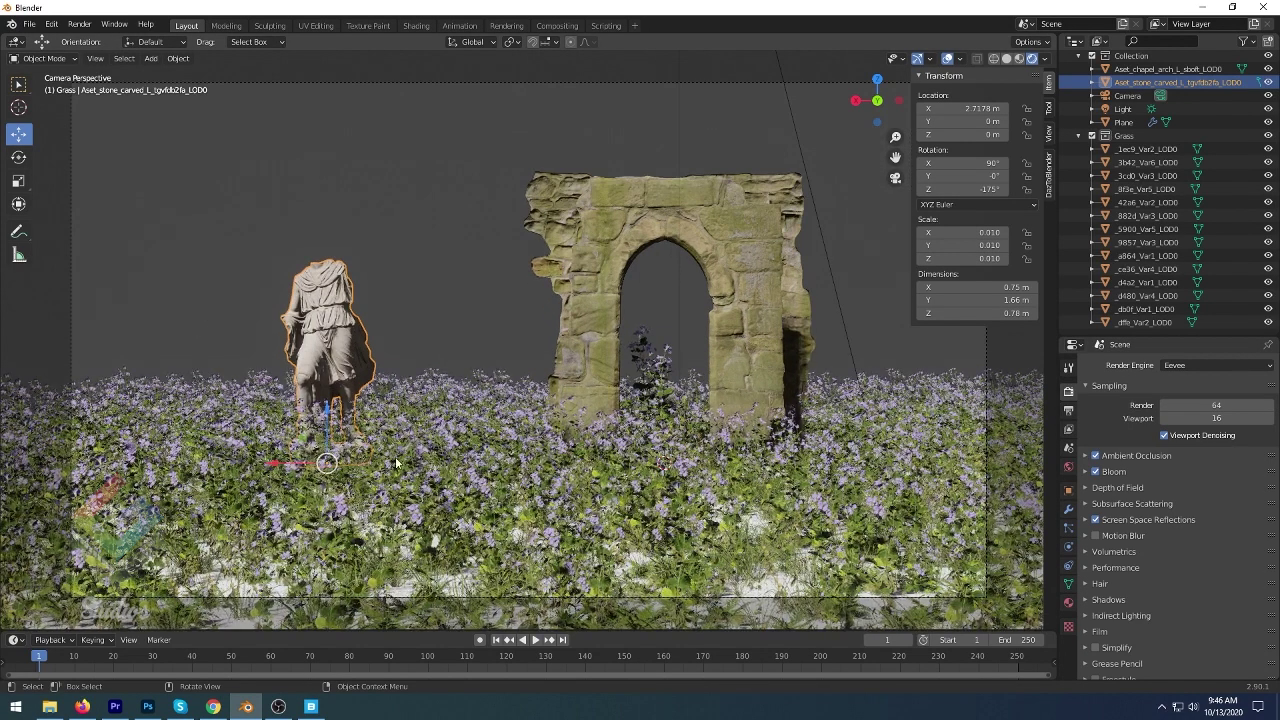
drag(275, 465, 353, 431)
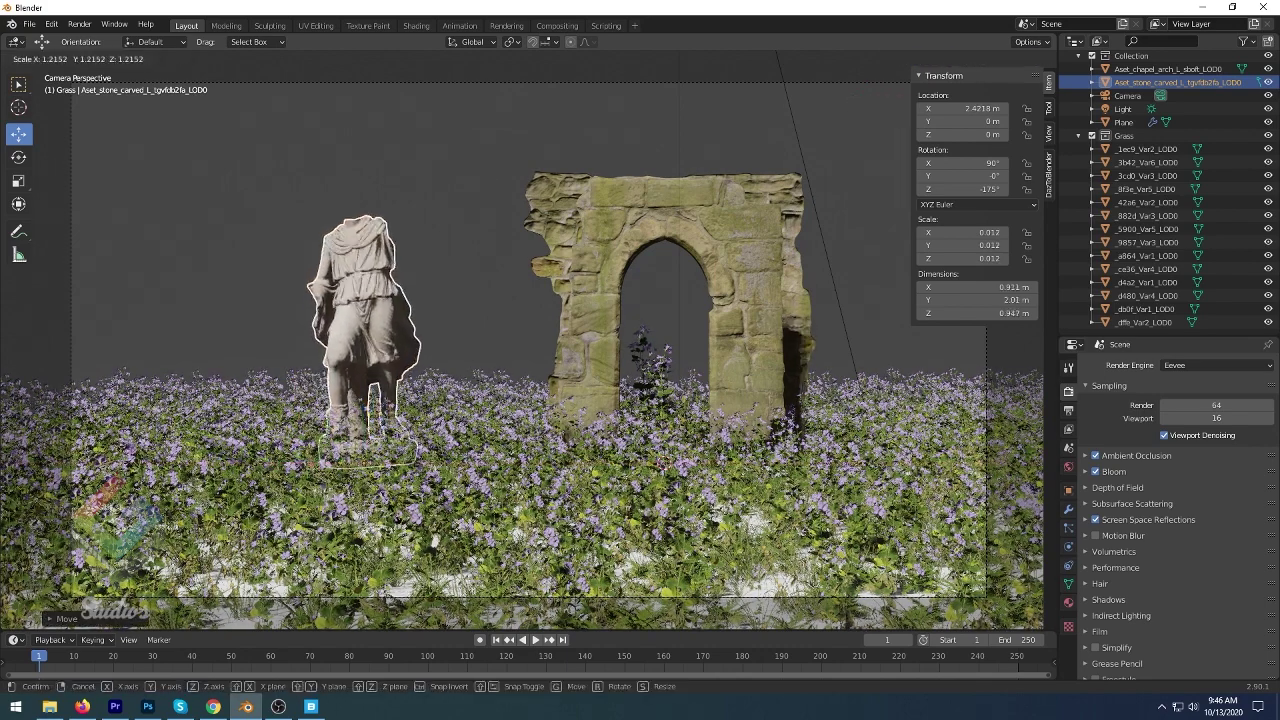
- Enlarge the chapel arch to 0.013 scale and select the grass Plane
click(760, 260)
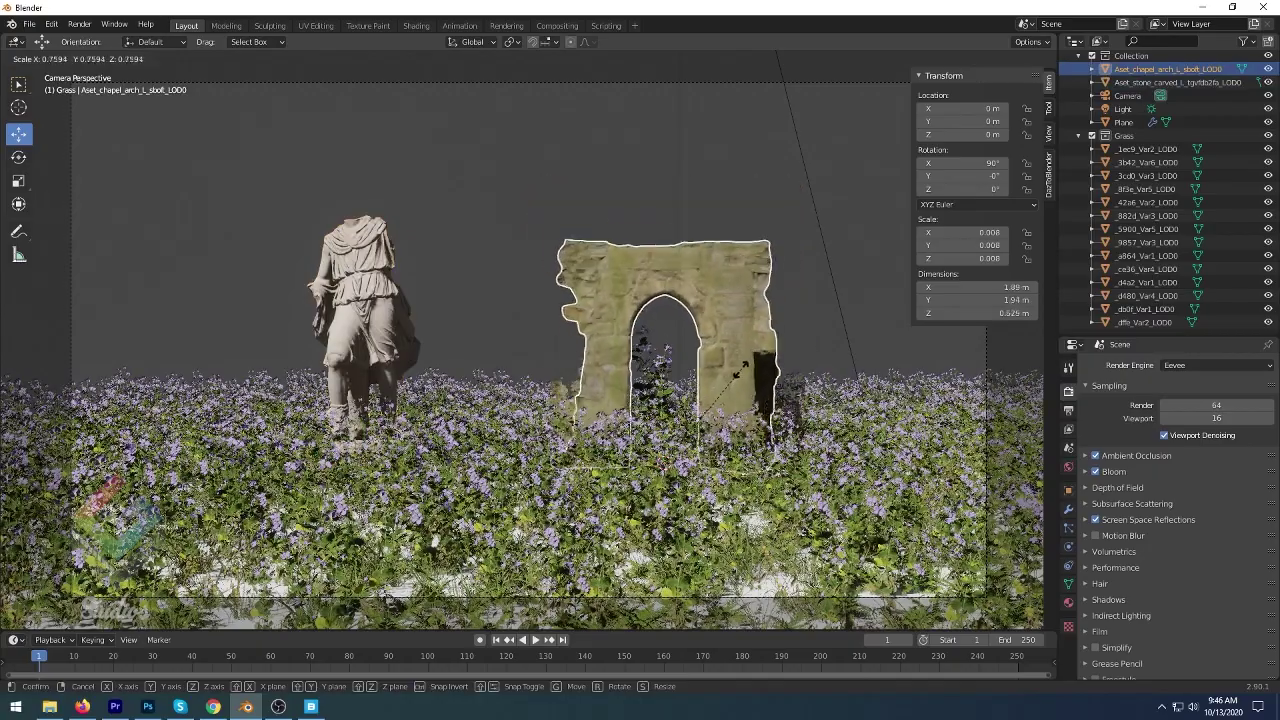
click(848, 355)
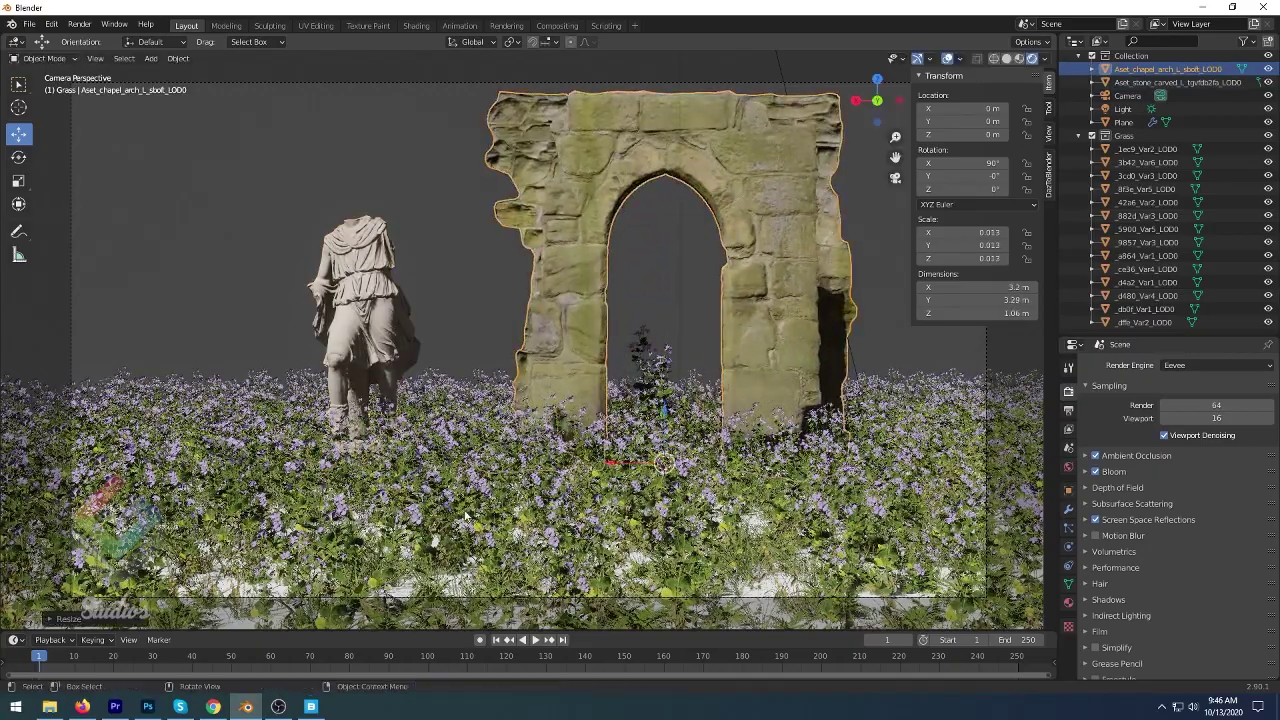
mouse_move(848, 355)
middle_down()
mouse_move(471, 474)
mouse_move(420, 450)
middle_up()
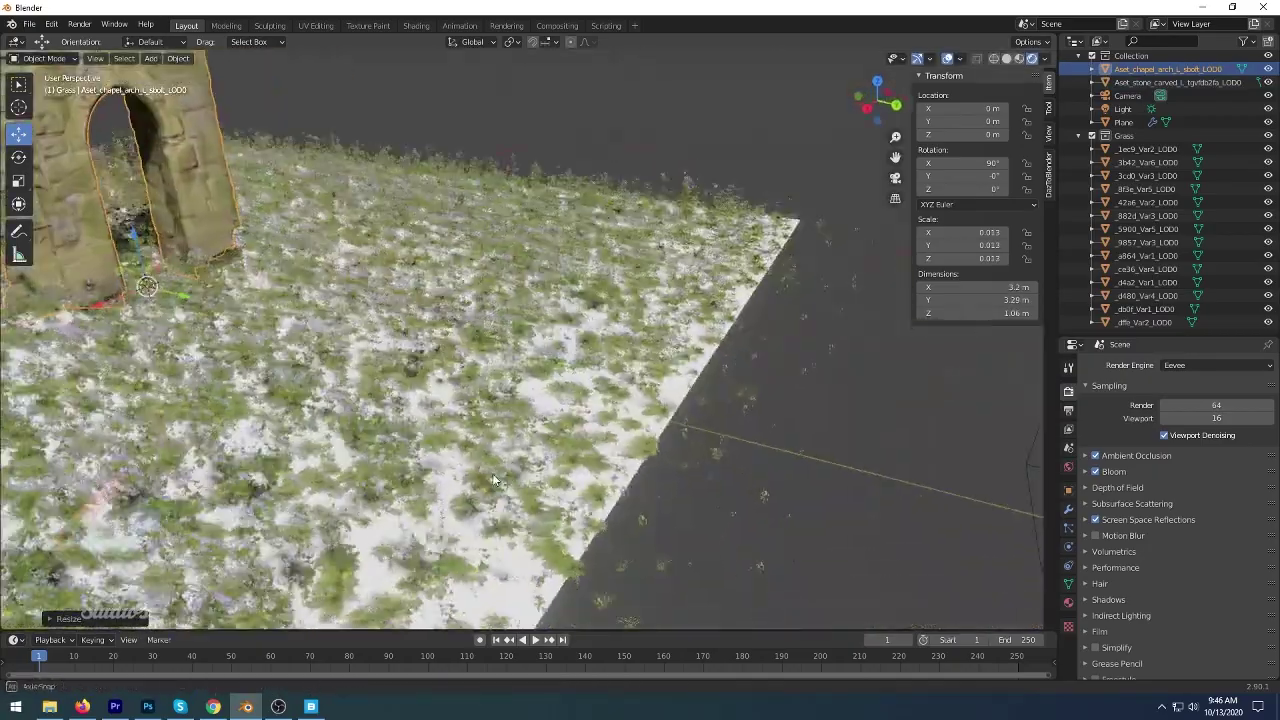
scroll(420, 450, down, 5)
right_click(380, 432)
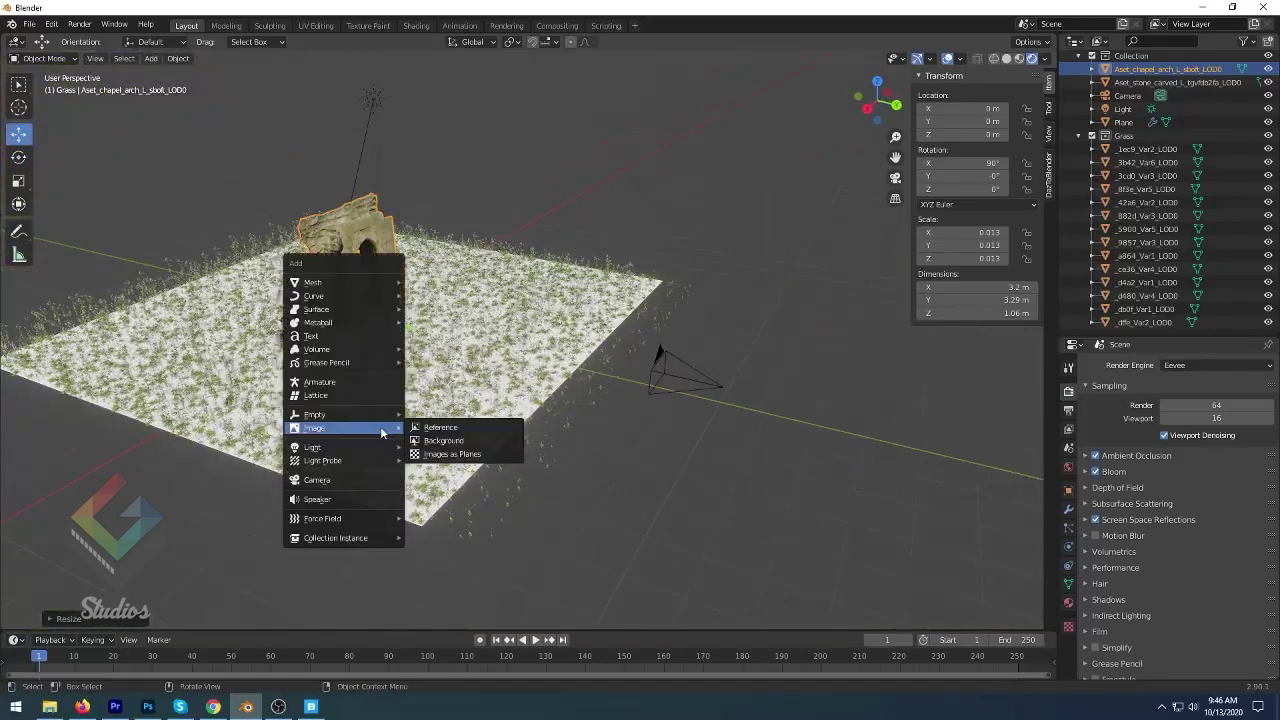
click(1118, 109)
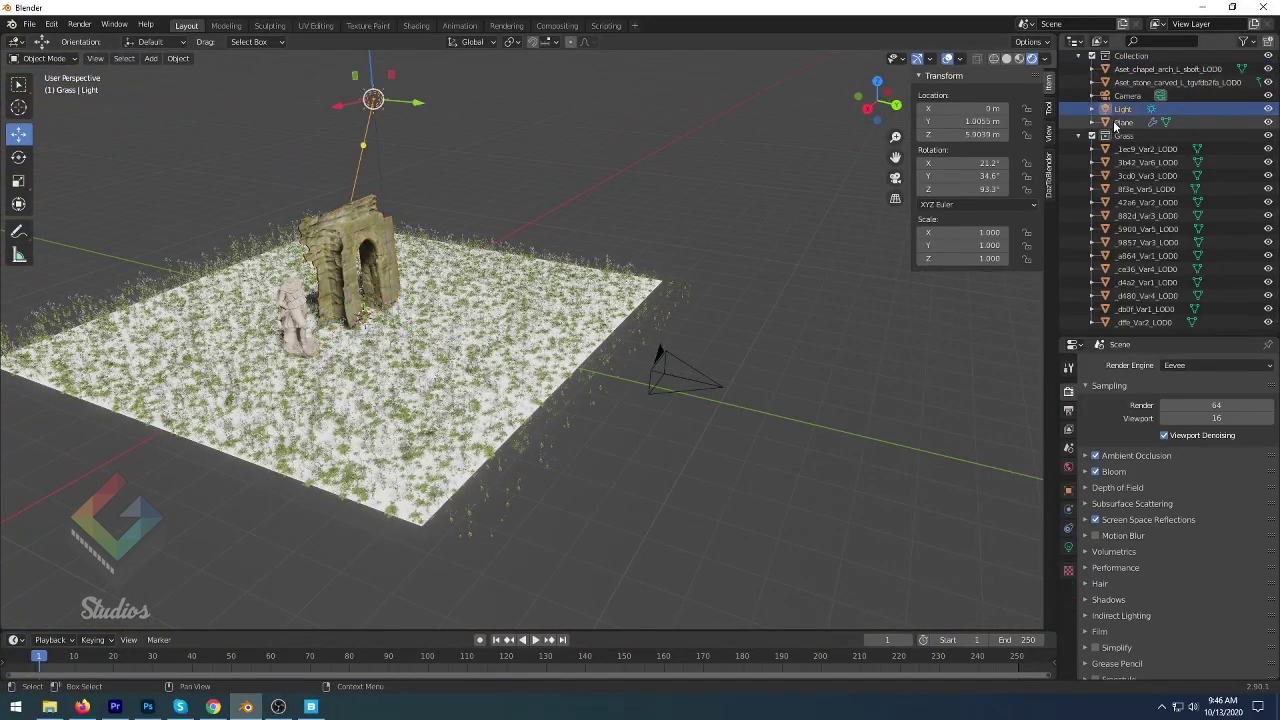
click(1120, 121)
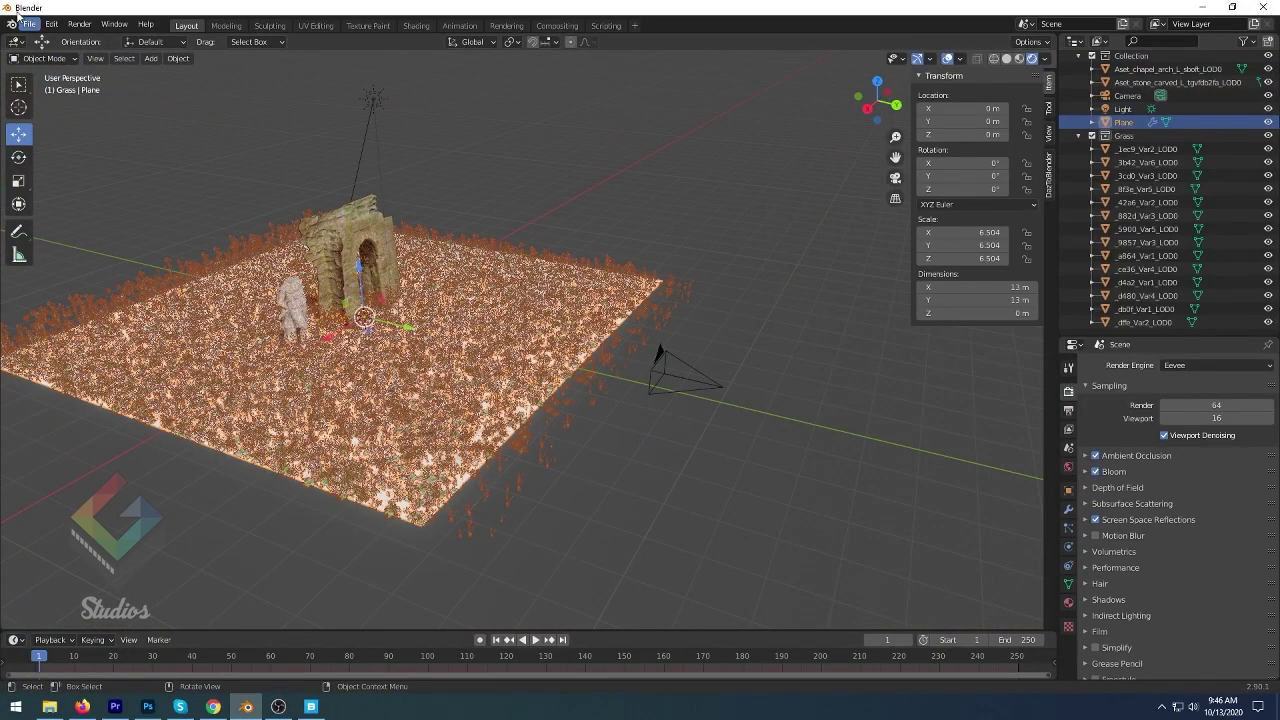
- Enable the BlenderKit add-on via a 'bler' search and set its asset type to Materials
click(49, 27)
click(55, 214)
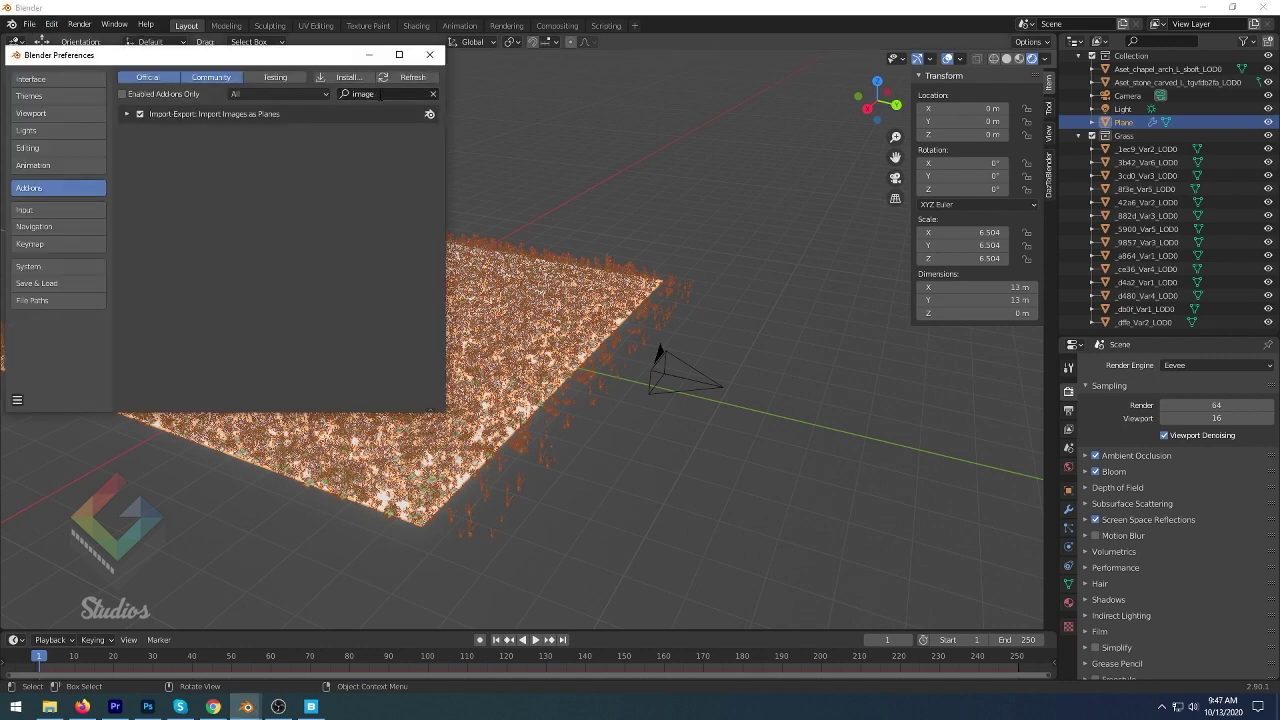
text(bler)
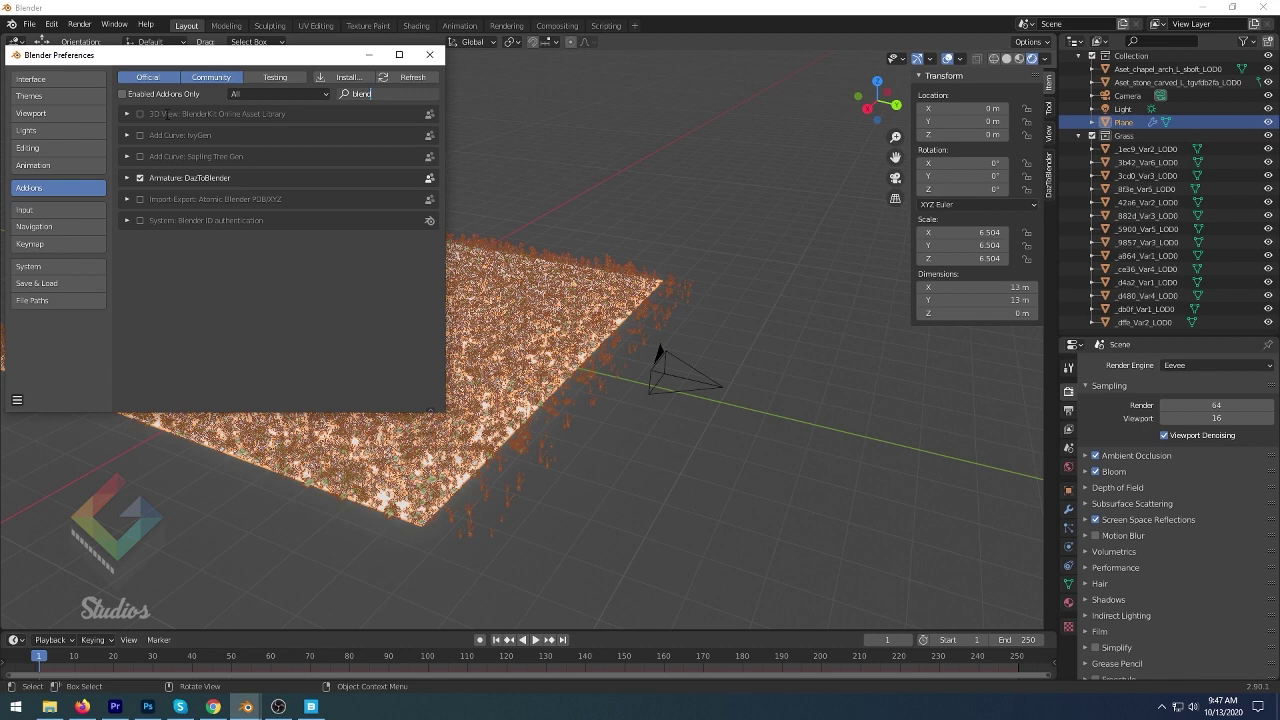
click(139, 114)
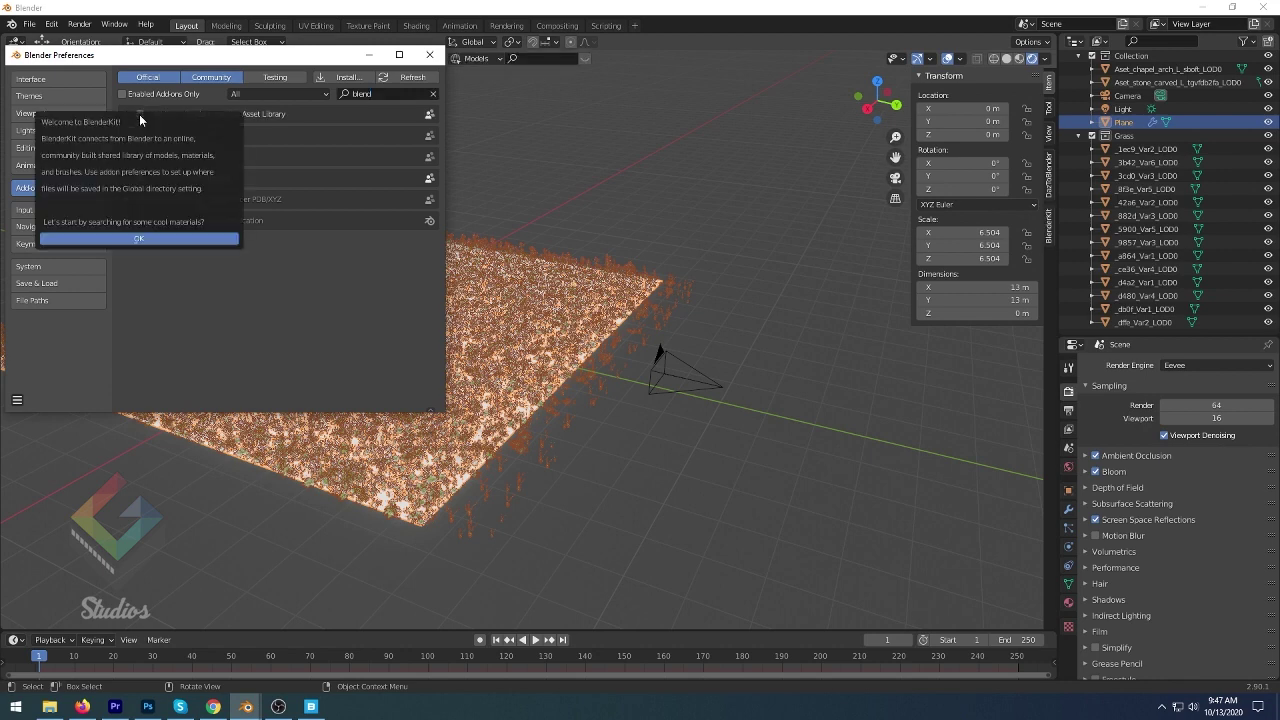
click(152, 238)
click(432, 57)
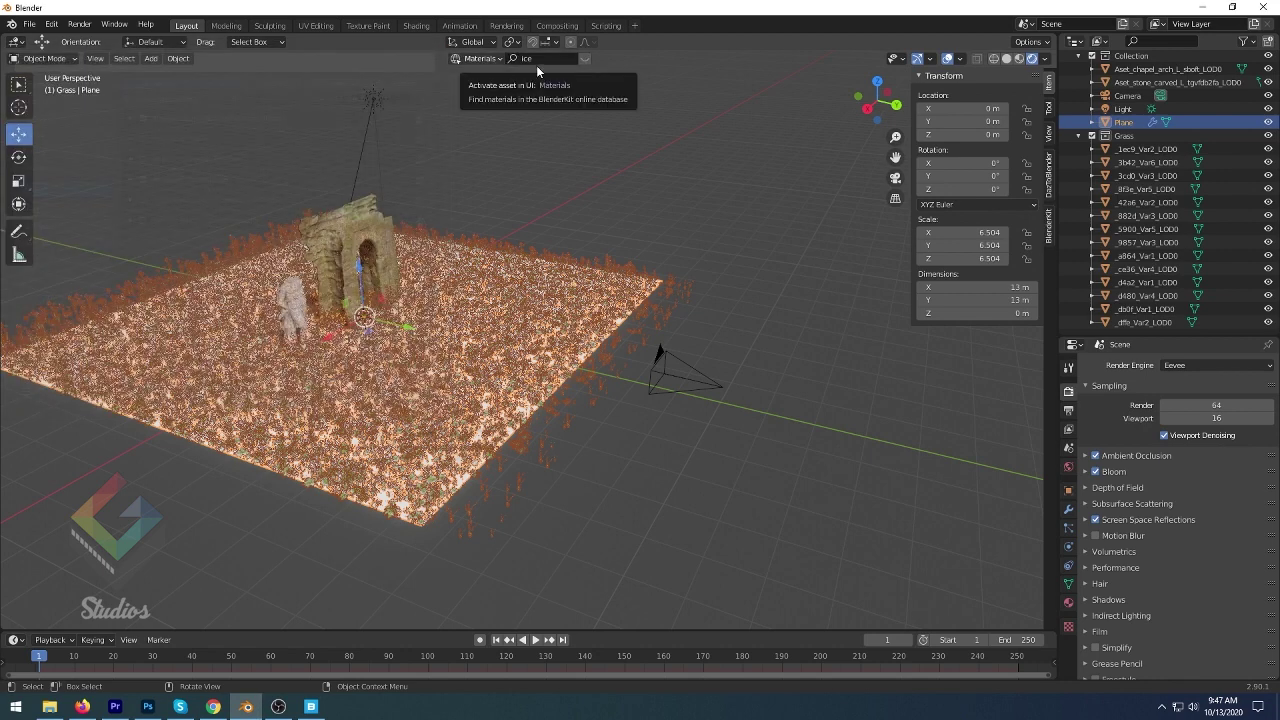
click(496, 57)
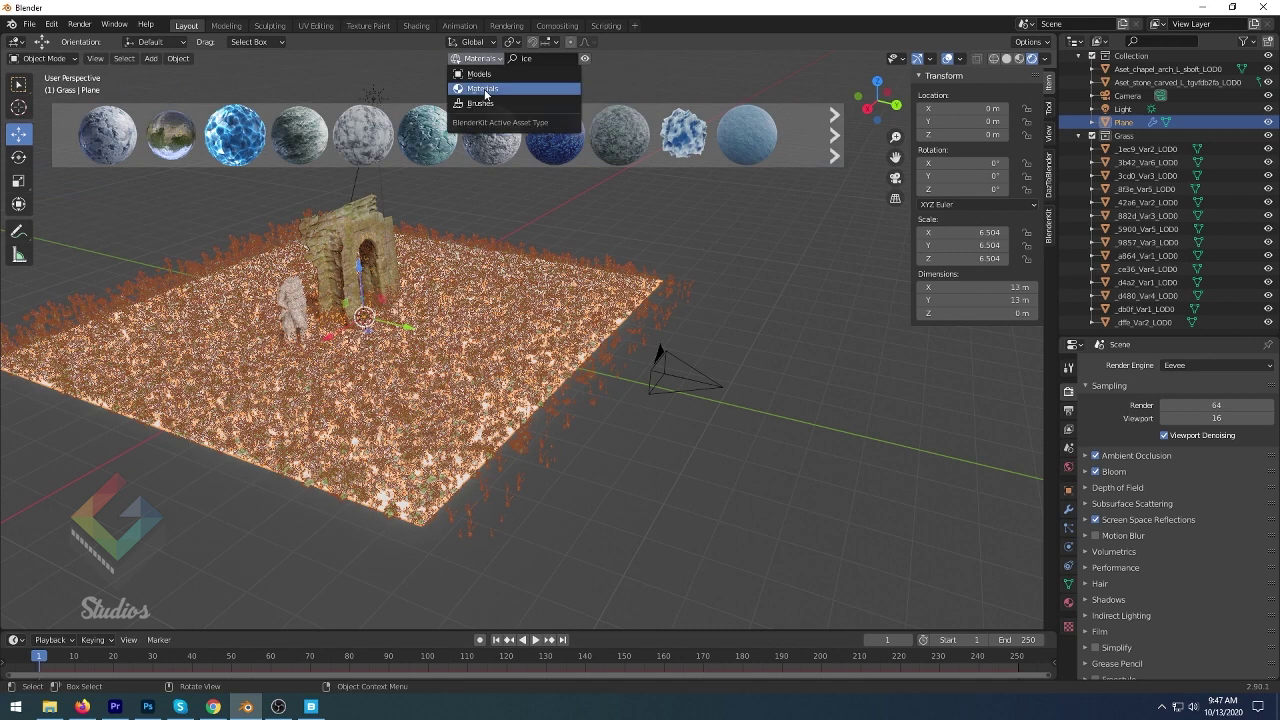
click(484, 88)
text(ground)
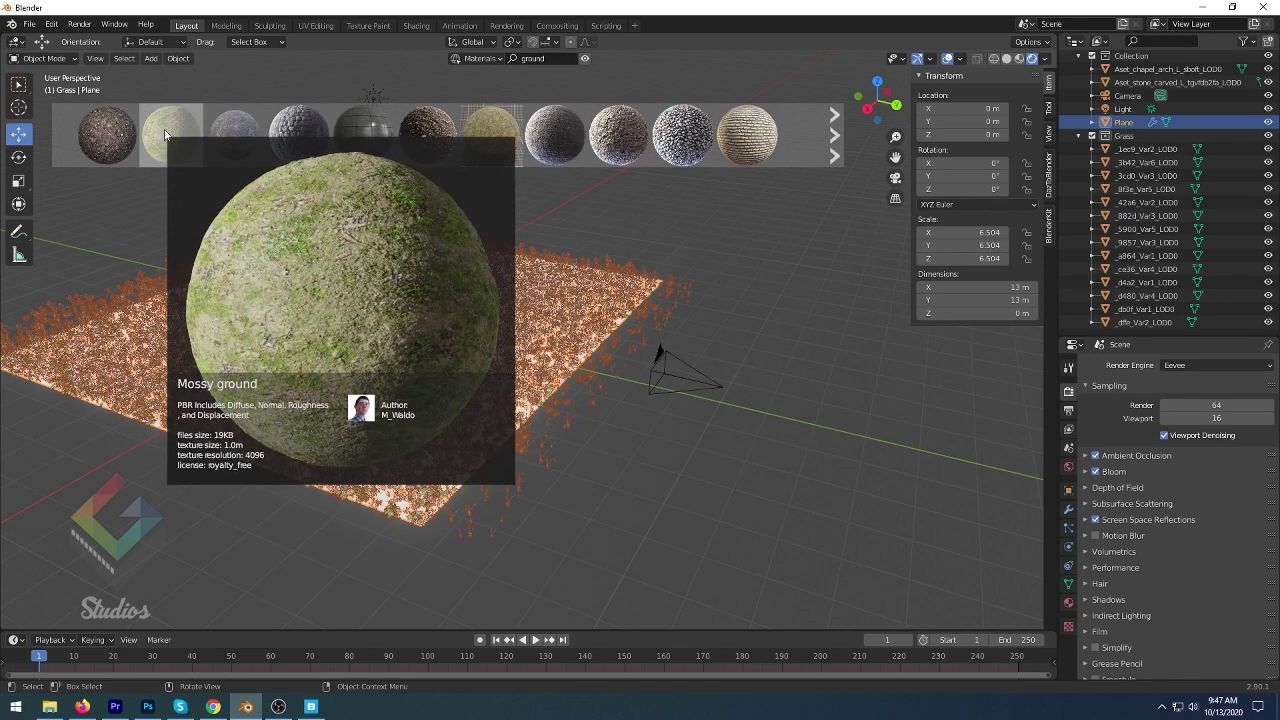
- Drop the Mossy ground material onto the ground and put the plane into Edit Mode
drag(165, 137, 287, 370)
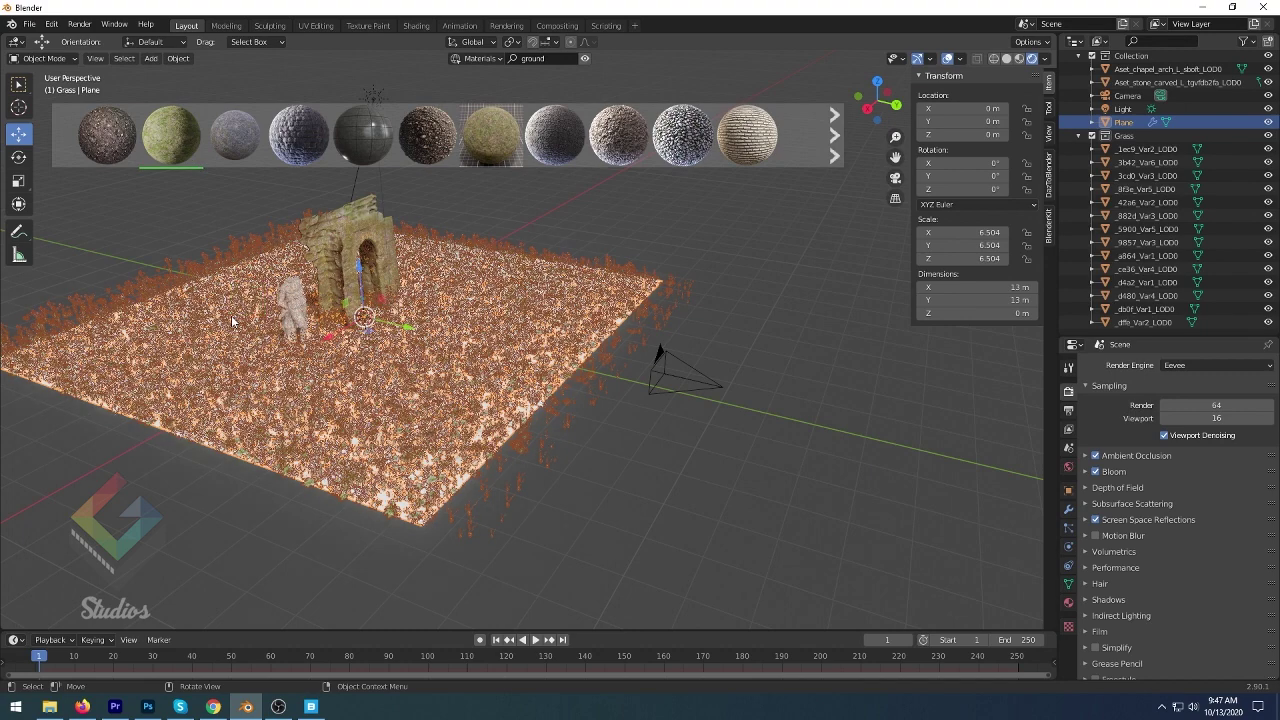
scroll(394, 395, up, 2)
scroll(394, 395, up, 2)
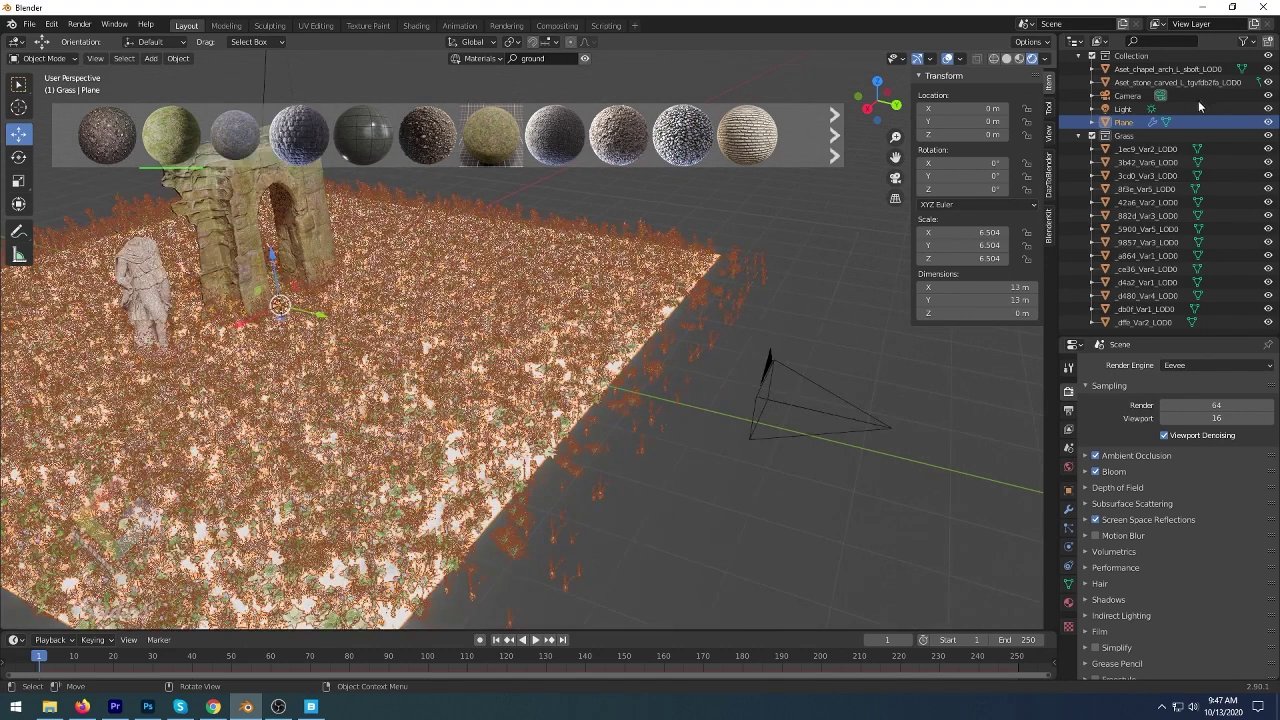
click(55, 59)
click(53, 90)
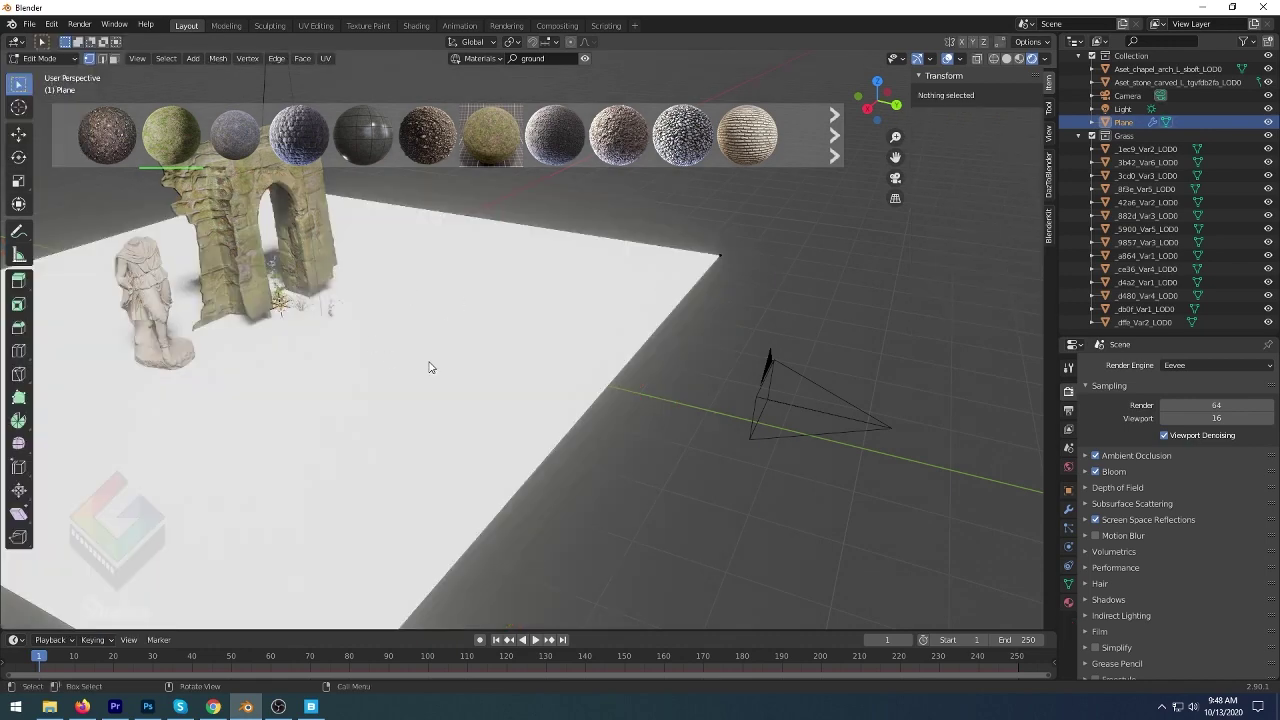
key(Tab)
key(Tab)
- Subdivide the plane mesh once and turn on see-through wireframe display
right_click(430, 367)
click(436, 365)
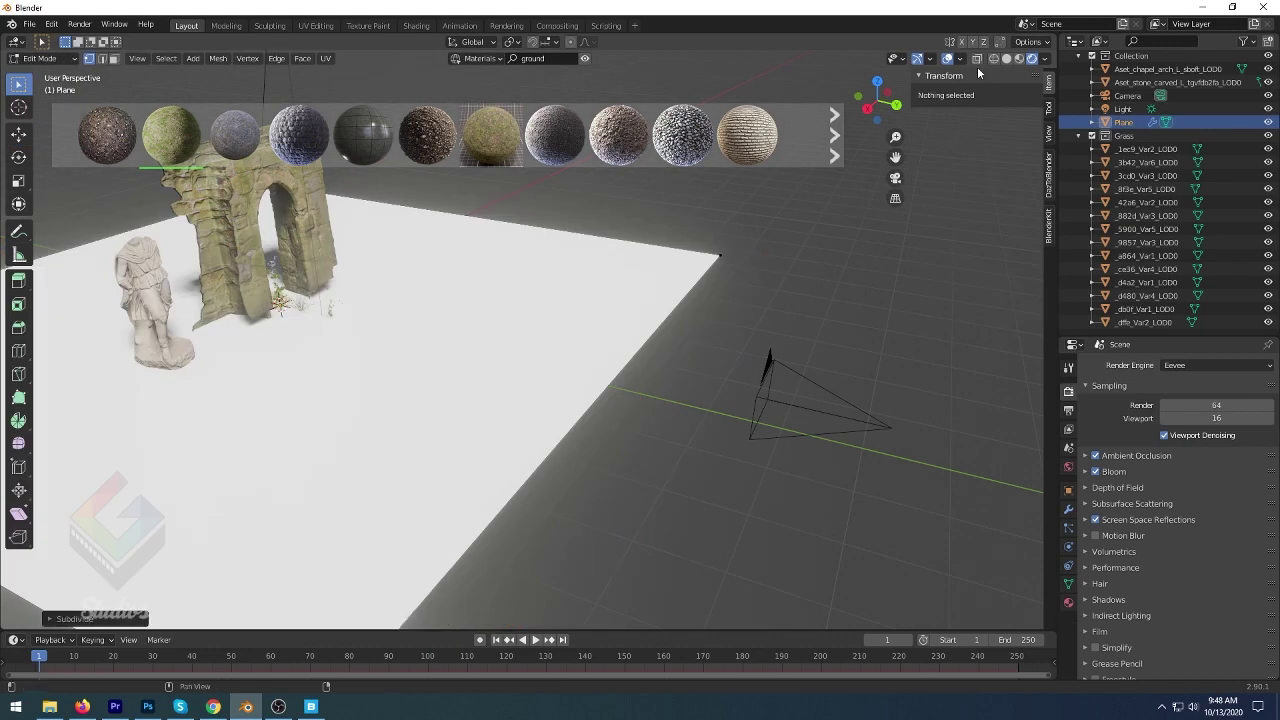
click(993, 57)
right_click(503, 365)
key(Escape)
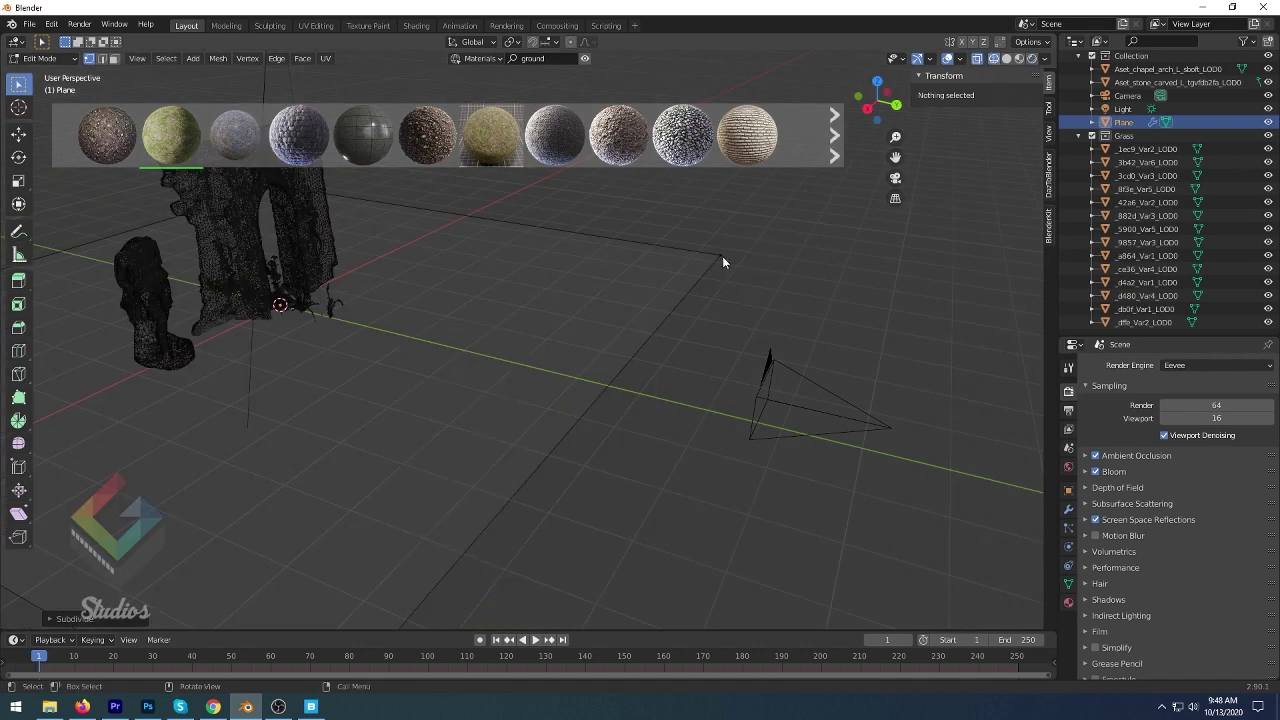
- Select the whole plane and subdivide it three more times into a dense grid
key(a)
right_click(572, 292)
right_click(524, 302)
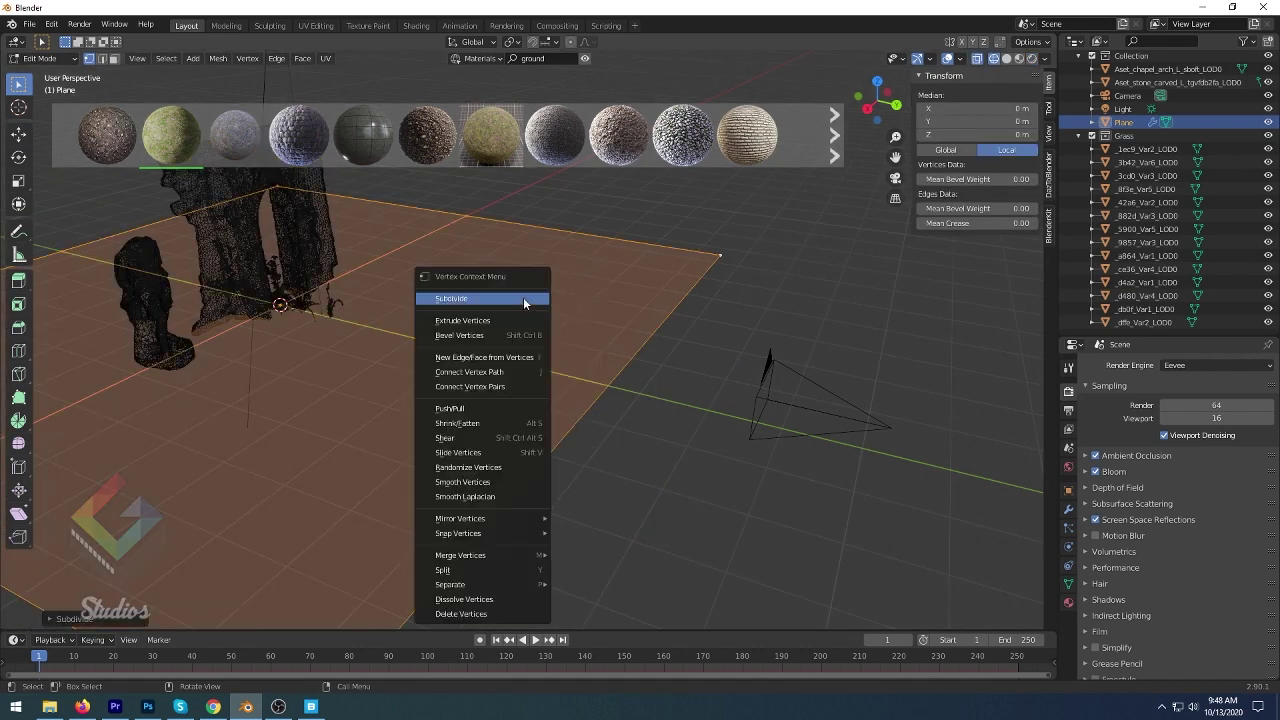
click(524, 302)
right_click(520, 300)
click(520, 300)
right_click(518, 299)
click(516, 302)
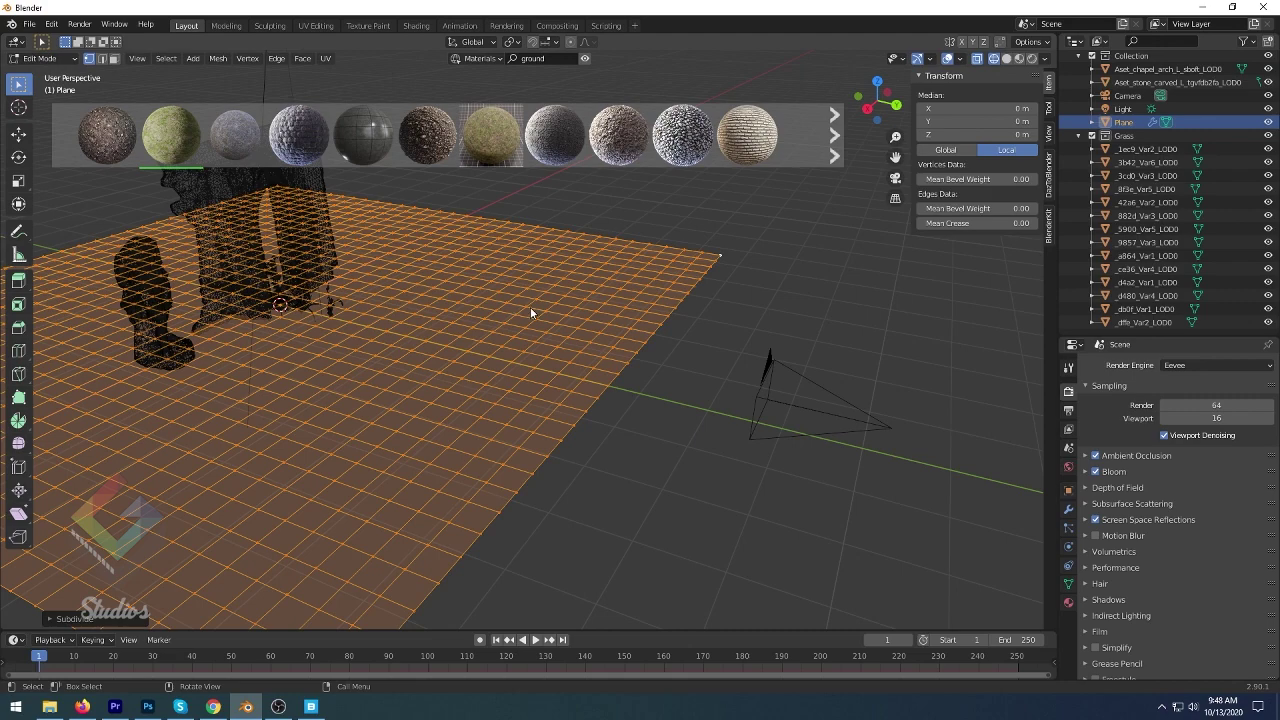
- UV-unwrap the plane and return to Object Mode
click(326, 58)
click(360, 80)
key(Tab)
- In Material Preview, give the grass plane a new material, then swap it for Mossy ground
click(1019, 59)
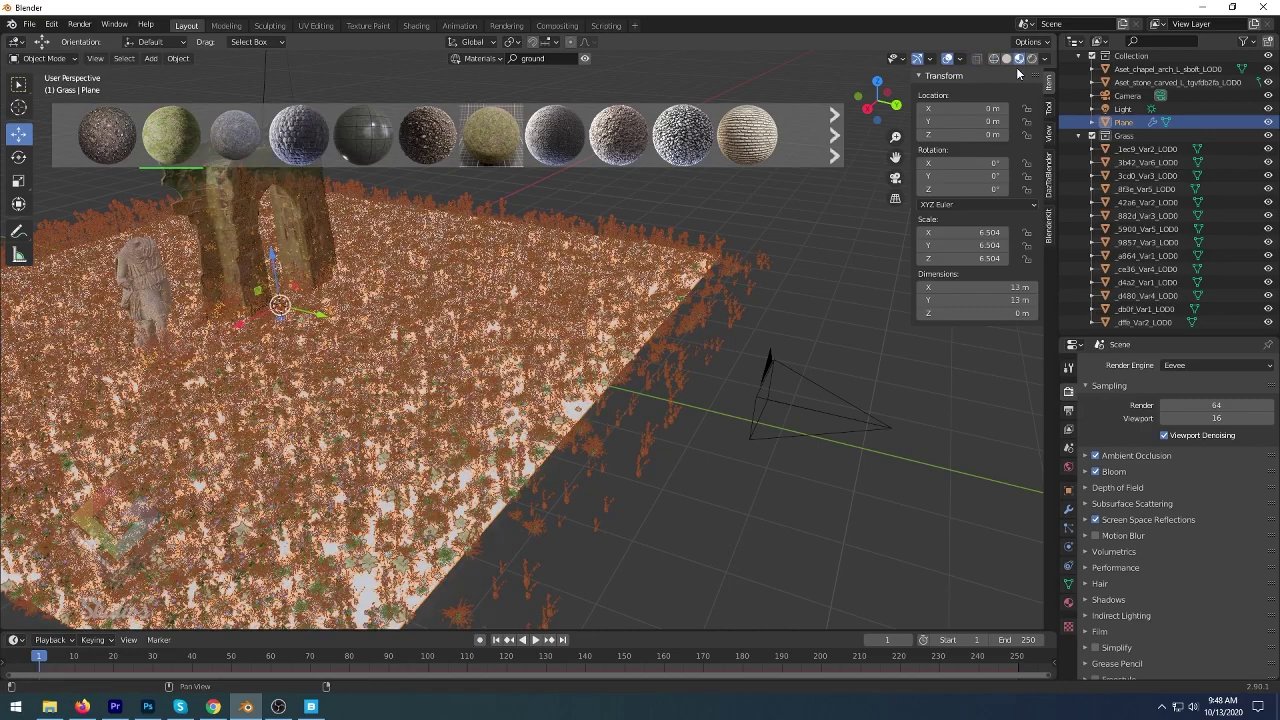
mouse_move(736, 271)
middle_down()
mouse_move(624, 429)
mouse_move(640, 330)
middle_up()
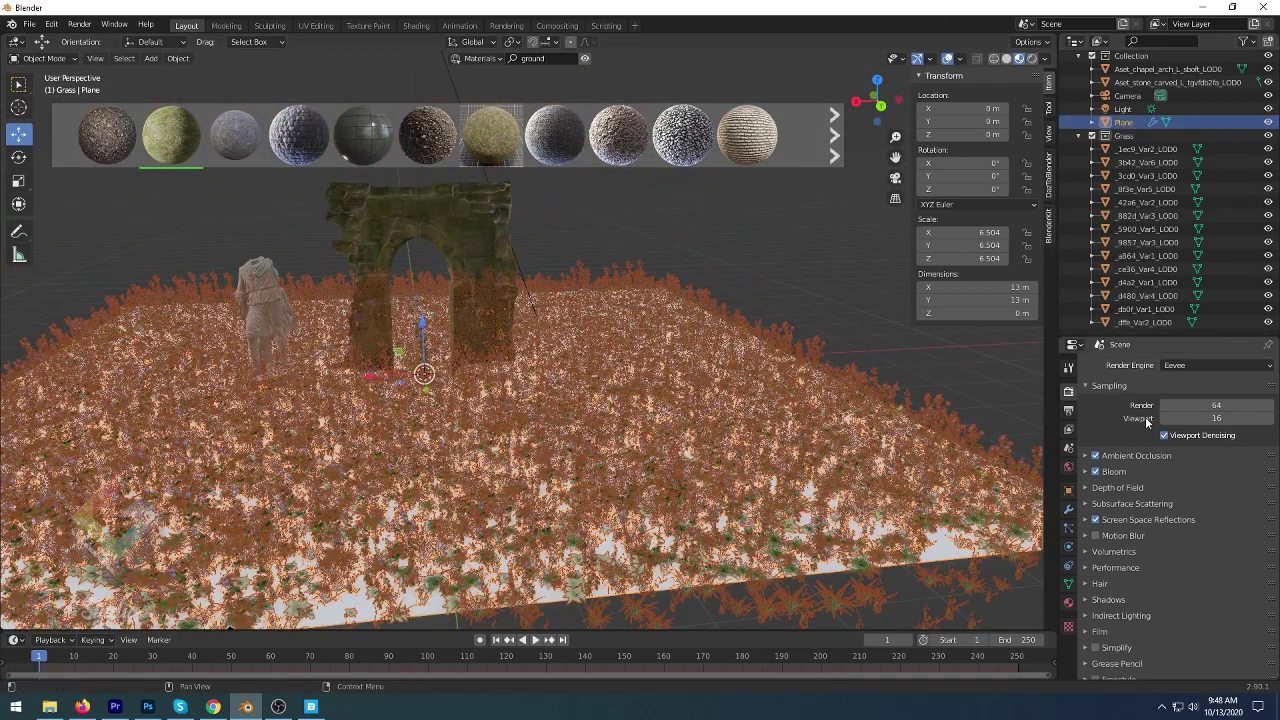
click(1068, 602)
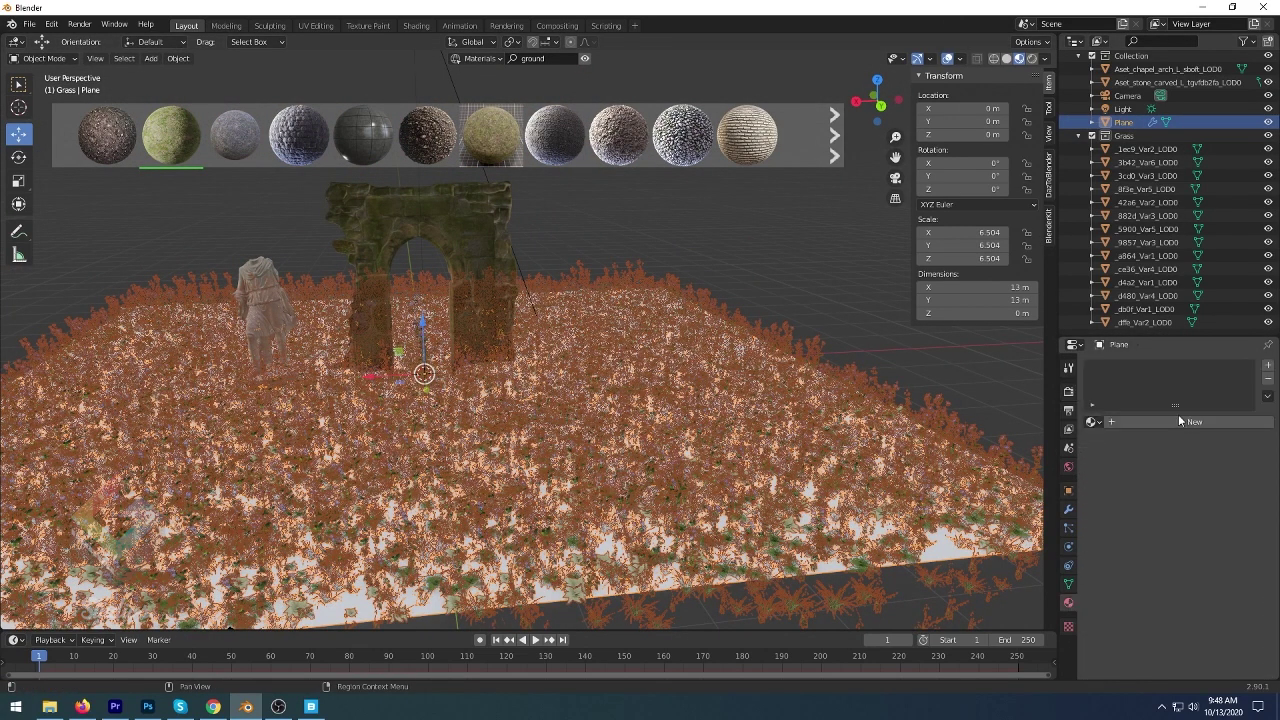
click(1180, 420)
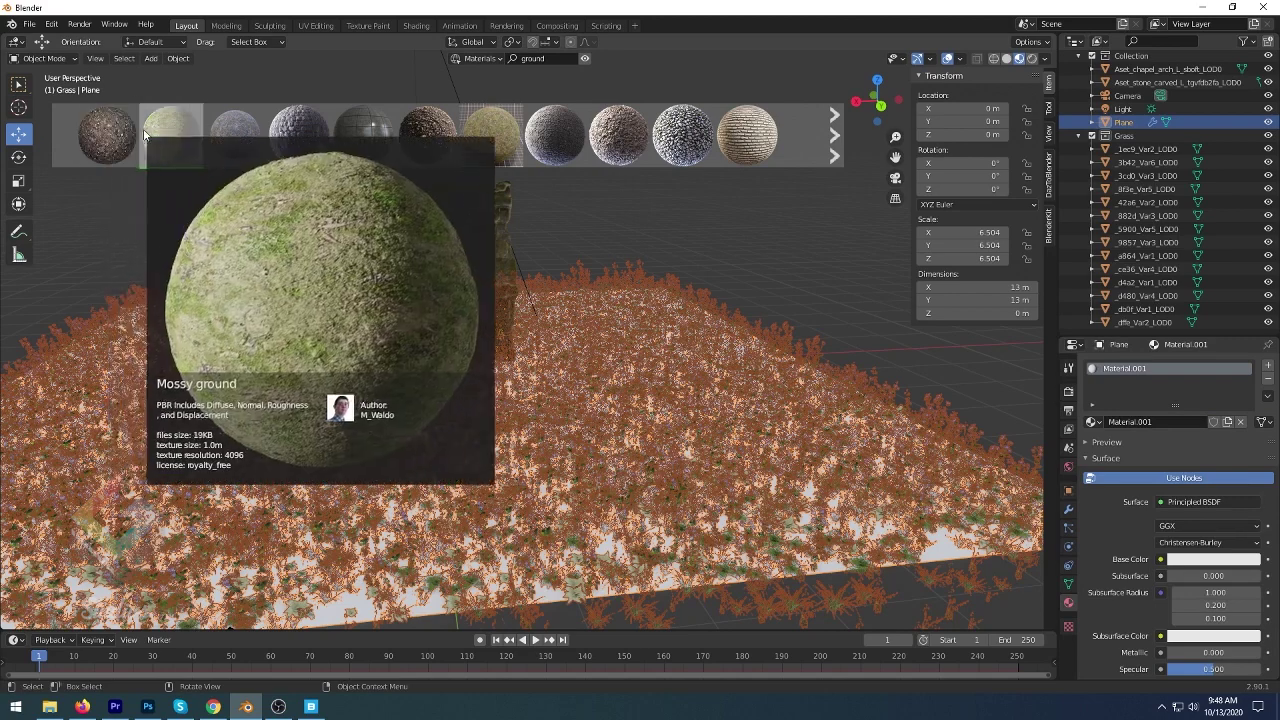
mouse_move(171, 135)
mouse_down()
mouse_move(262, 530)
mouse_move(208, 482)
mouse_up()
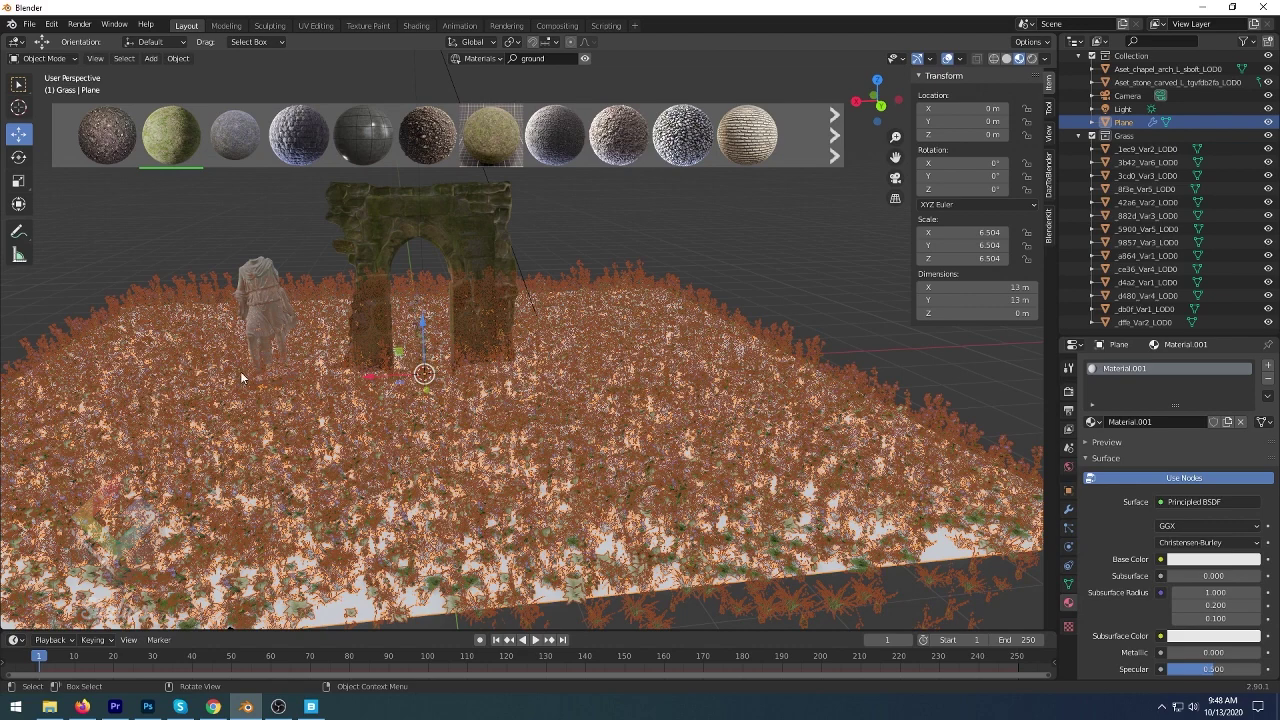
click(1100, 421)
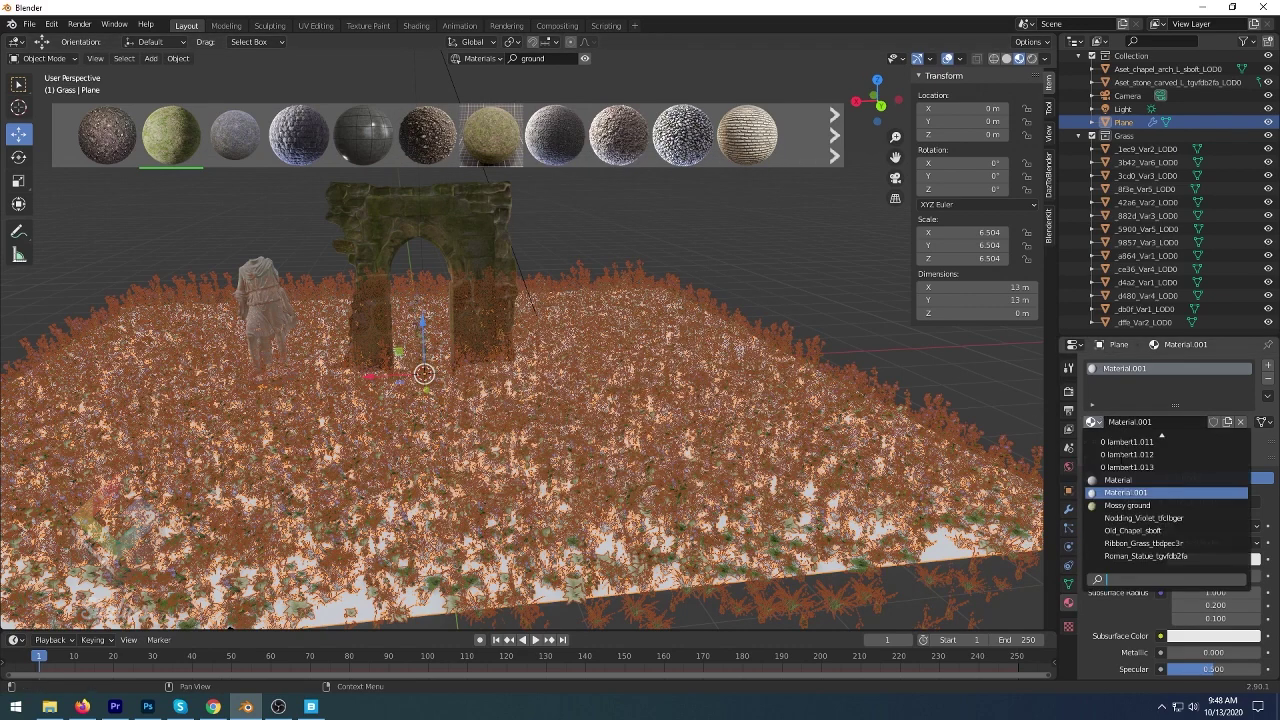
click(1116, 506)
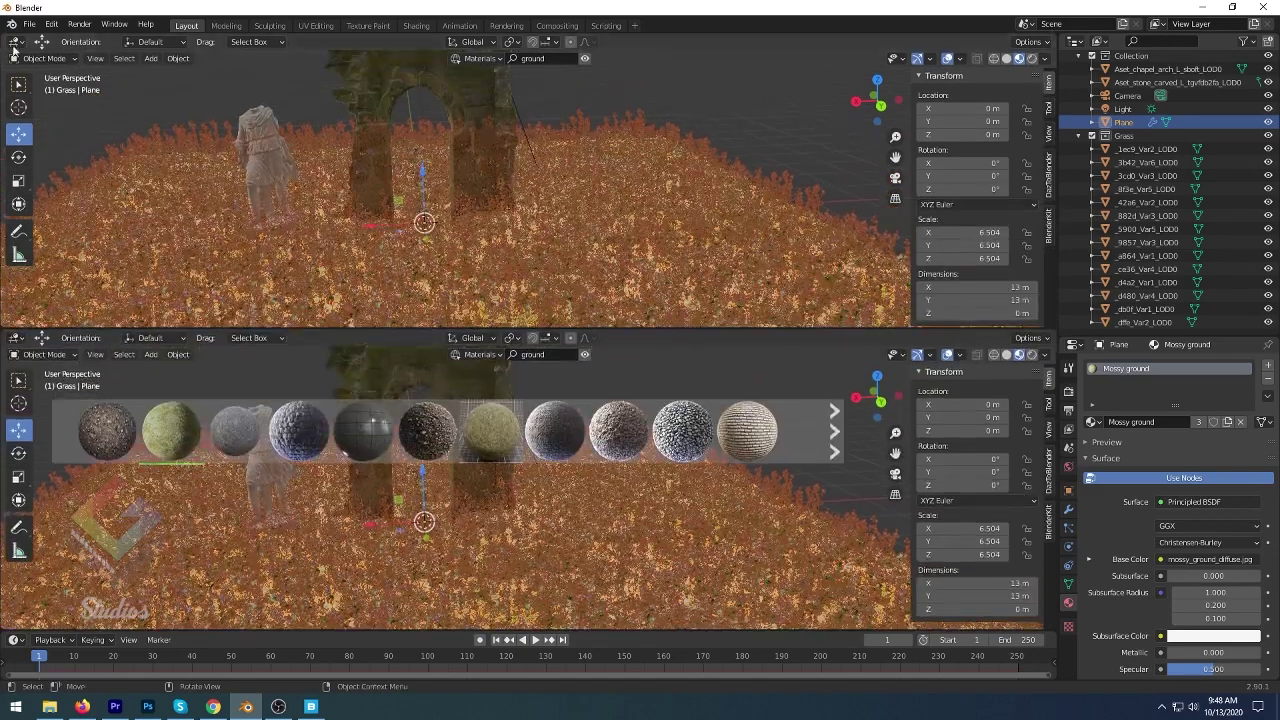
- Show Mossy ground's shader nodes in the upper area, panning to Normal Map and Displacement
click(15, 41)
click(48, 164)
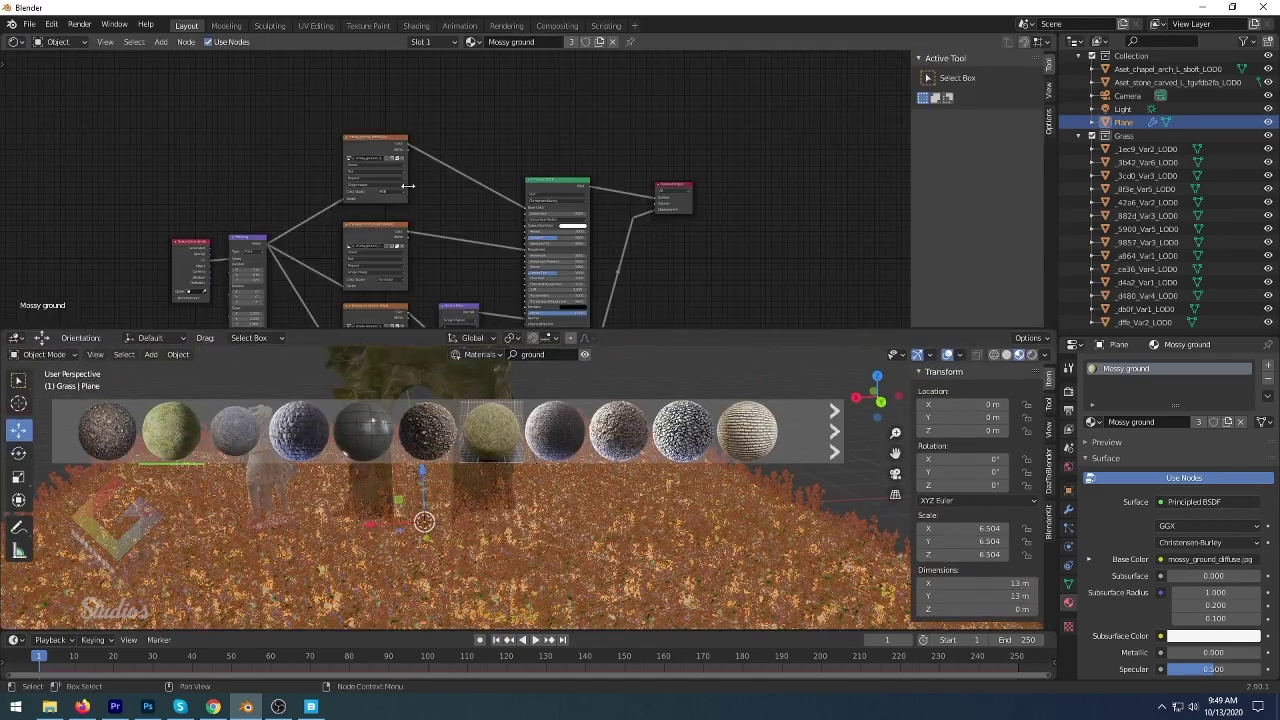
middle_drag(520, 160, 592, 139)
scroll(437, 278, up, 3)
middle_drag(437, 278, 454, 157)
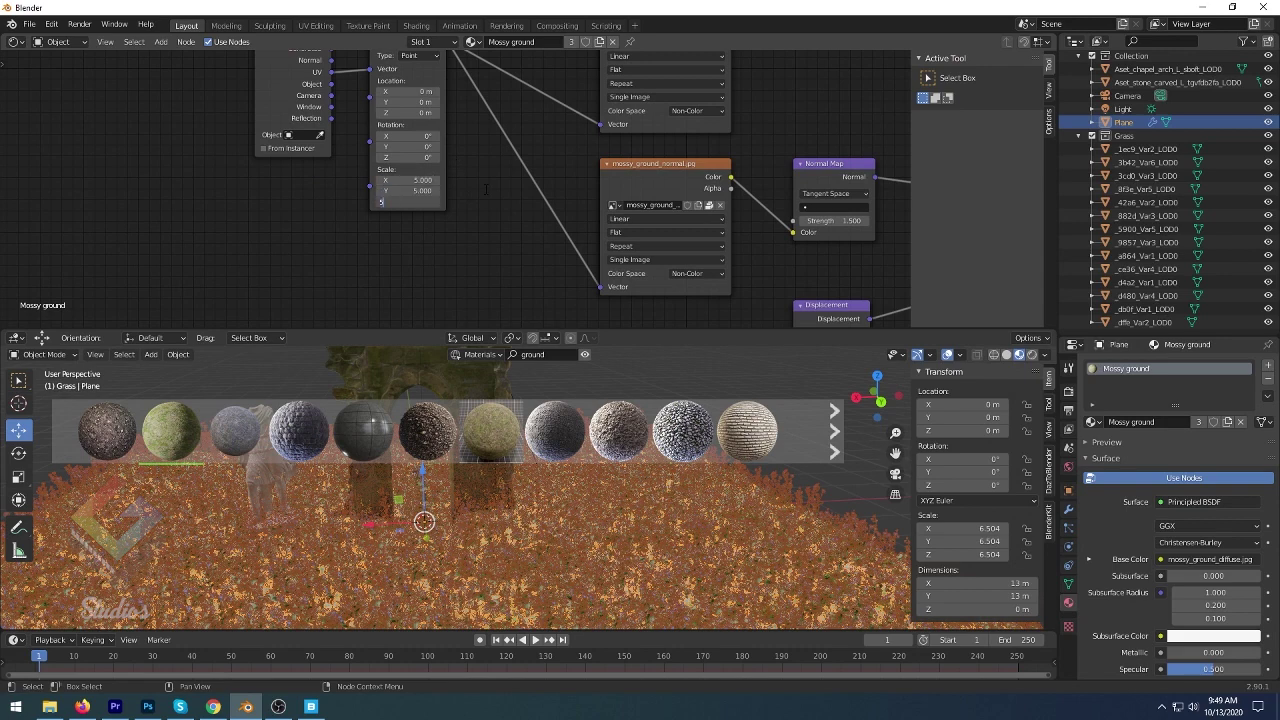
scroll(647, 488, down, 5)
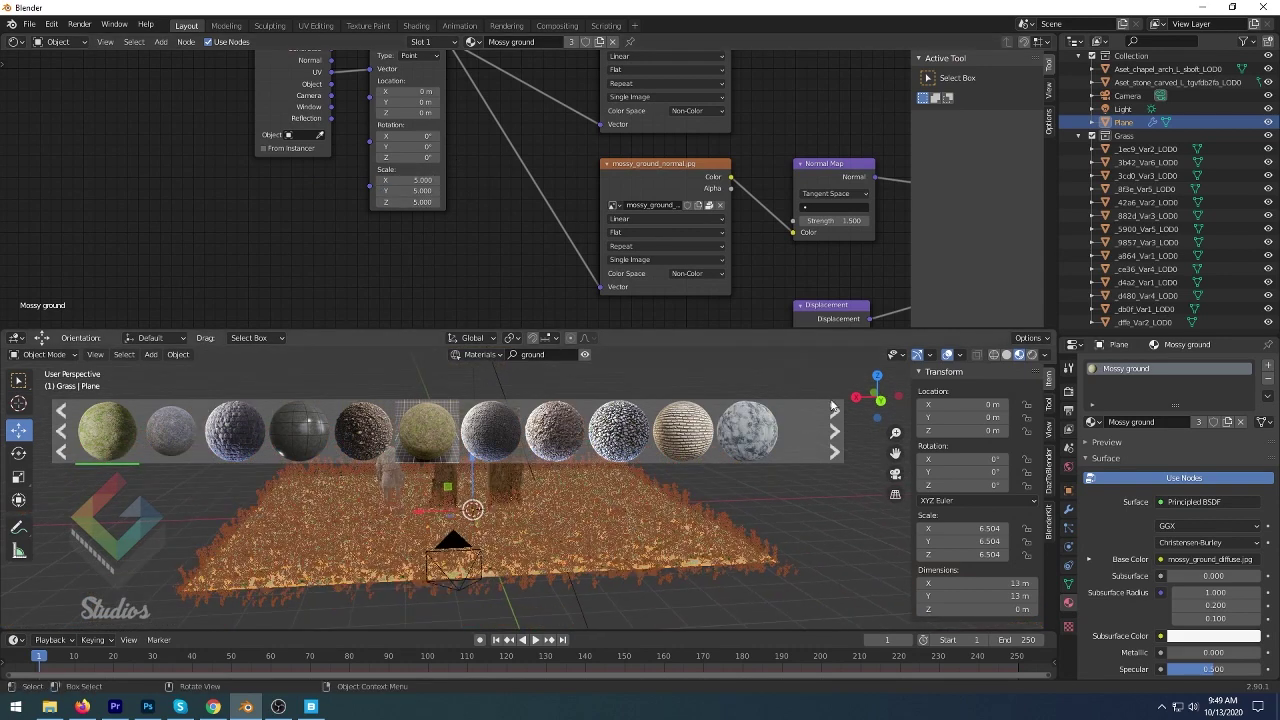
- Enlarge the 3D view, deselect everything and orbit around the ruins
drag(754, 329, 592, 60)
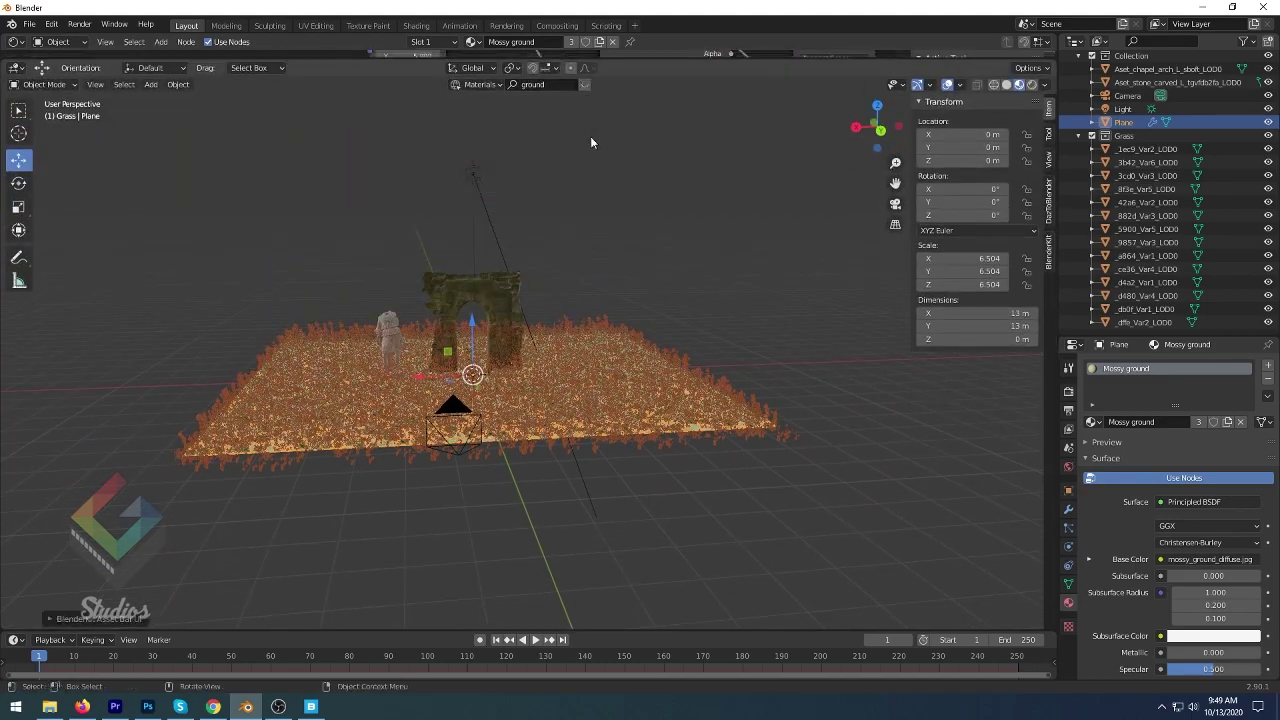
scroll(556, 364, up, 5)
scroll(556, 370, up, 2)
scroll(603, 415, up, 2)
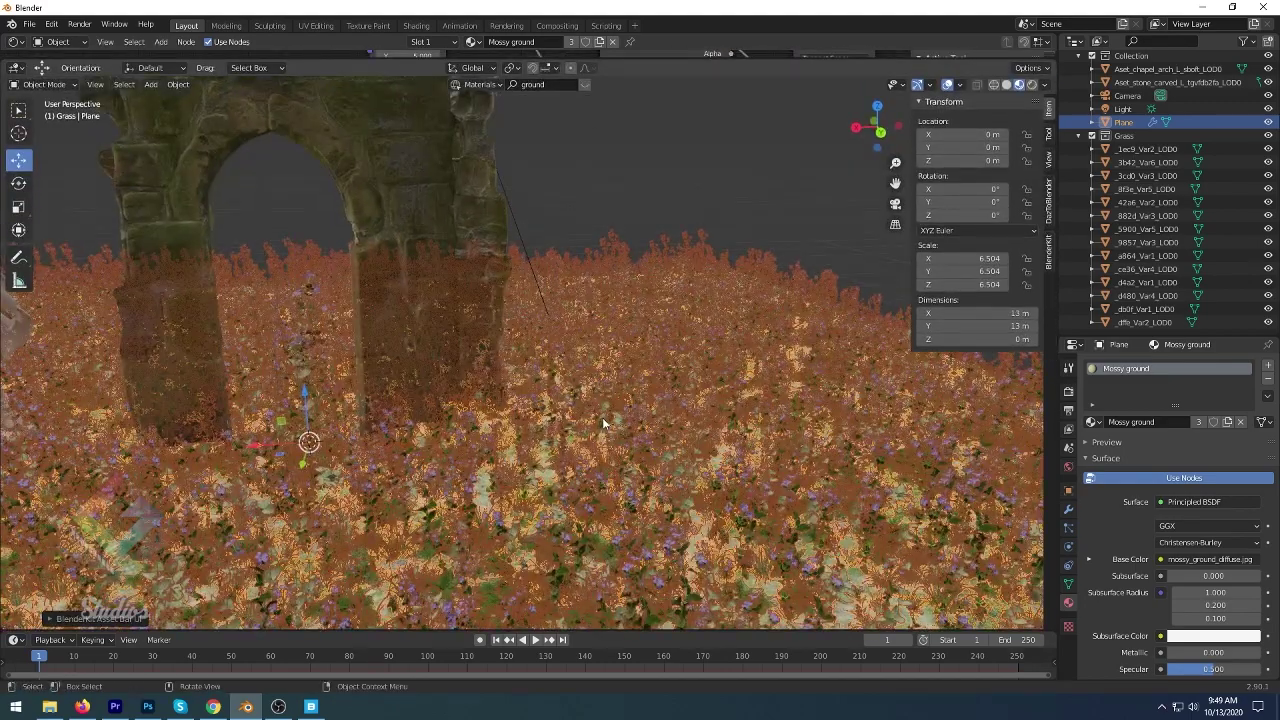
key(alt+a)
scroll(490, 612, down, 5)
middle_drag(490, 612, 555, 500)
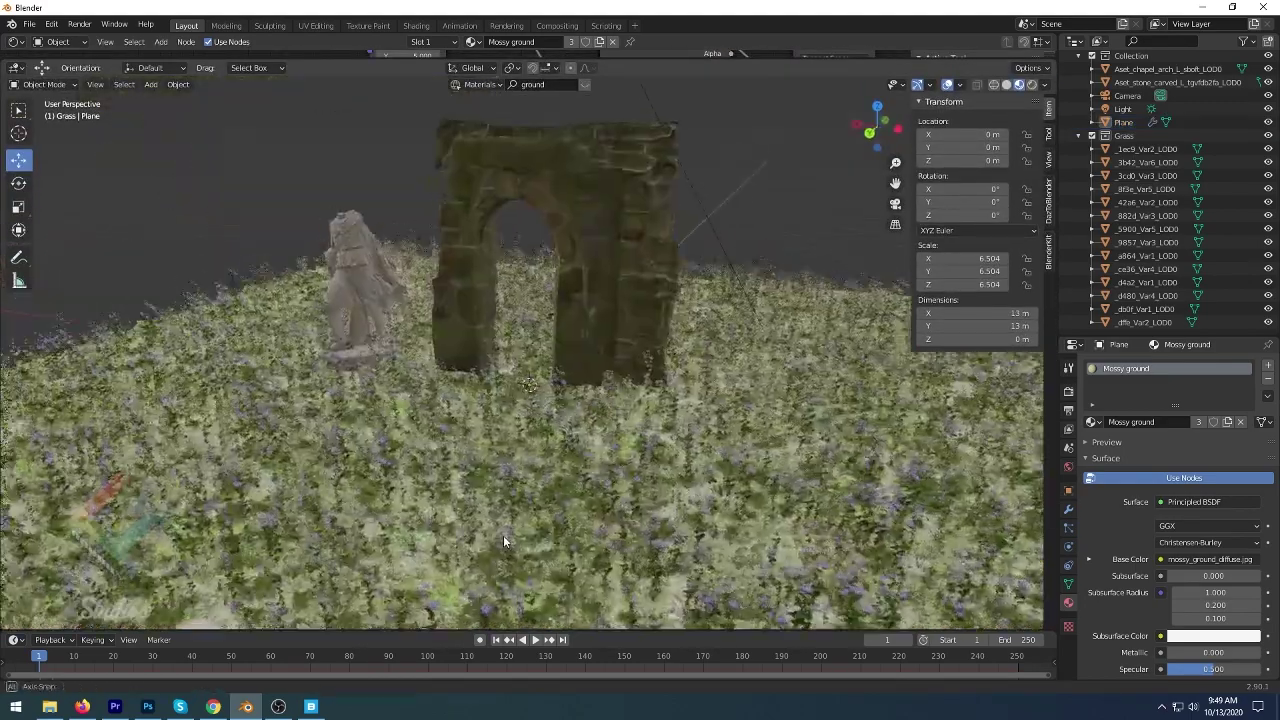
- Switch to Rendered shading and join the areas back into a single 3D view
click(1031, 85)
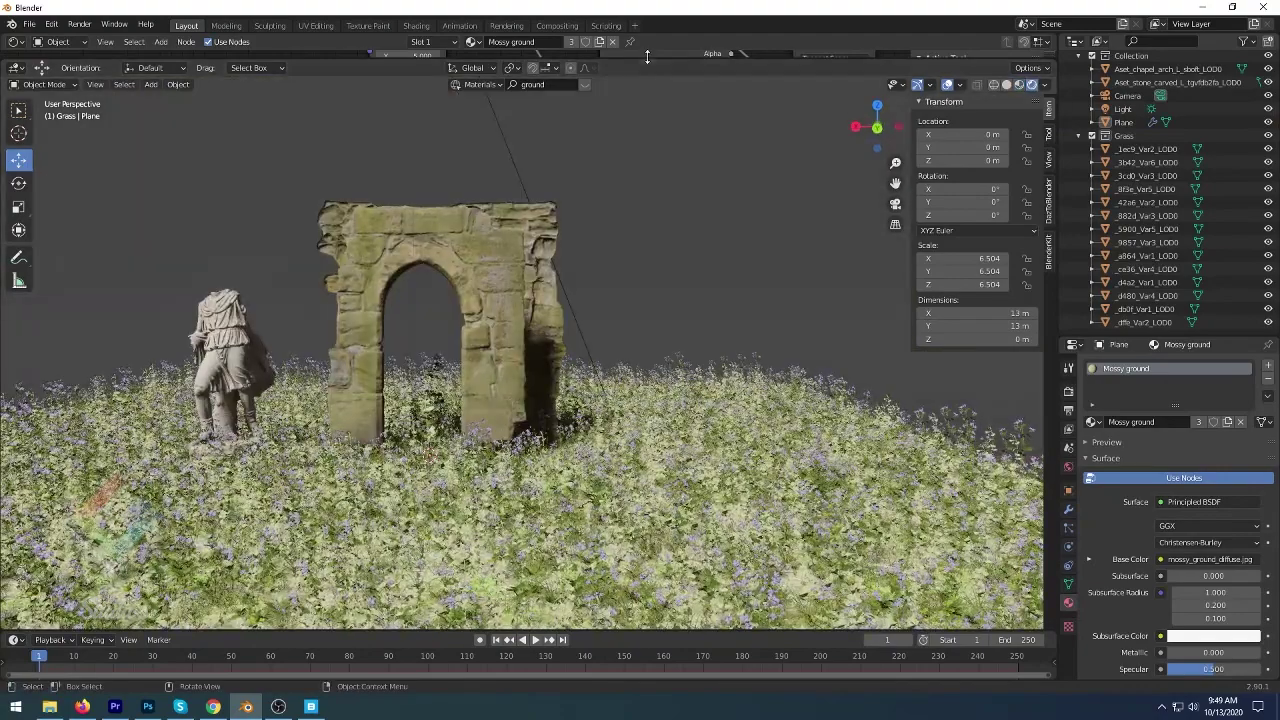
right_click(605, 54)
click(623, 93)
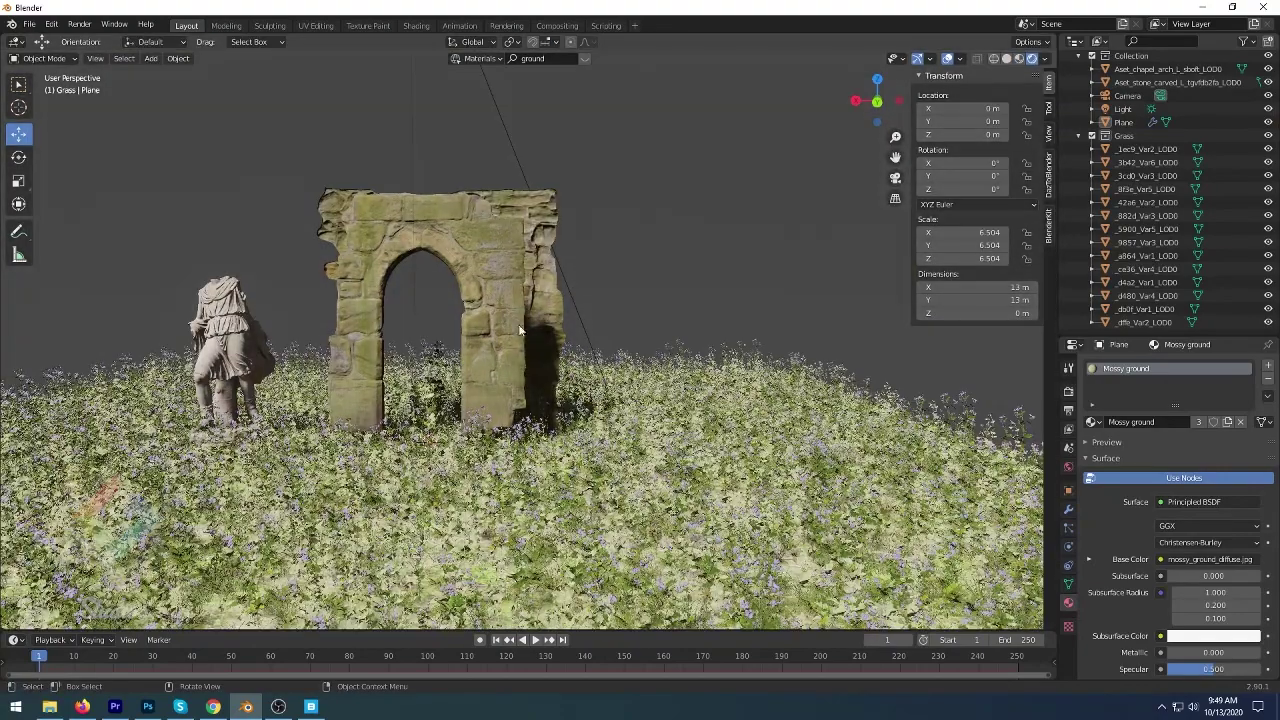
scroll(549, 397, down, 3)
middle_drag(549, 380, 568, 440)
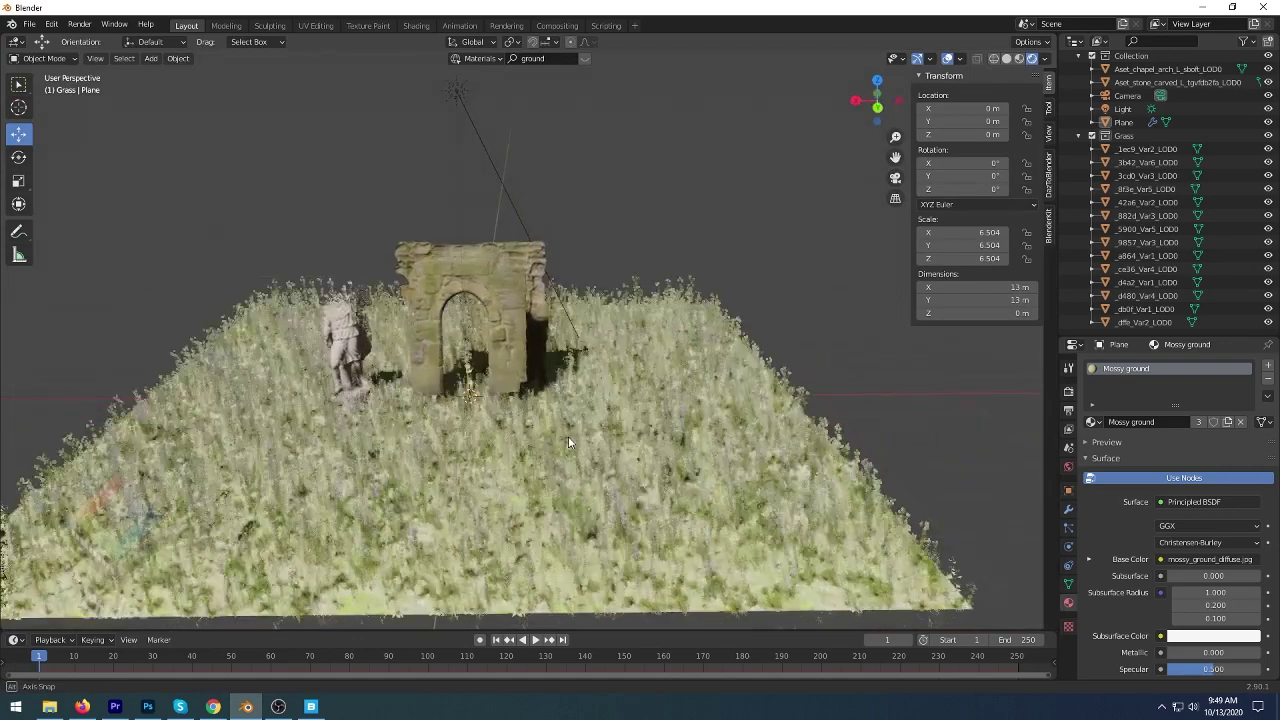
- Move the statue toward the front of the meadow
click(352, 405)
middle_drag(375, 438, 413, 376)
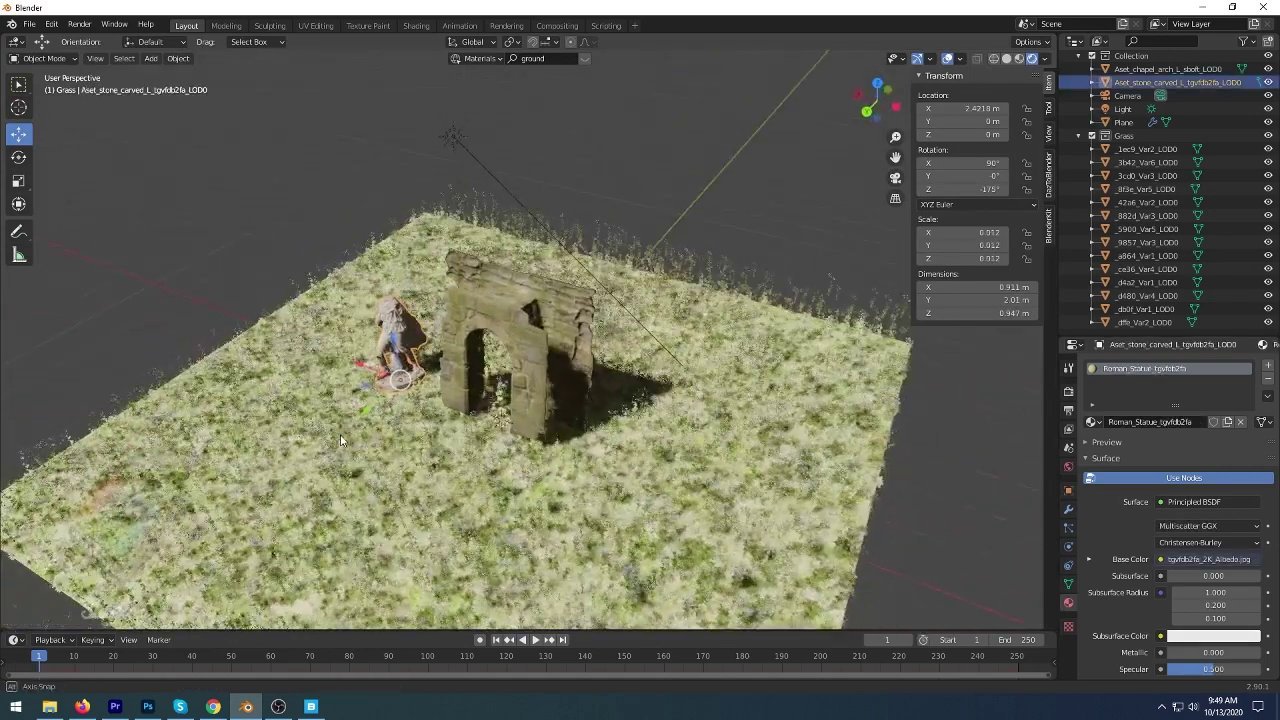
mouse_move(375, 407)
mouse_down()
mouse_move(285, 427)
mouse_move(537, 398)
mouse_up()
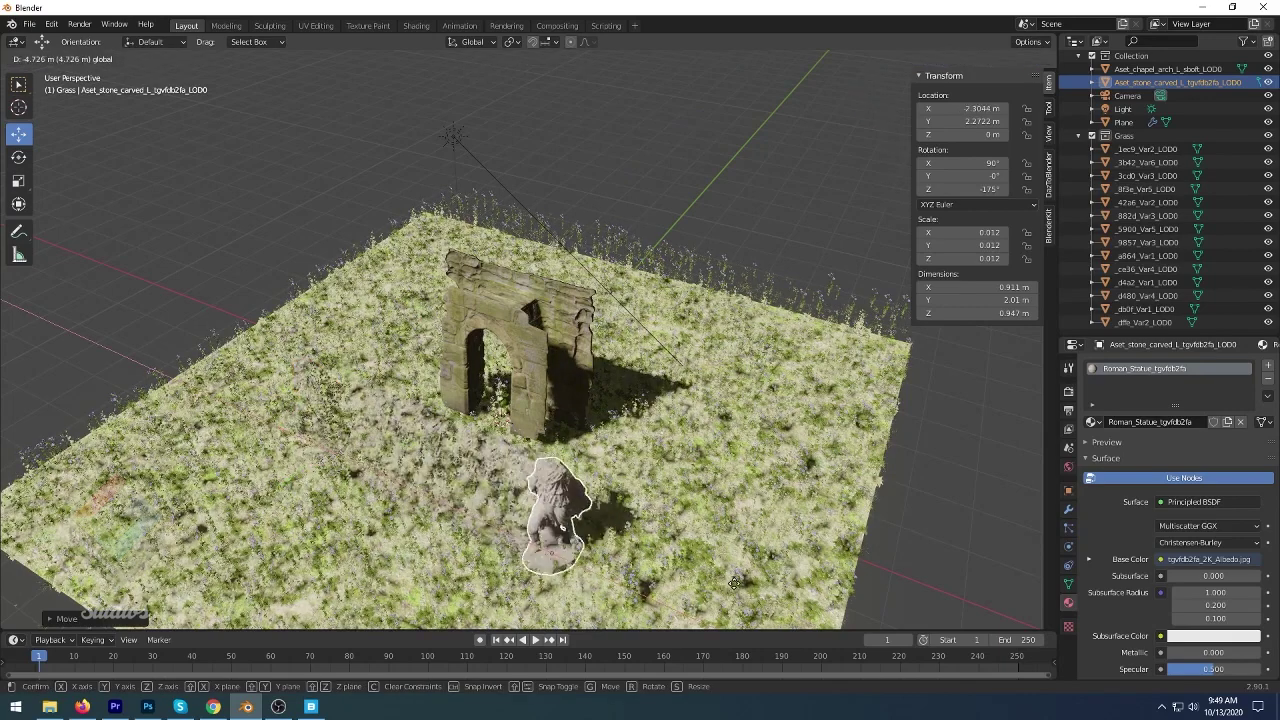
- Shift the stone arch across the grass to X 2.1335 m, Y -0.795 m
click(537, 398)
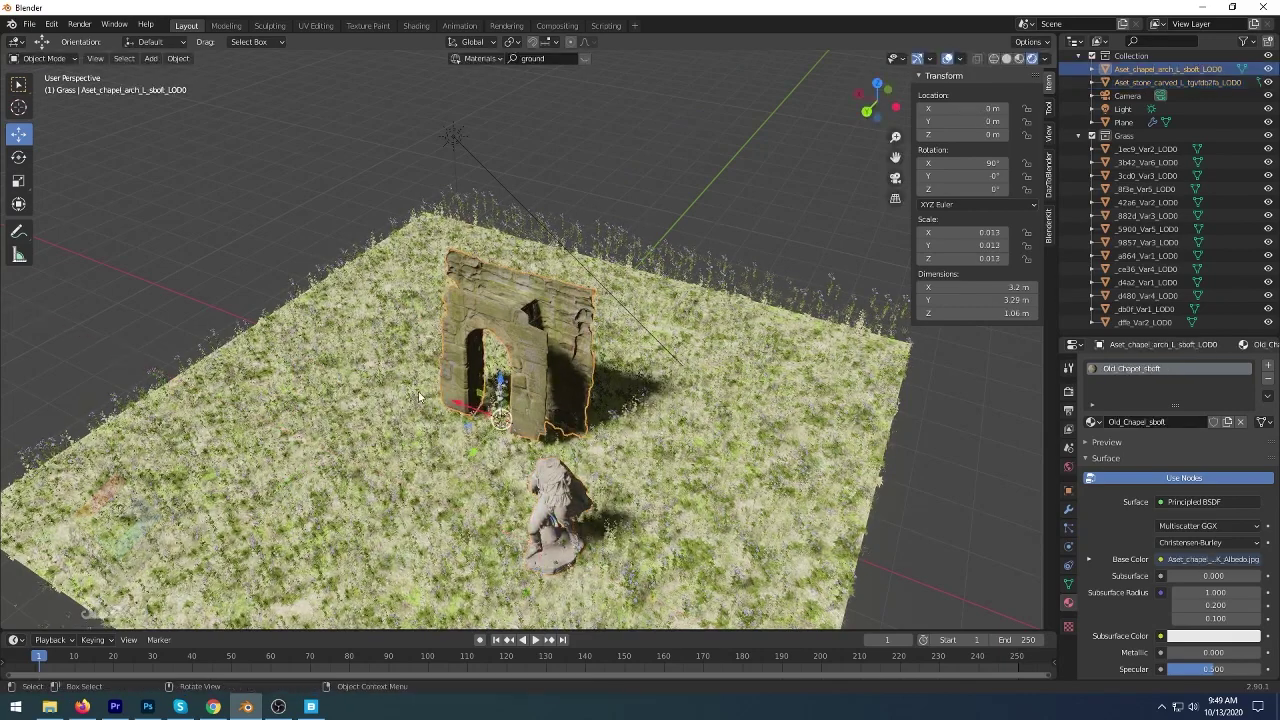
mouse_move(537, 398)
mouse_down()
mouse_move(397, 421)
mouse_move(425, 405)
mouse_up()
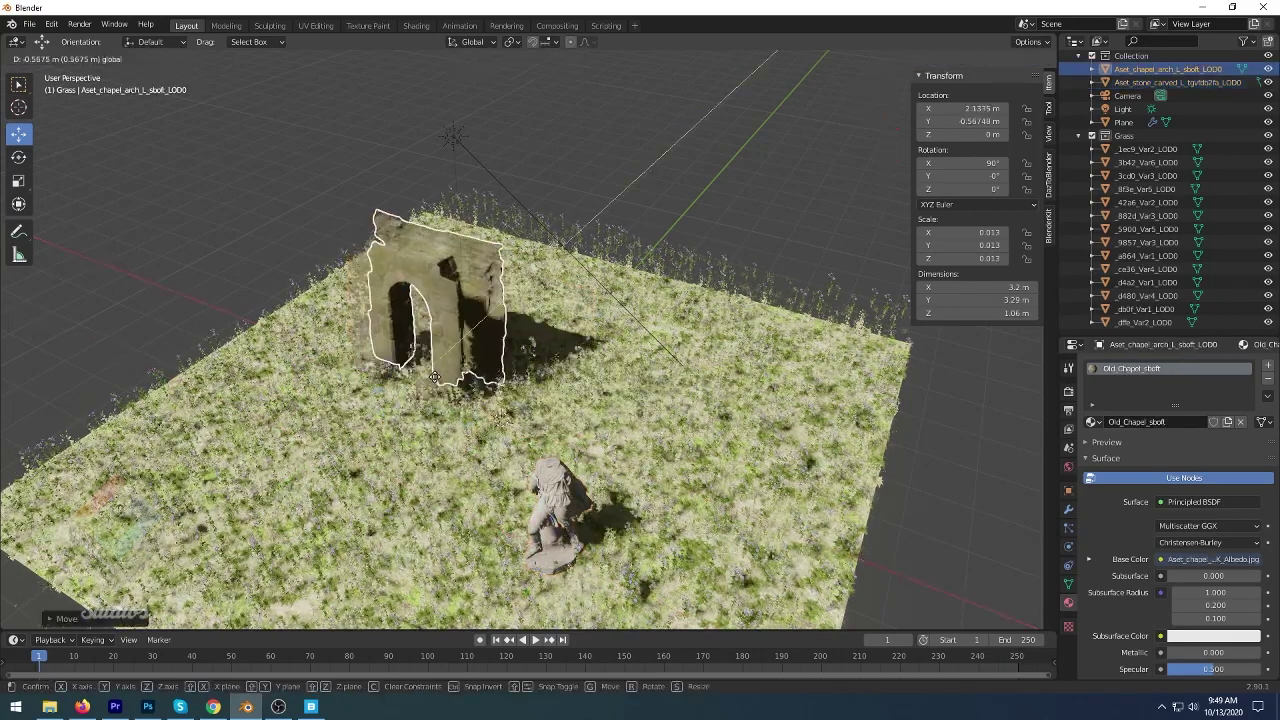
key(shift+a)
mouse_move(611, 380)
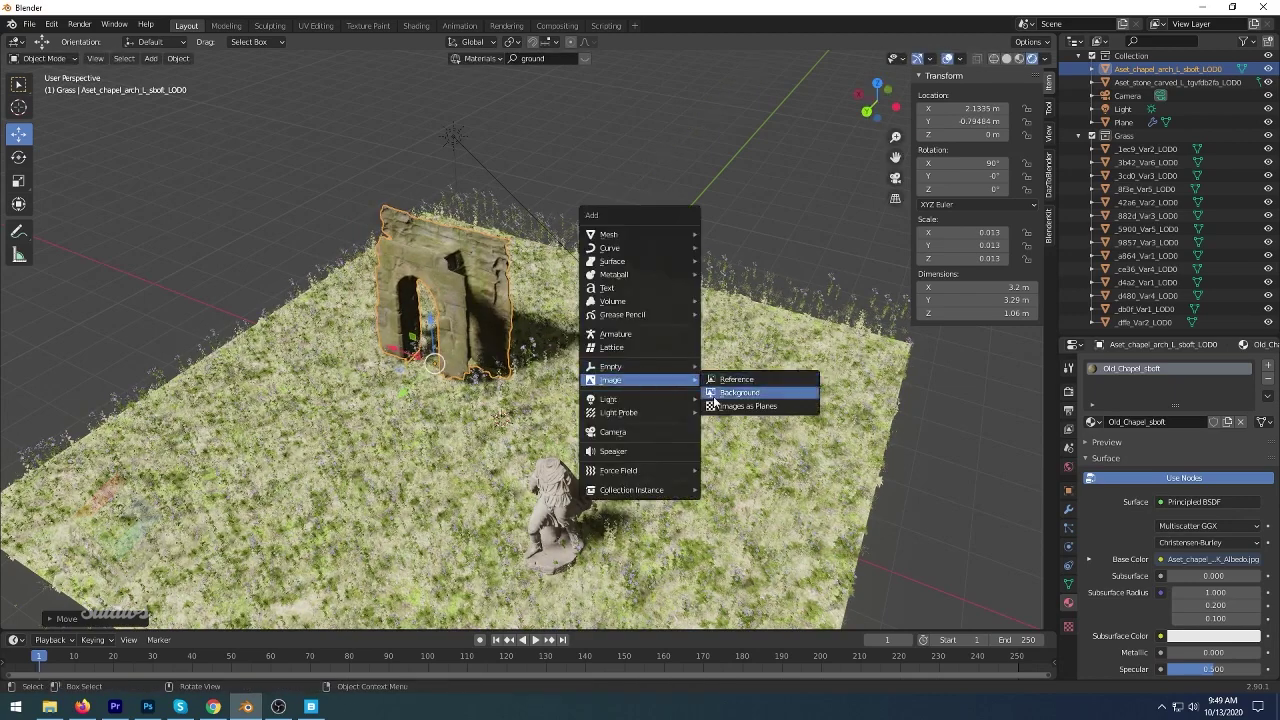
- Import the greek column PNG from Desktop > Blender Tutorial as an image plane
click(722, 407)
click(304, 240)
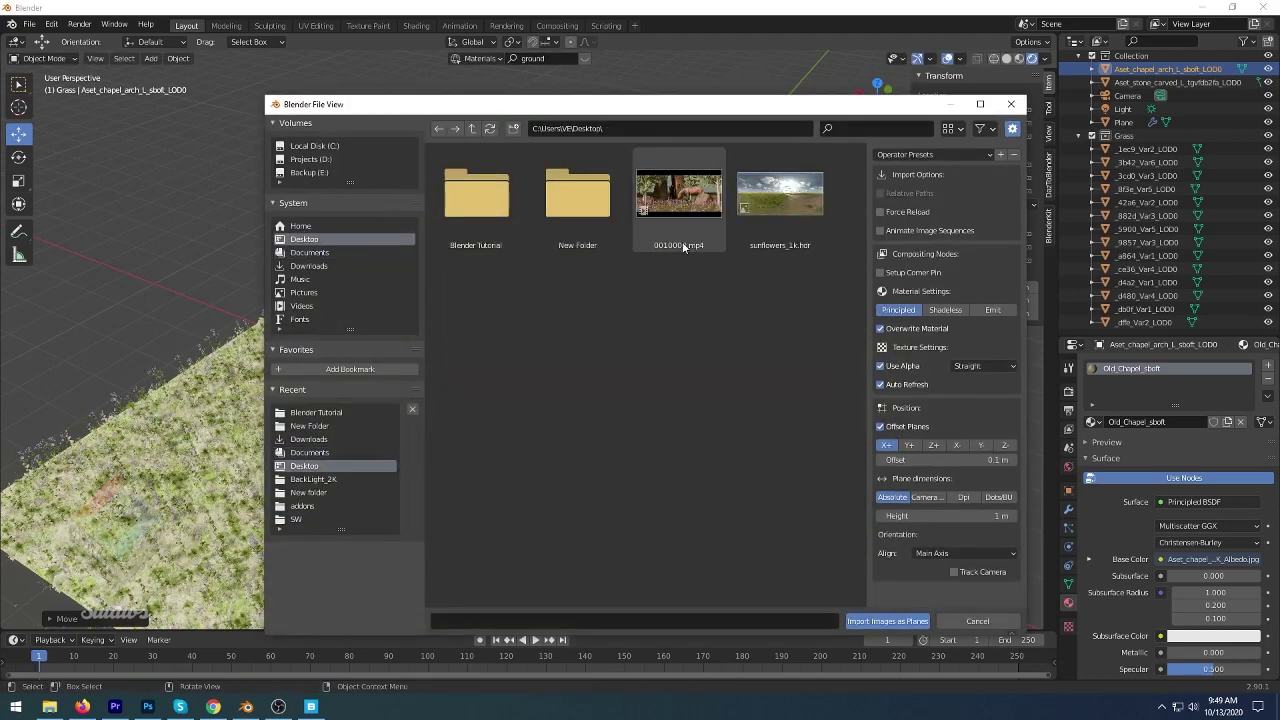
double_click(490, 200)
click(518, 318)
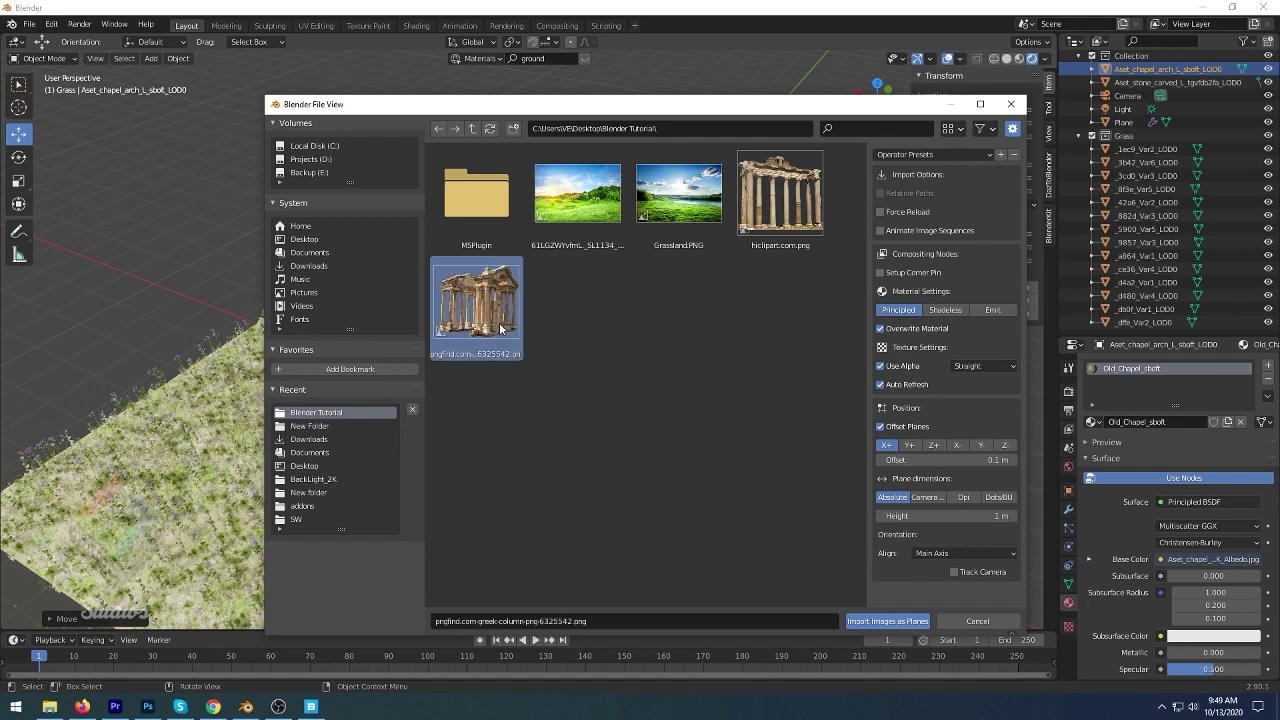
click(866, 619)
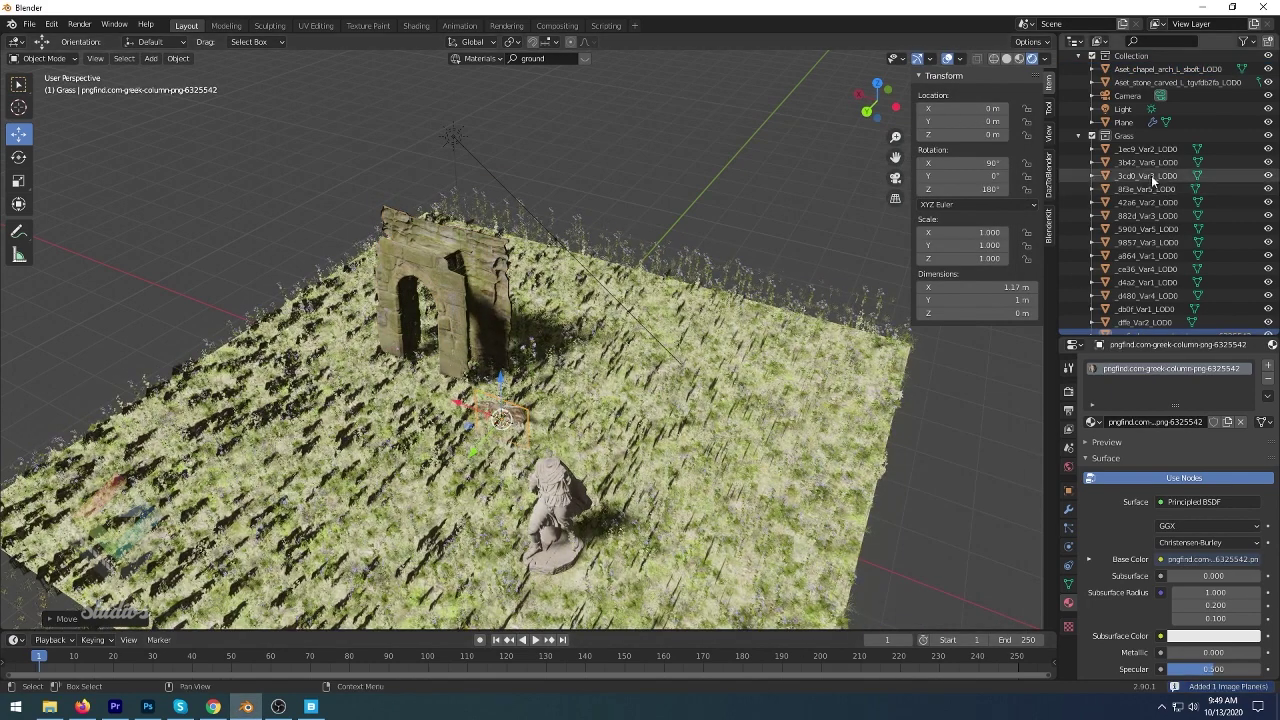
scroll(1180, 300, down, 1)
drag(1180, 322, 1130, 84)
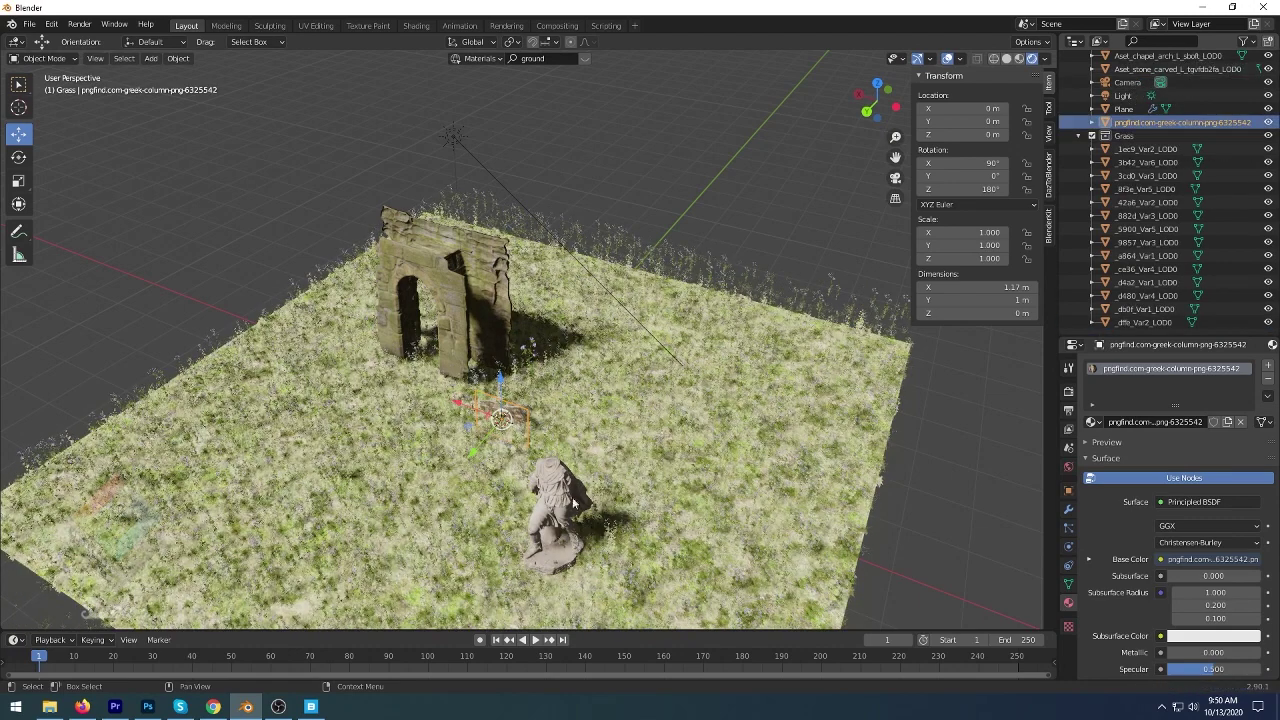
- Move the temple image back along Y and scale it to about 5.185
key(g)
key(y)
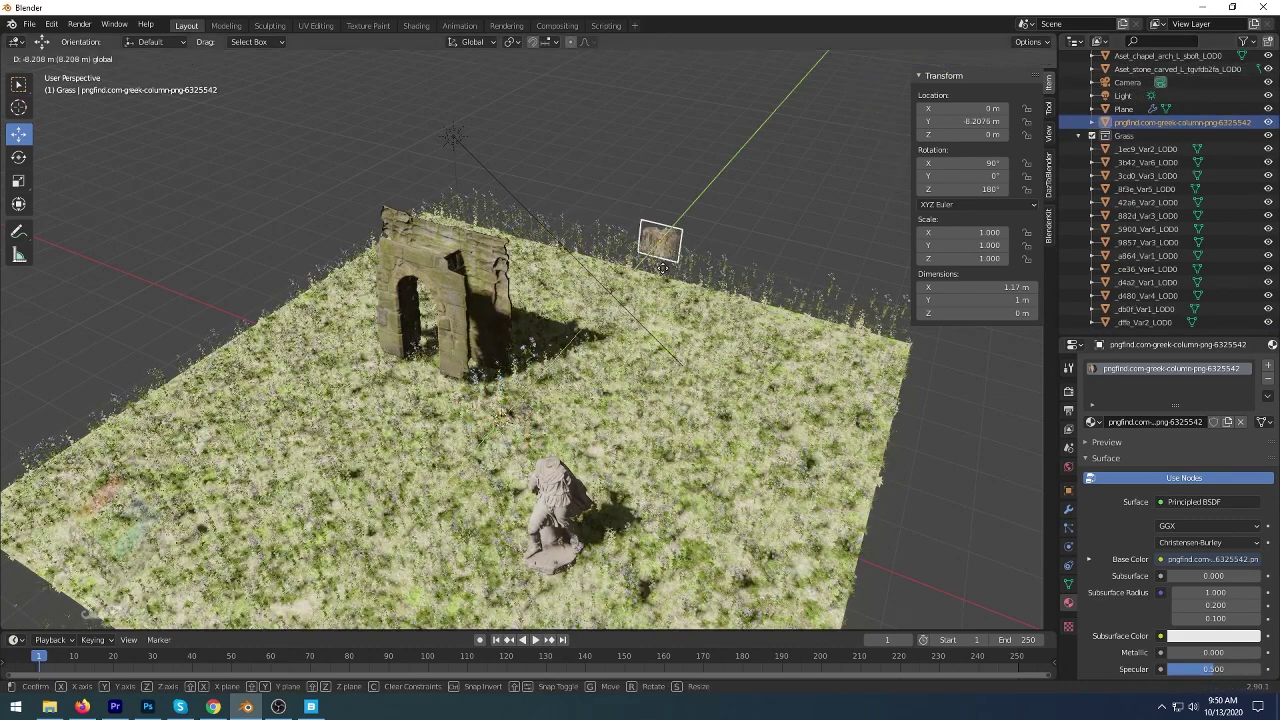
click(670, 352)
key(s)
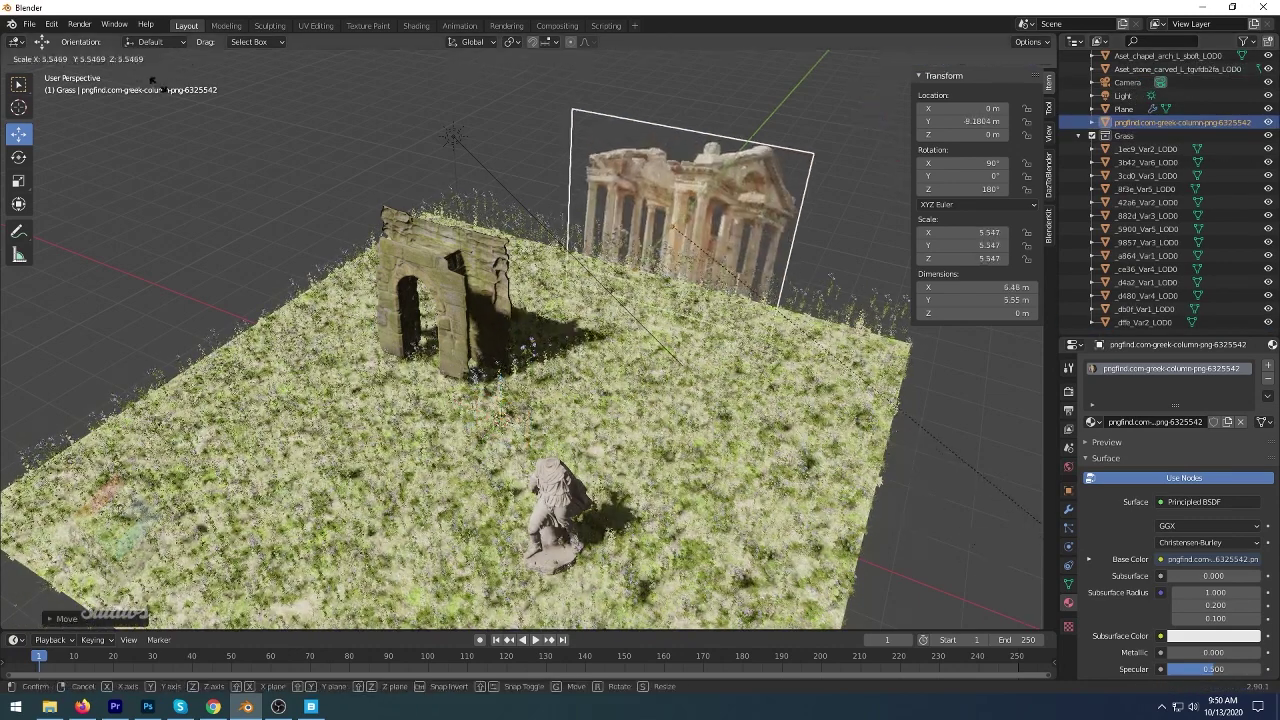
click(474, 175)
key(s)
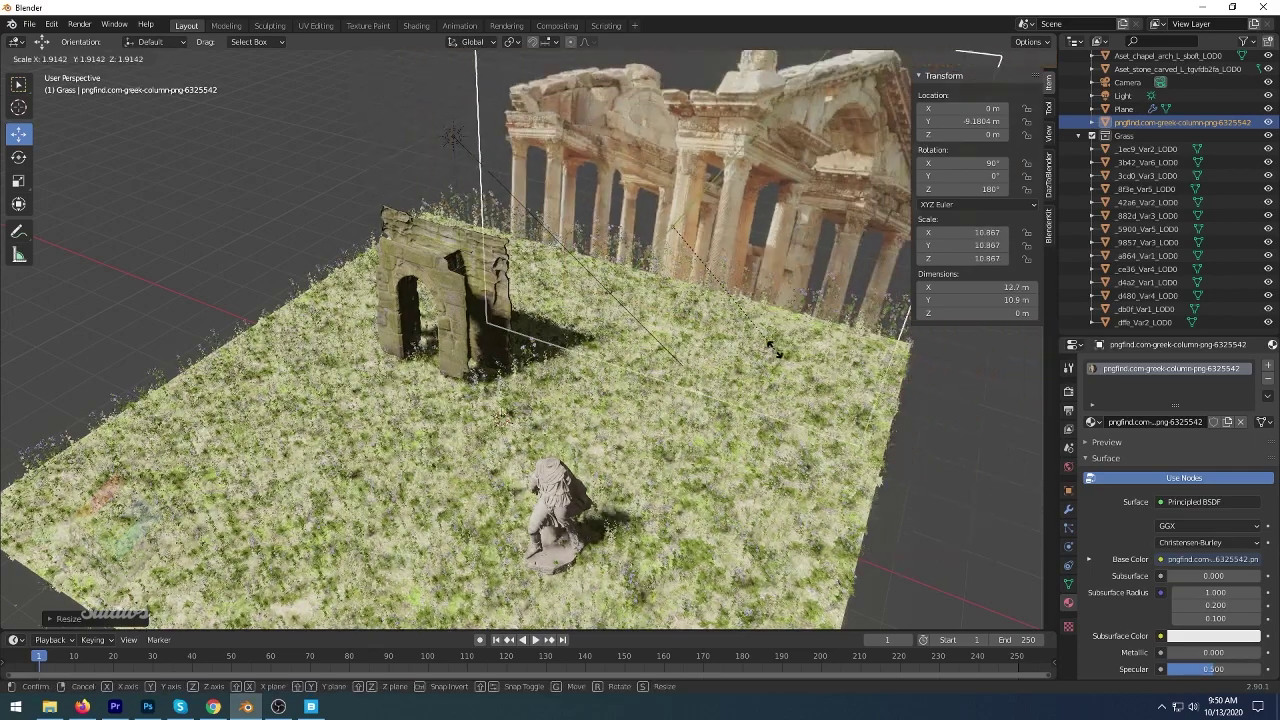
click(656, 274)
- In camera view, raise the temple image and slide it left behind the arch
key(KP_0)
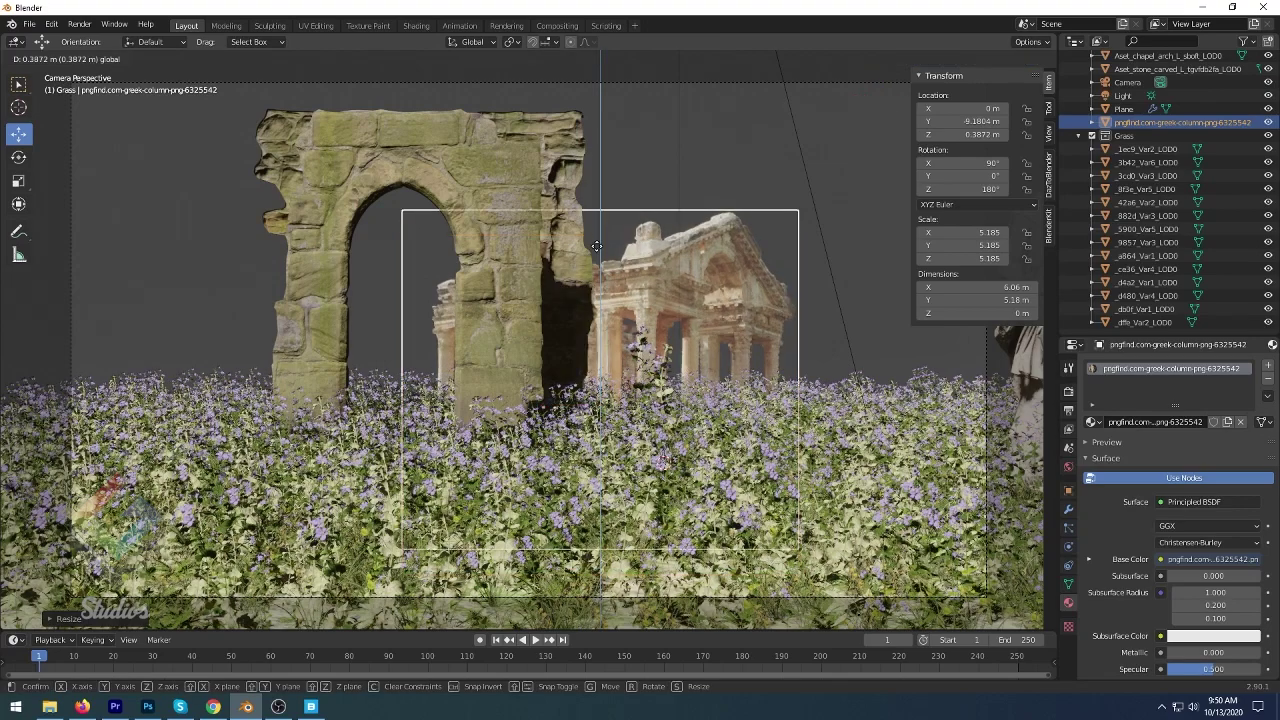
drag(604, 355, 604, 212)
drag(546, 265, 262, 265)
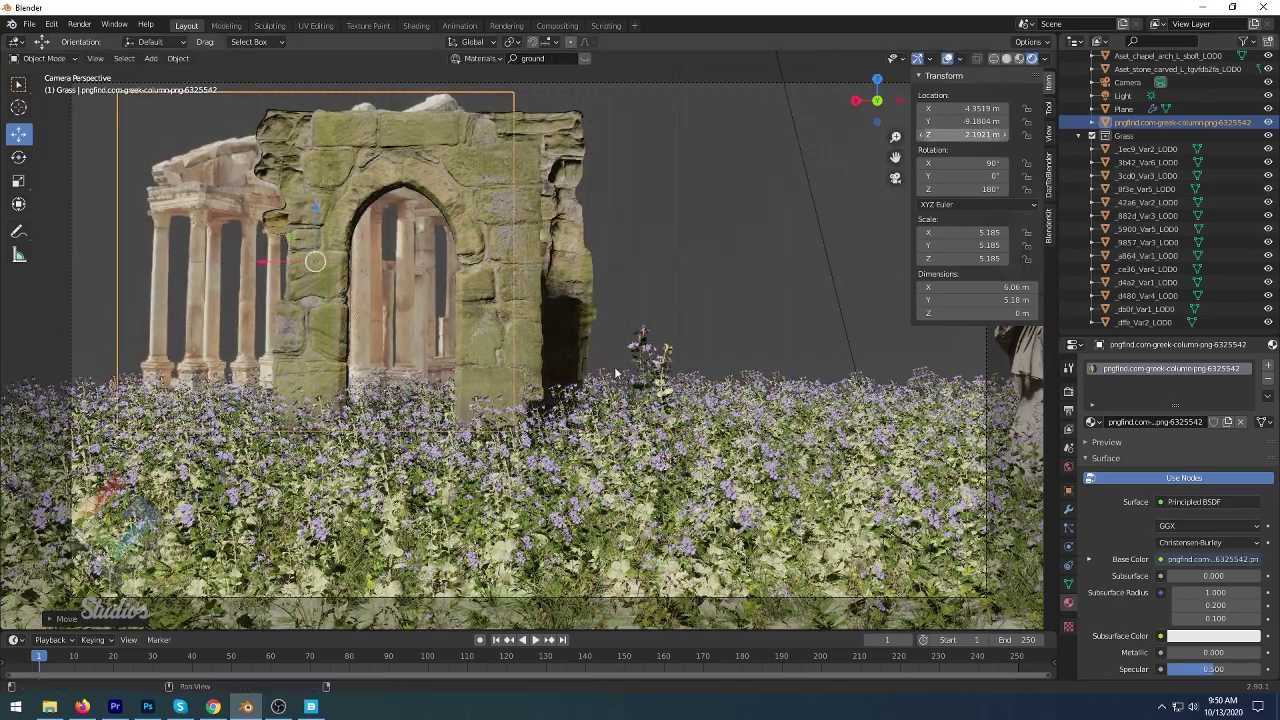
scroll(696, 353, down, 3)
middle_drag(696, 353, 641, 186)
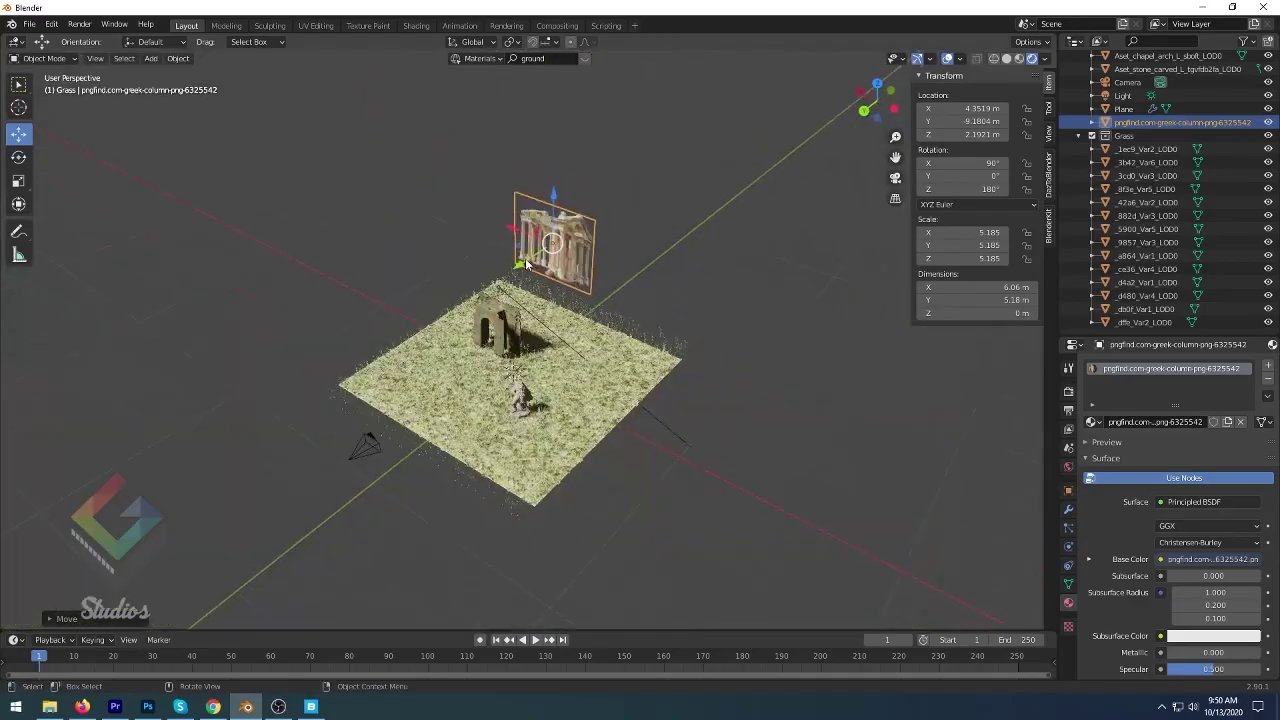
- Push the greek-column plane back to Y -21.011 m and import hiclipart.com.png as an image plane
drag(519, 265, 684, 324)
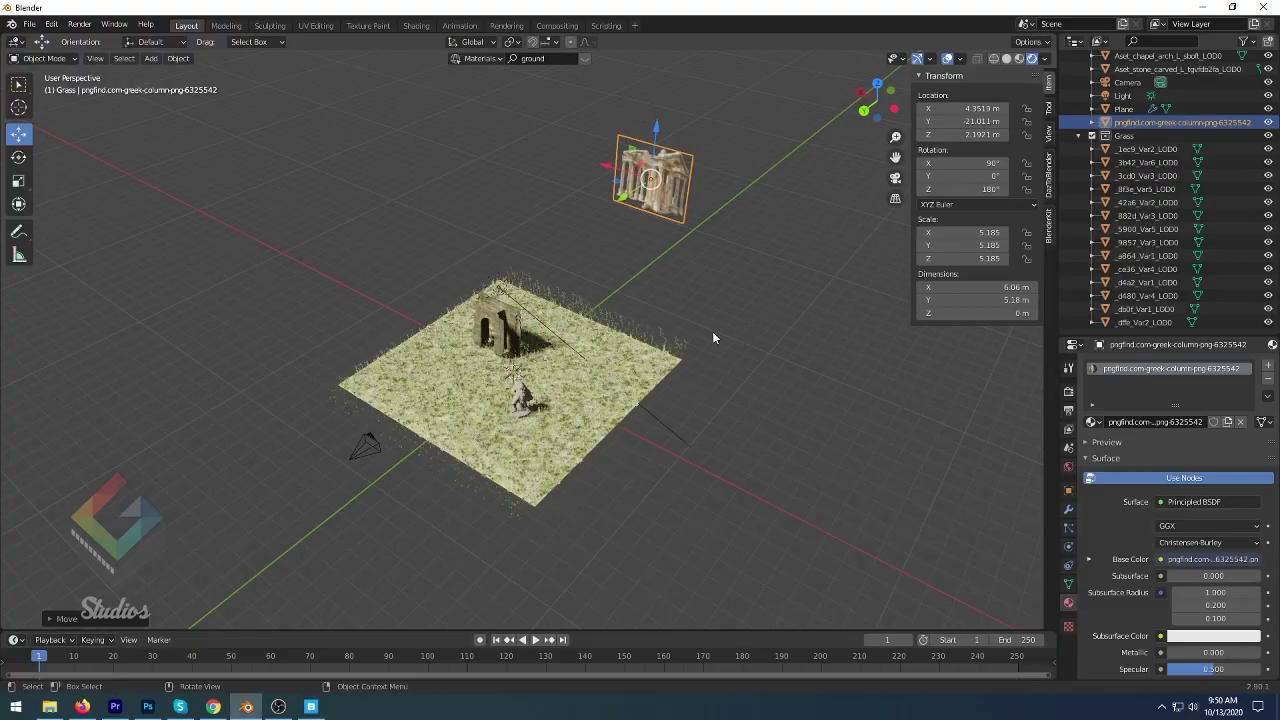
key(shift+a)
click(785, 356)
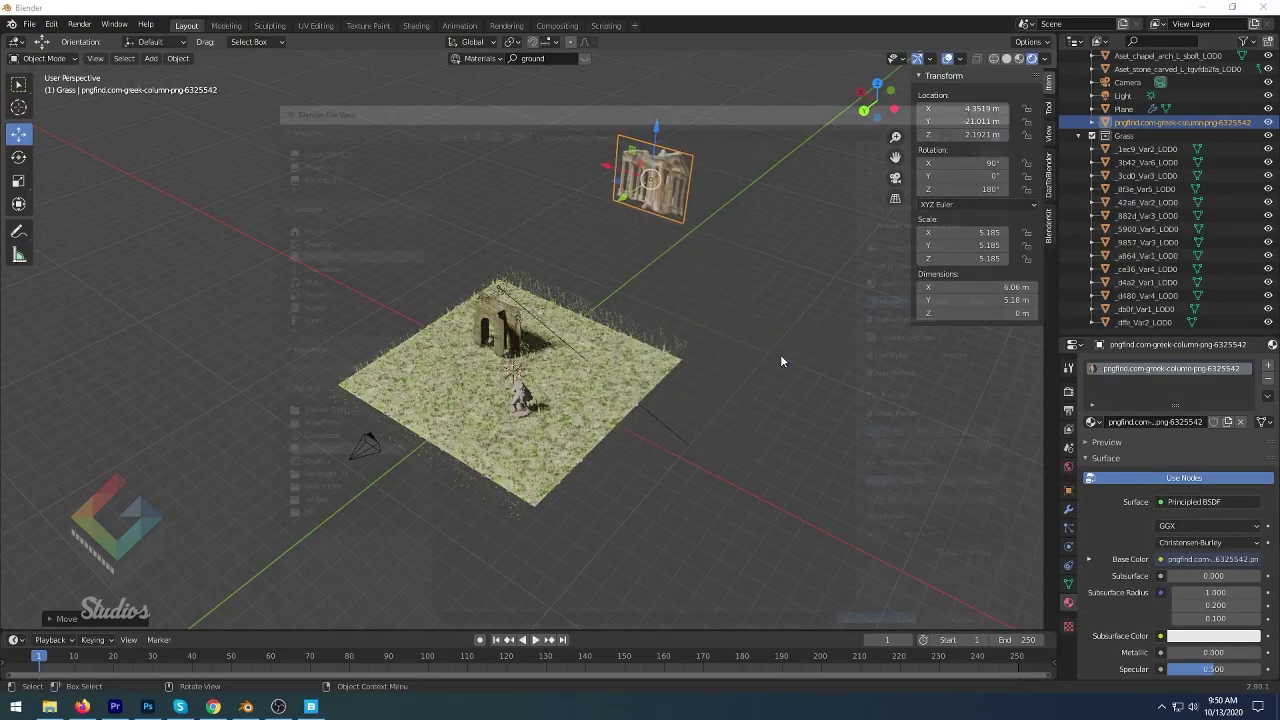
click(304, 240)
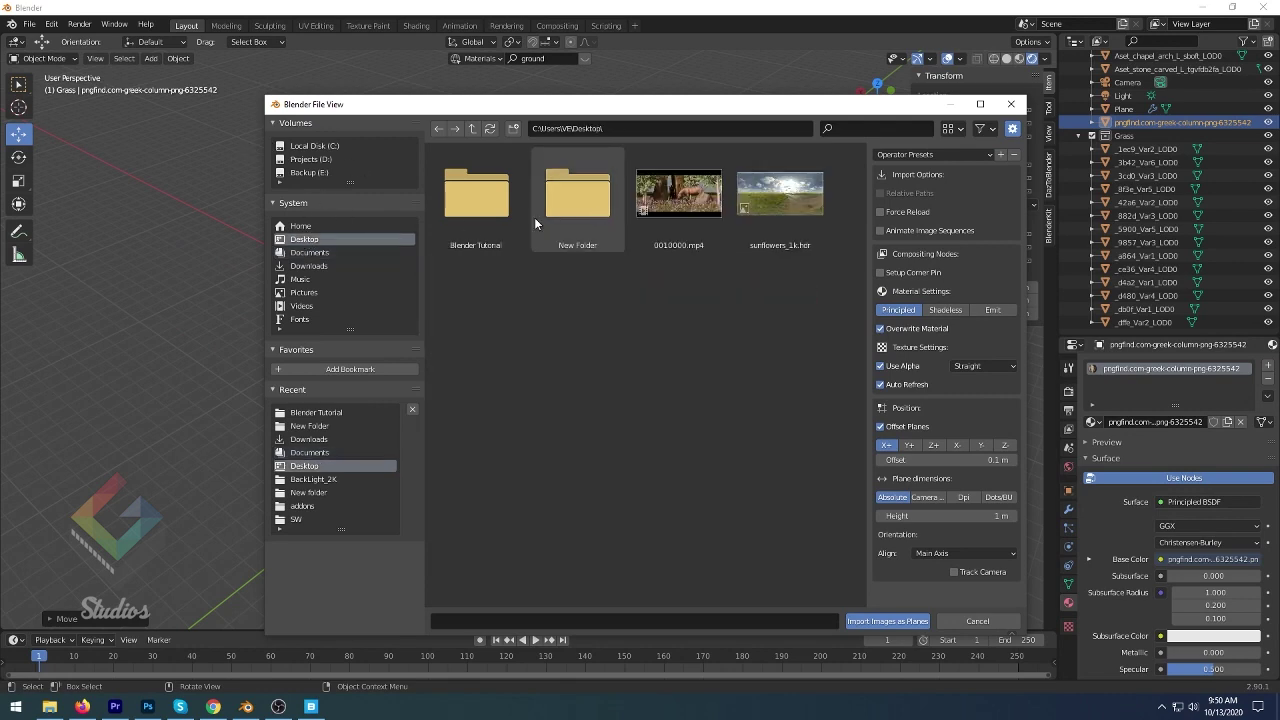
double_click(476, 195)
double_click(788, 226)
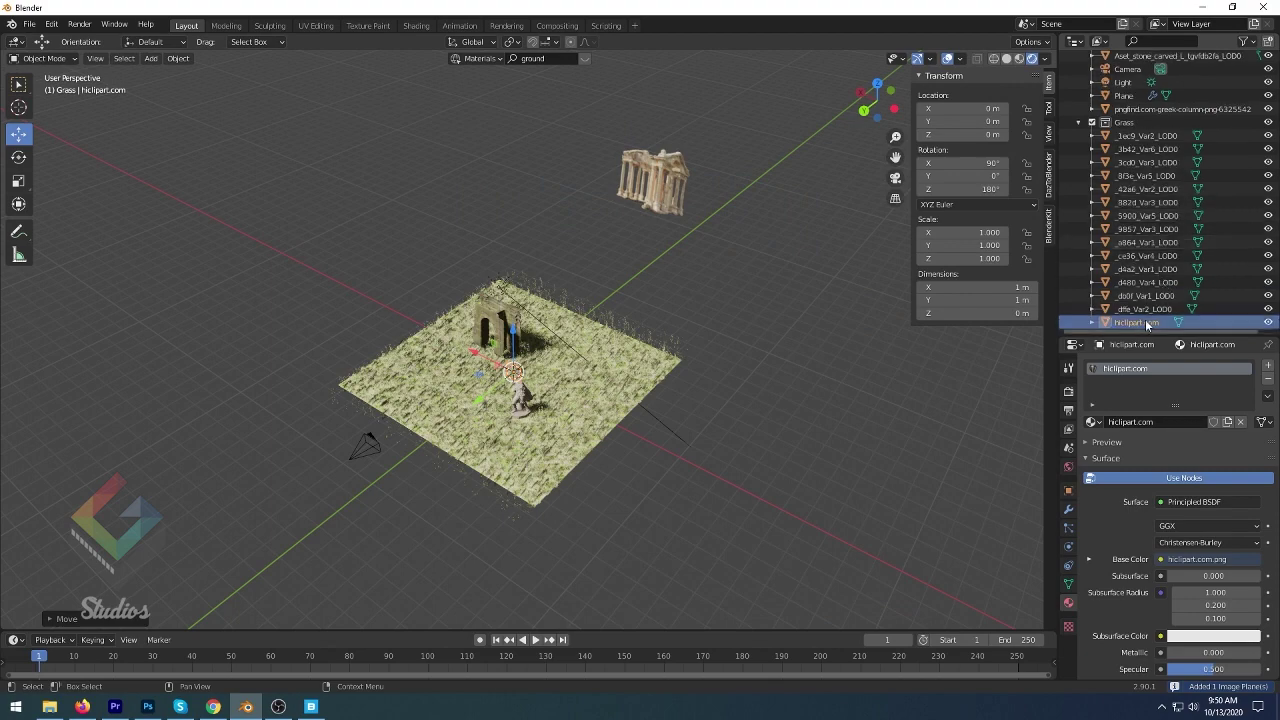
- Select the hiclipart.com image plane in the outliner
click(476, 406)
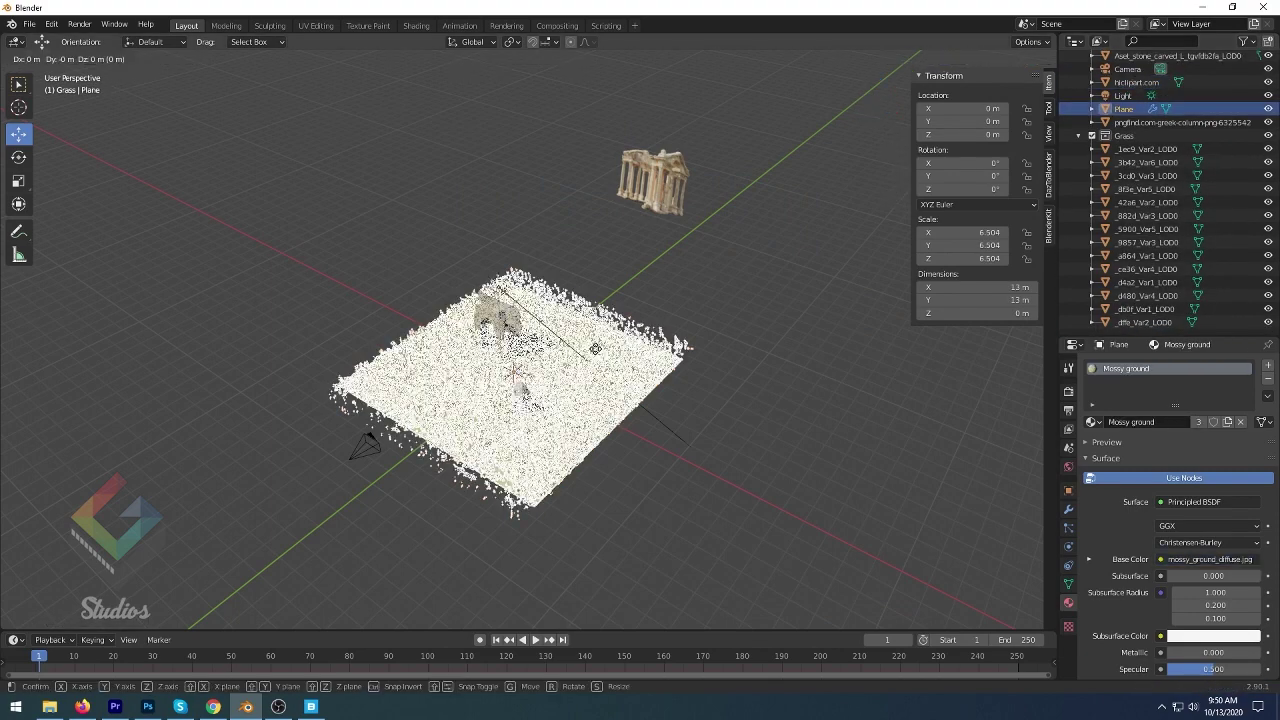
click(1150, 122)
scroll(518, 426, up, 3)
scroll(518, 426, up, 3)
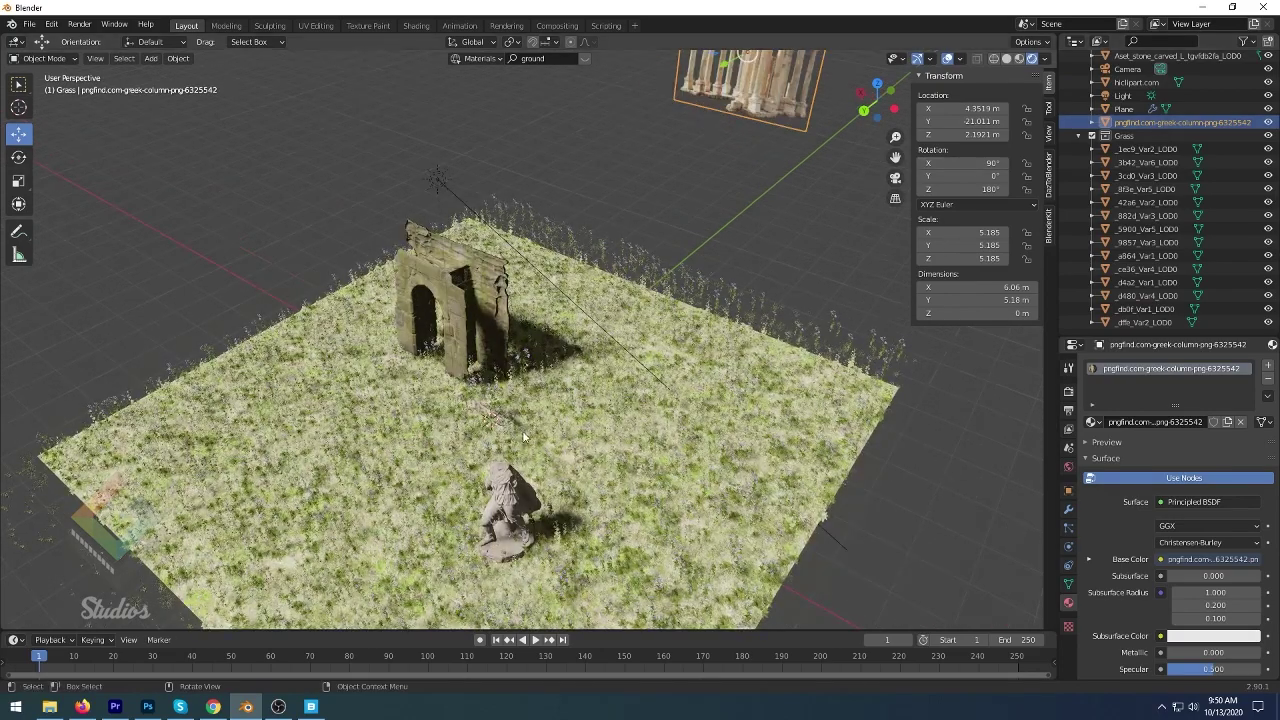
click(491, 420)
mouse_move(491, 420)
middle_down()
mouse_move(561, 362)
mouse_move(561, 333)
mouse_move(560, 430)
middle_up()
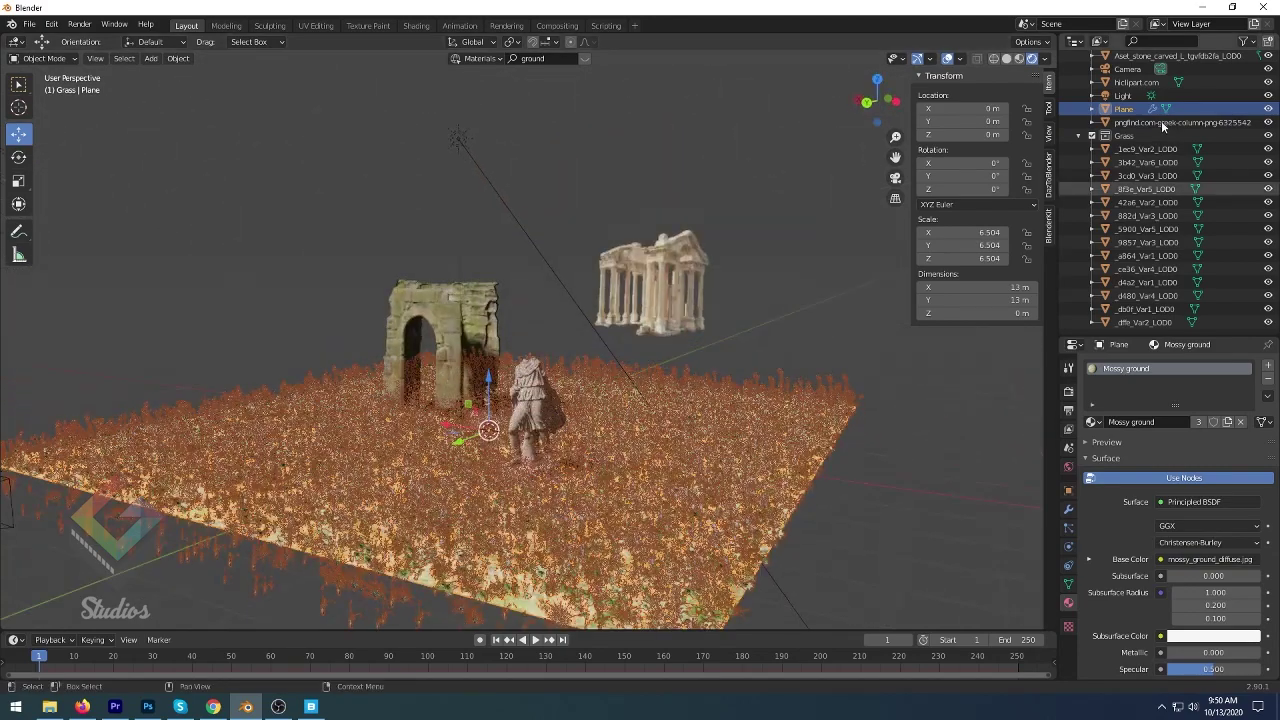
click(1161, 120)
scroll(1170, 128, up, 2)
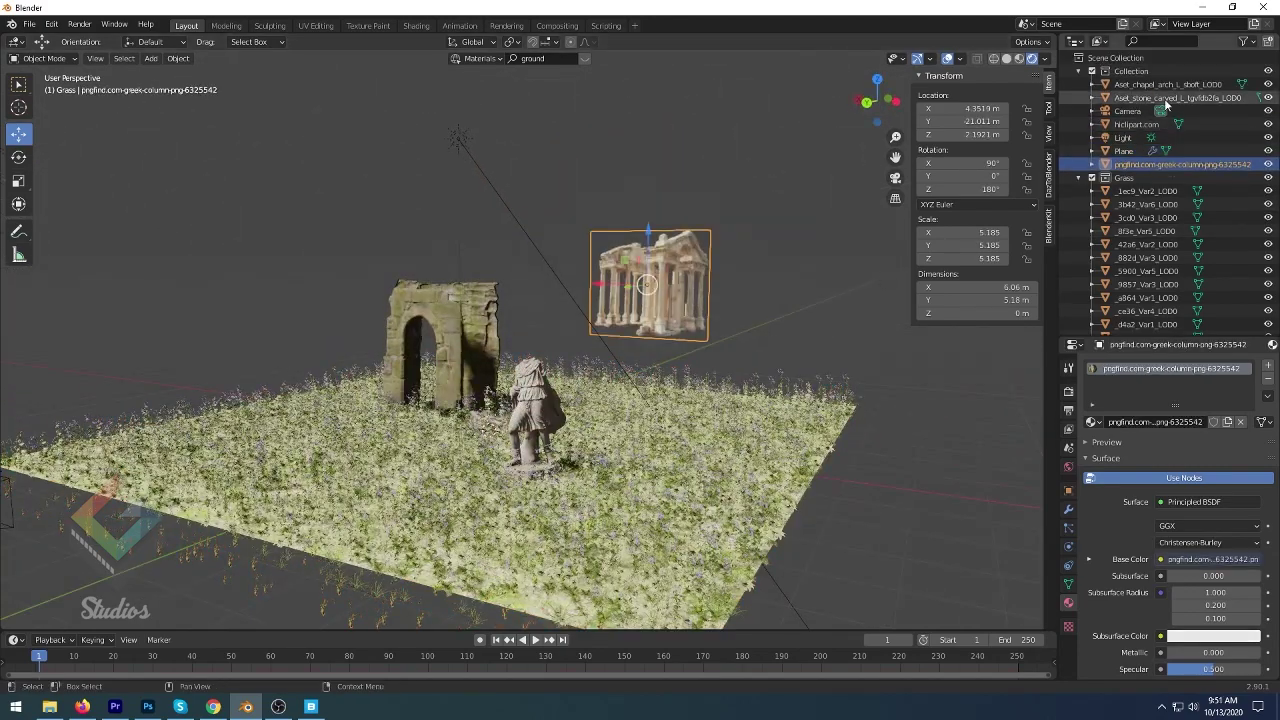
scroll(1185, 203, down, 2)
click(1137, 82)
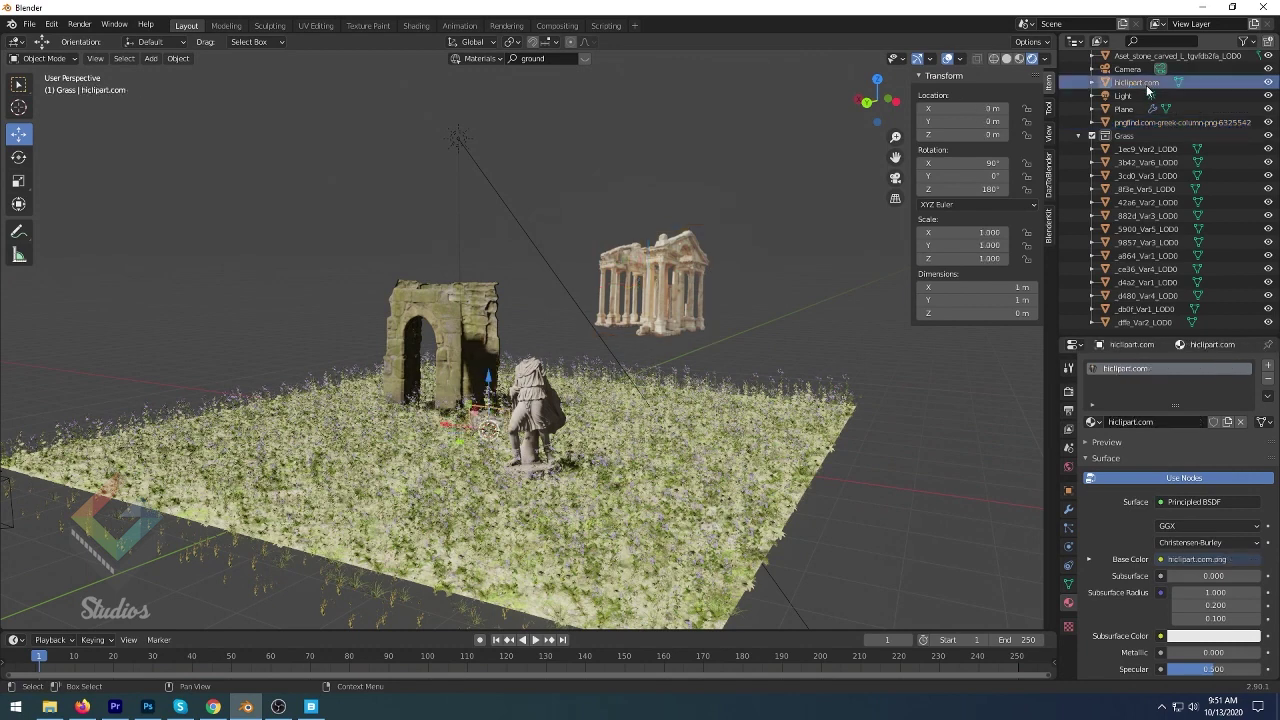
- Scale the hiclipart.com plane to about 4.08 and move it back to Y -29.681 m
key(s)
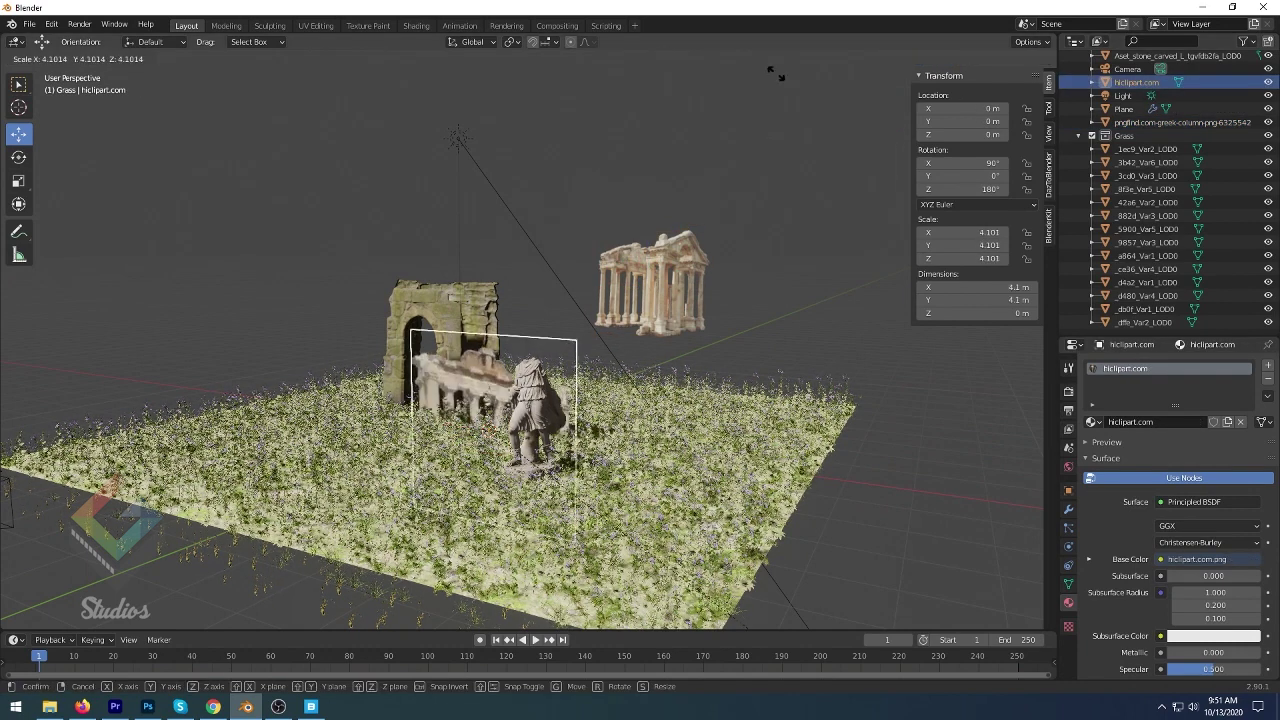
click(736, 79)
key(g)
key(y)
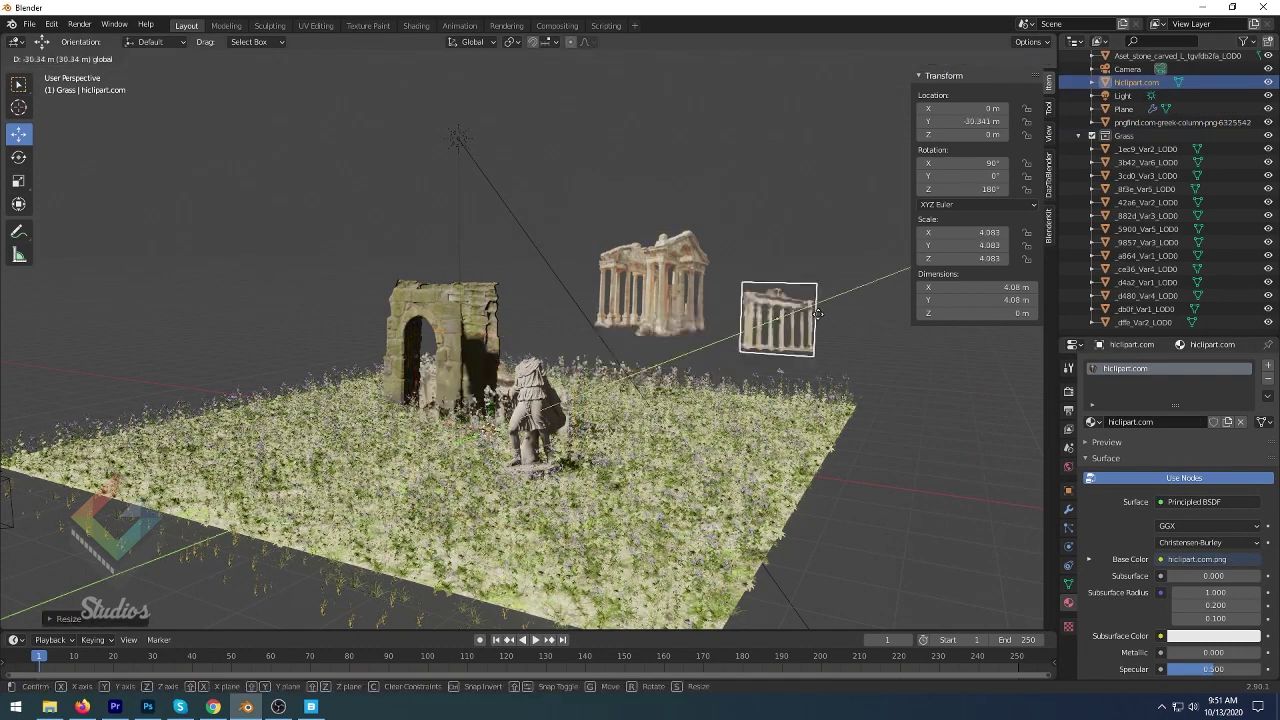
click(795, 387)
- Enlarge the plane to 6.297, raise it about 1 m along Z, then deselect it
key(s)
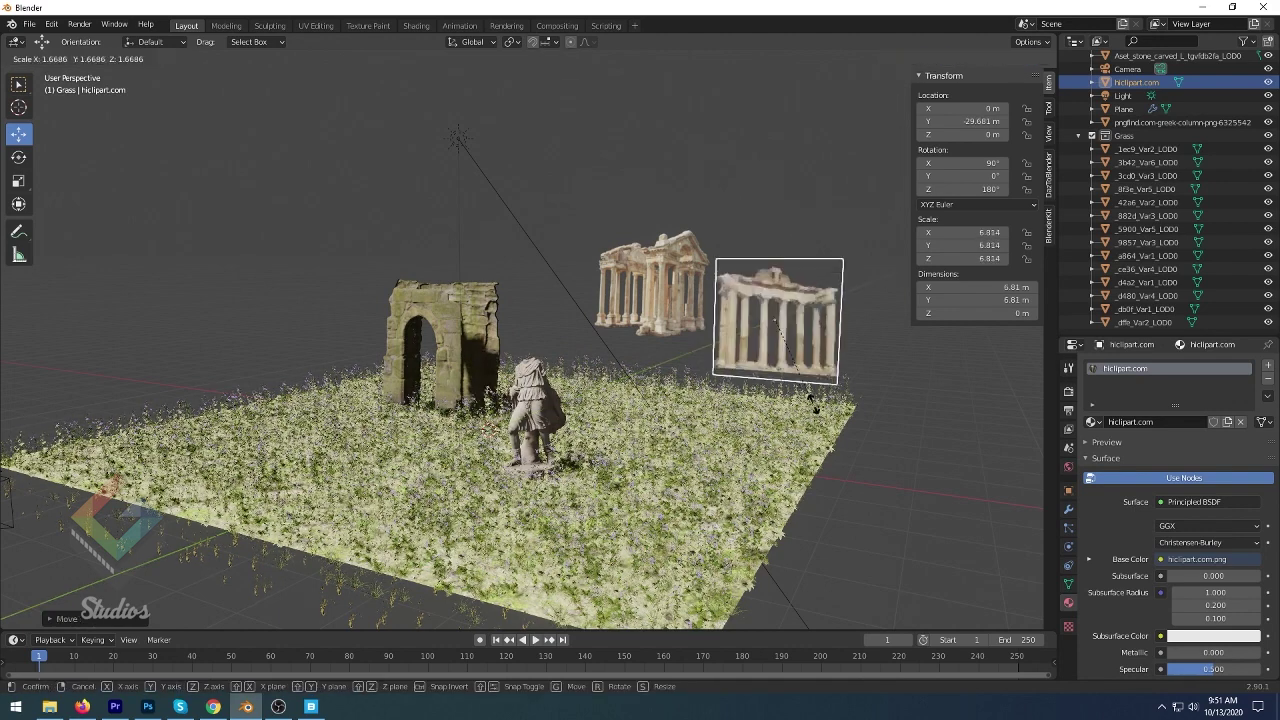
click(768, 272)
key(g)
key(z)
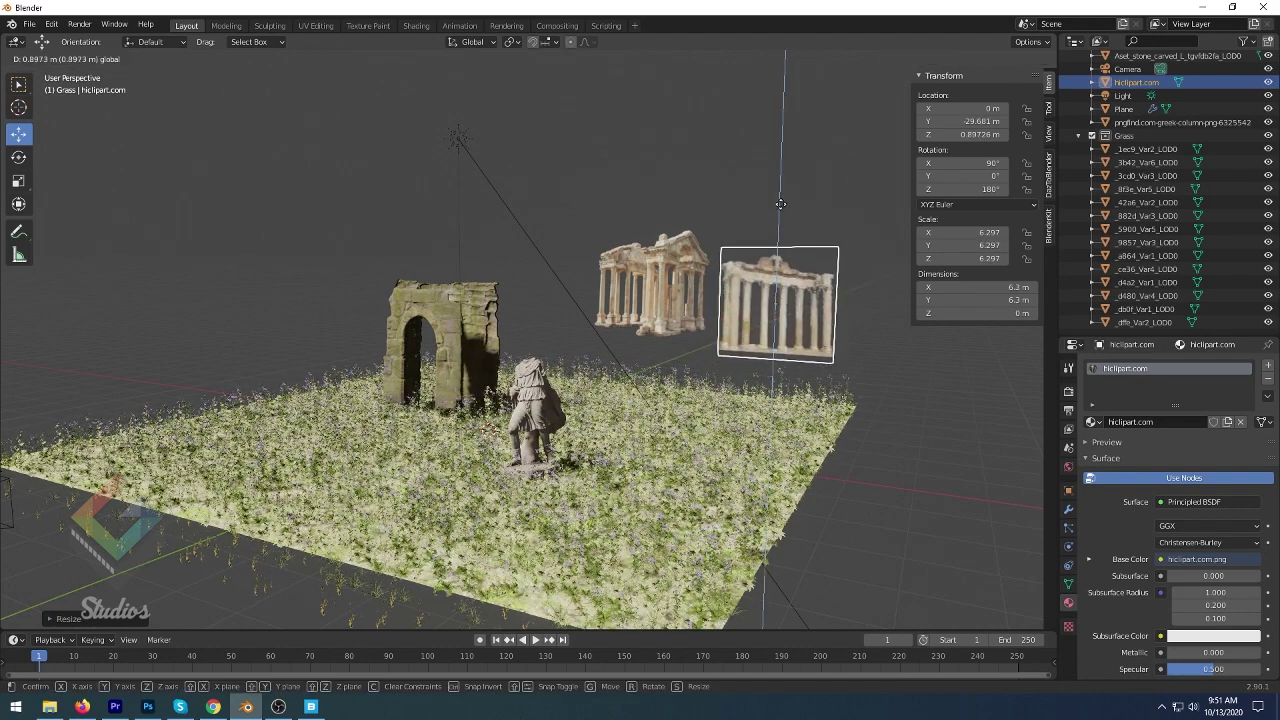
click(825, 394)
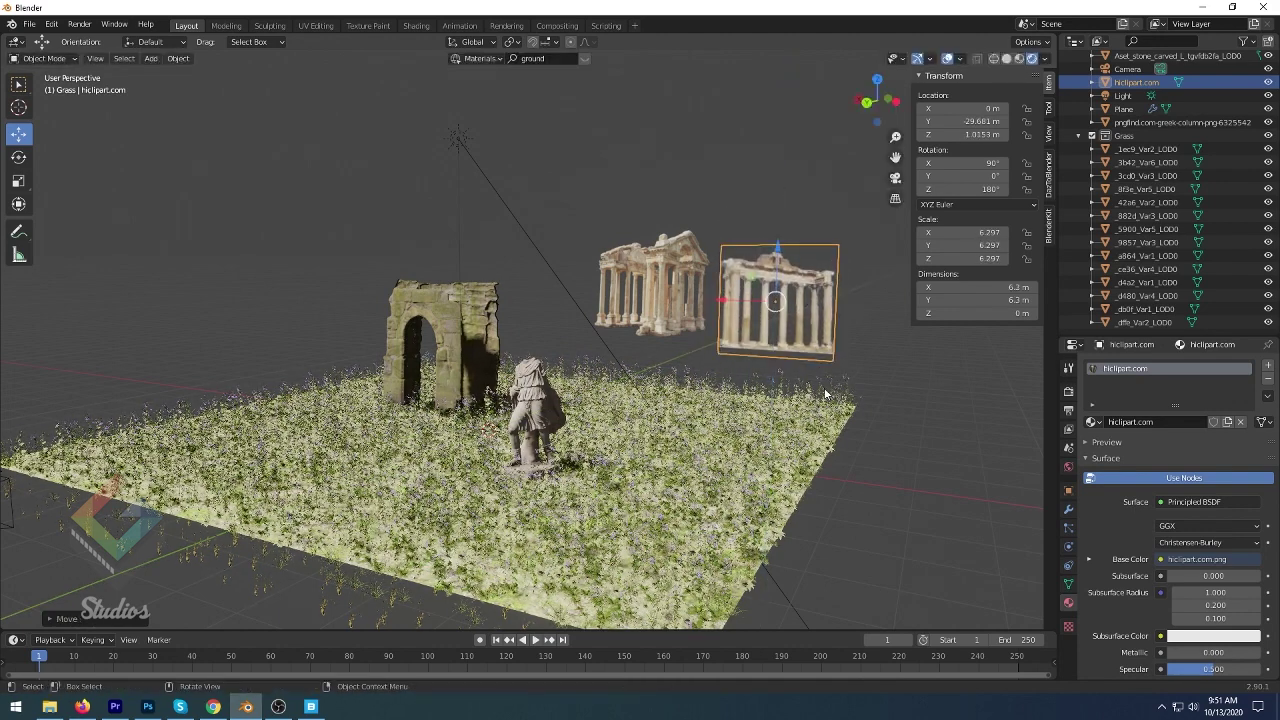
click(878, 434)
- In camera view, slide the hiclipart.com column plane to the right of the frame
key(KP_0)
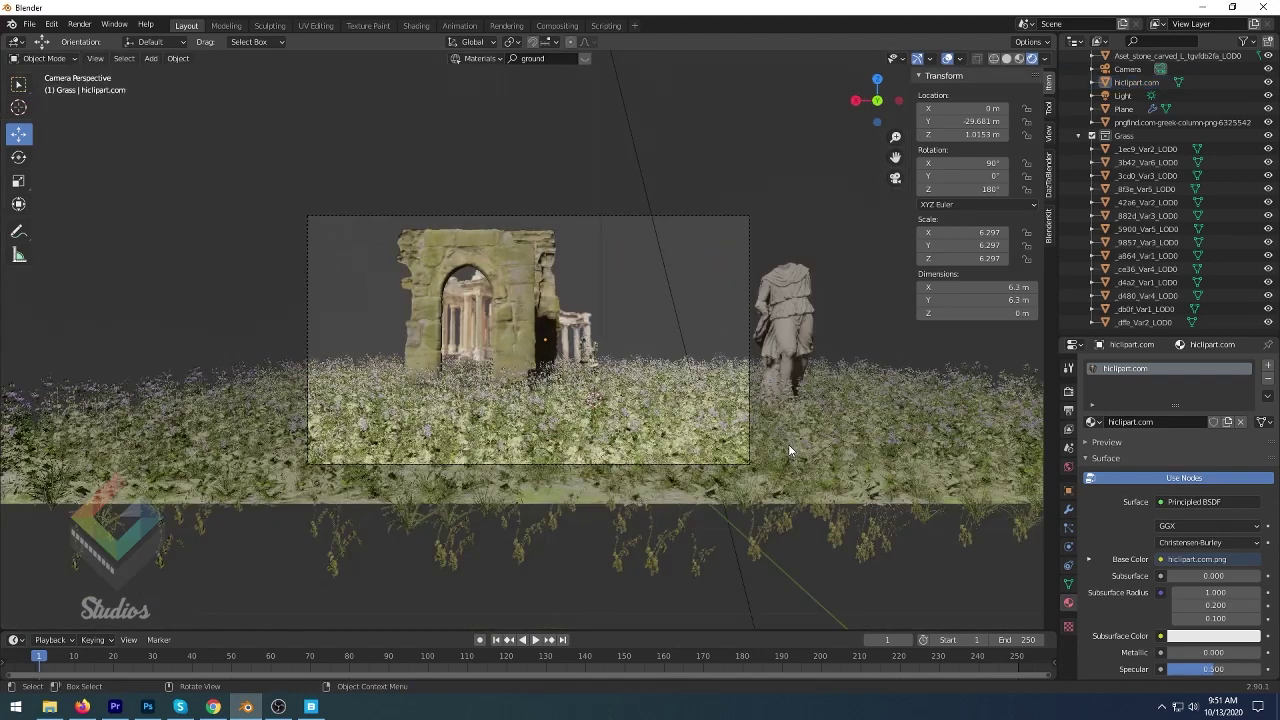
click(1110, 82)
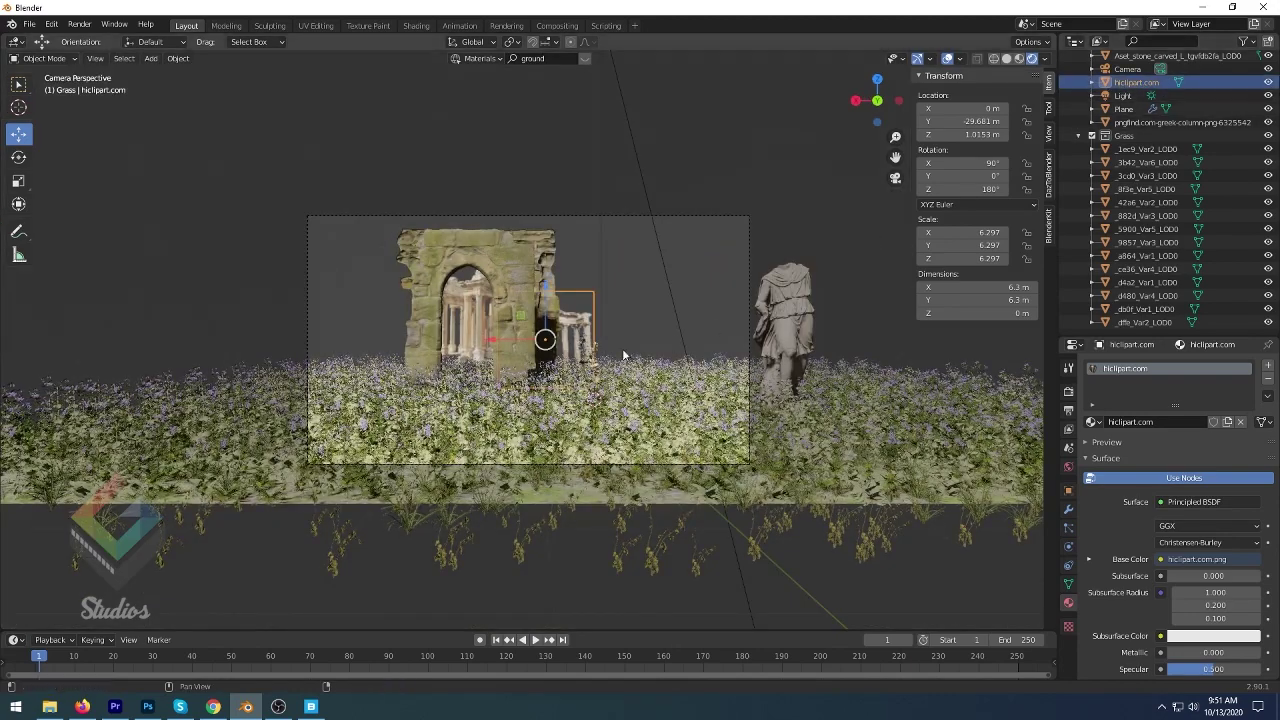
mouse_move(500, 345)
mouse_down()
mouse_move(708, 289)
mouse_move(708, 275)
mouse_up()
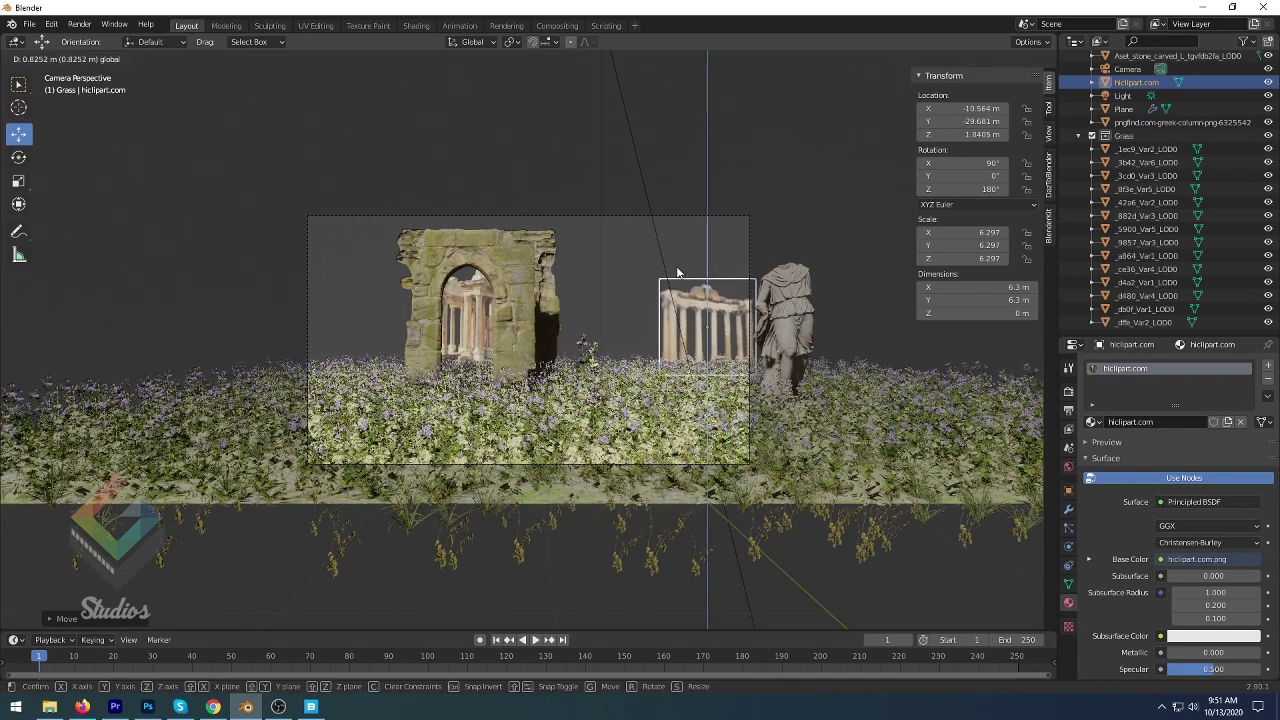
- Place the greek-column plane on the frame's left side, slightly lower
click(467, 317)
key(x)
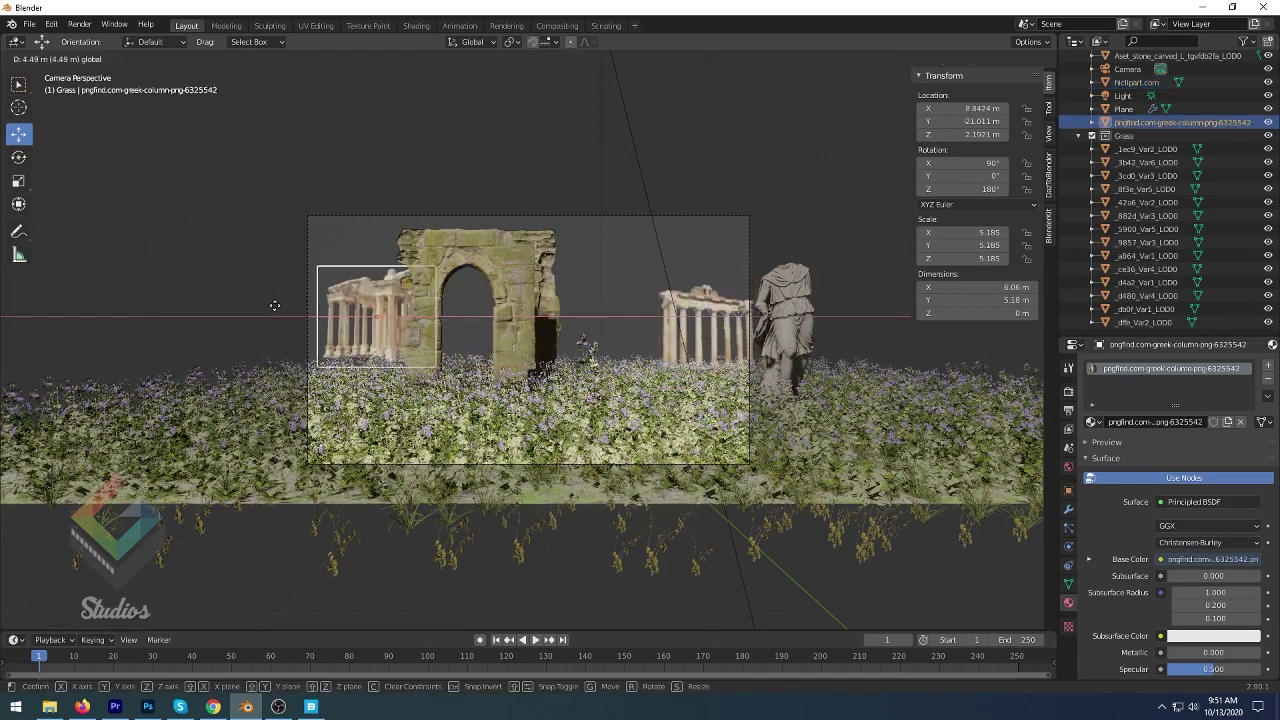
click(361, 291)
drag(355, 286, 356, 298)
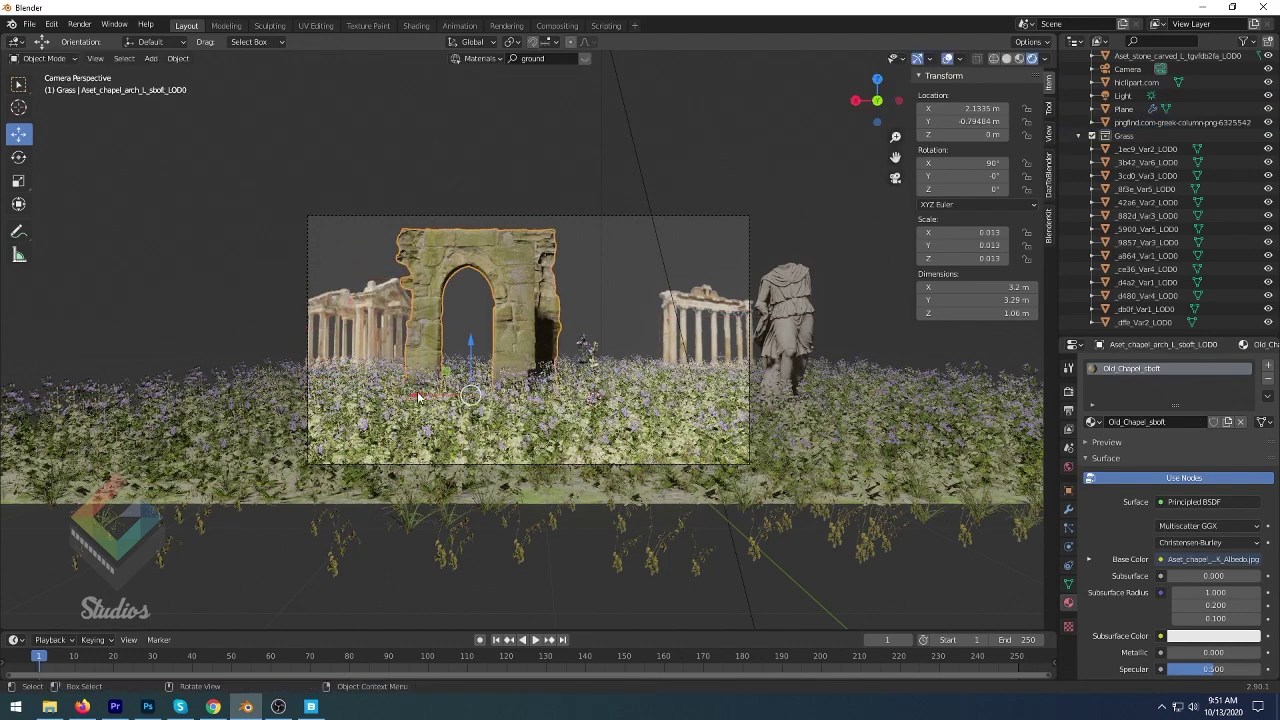
- Shift the arch sideways and move the statue to the frame centre in front of it
drag(418, 397, 446, 374)
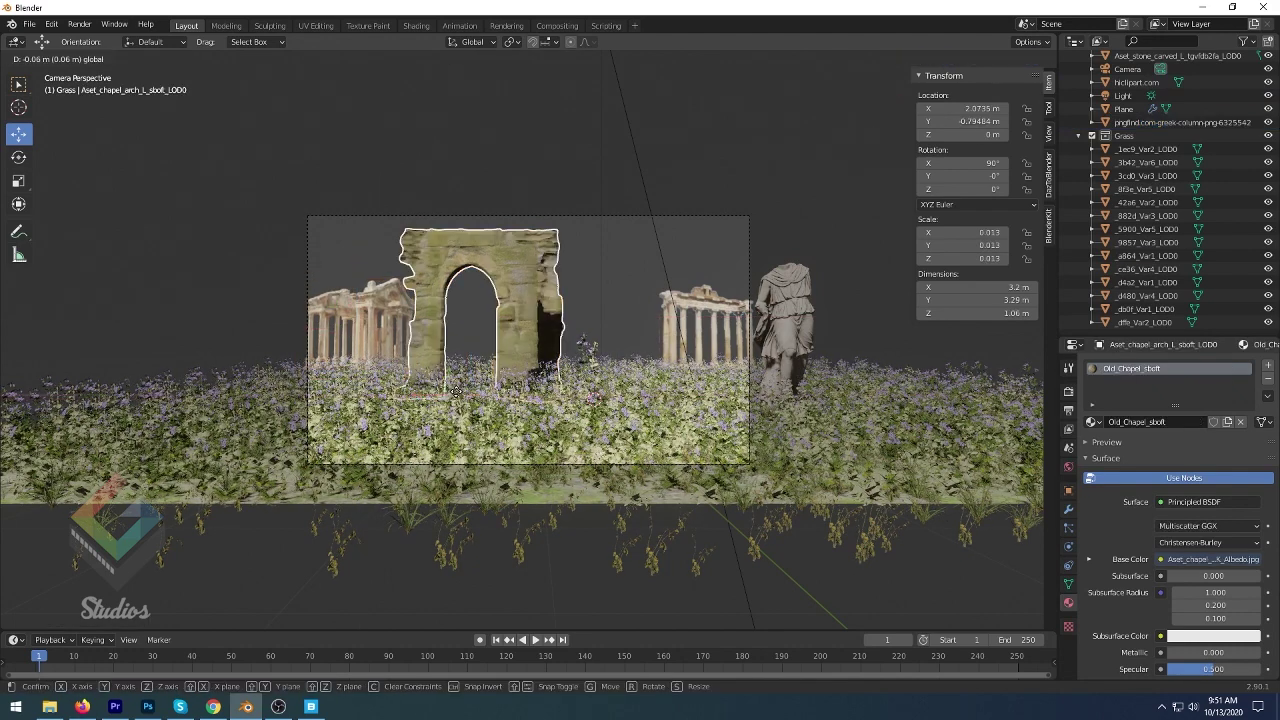
click(806, 311)
drag(738, 417, 566, 397)
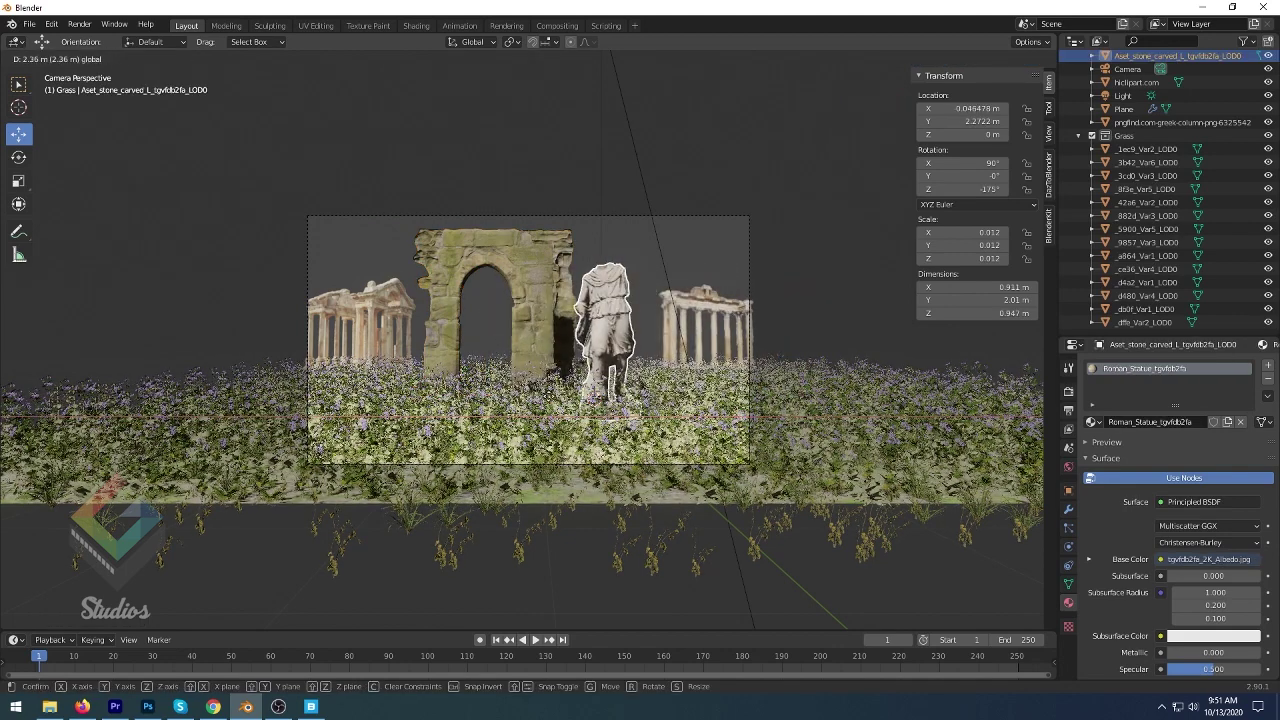
drag(566, 397, 548, 398)
- Collapse the Grass collection and make Collection the active collection
key(shift+a)
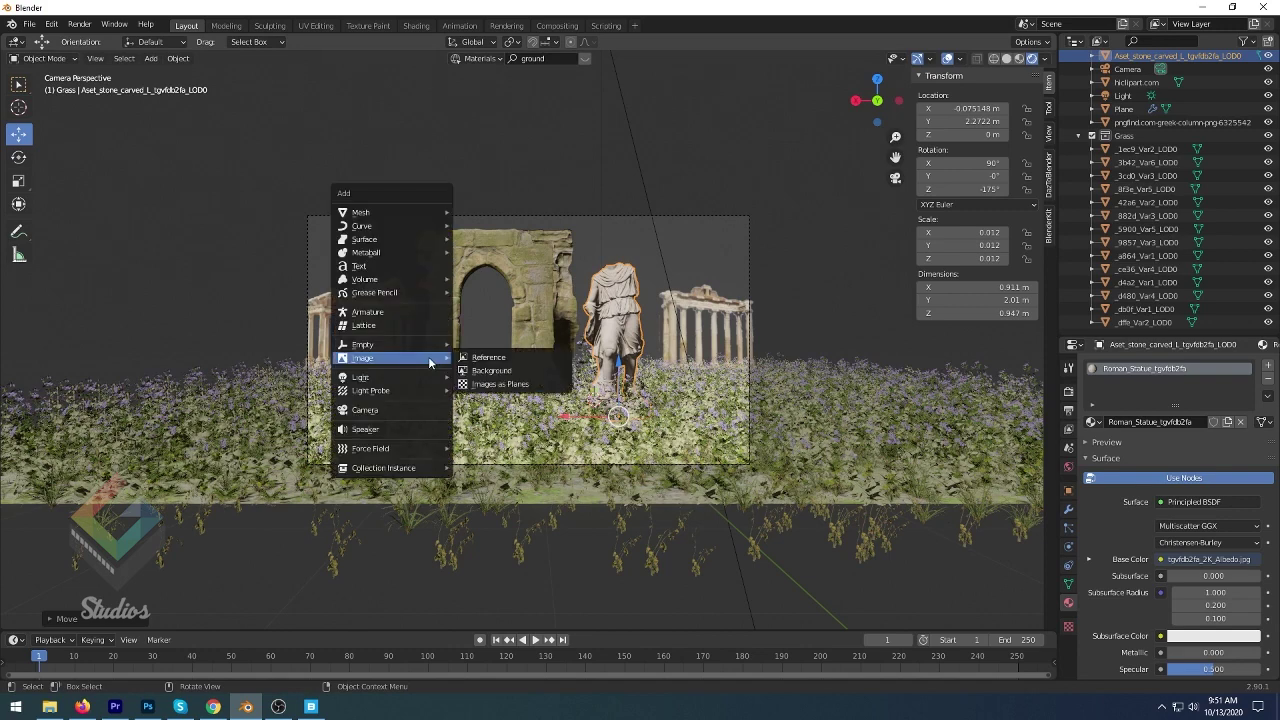
click(1079, 135)
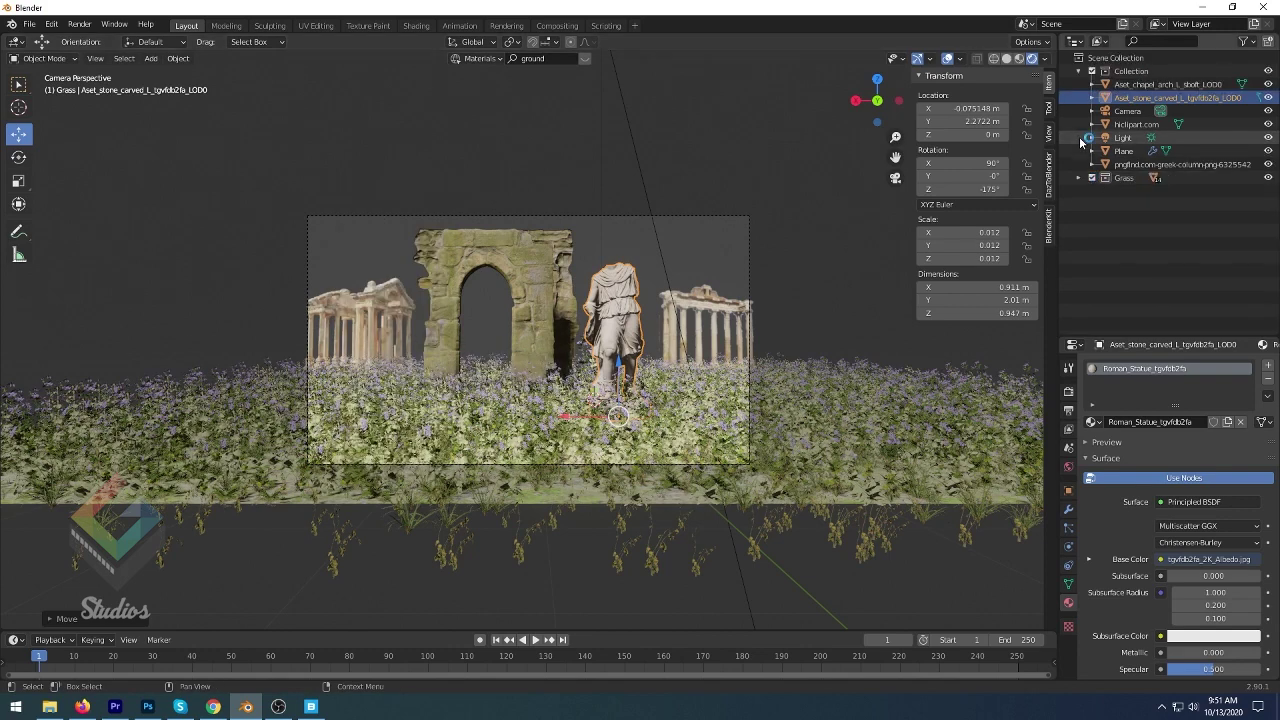
click(1130, 71)
- Import sunflowers_1k.hdr from the Desktop as an image plane
key(shift+a)
click(570, 405)
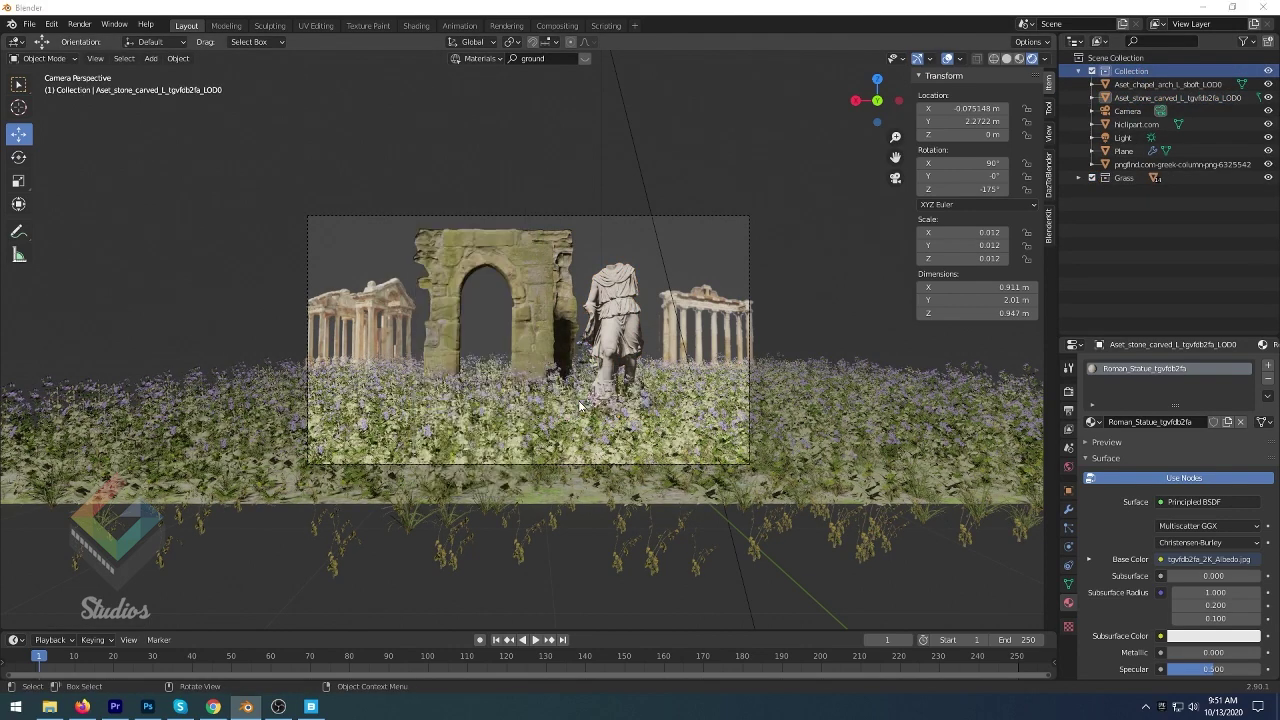
click(305, 239)
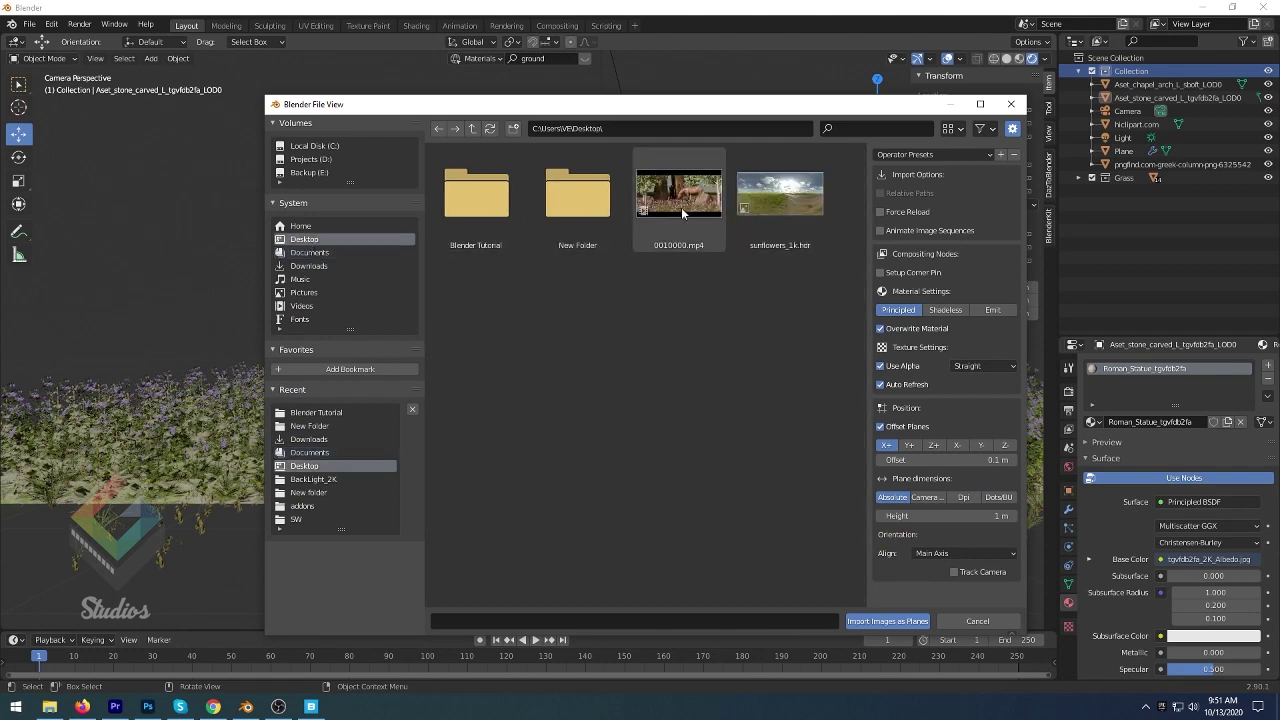
click(780, 200)
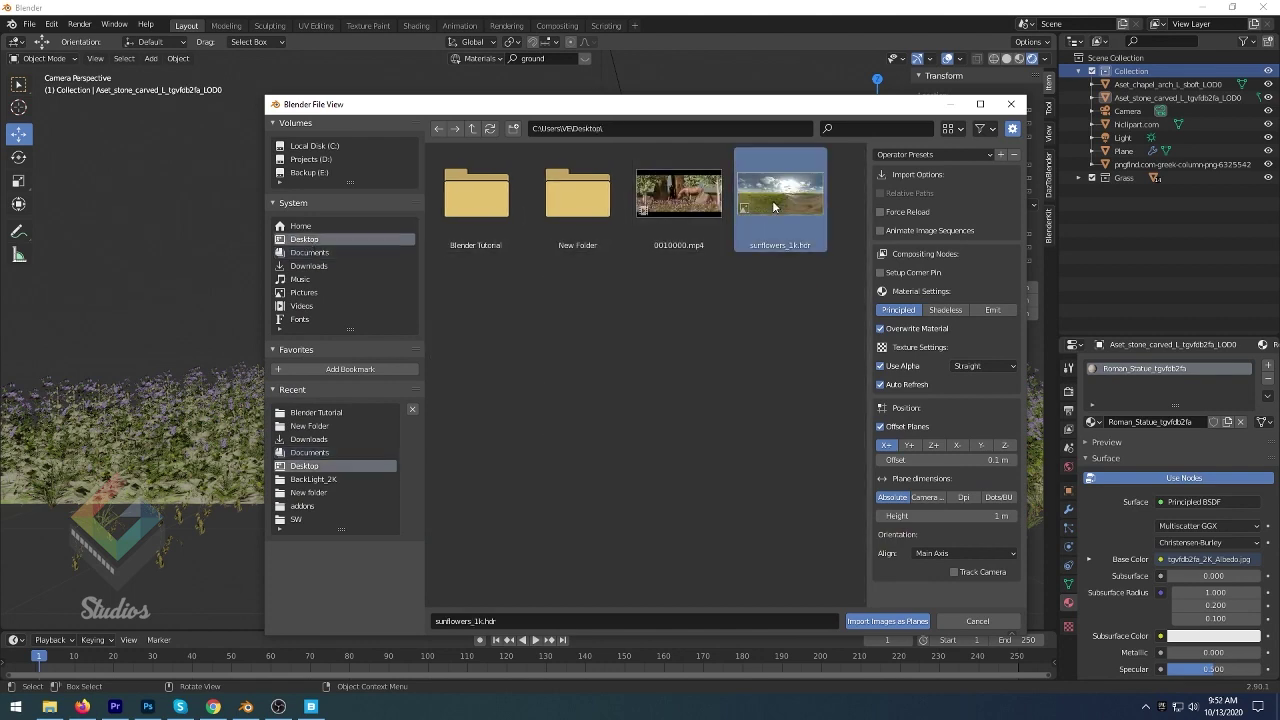
click(888, 621)
- Raise the sunflowers plane to 2.115 m and enlarge it
key(g)
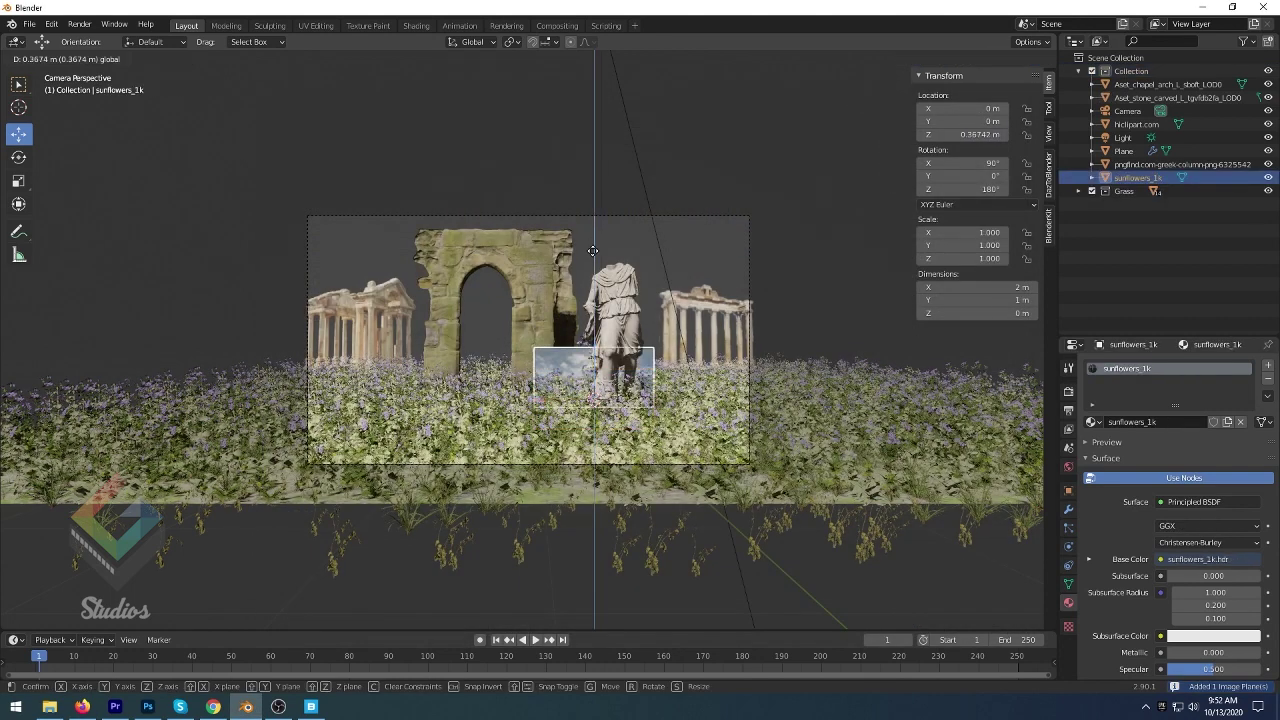
click(594, 146)
key(s)
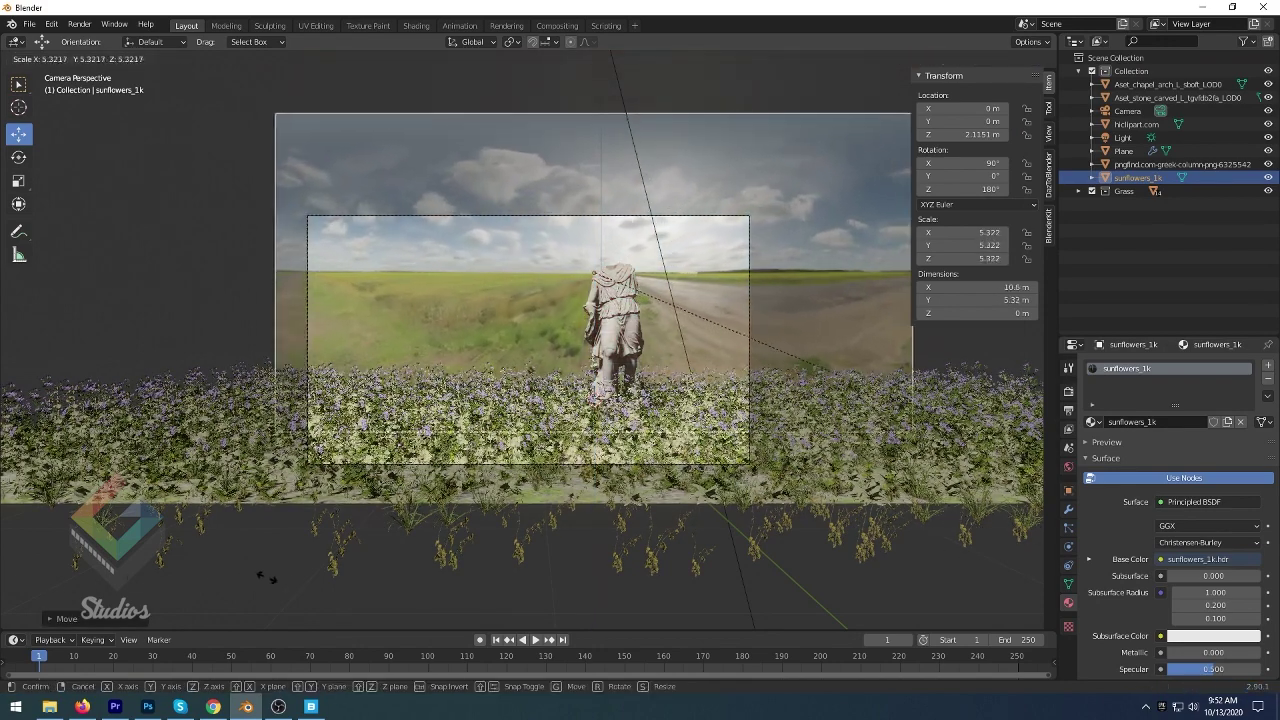
click(306, 575)
mouse_move(319, 498)
middle_down()
mouse_move(553, 537)
mouse_move(414, 480)
middle_up()
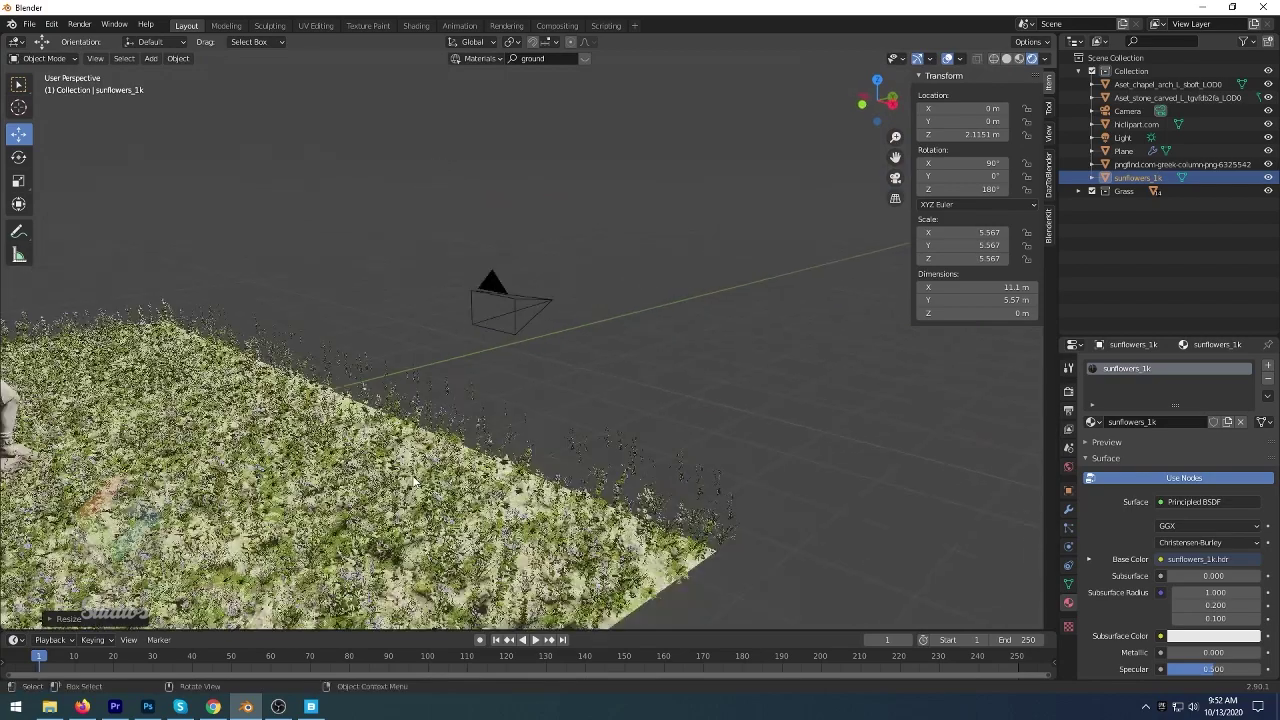
scroll(414, 480, down, 3)
scroll(414, 480, down, 2)
- Push the sunflowers plane back along Y and enlarge it in the camera view
key(g)
key(y)
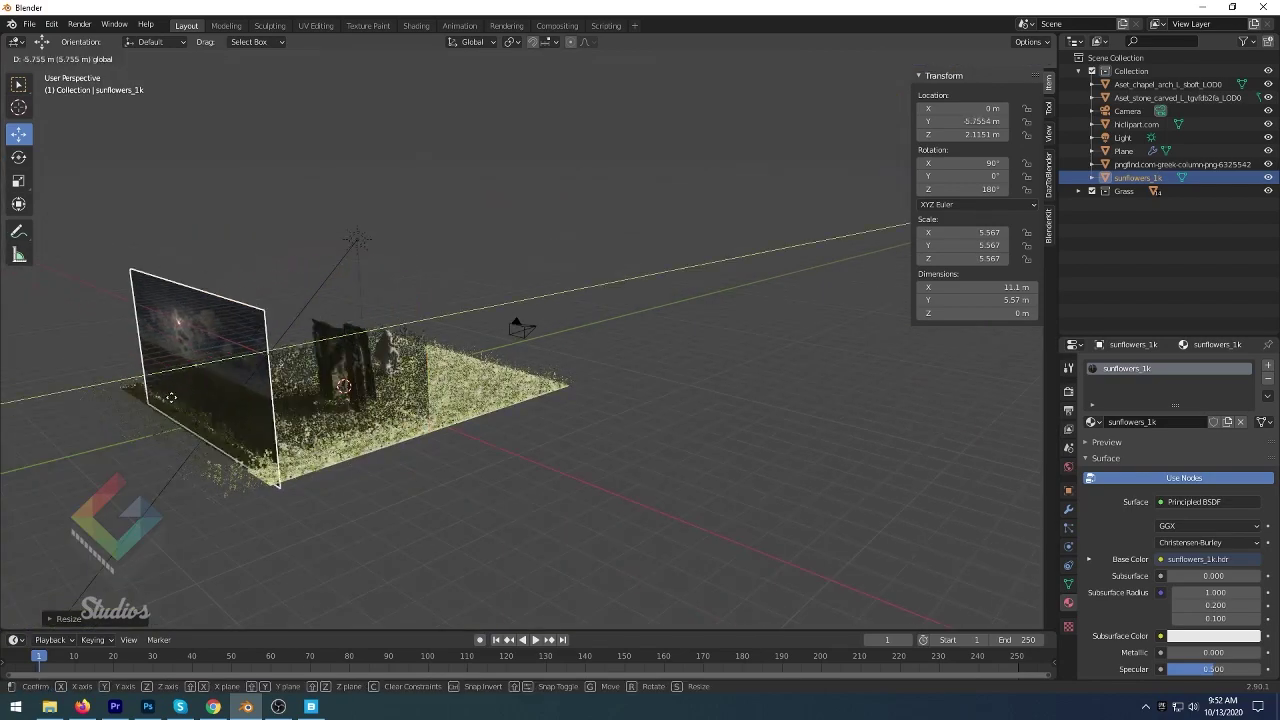
click(87, 425)
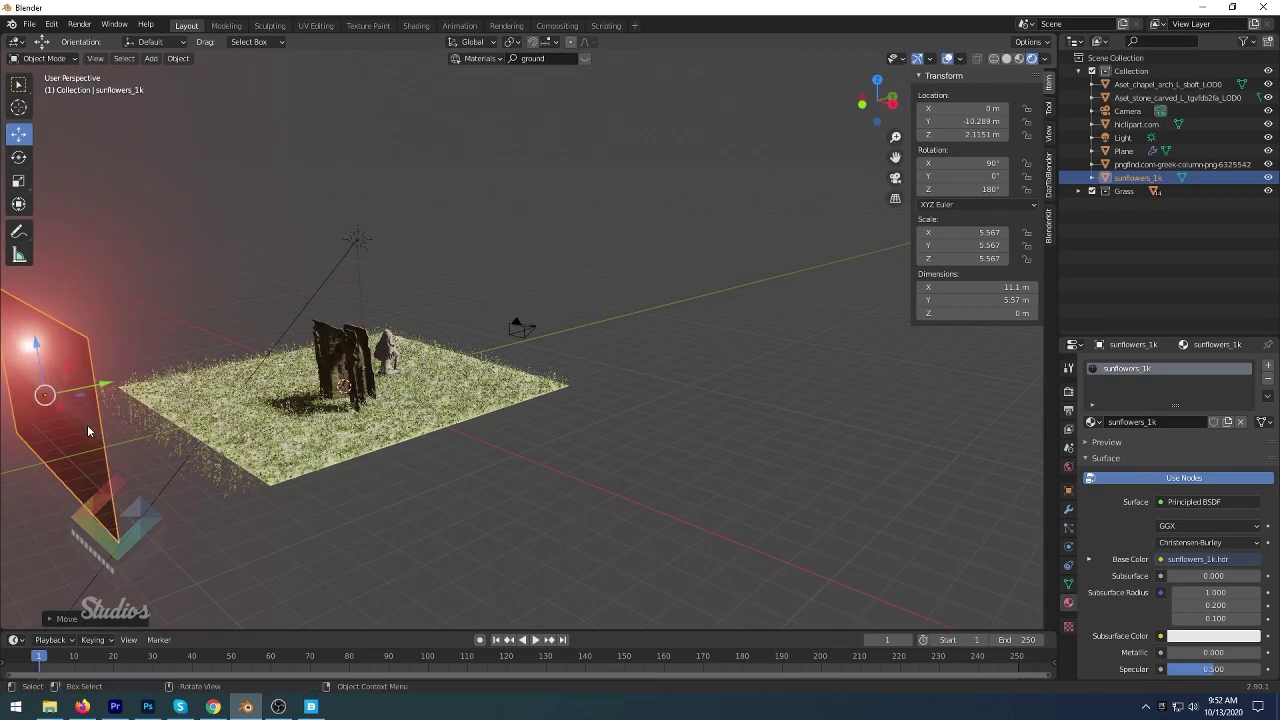
key(KP_0)
key(s)
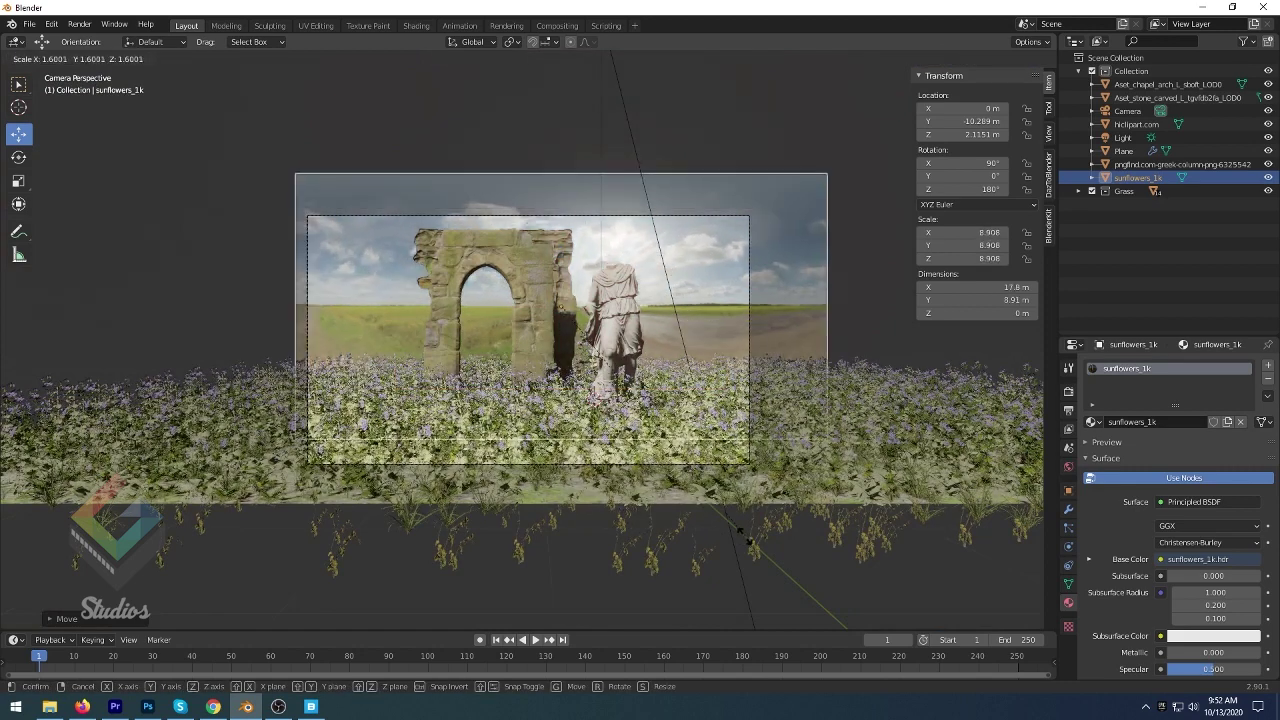
click(553, 244)
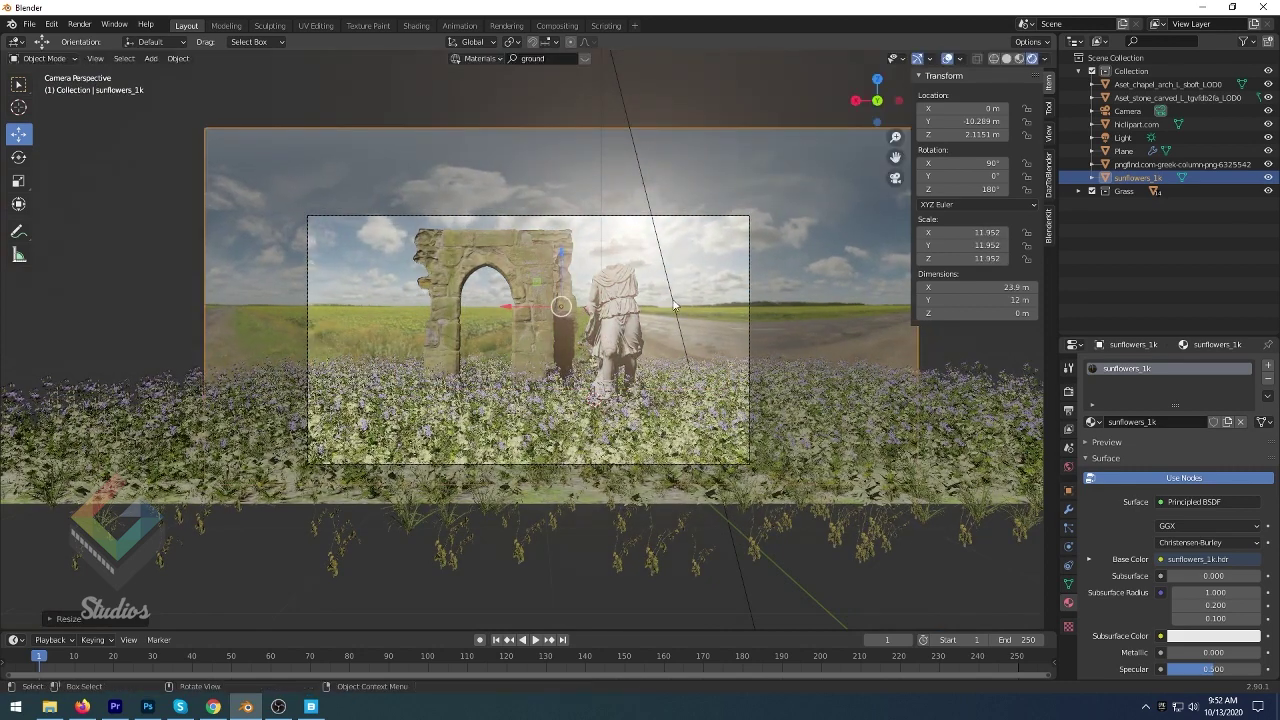
- Lower the backdrop toward the ground and push it far behind the ruins
click(553, 244)
click(572, 259)
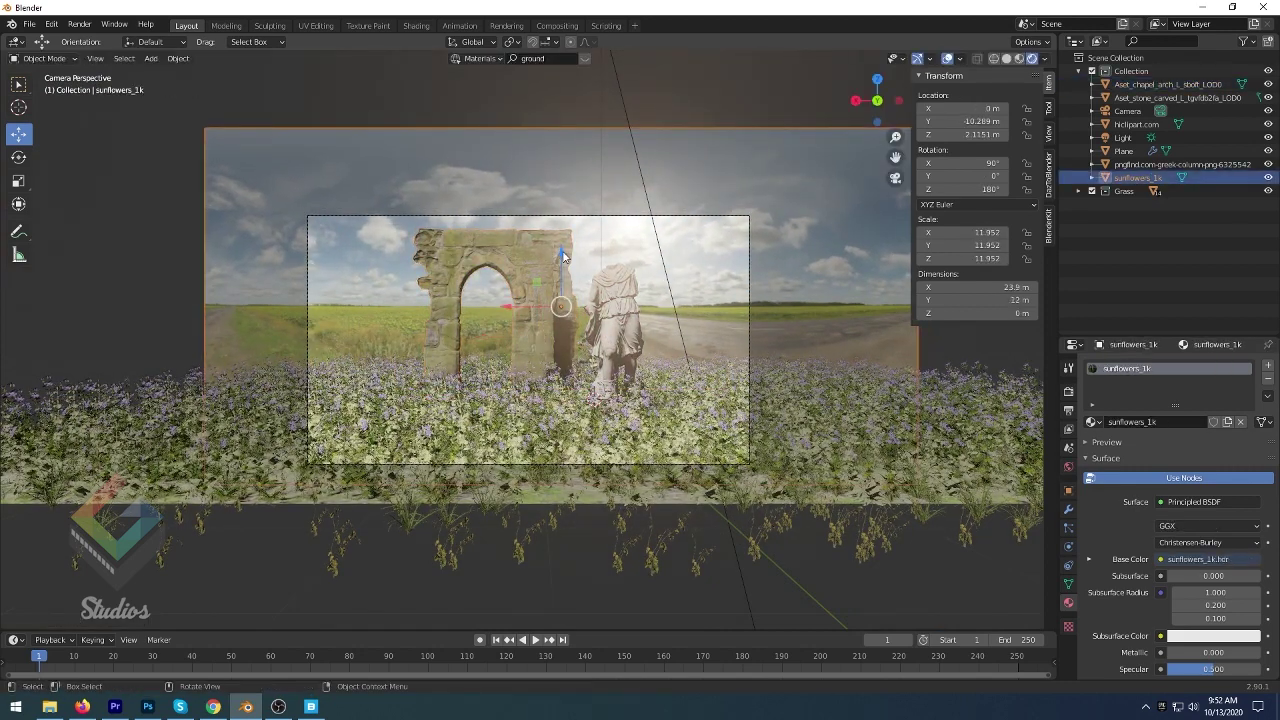
mouse_move(563, 257)
mouse_down()
mouse_move(561, 322)
mouse_move(519, 344)
mouse_up()
middle_drag(519, 344, 448, 355)
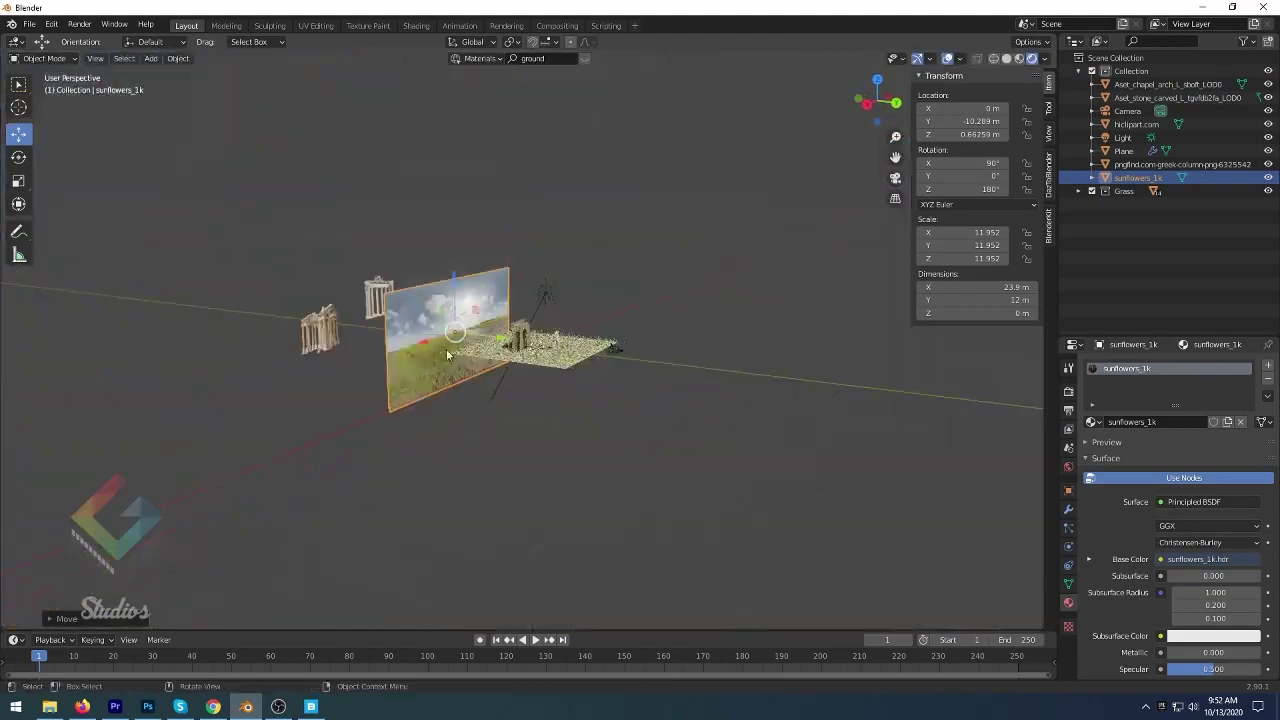
drag(448, 355, 404, 320)
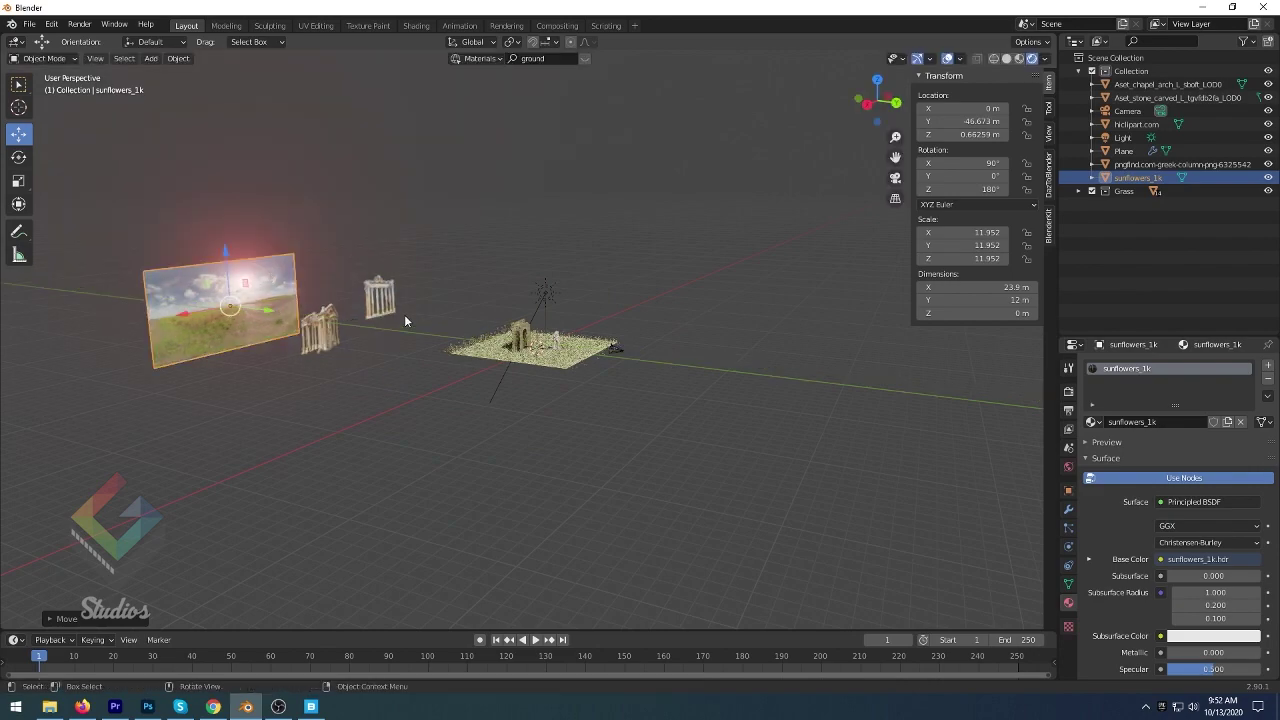
- Scale the backdrop to about 57.9 × 29 m and drop it slightly below ground
key(KP_0)
key(s)
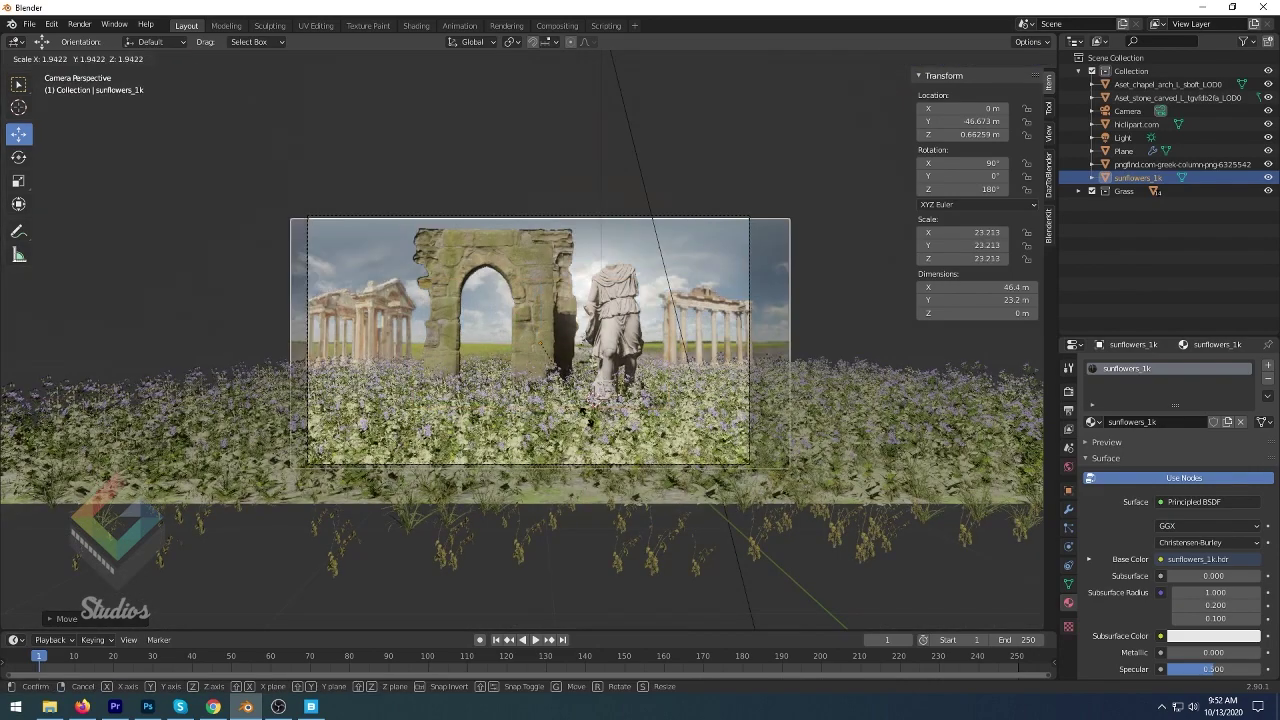
click(549, 333)
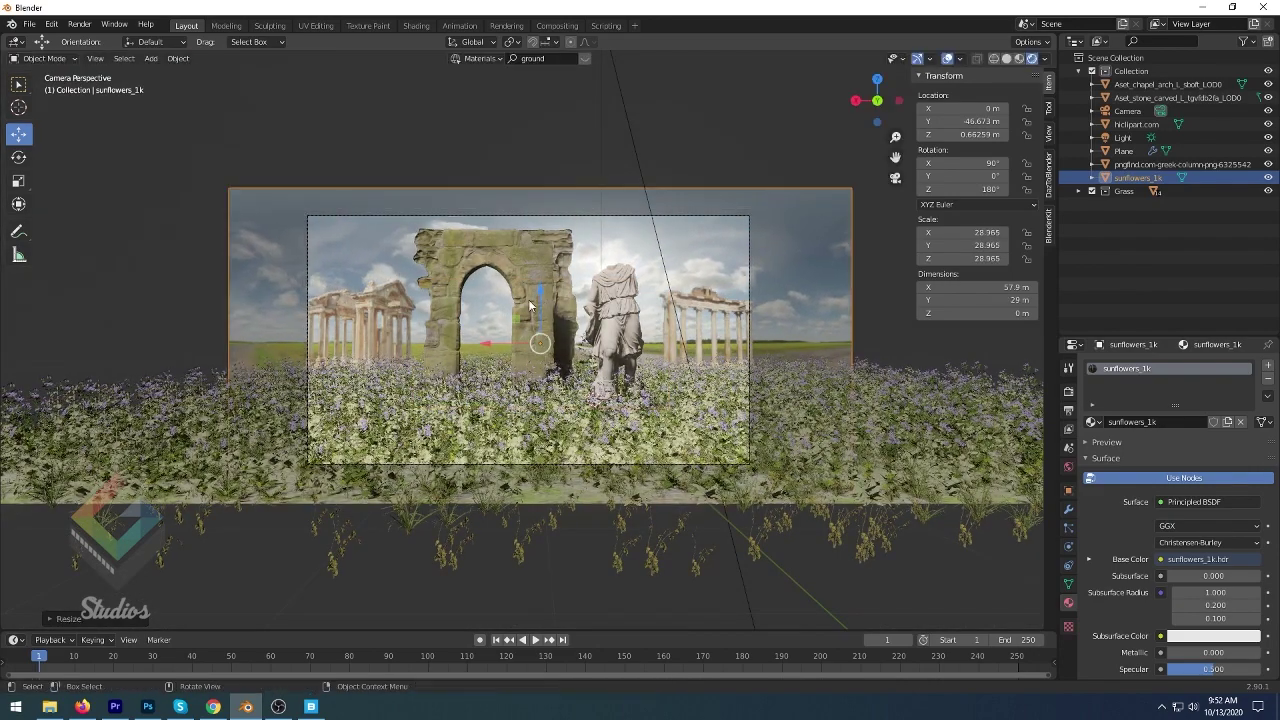
drag(541, 298, 548, 301)
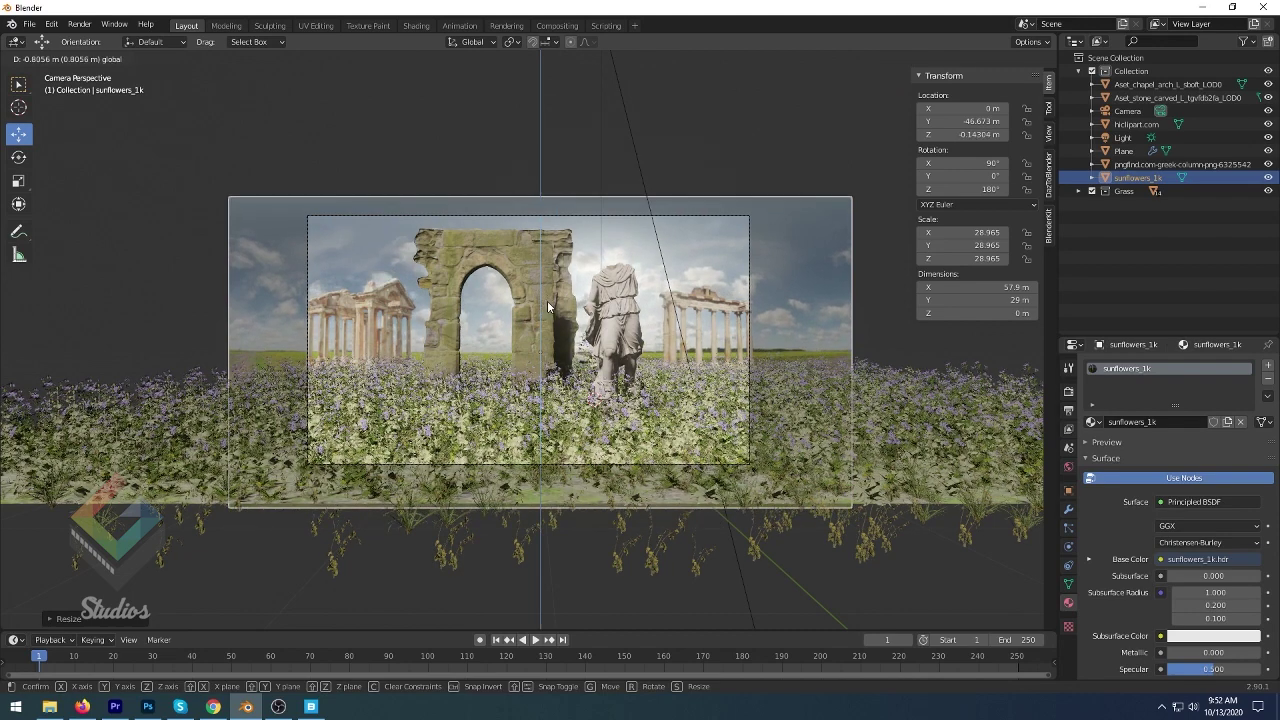
click(548, 307)
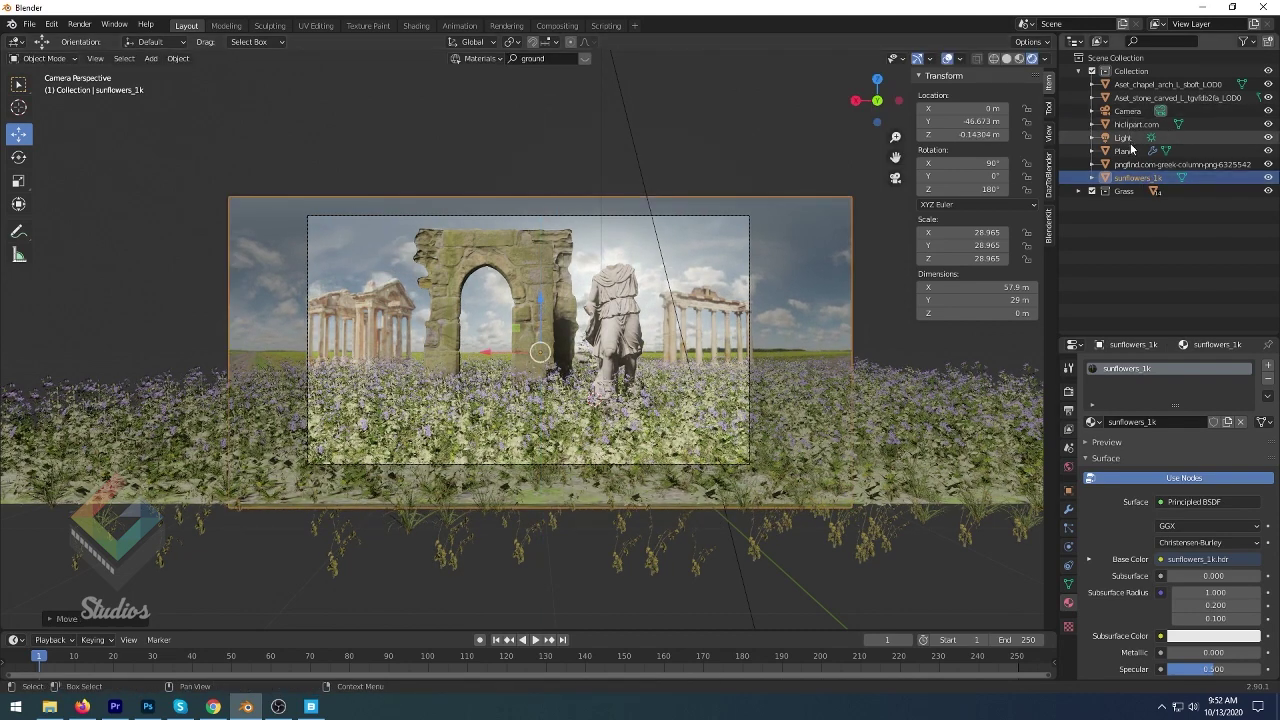
- Try a pale pink tint on the sun light, then return its colour to near white
click(1124, 138)
click(1186, 440)
drag(1191, 311, 1189, 317)
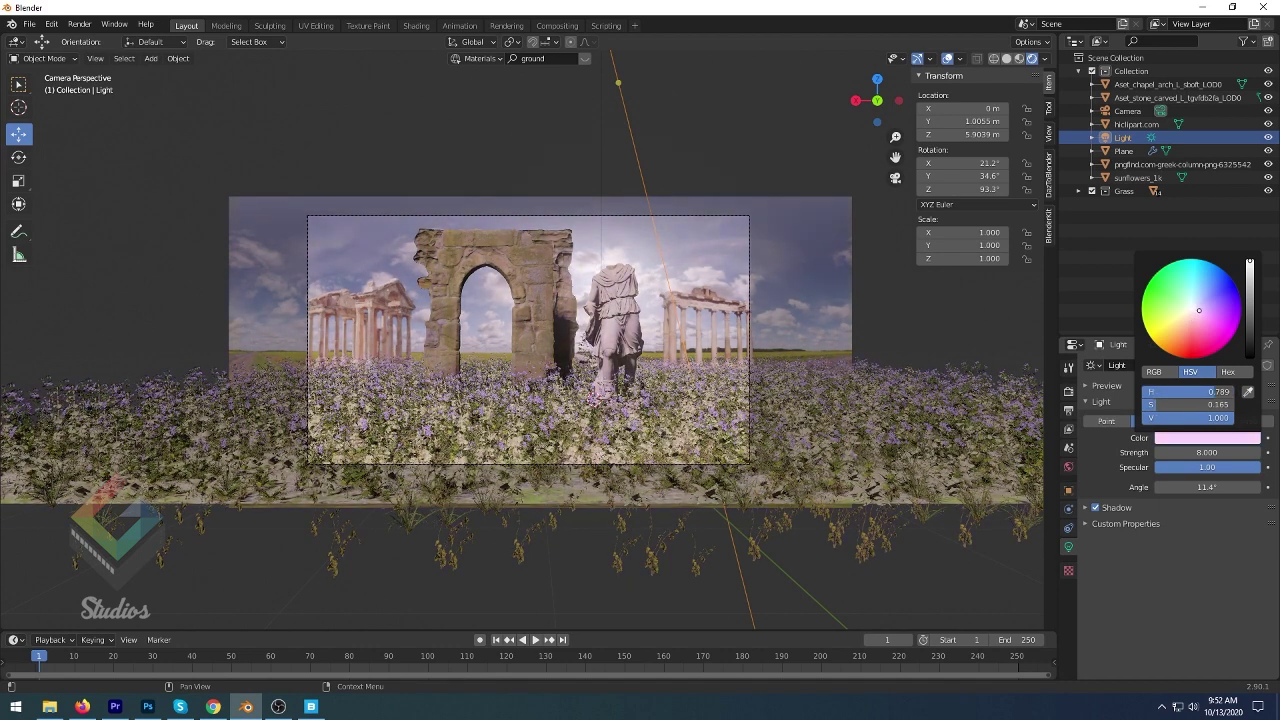
drag(1183, 317, 1189, 311)
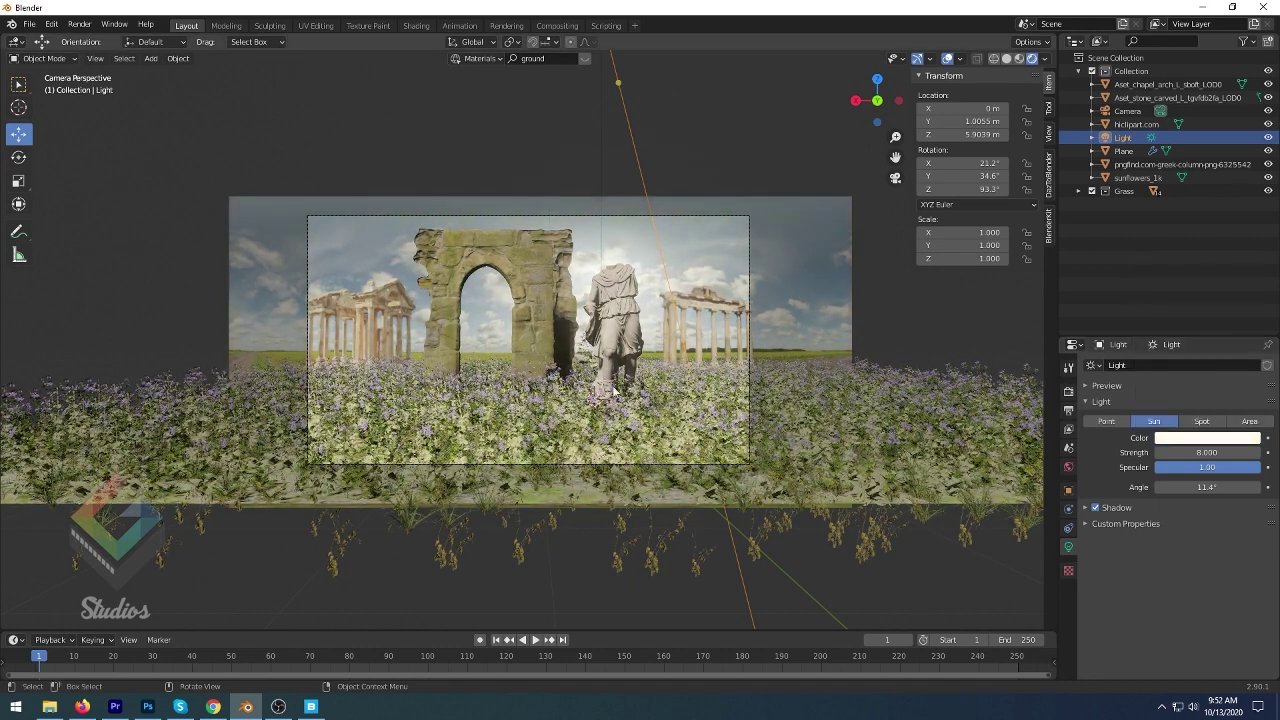
key(shift+a)
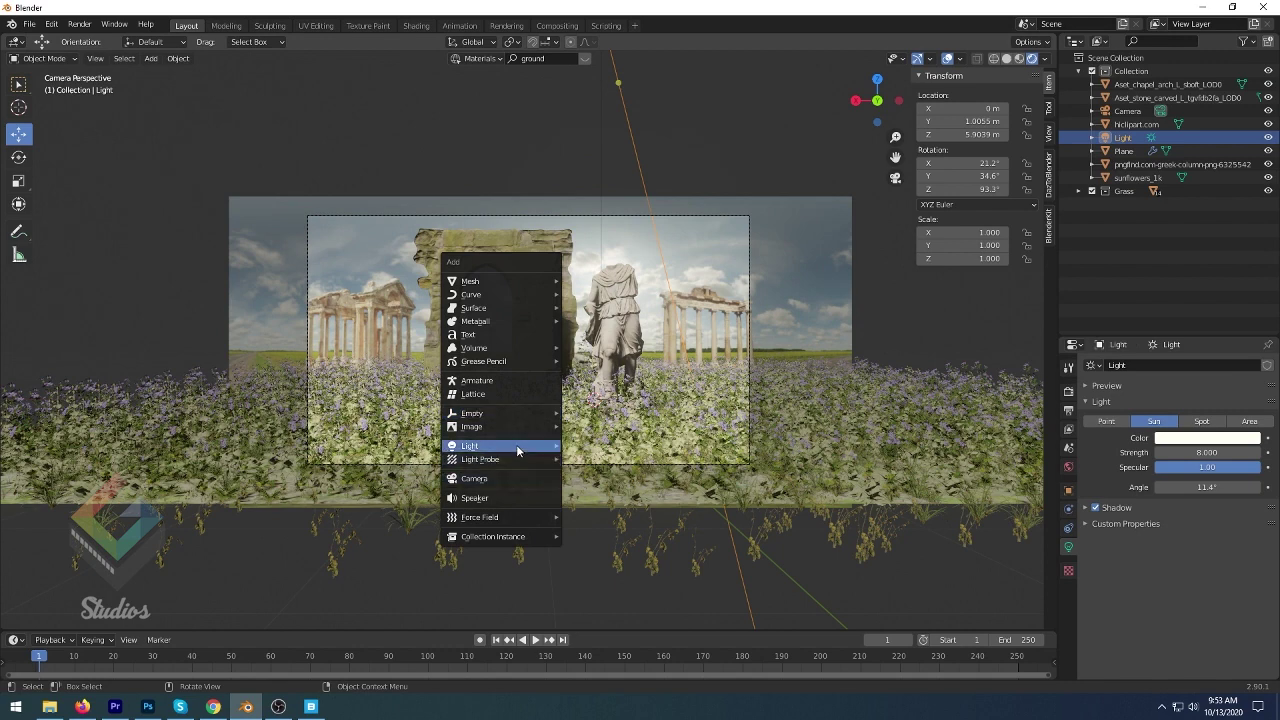
- Add a Text object, rotate it 90° on X and 180° on Z to face the camera
click(501, 334)
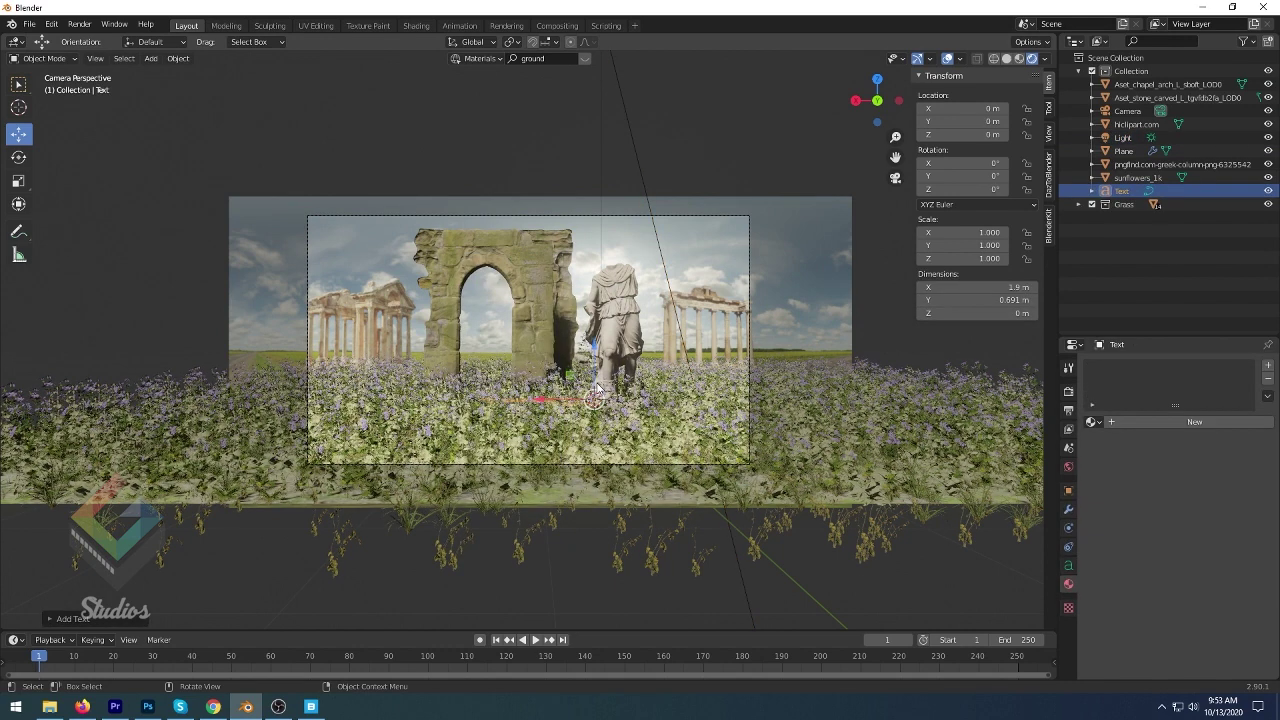
key(r)
key(x)
key(9)
key(0)
key(Return)
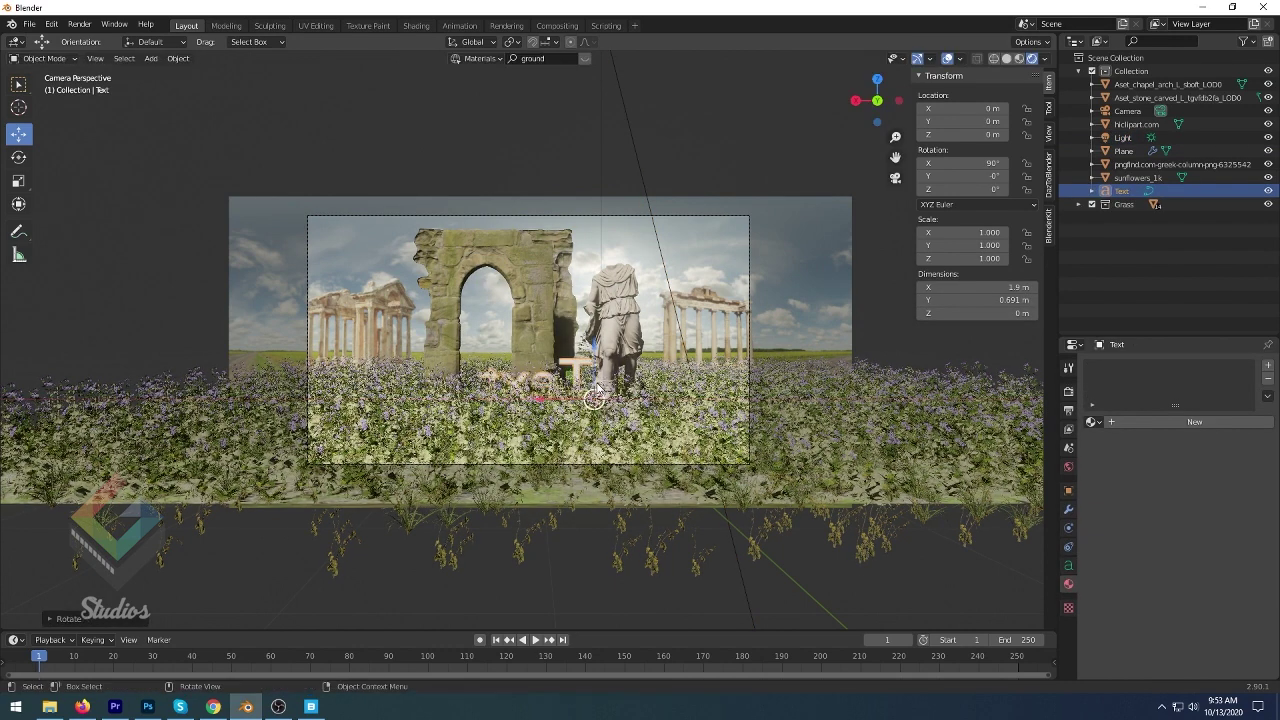
drag(965, 189, 1023, 192)
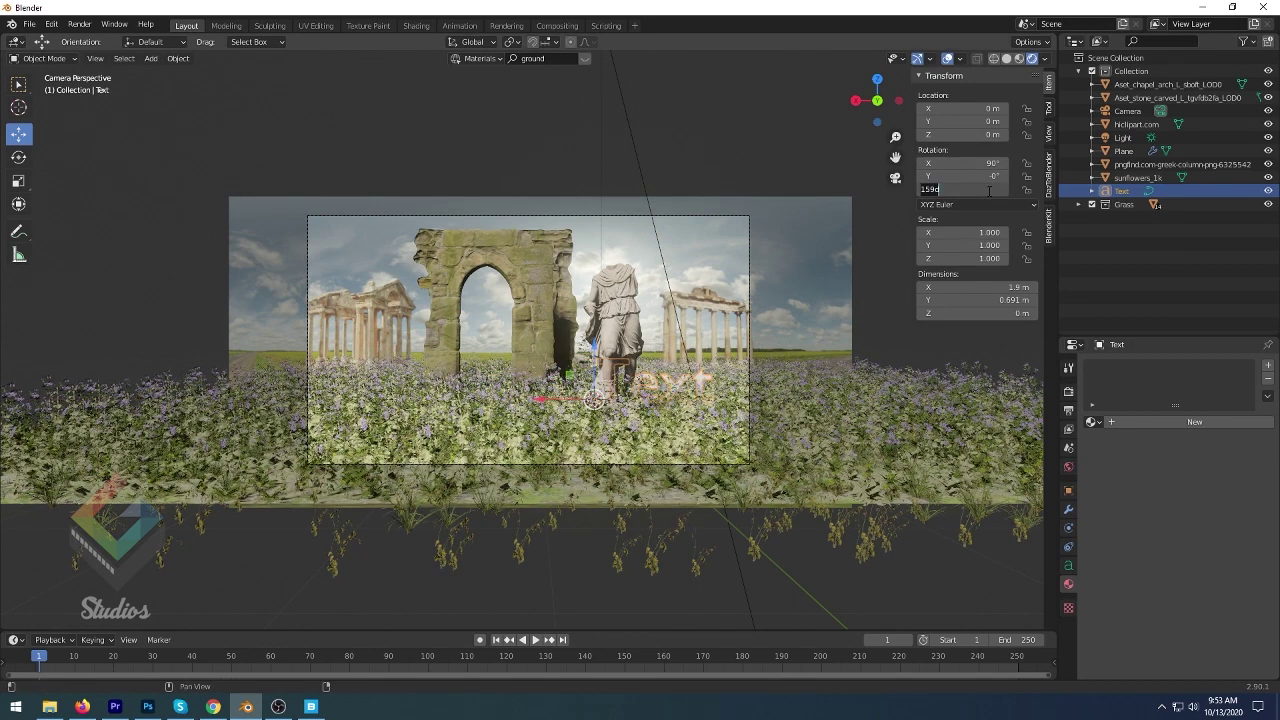
drag(988, 189, 1000, 189)
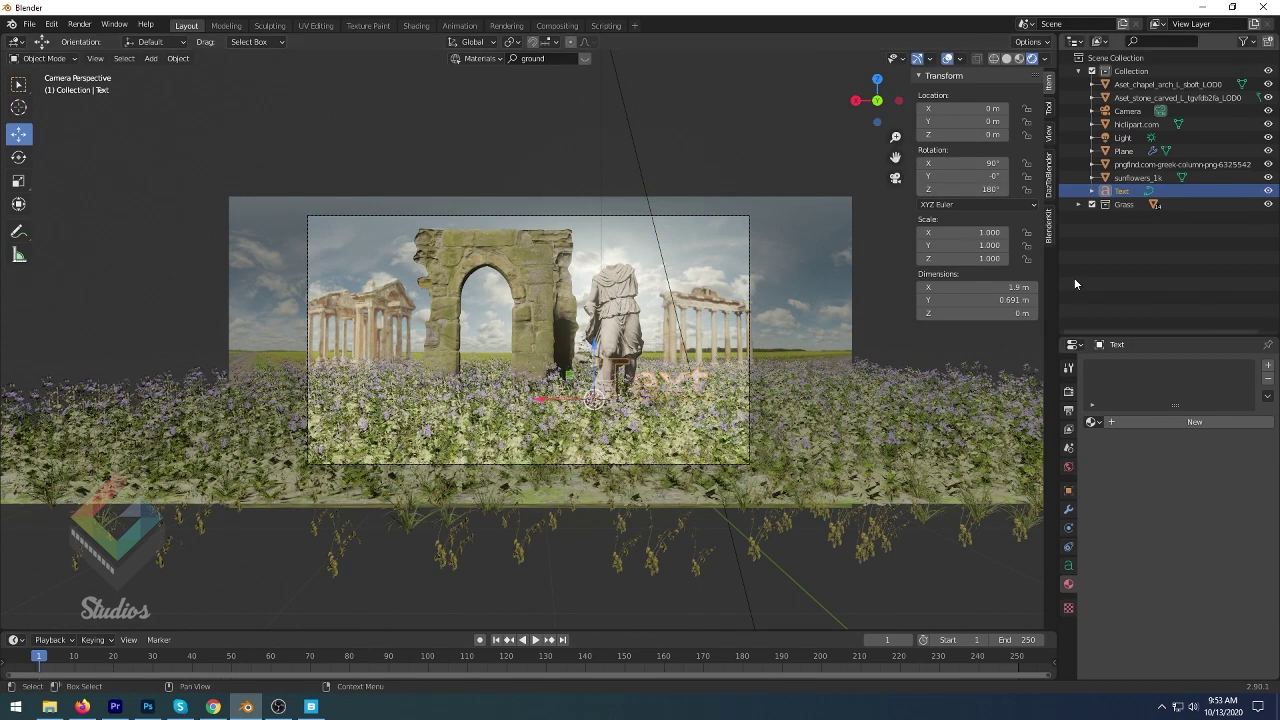
- Enlarge the text object and change its letters from 'Text' to 'ROME'
key(g)
key(Return)
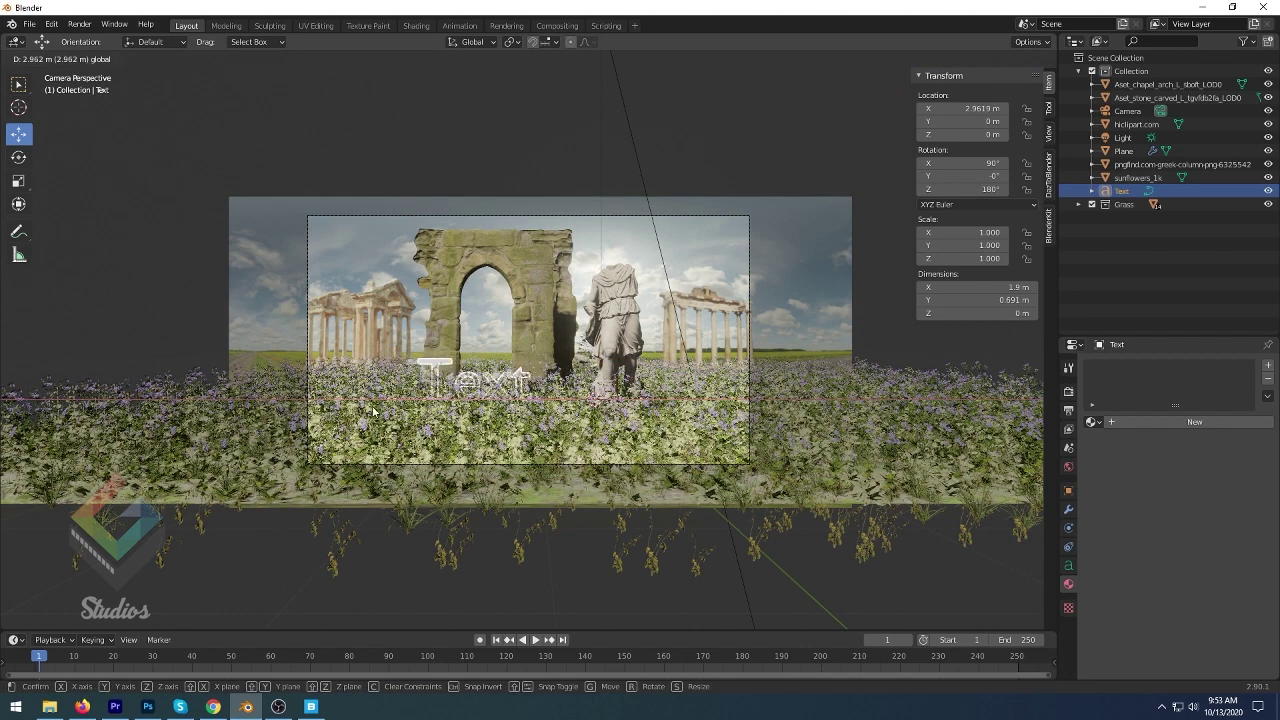
key(s)
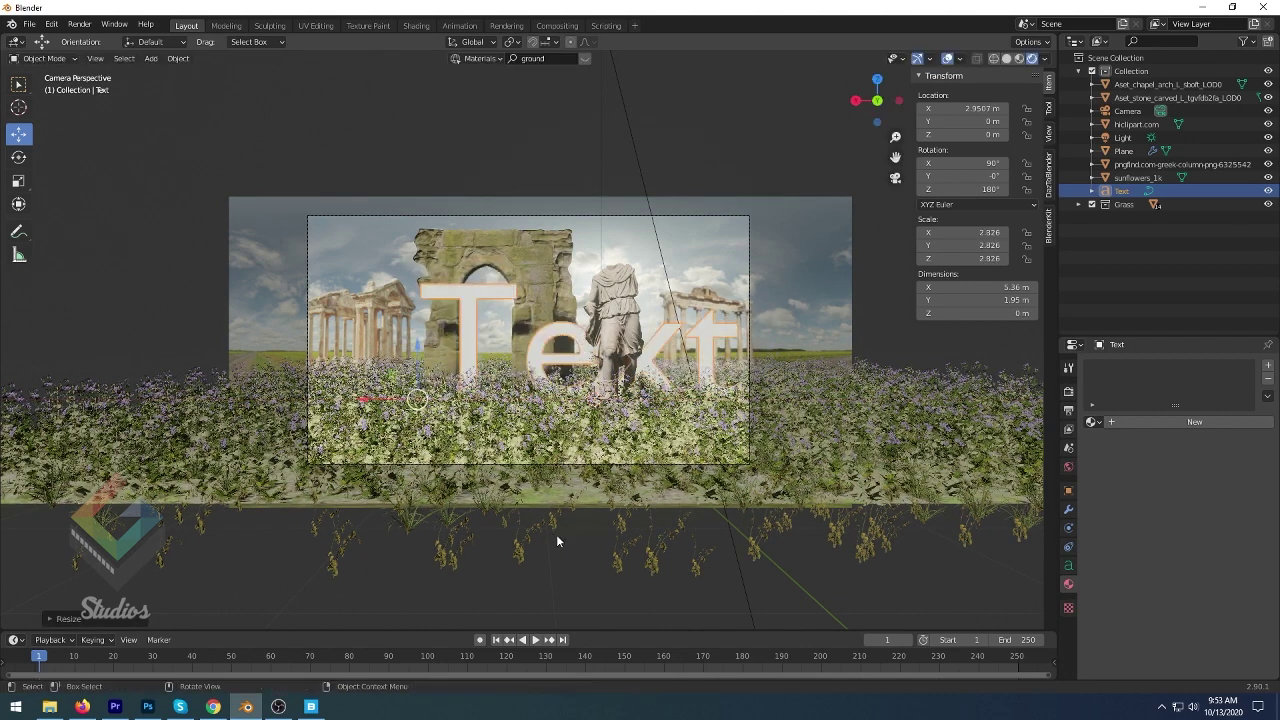
click(556, 534)
key(Tab)
key(BackSpace)
key(BackSpace)
key(BackSpace)
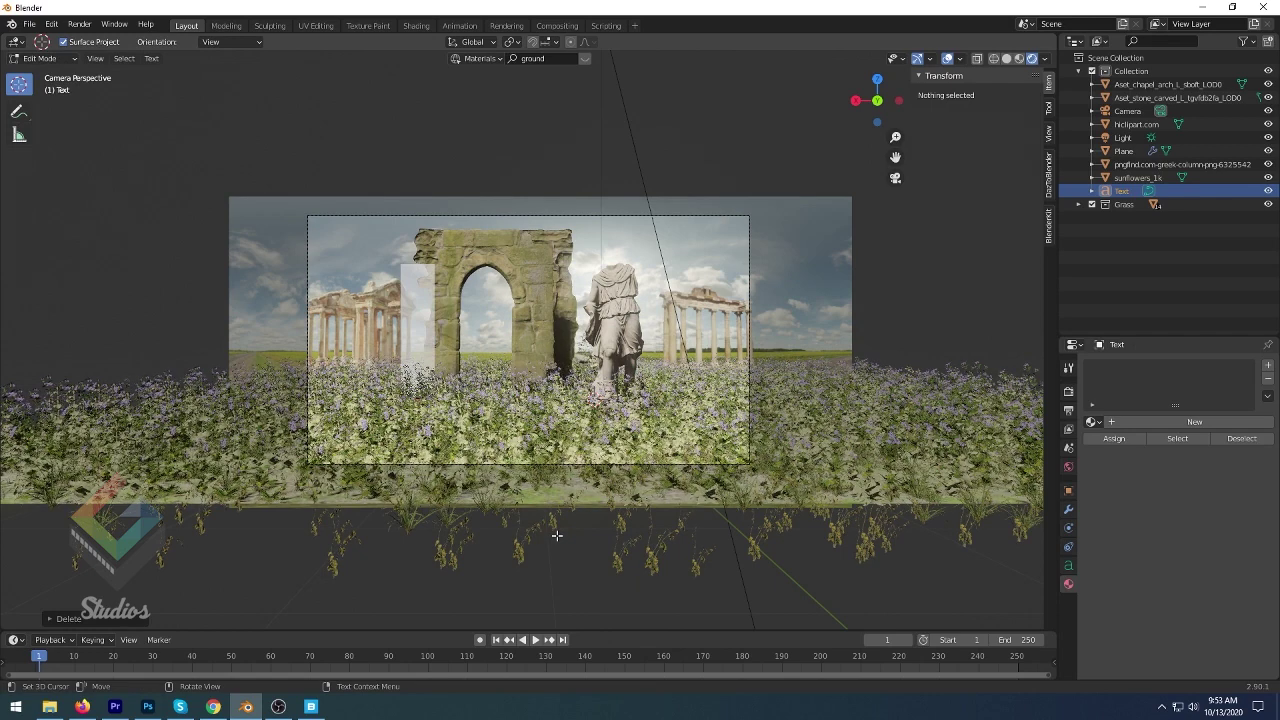
text(RO)
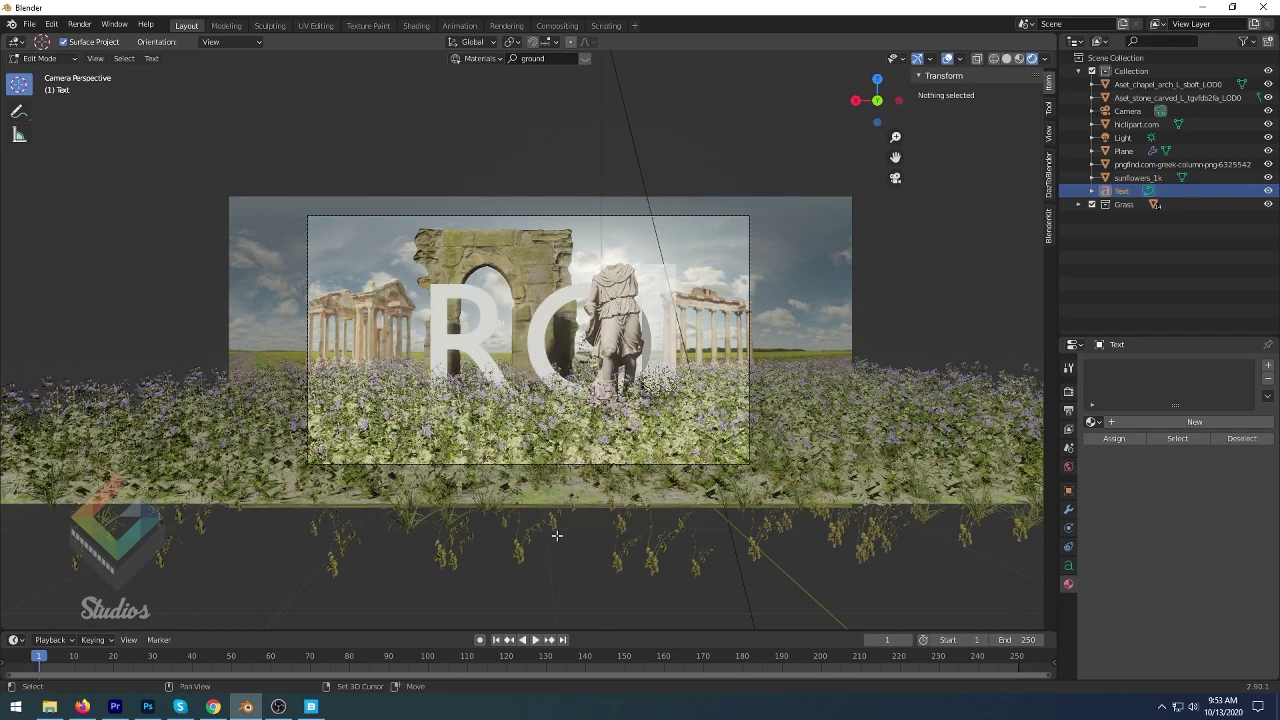
text(M)
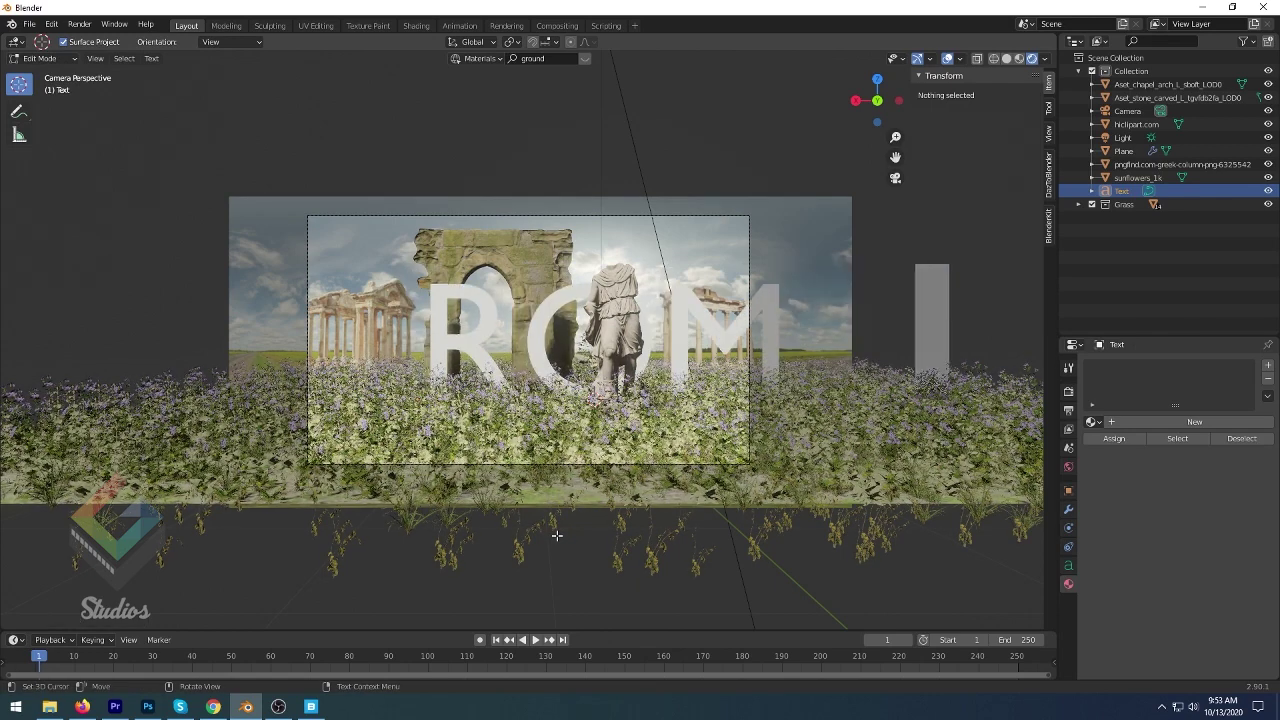
text(  E)
key(Tab)
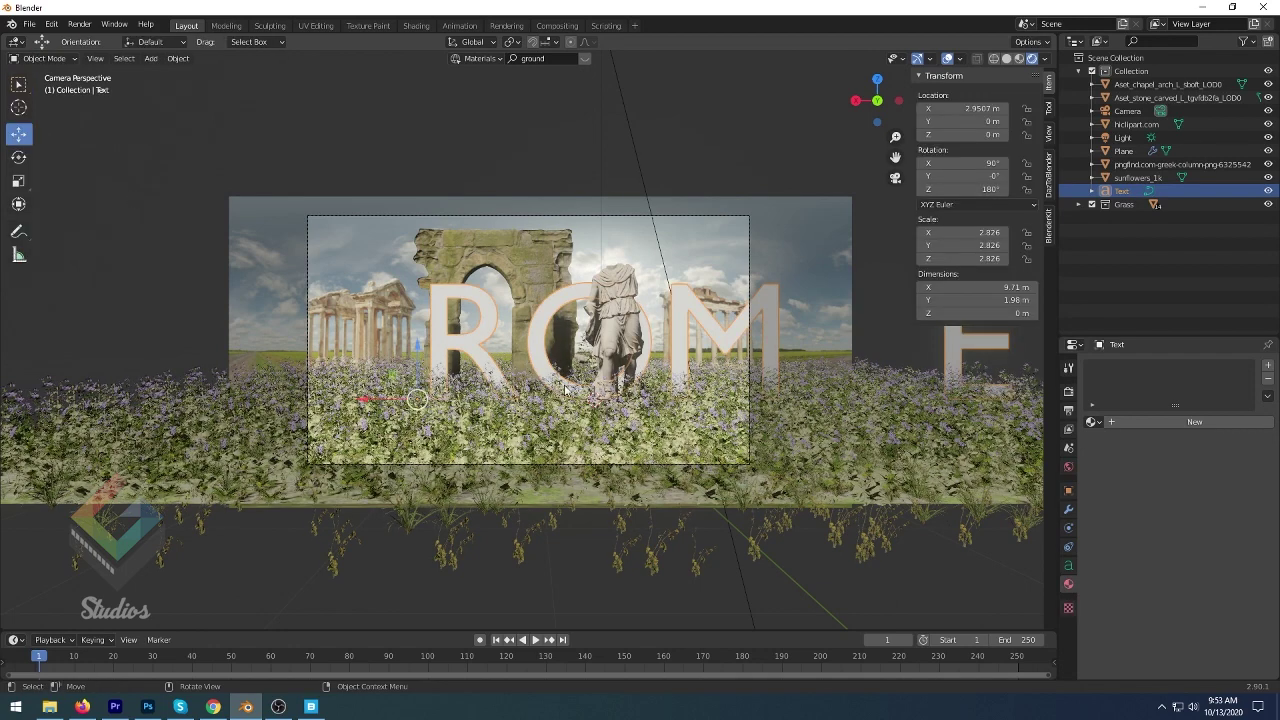
- Shrink the ROME text to scale 1.756 and centre it in the camera frame at X 4.1222 m
click(536, 401)
click(540, 326)
drag(365, 401, 252, 450)
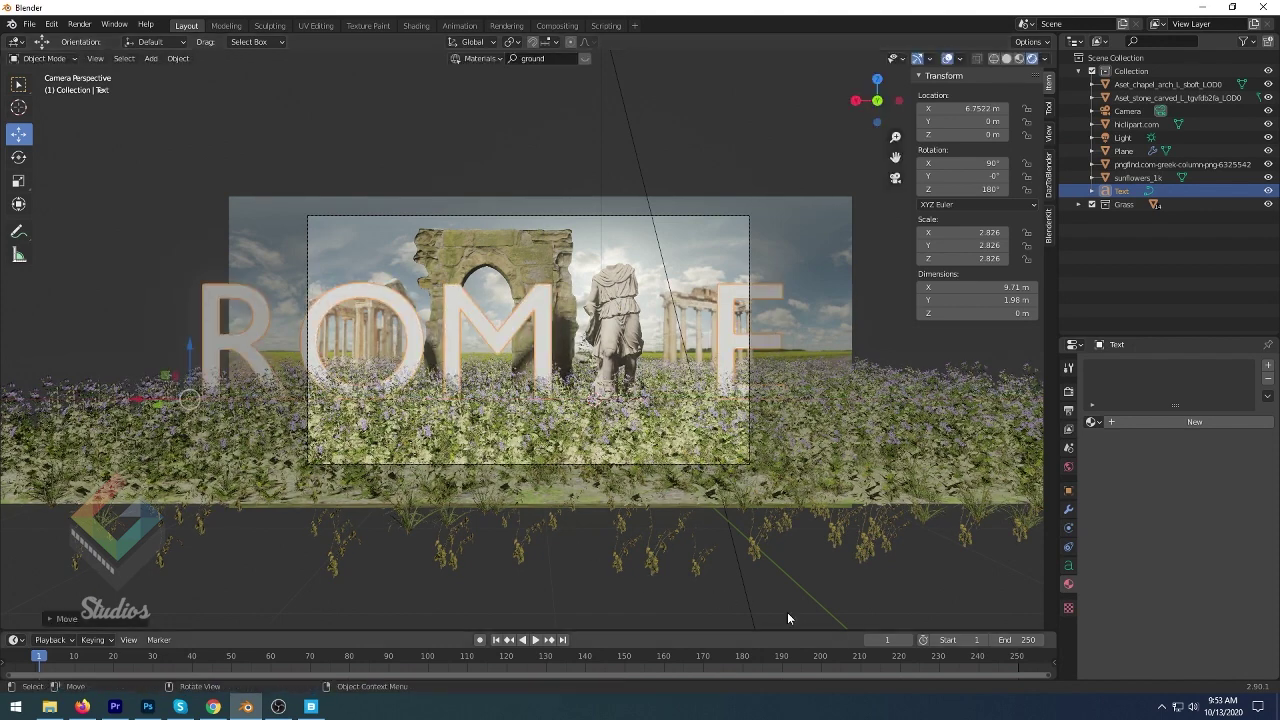
key(s)
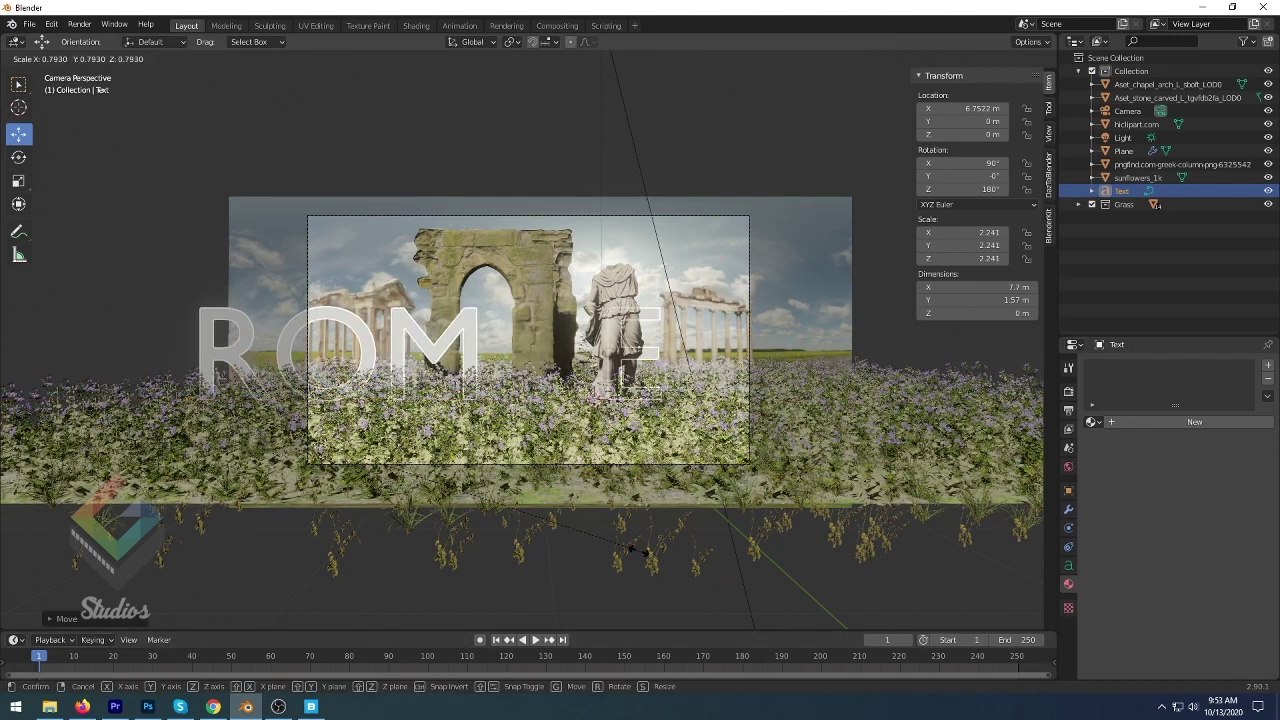
click(152, 406)
drag(160, 406, 209, 342)
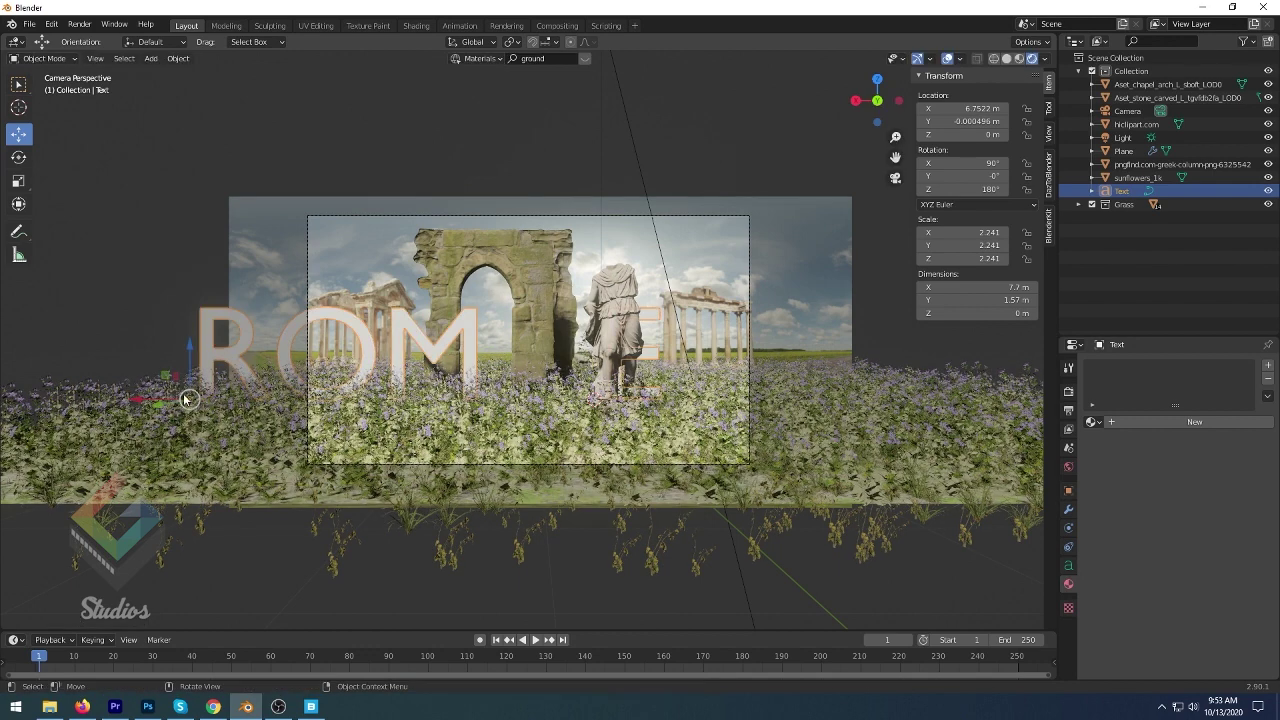
drag(137, 399, 238, 386)
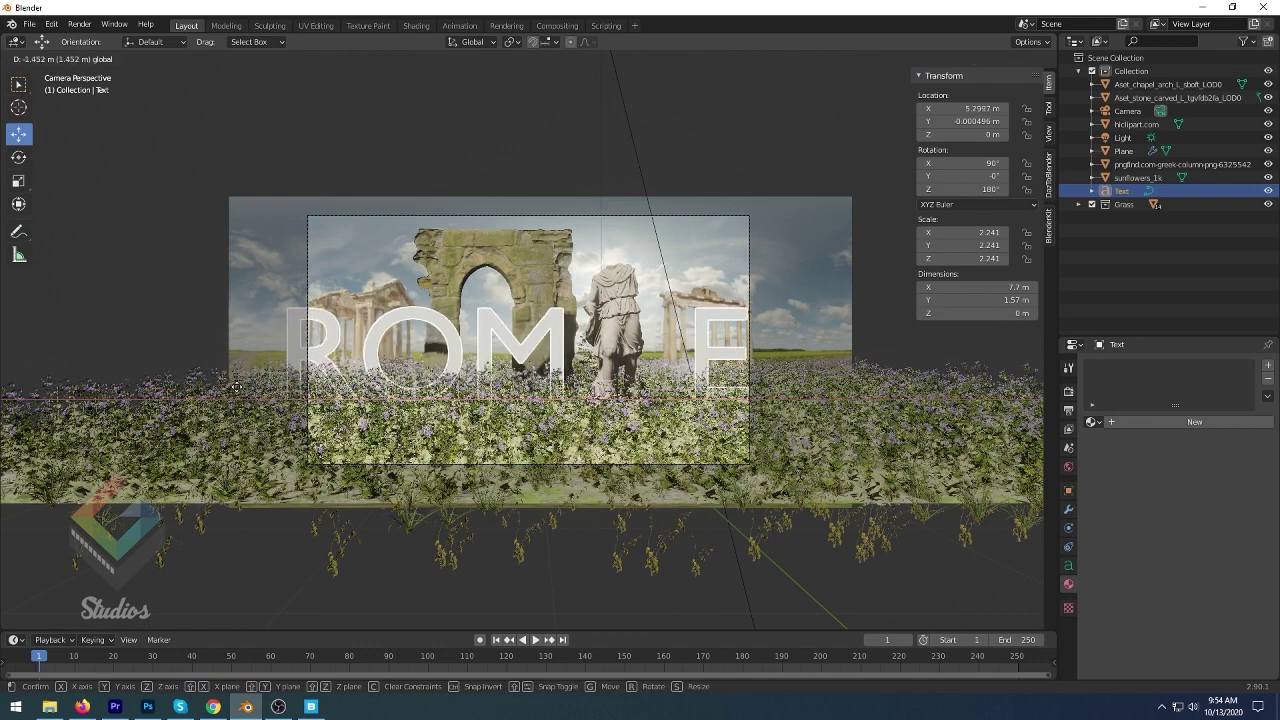
key(s)
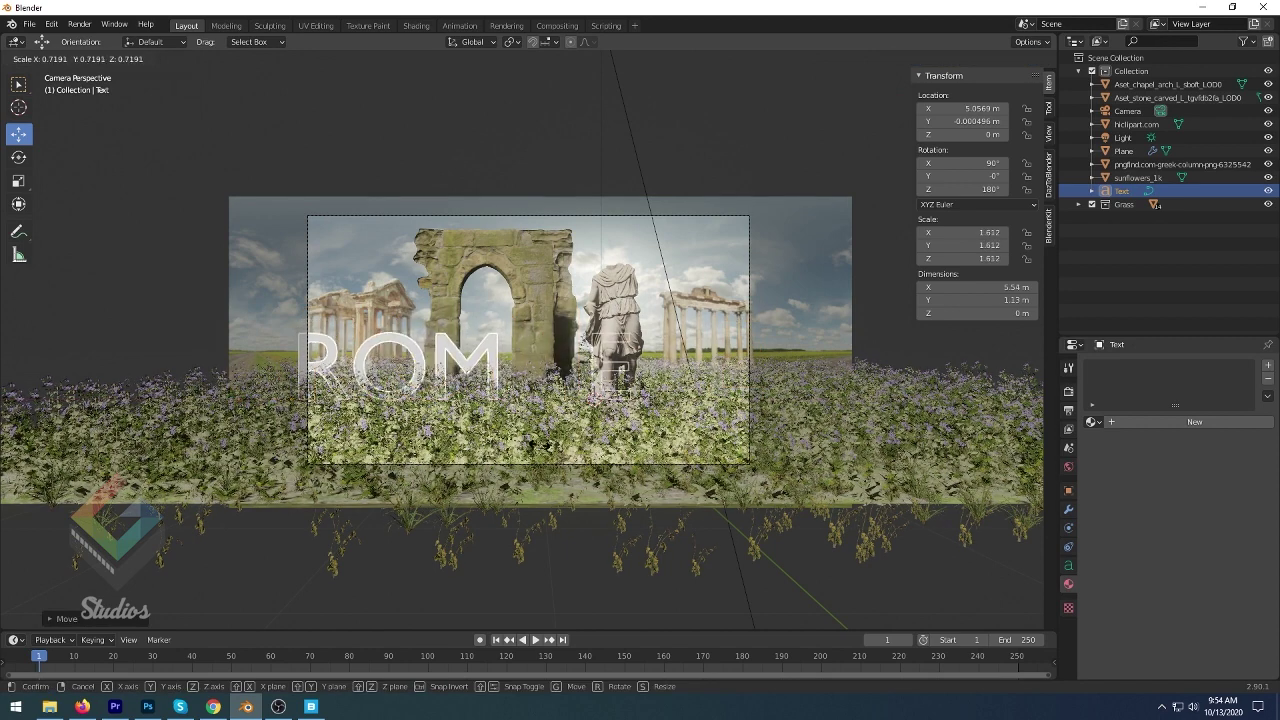
click(444, 425)
drag(240, 404, 296, 401)
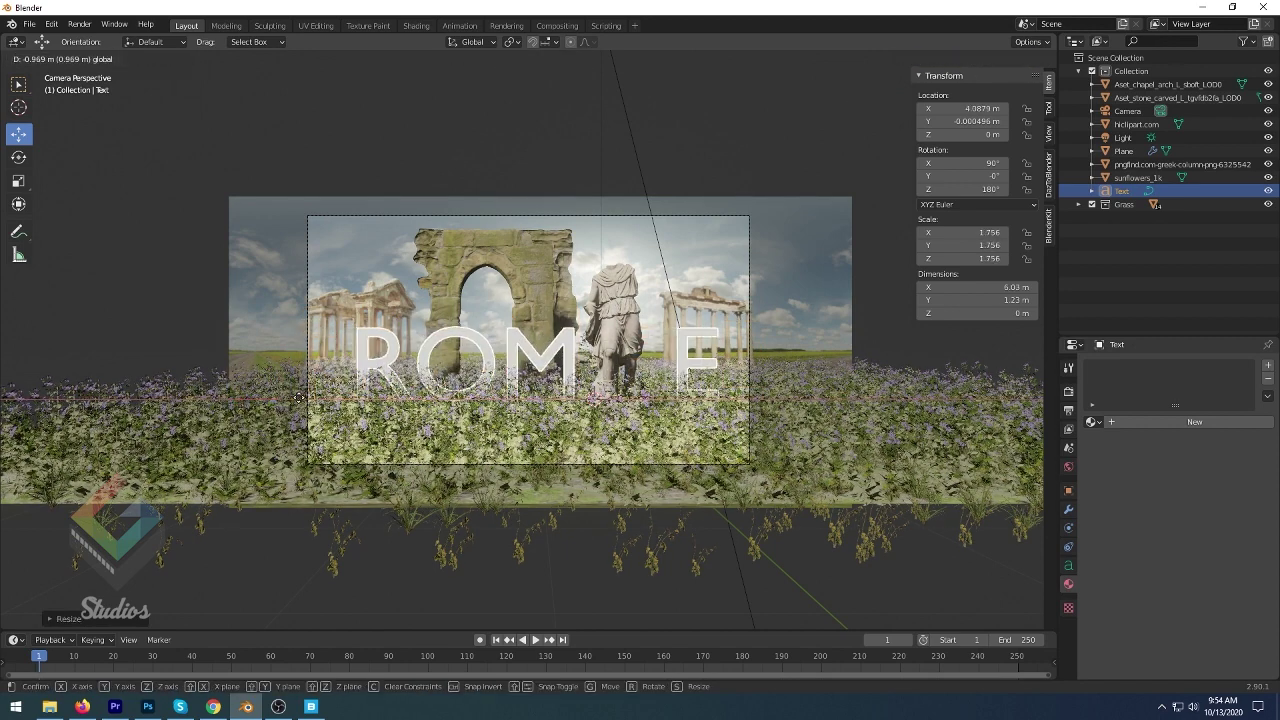
click(1069, 565)
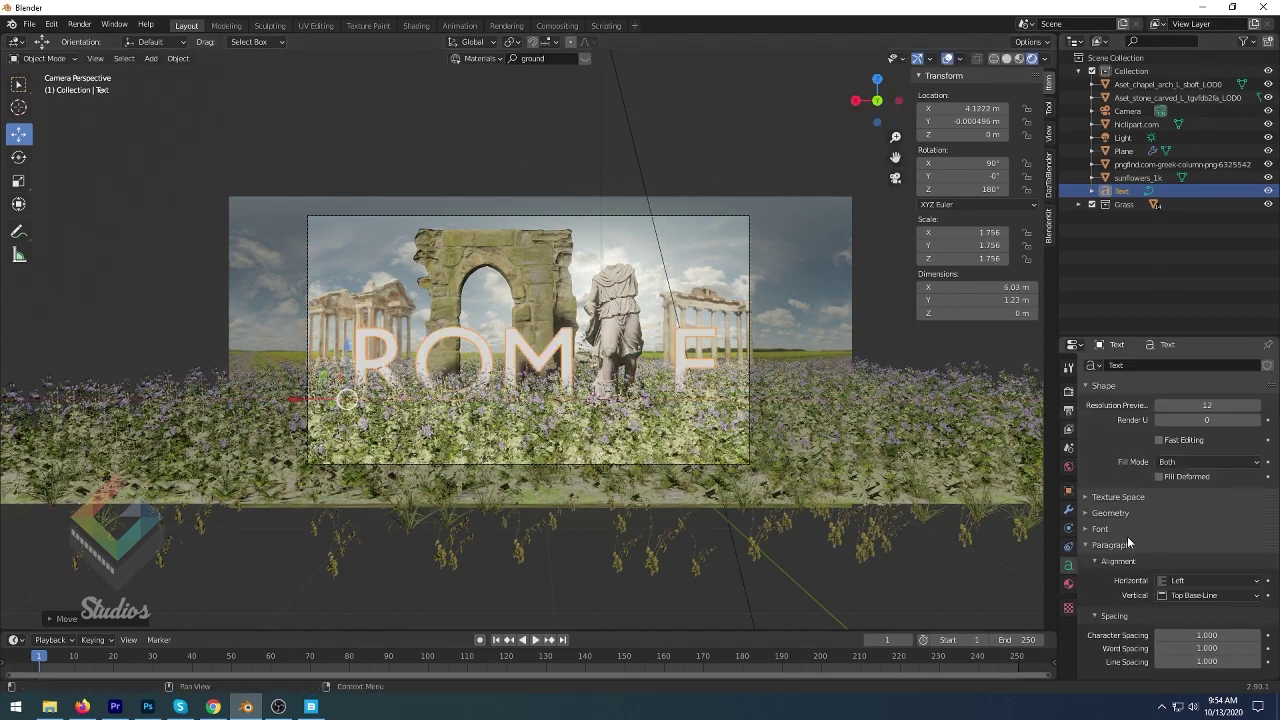
- Set the text Geometry Extrude to 0.22 m for solid 3D letters
scroll(1095, 530, down, 2)
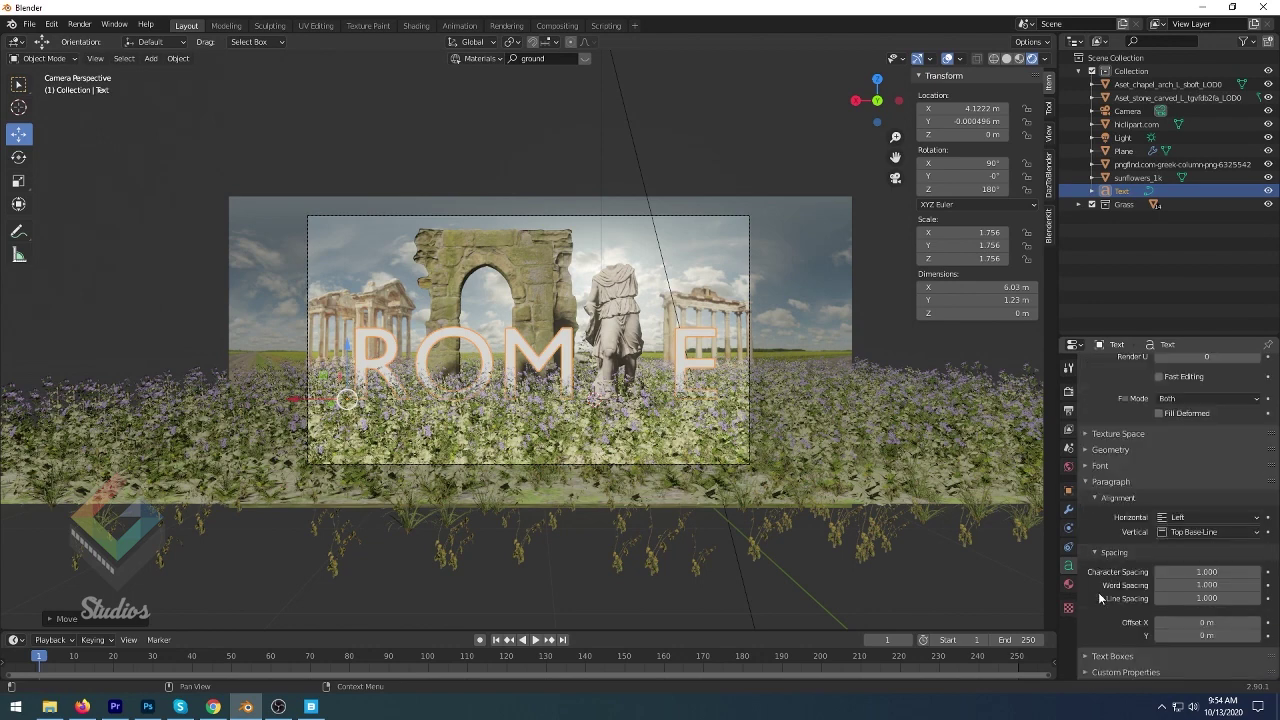
click(1092, 449)
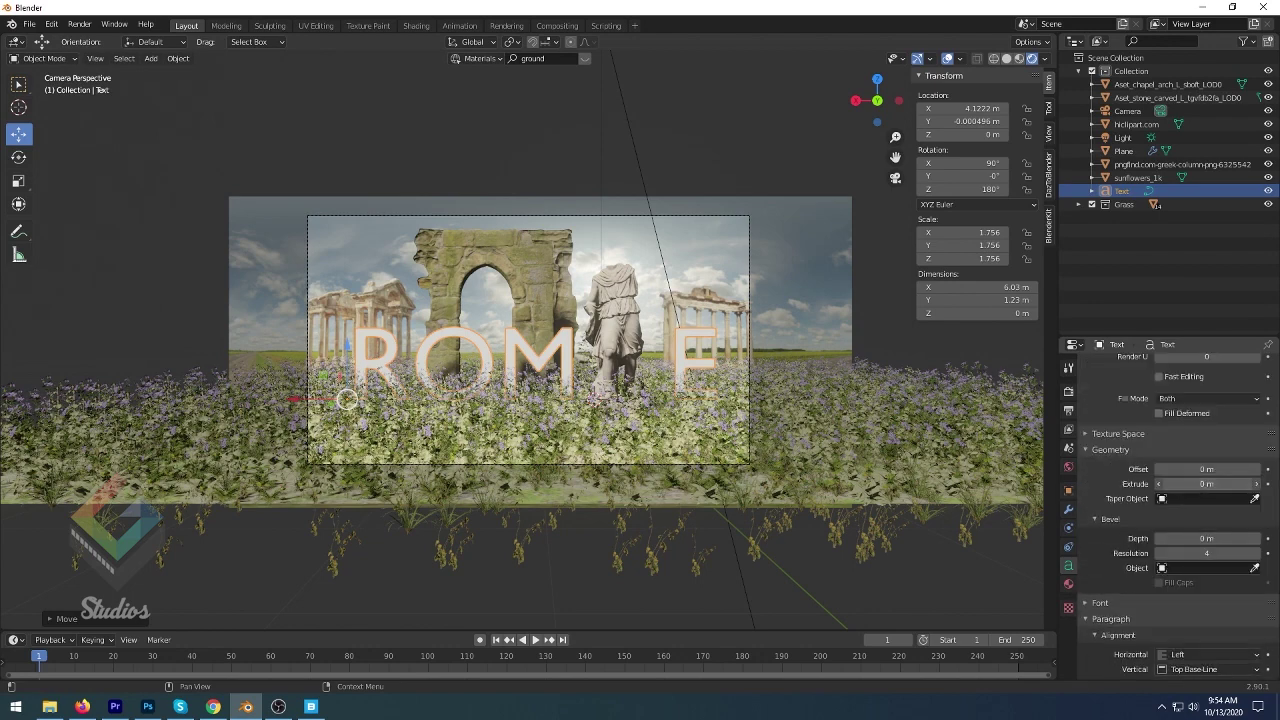
drag(1204, 484, 1204, 490)
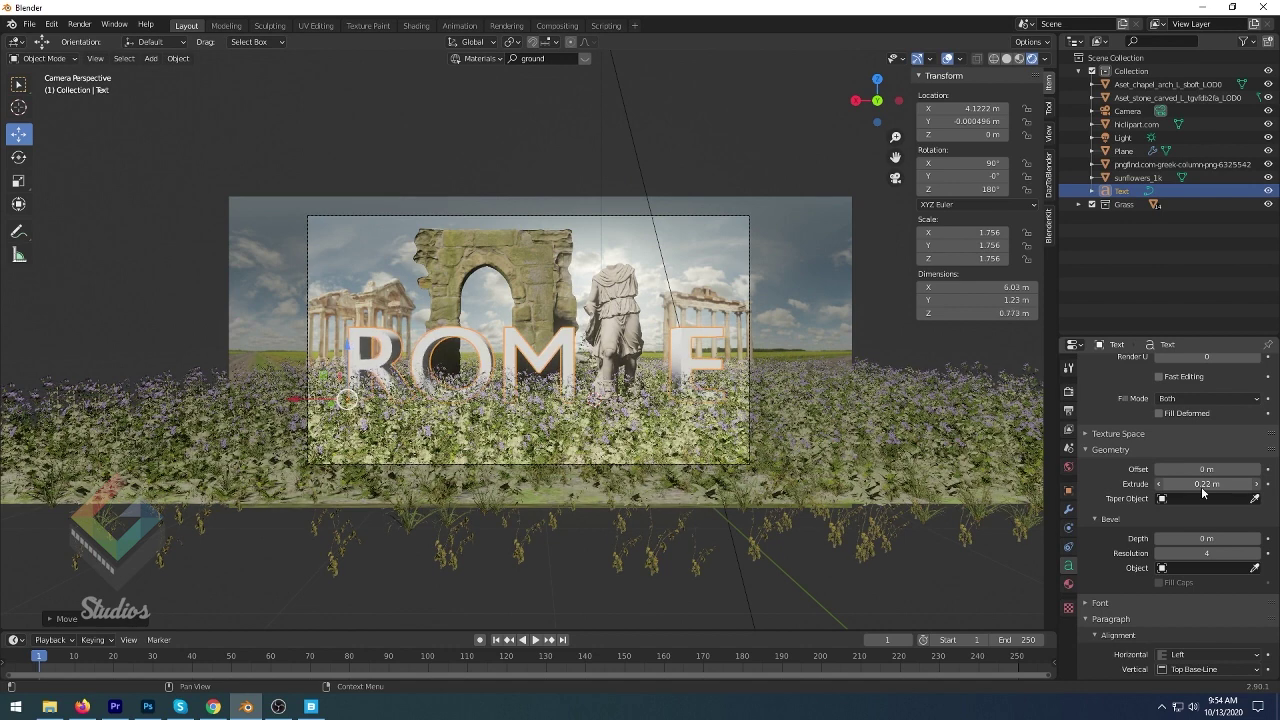
click(1068, 392)
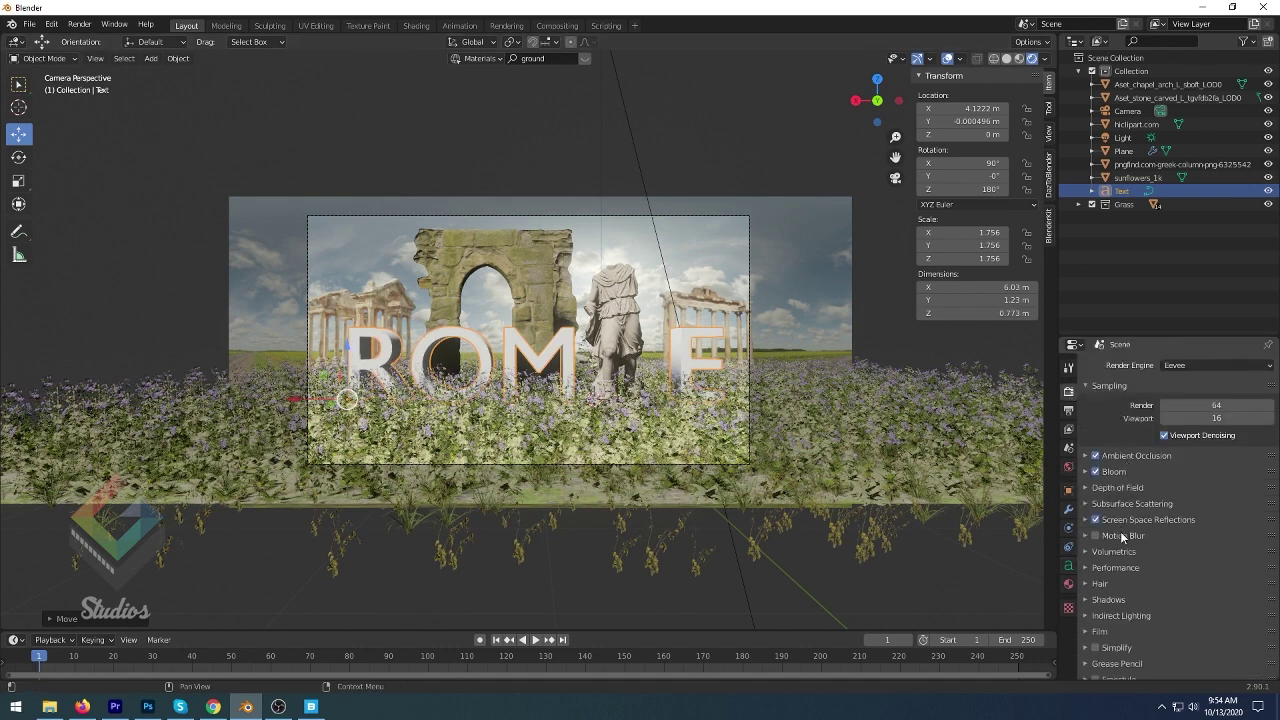
- Enable Film Transparent and Motion Blur in the Eevee render settings
scroll(545, 342, up, 2)
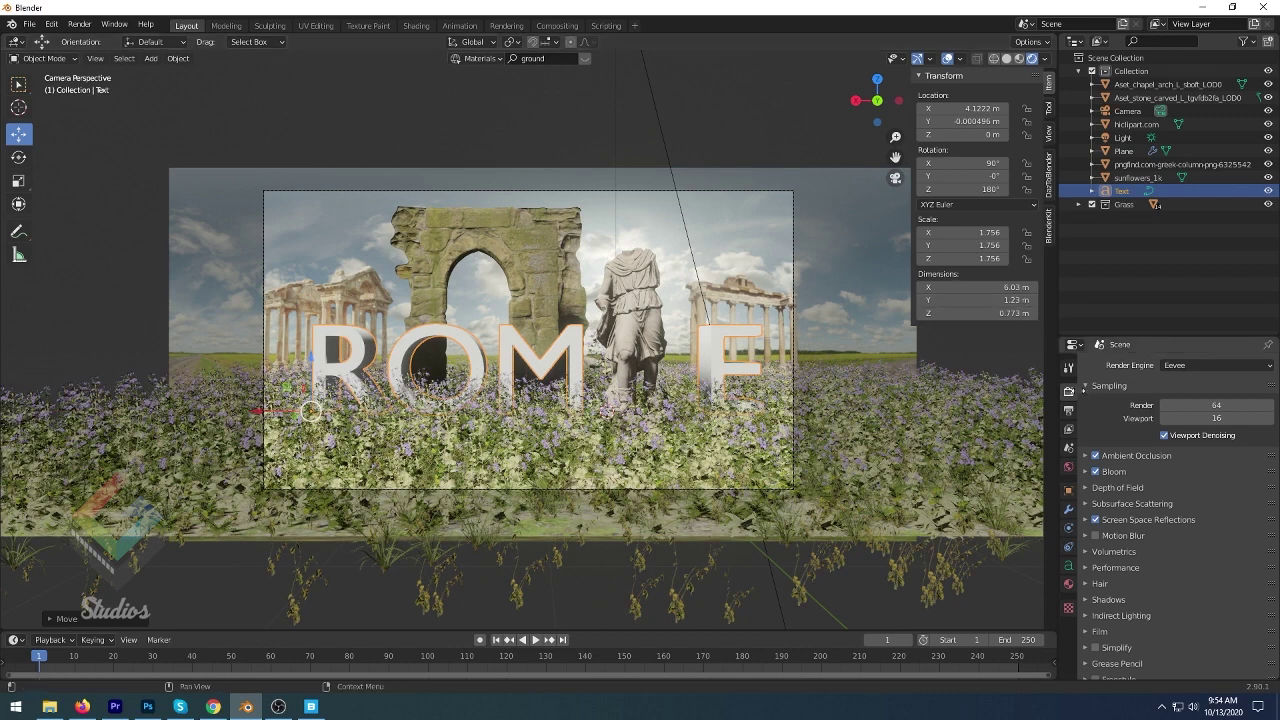
click(1079, 72)
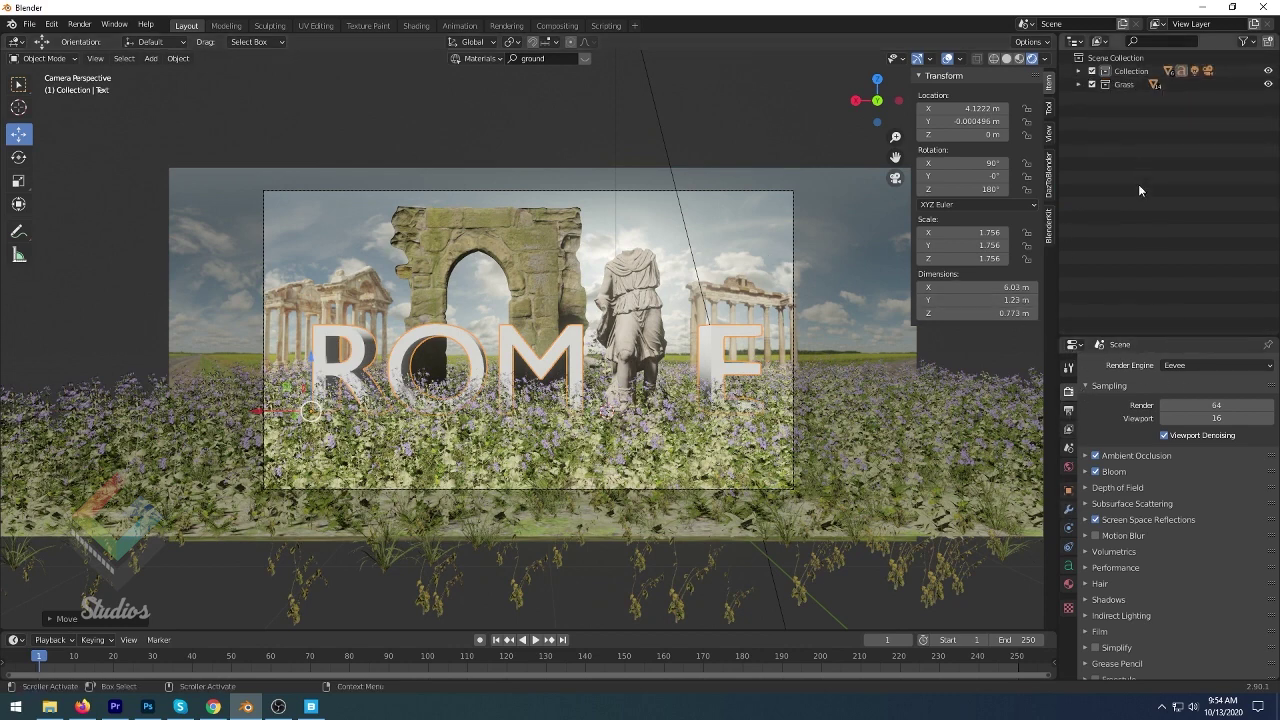
drag(1177, 336, 1177, 193)
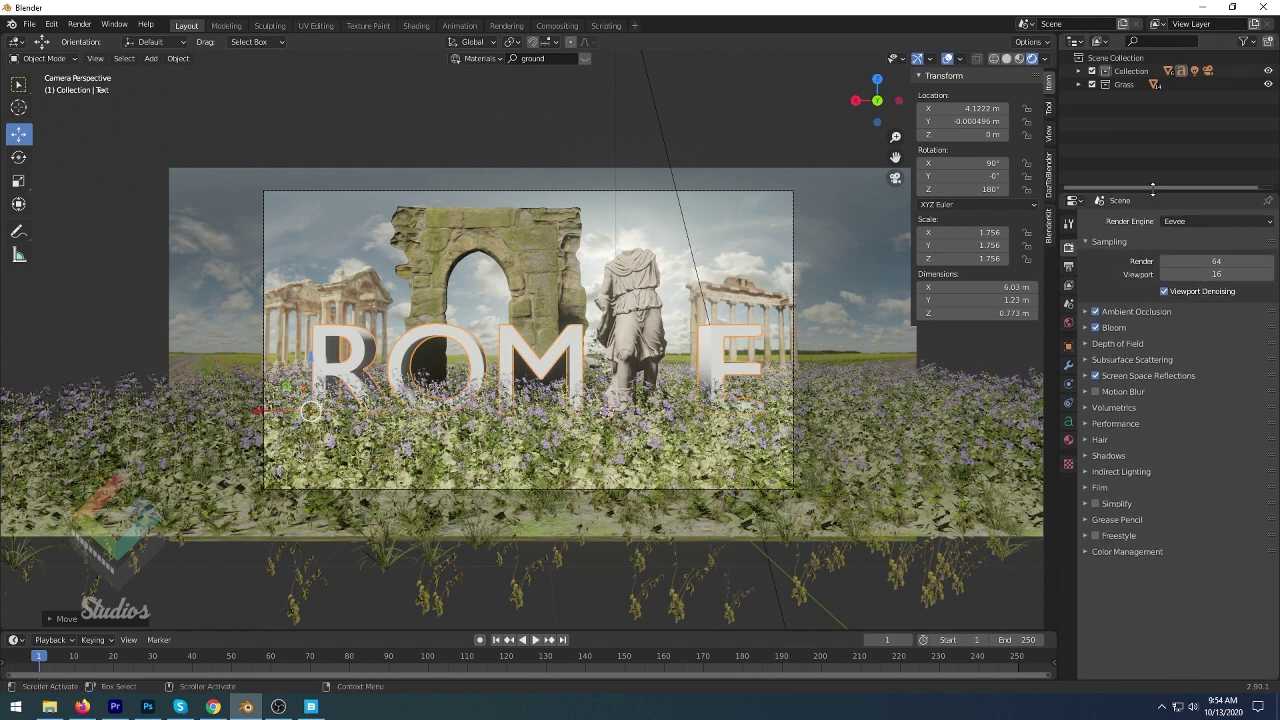
click(1068, 285)
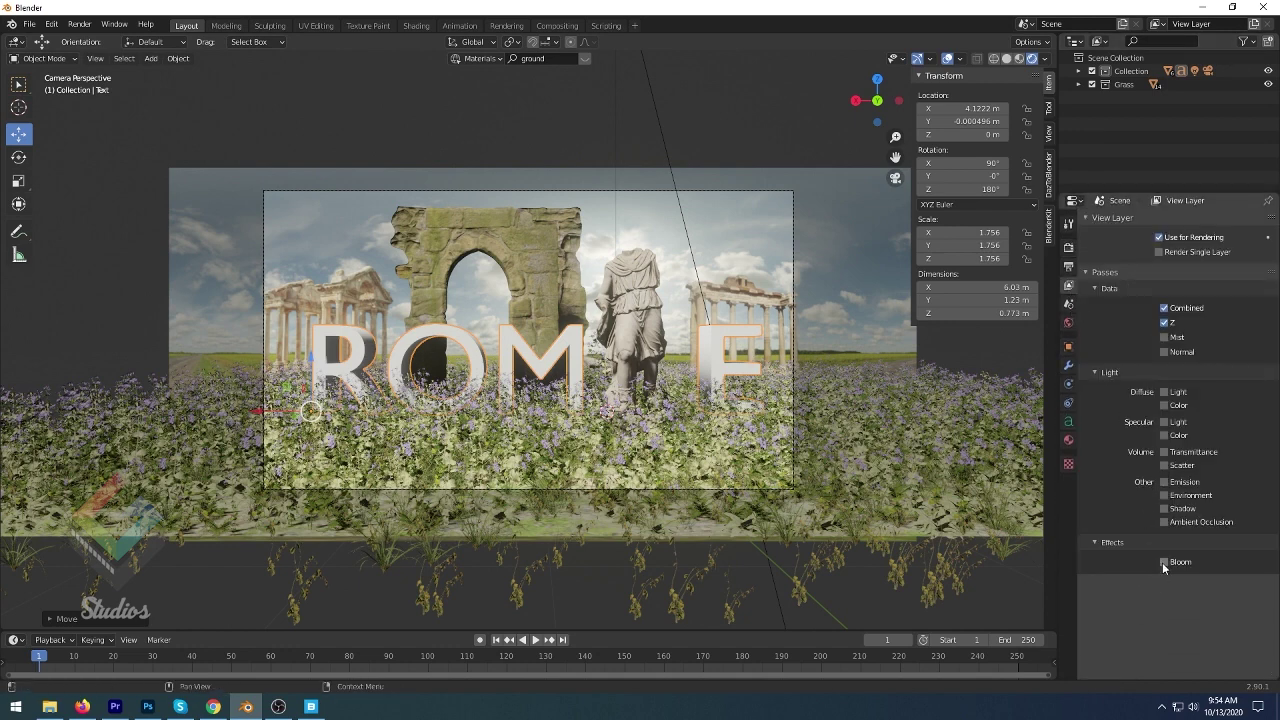
click(1068, 304)
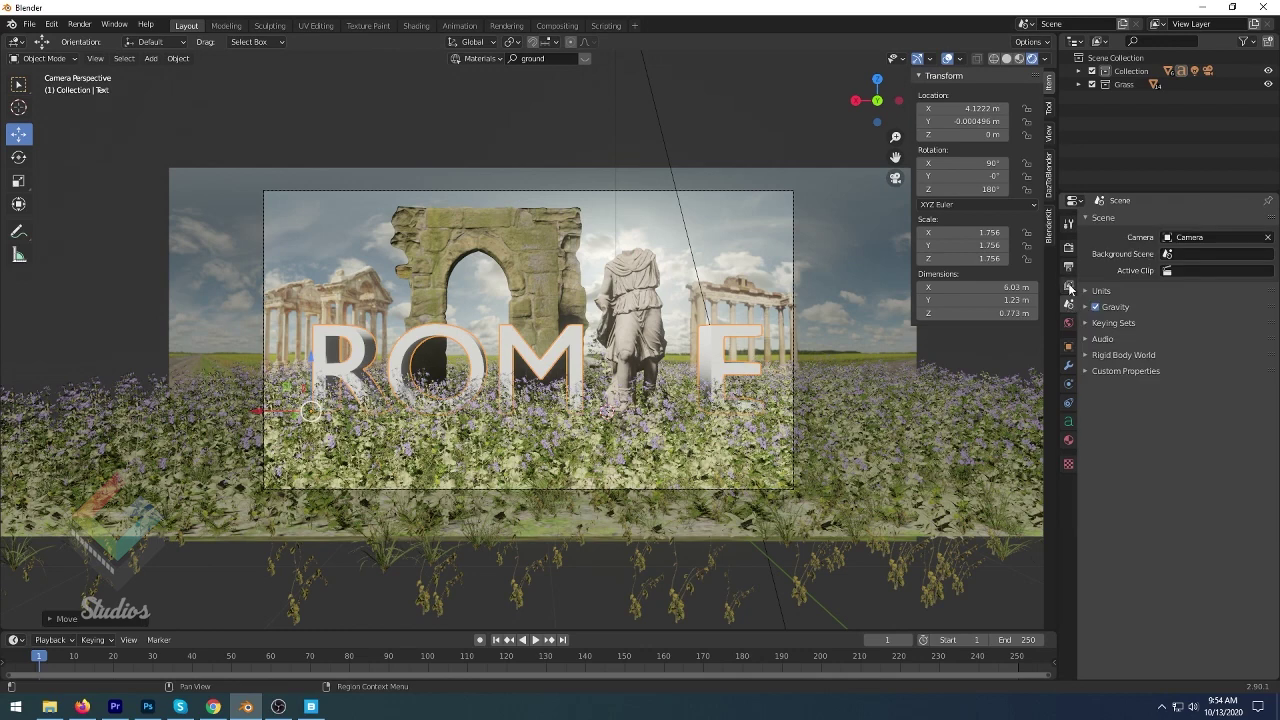
click(1068, 268)
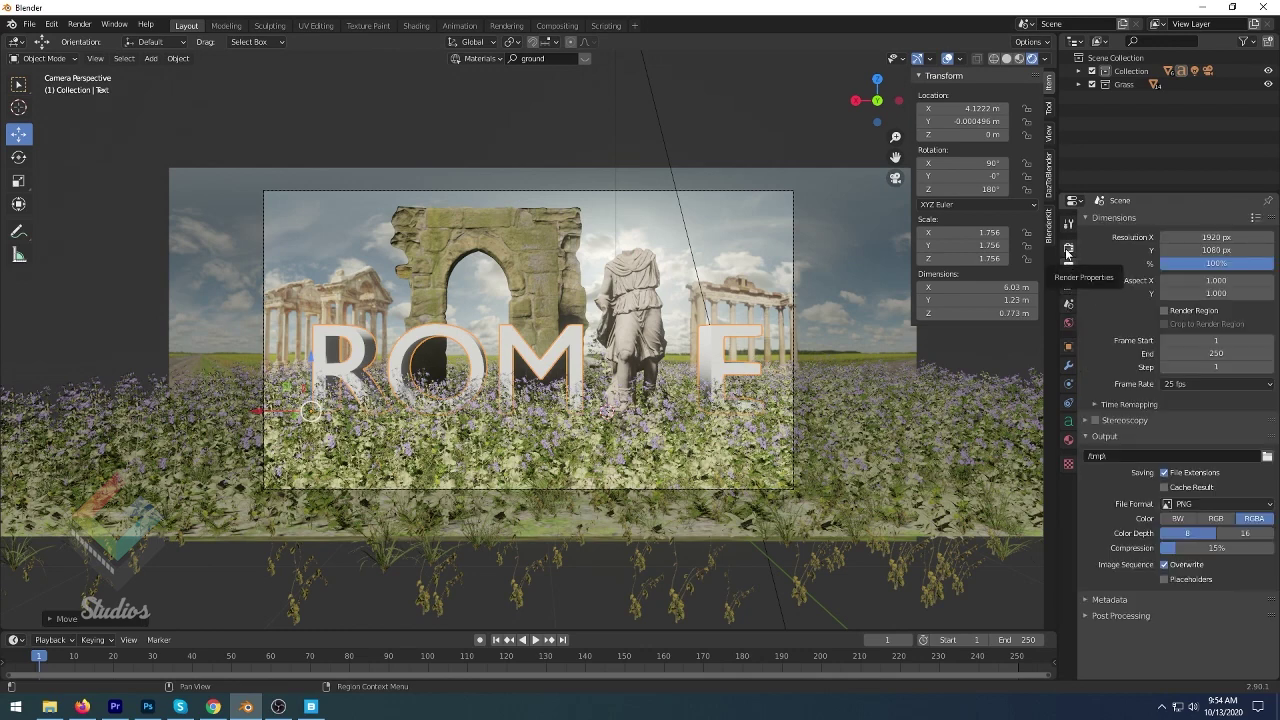
click(1067, 251)
click(1088, 489)
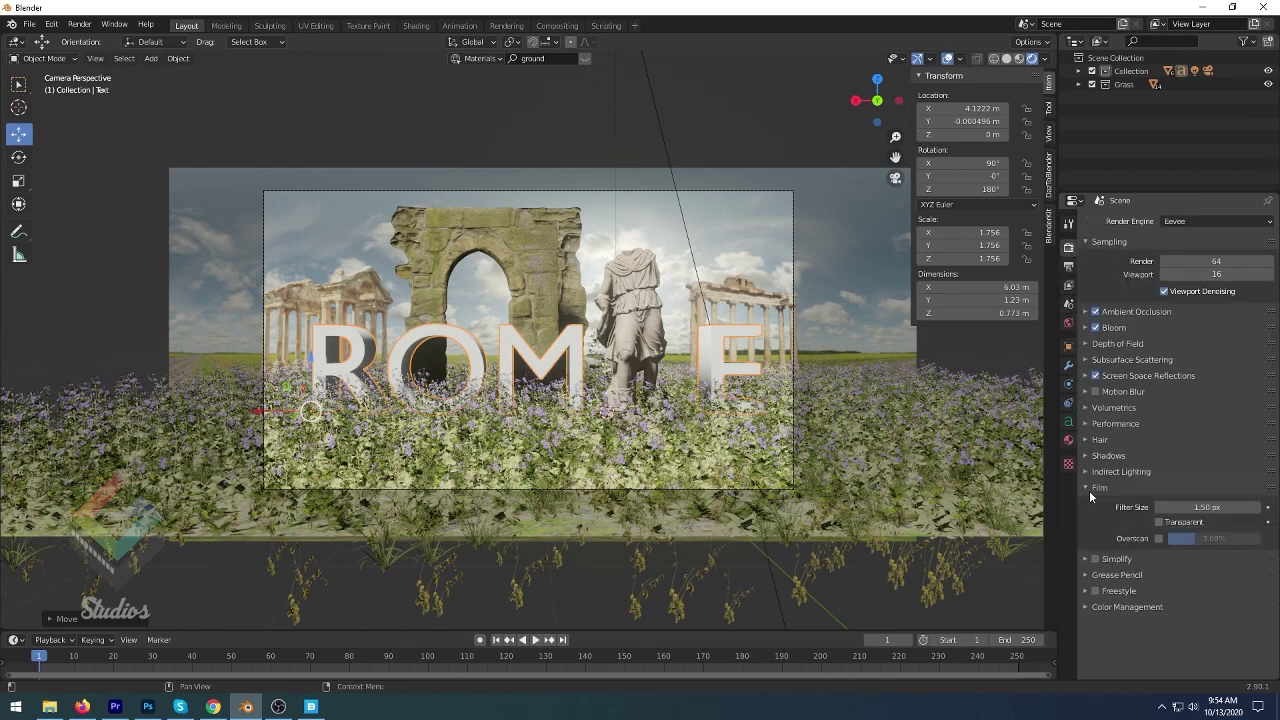
click(1160, 523)
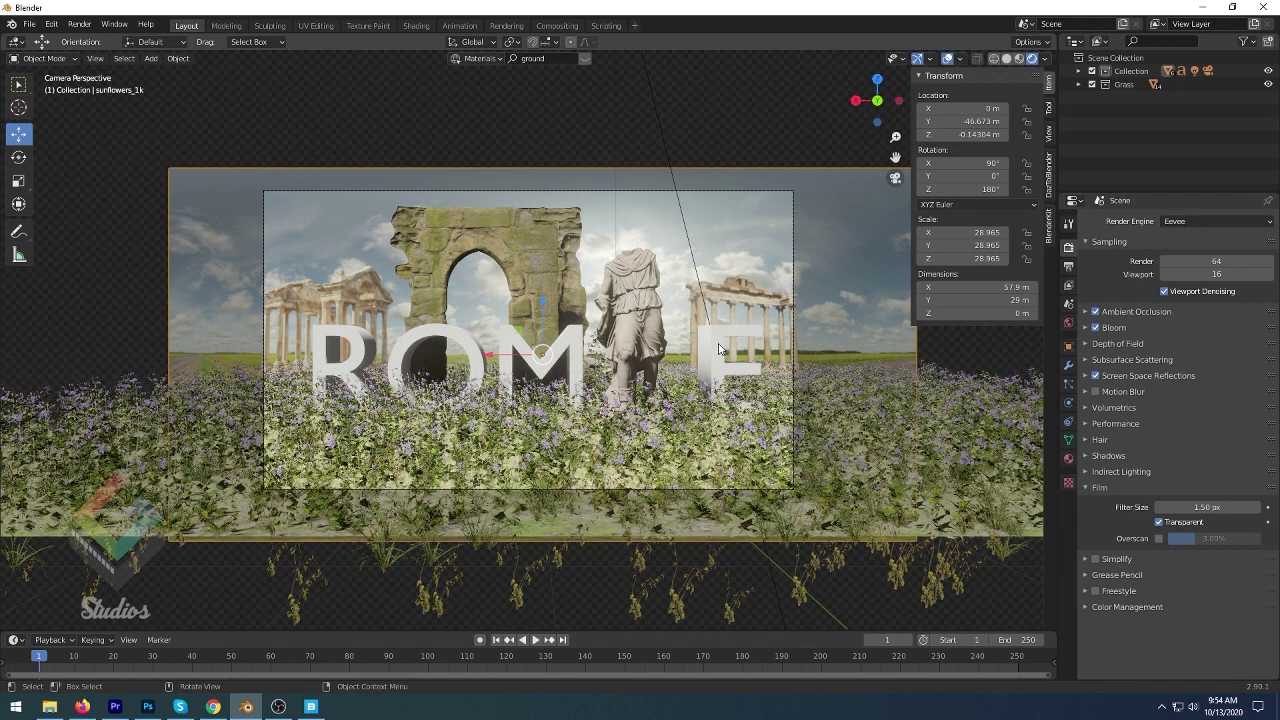
click(1089, 407)
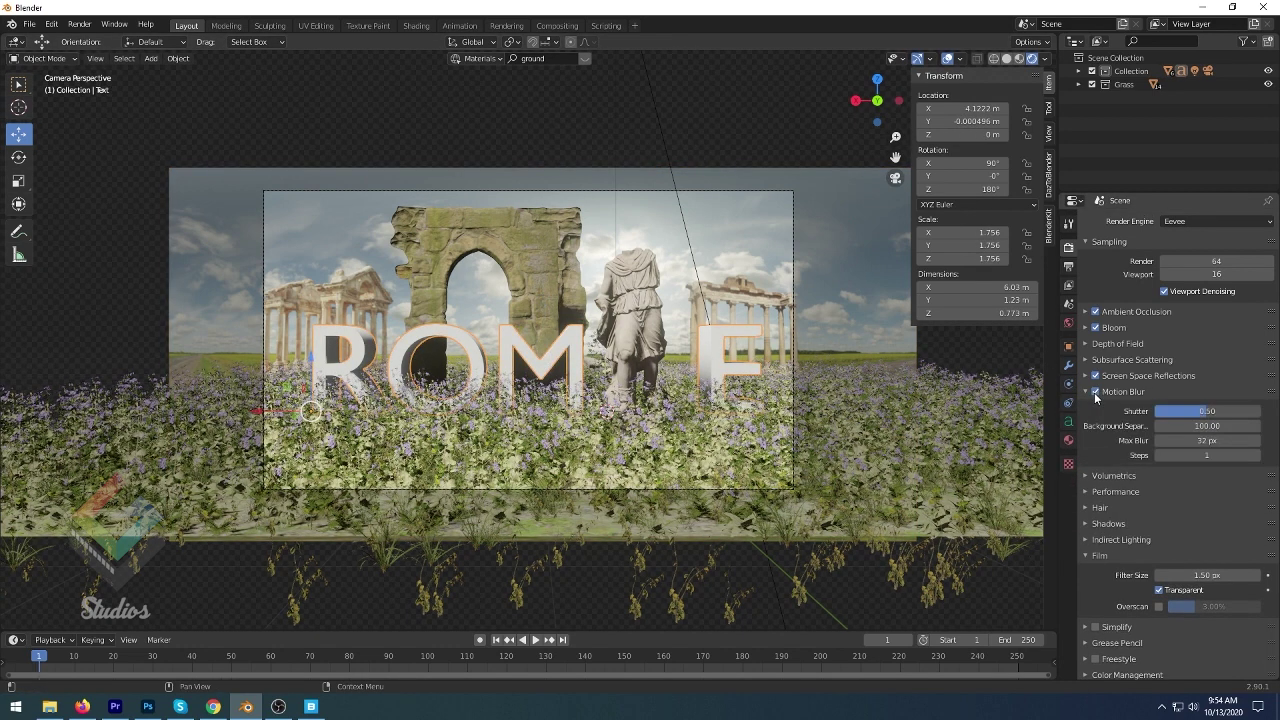
click(1068, 440)
- Give the ROME text a new material, Material.002, with a pale lavender base colour
click(1206, 274)
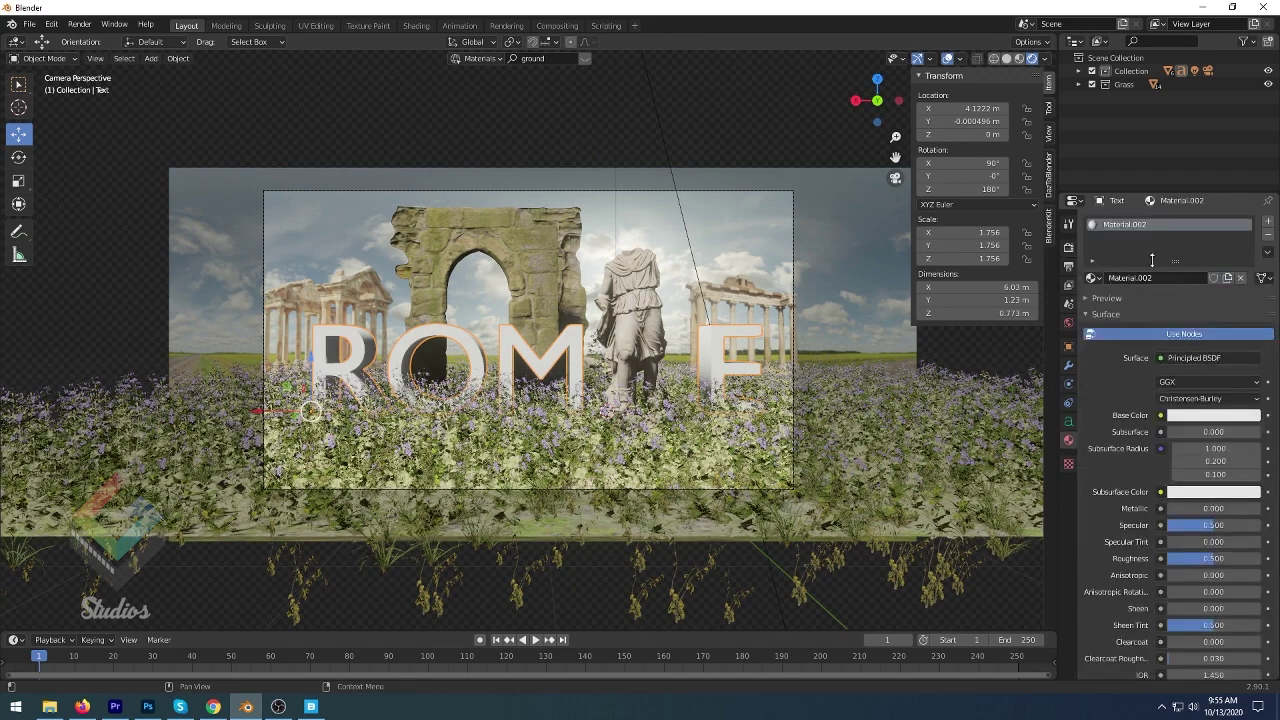
click(1195, 415)
click(489, 360)
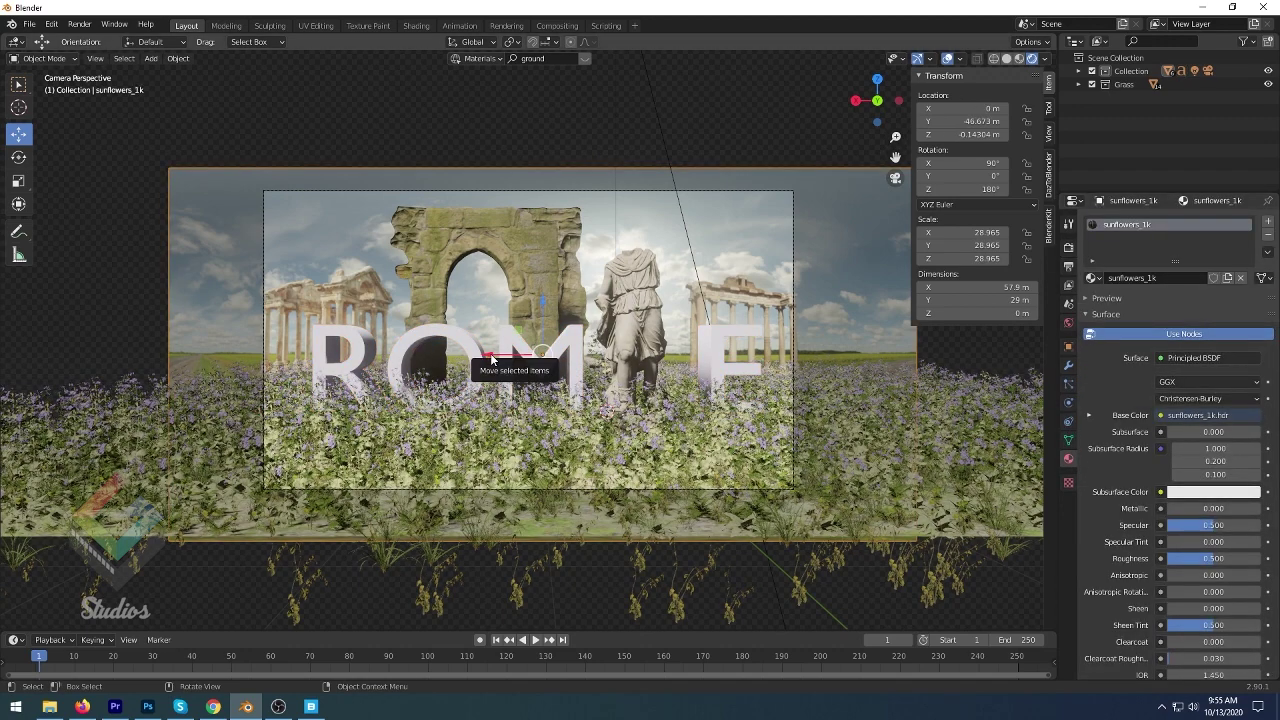
click(542, 312)
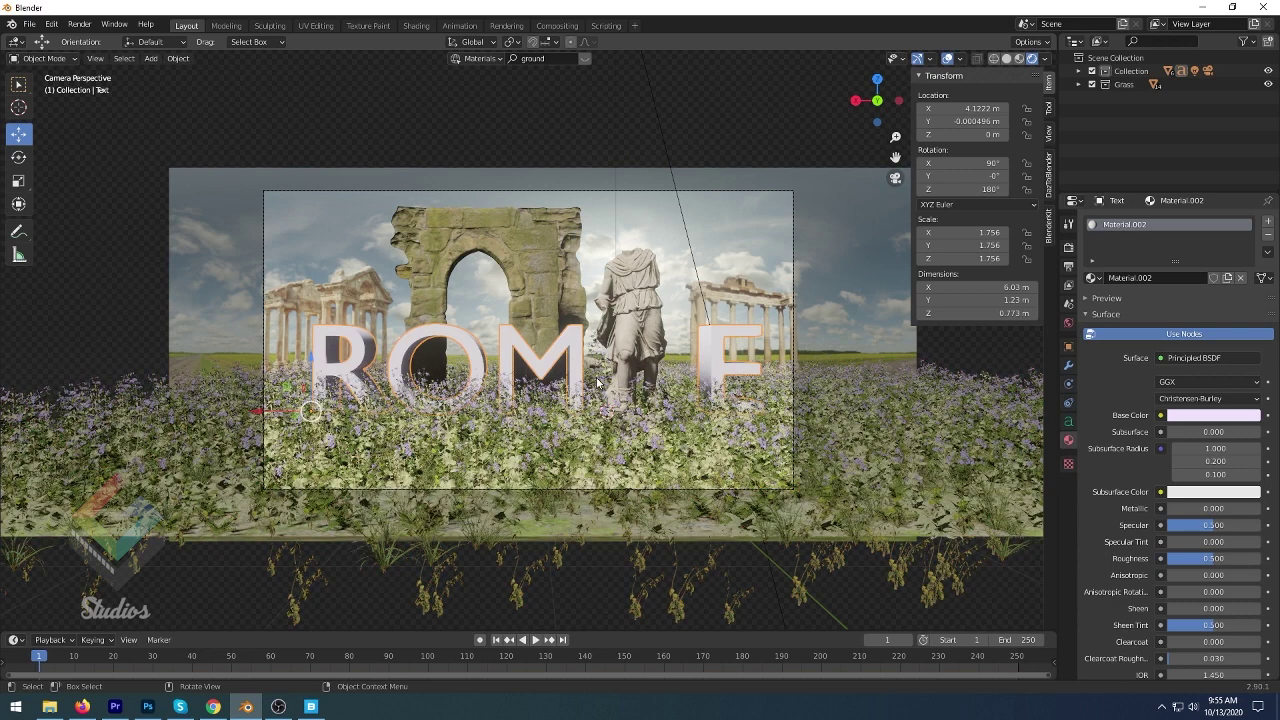
click(459, 385)
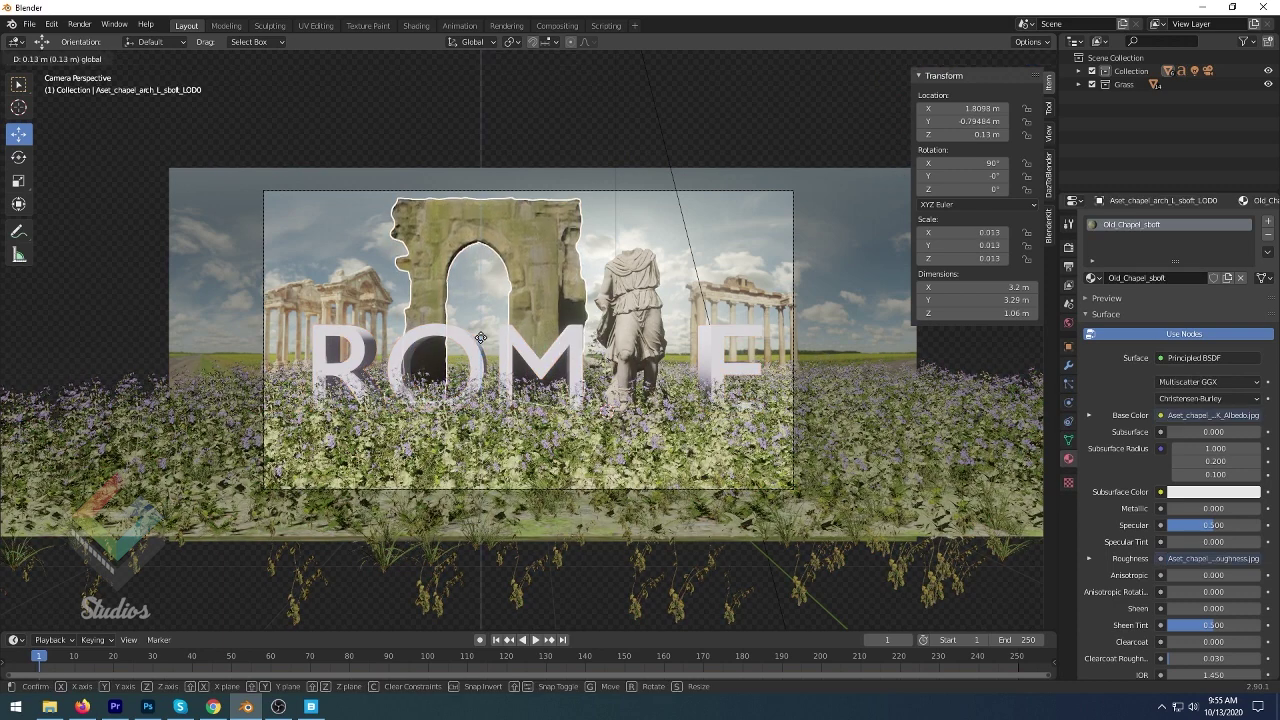
click(493, 386)
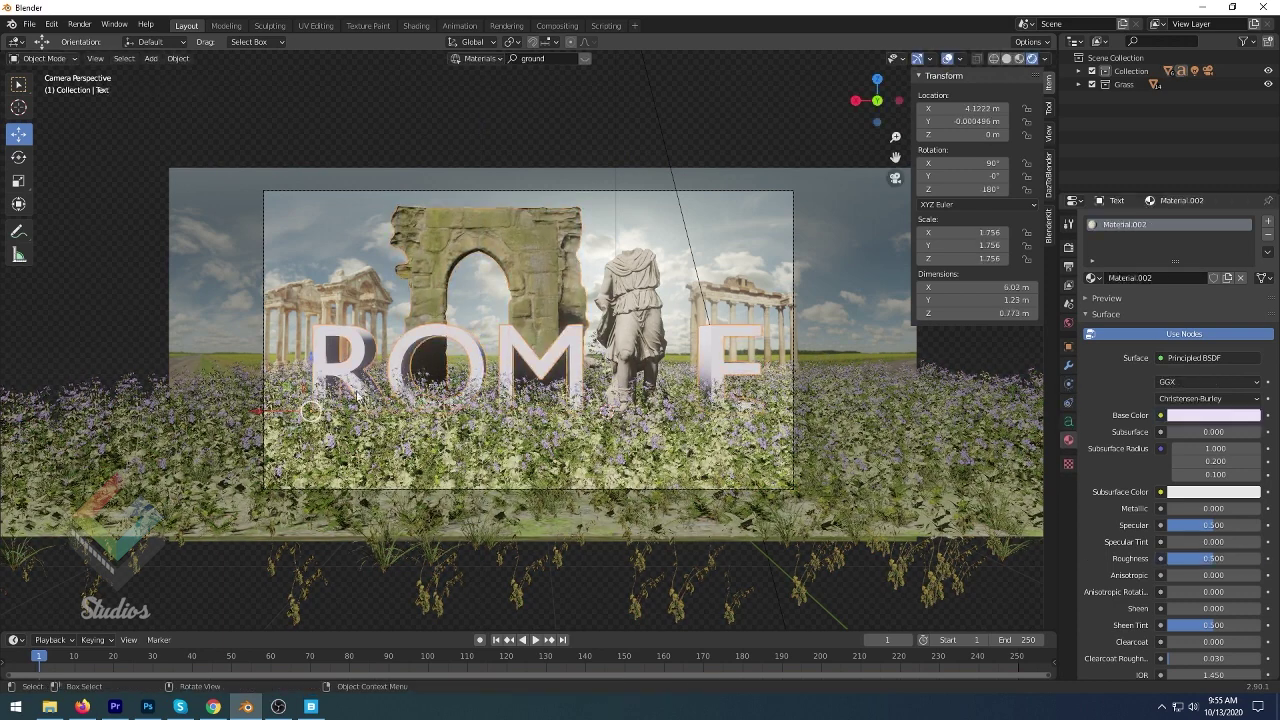
- Raise the ROME text slightly to about 0.065 m on Z
key(g)
key(z)
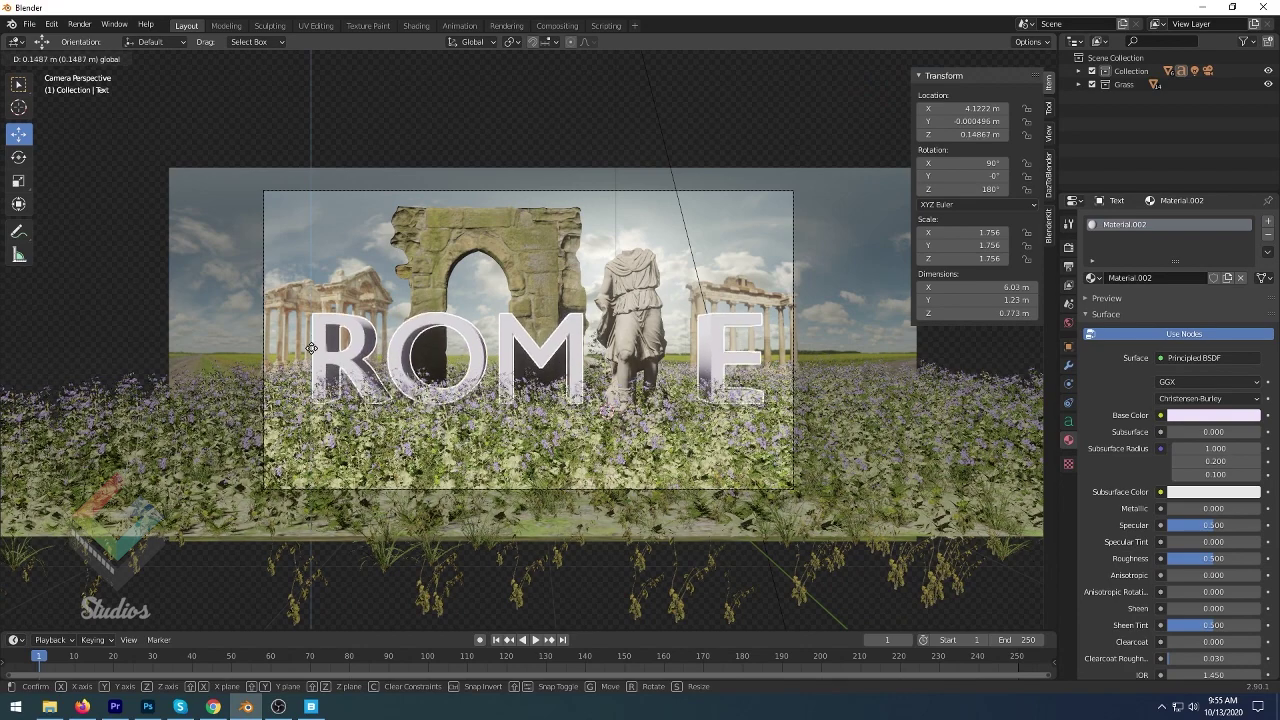
click(543, 284)
click(660, 224)
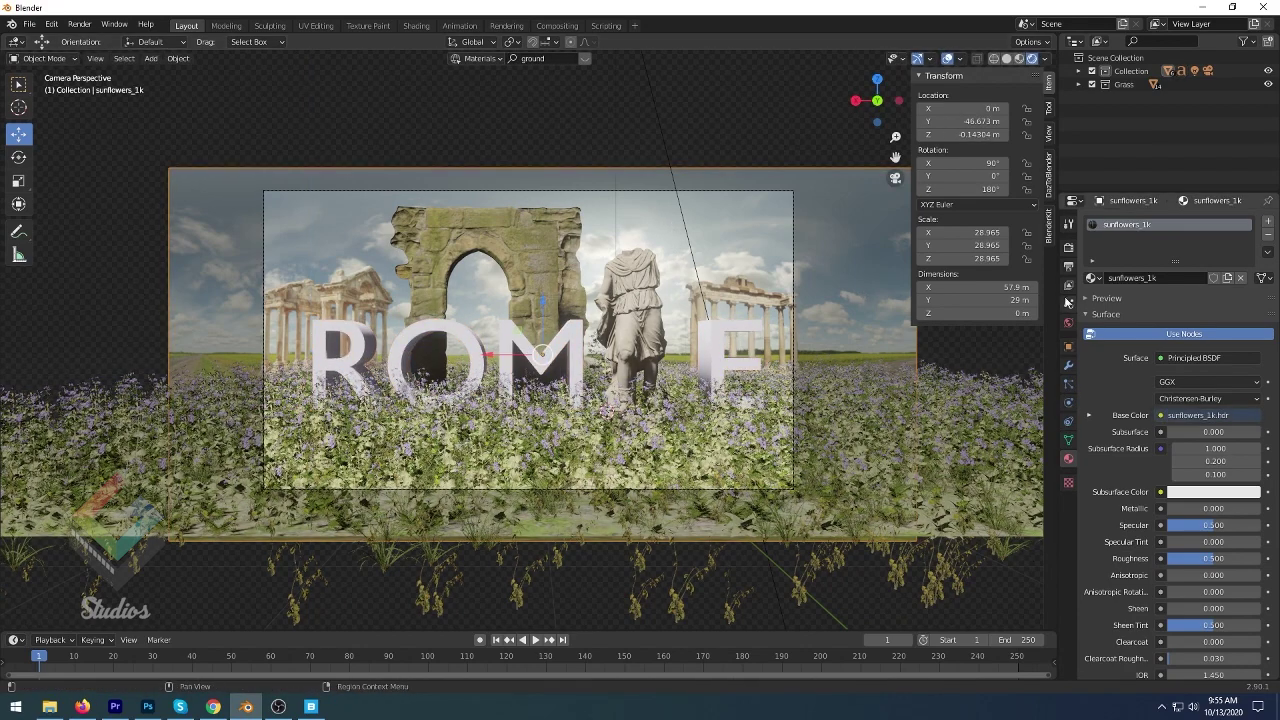
- Enable camera depth of field focused on the Text object with F-Stop 1.0
click(1078, 71)
click(1127, 111)
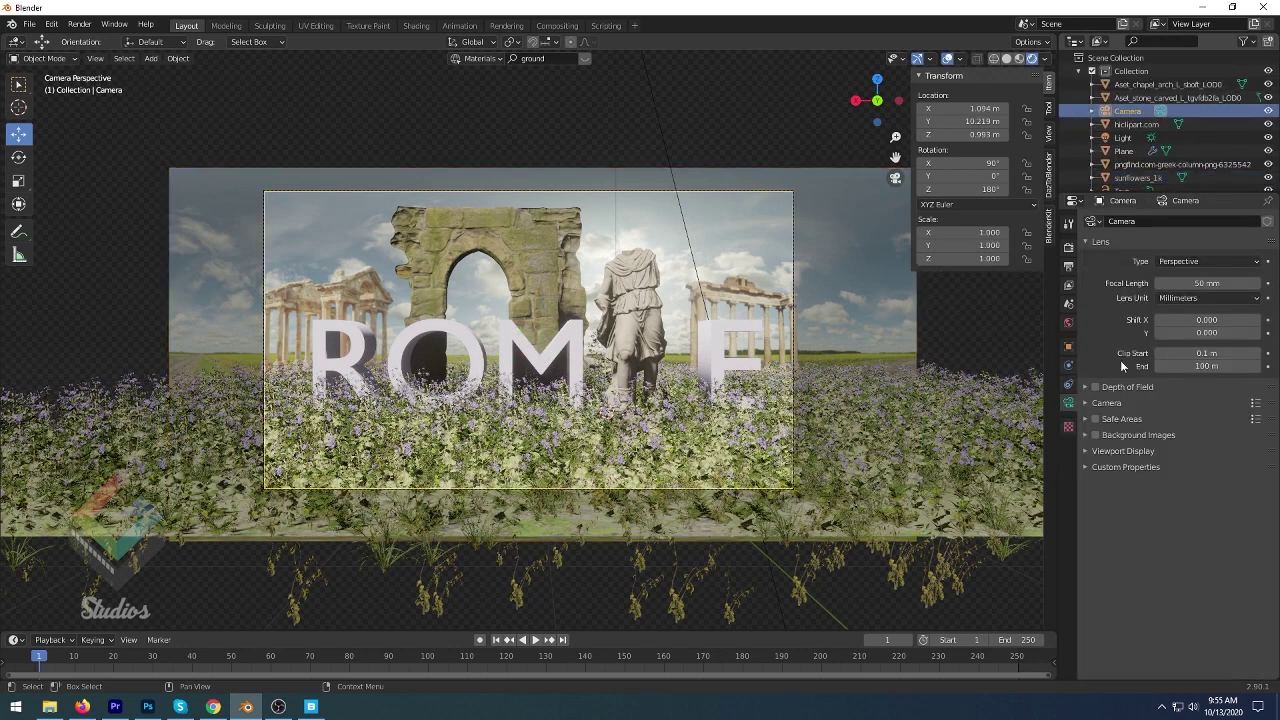
click(1087, 387)
click(1095, 387)
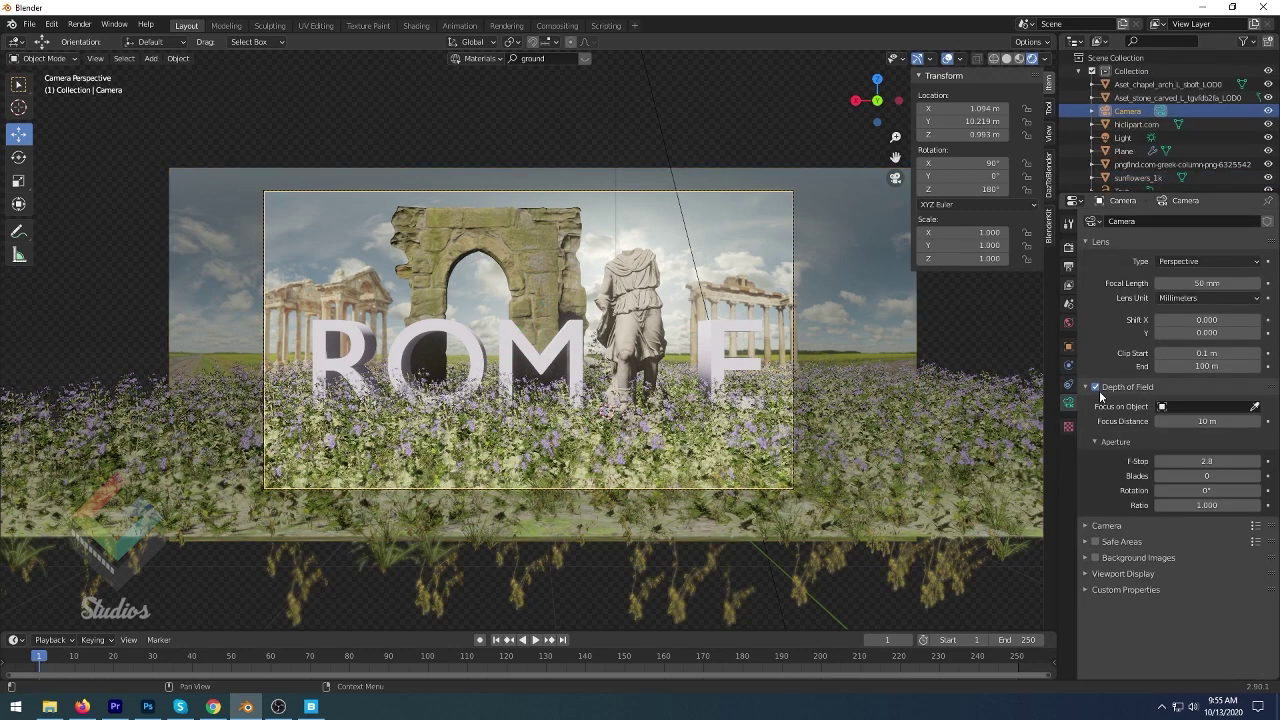
click(585, 330)
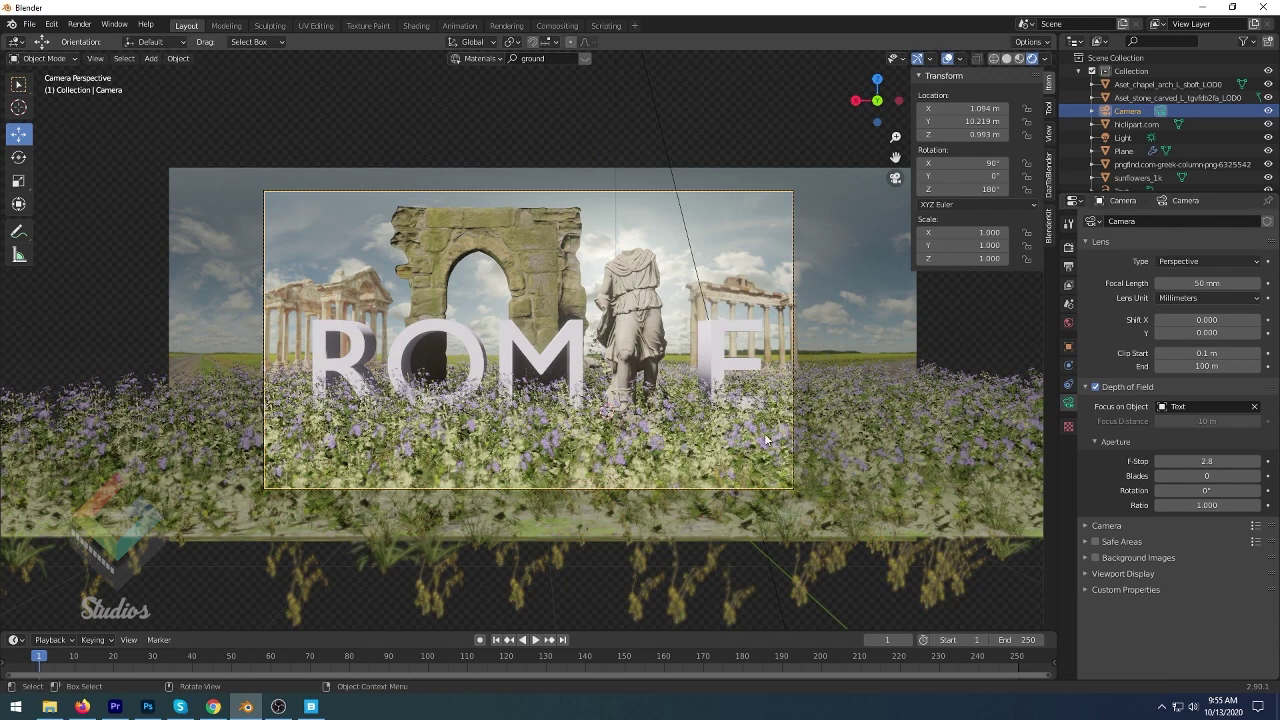
click(1208, 461)
text(1)
key(Return)
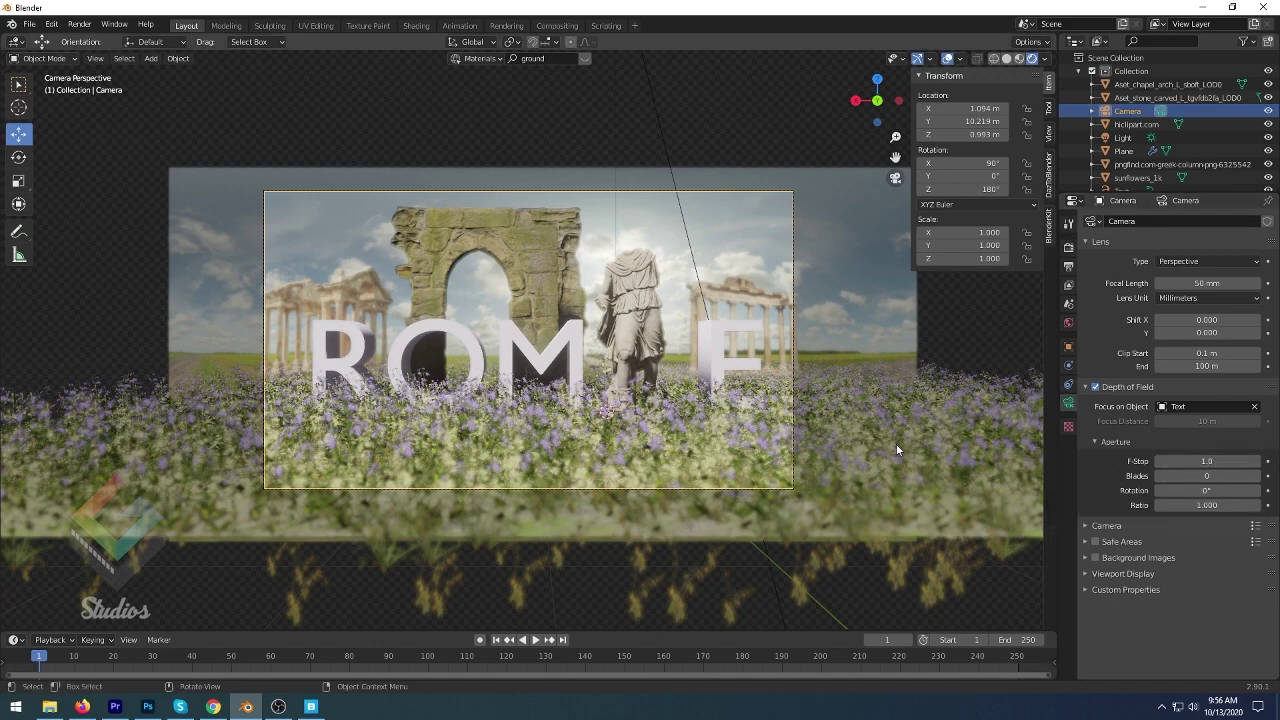
scroll(804, 514, up, 1)
scroll(804, 514, up, 1)
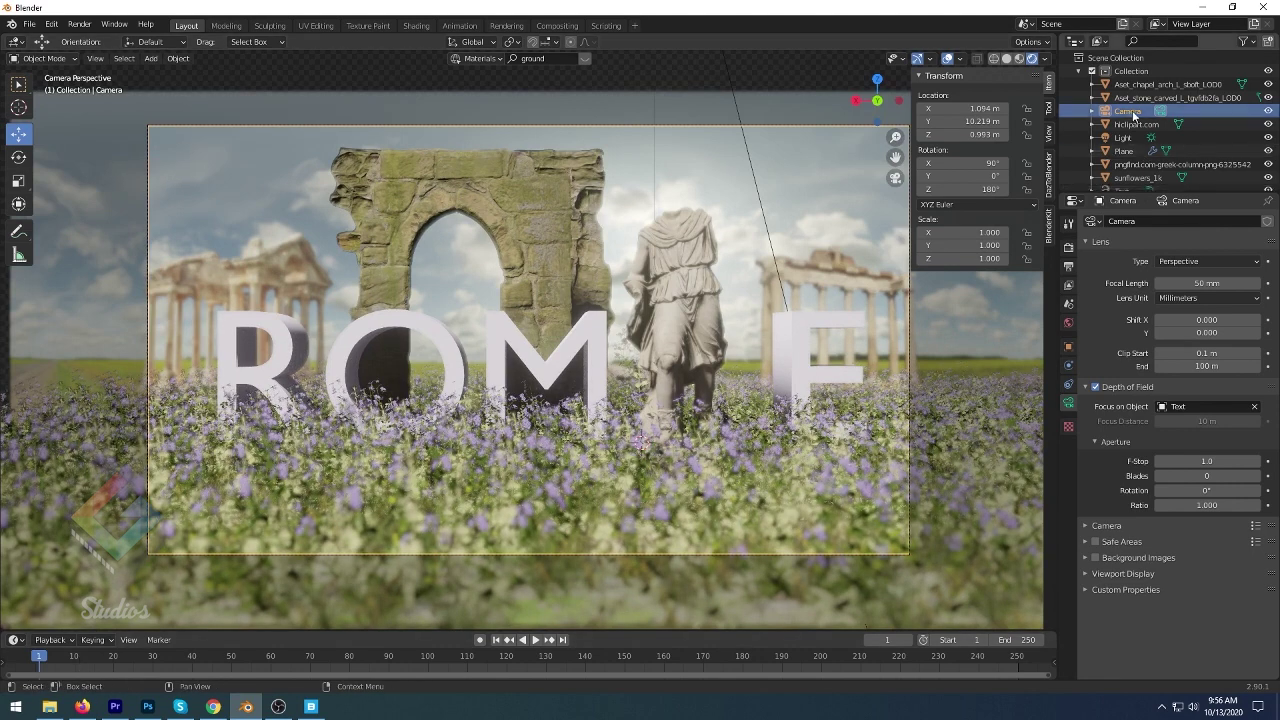
- Insert location and rotation keyframes for the camera at frame 1
key(space)
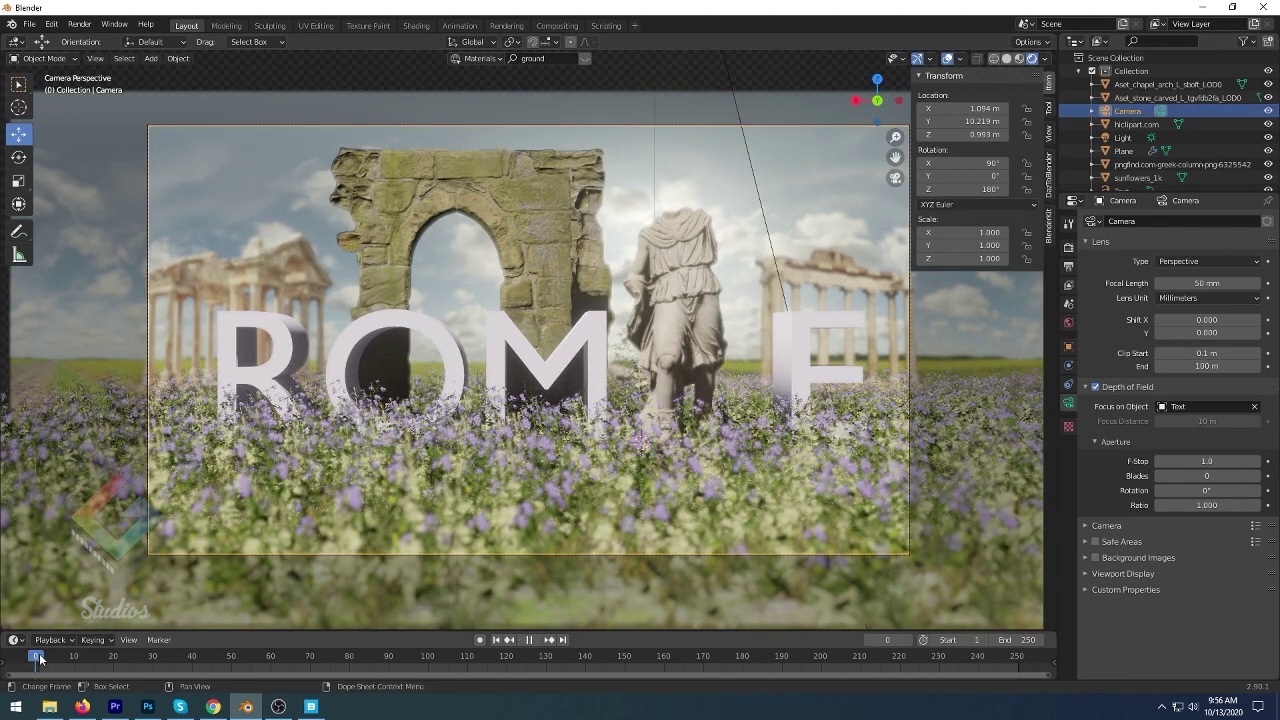
key(space)
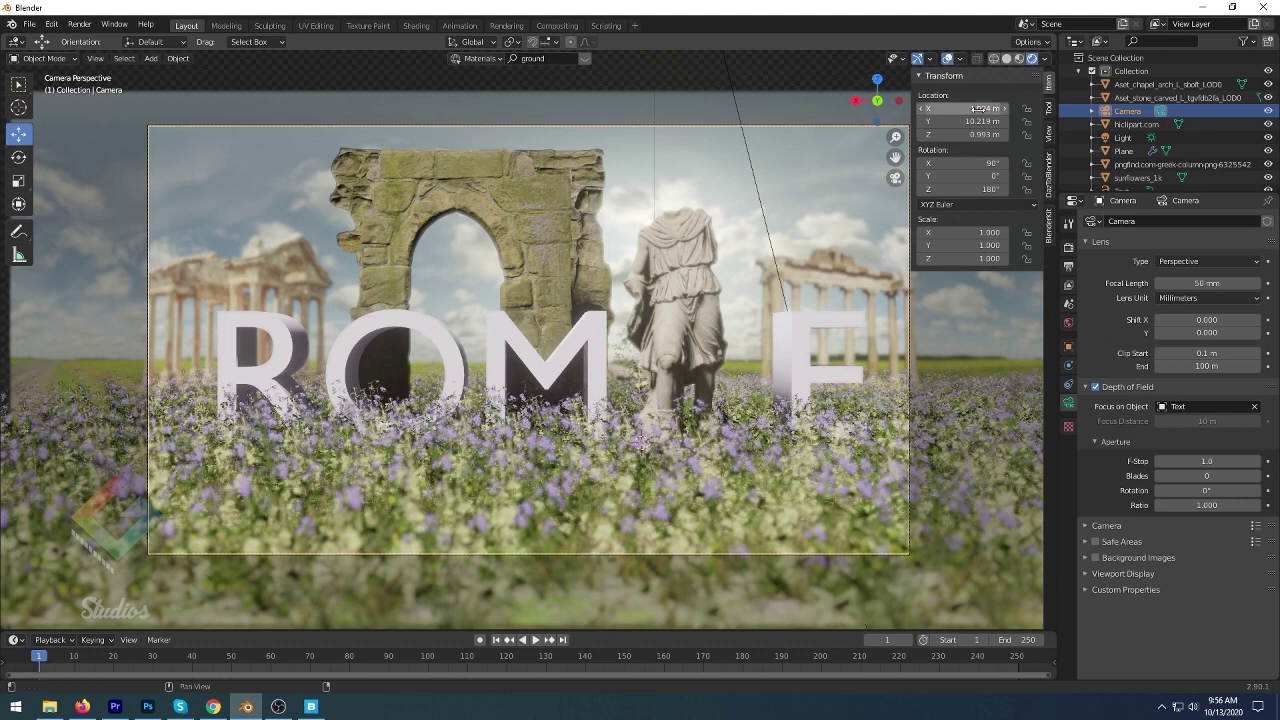
right_click(978, 110)
click(978, 110)
right_click(978, 165)
click(978, 165)
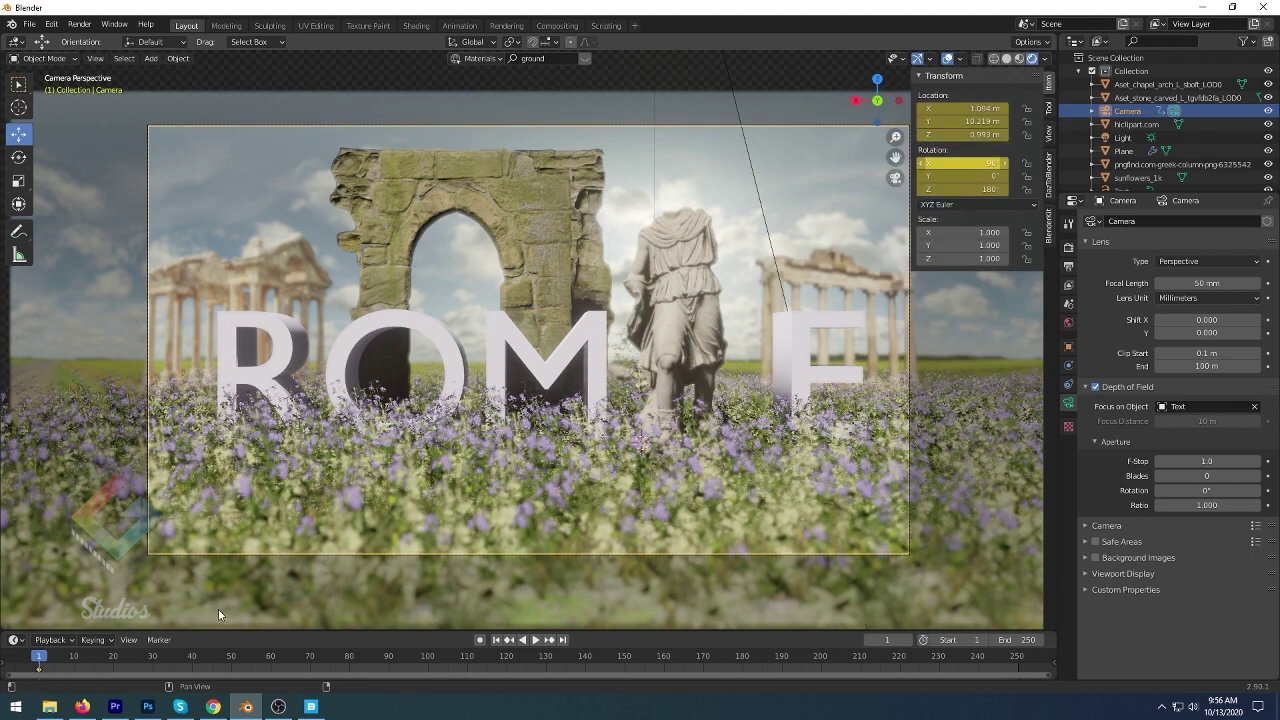
- At frame 100, pull the camera back to Y 14.559 m
key(space)
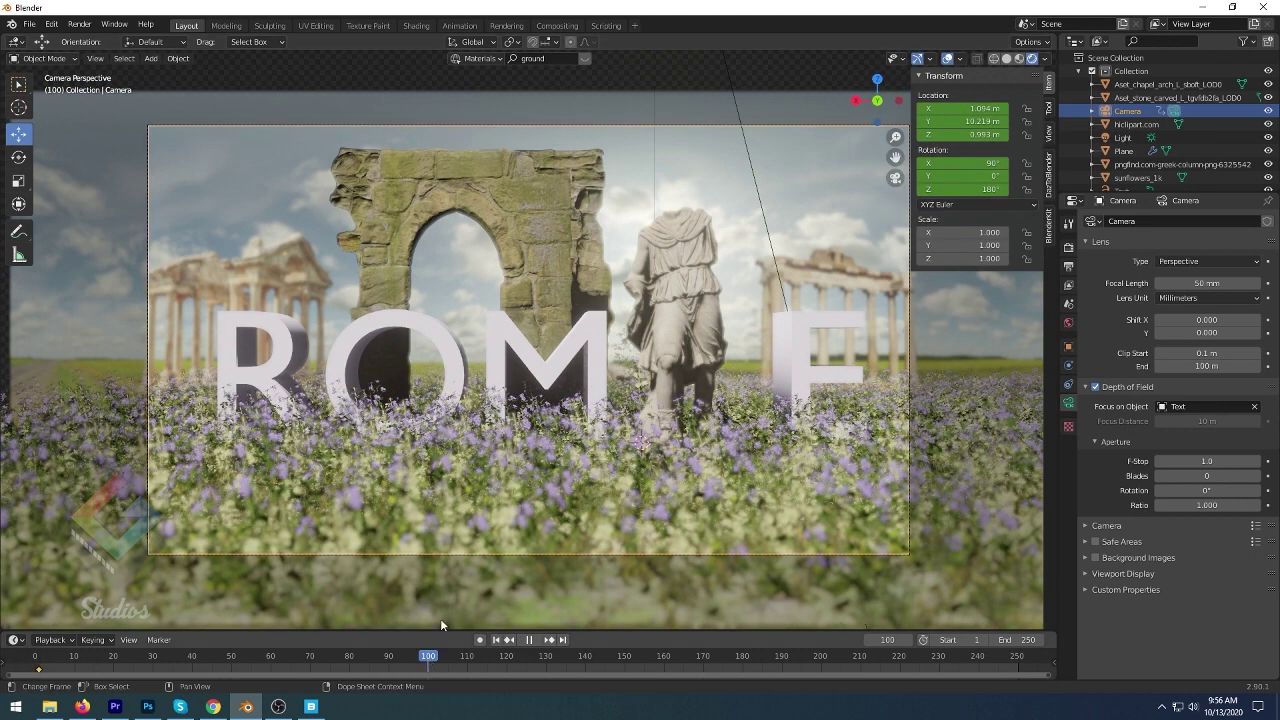
key(space)
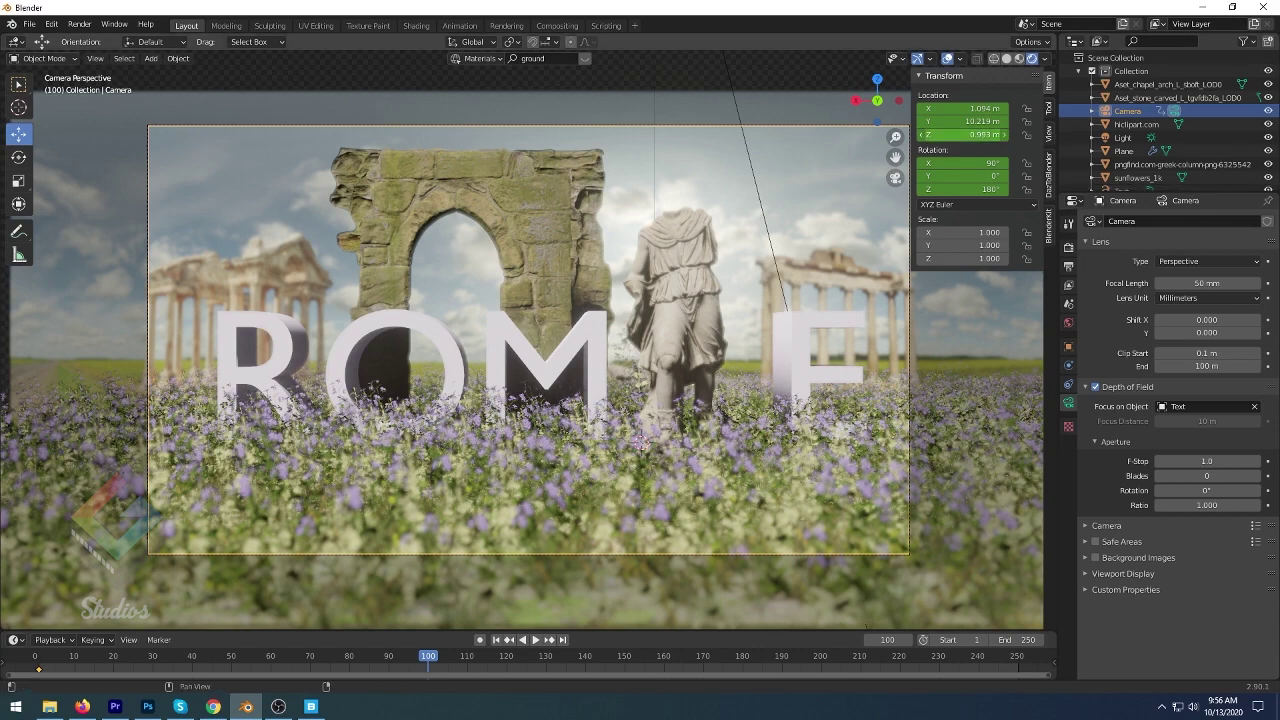
mouse_move(980, 134)
mouse_down()
mouse_move(988, 121)
mouse_move(1040, 121)
mouse_move(988, 121)
mouse_up()
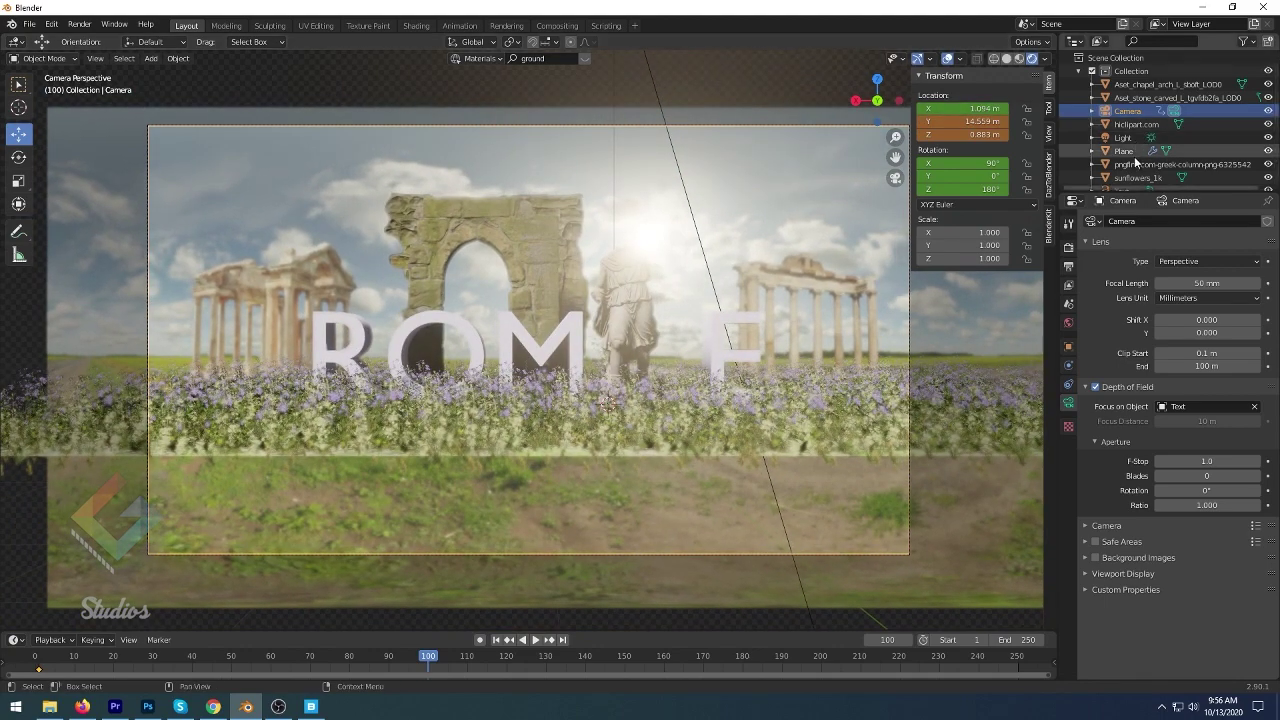
- Scale the ground plane up to 10.946, about 21.9 m across
click(1127, 153)
key(s)
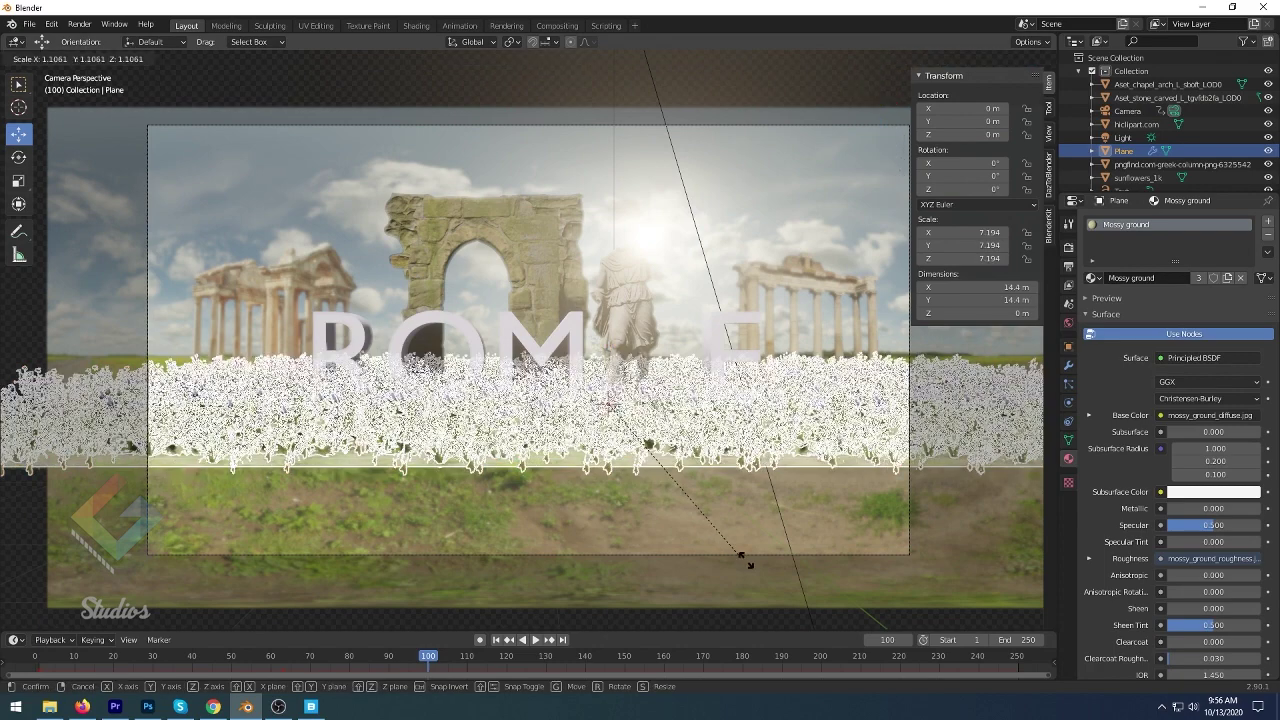
click(842, 616)
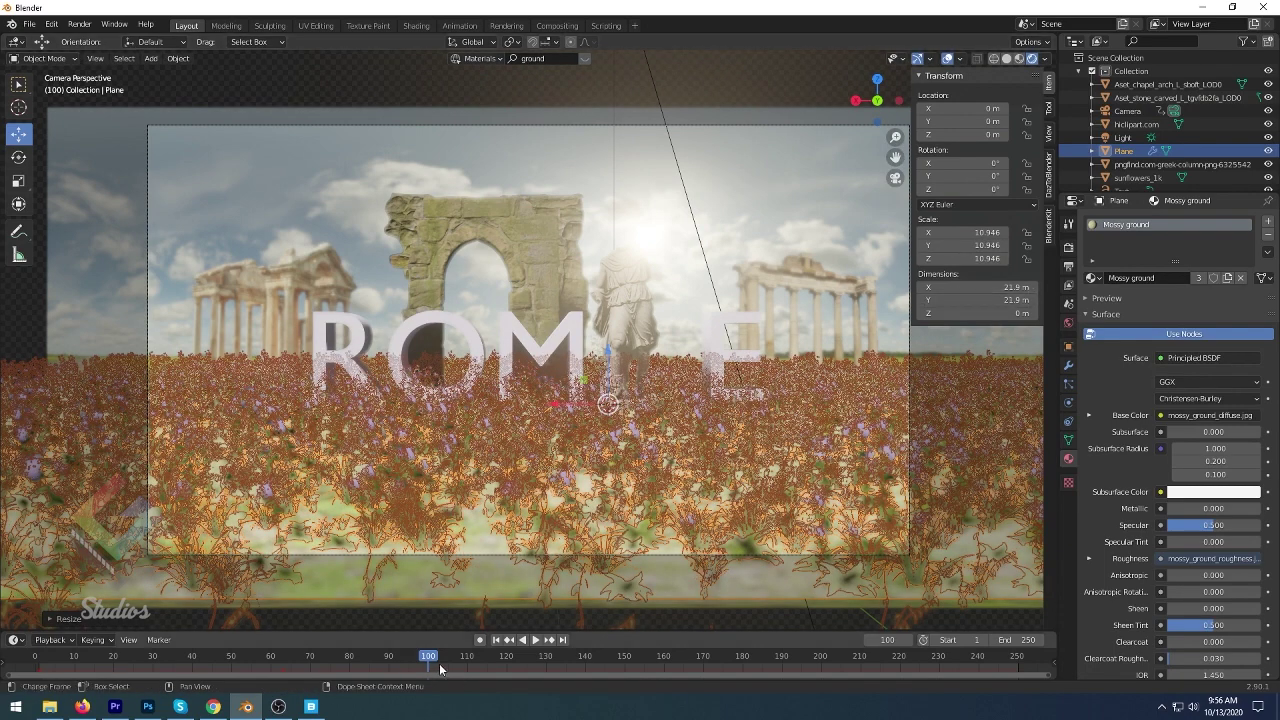
- Keyframe the camera's location at frame 100 and preview the push in reverse
click(1127, 111)
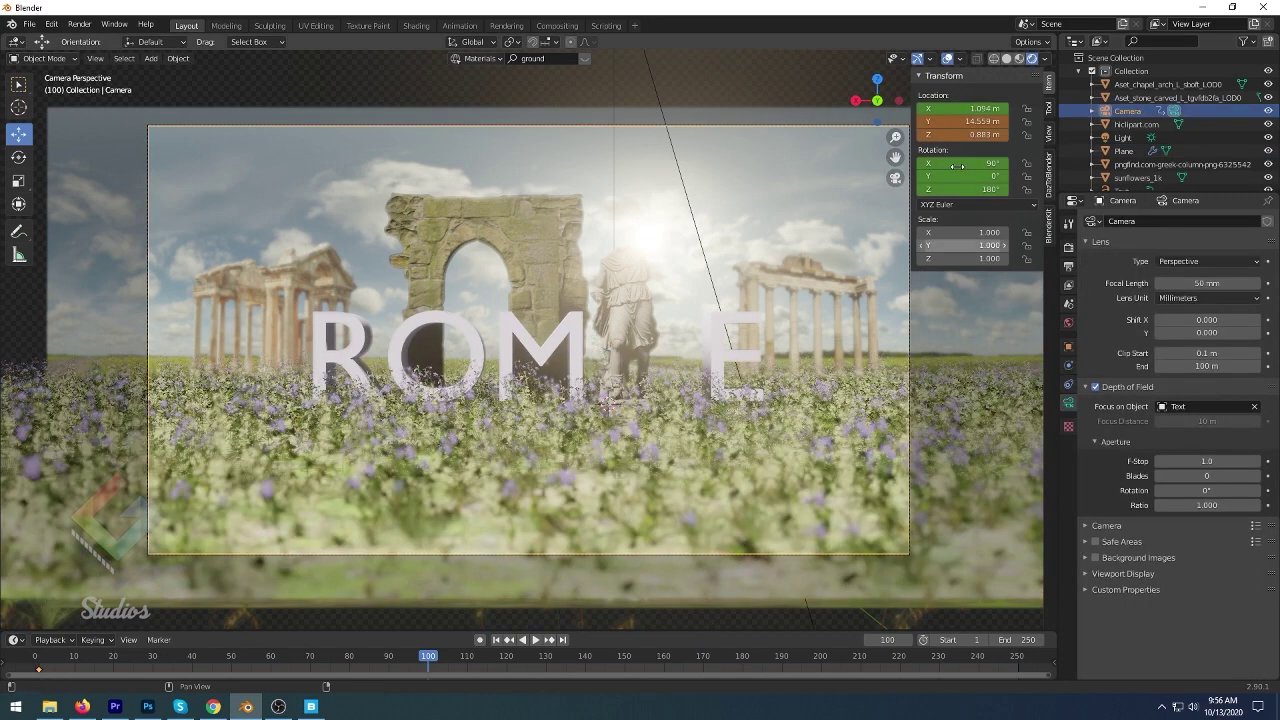
key(i)
click(940, 134)
key(shift+ctrl+space)
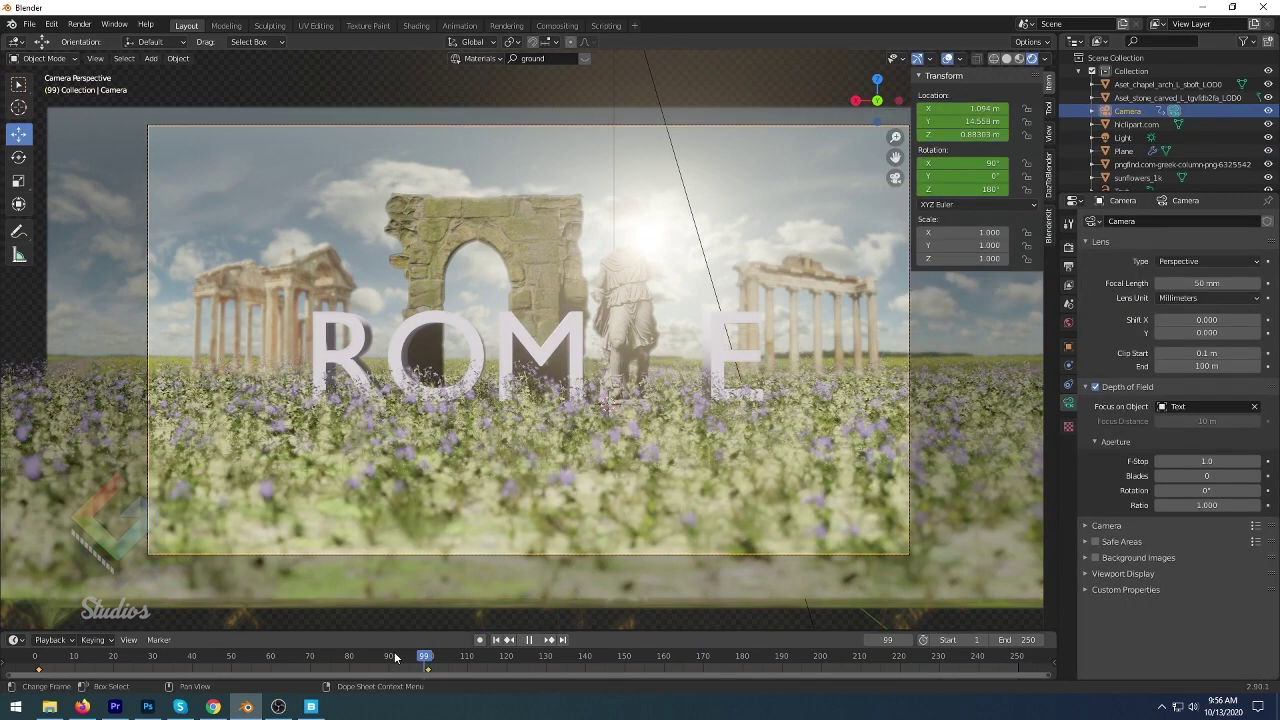
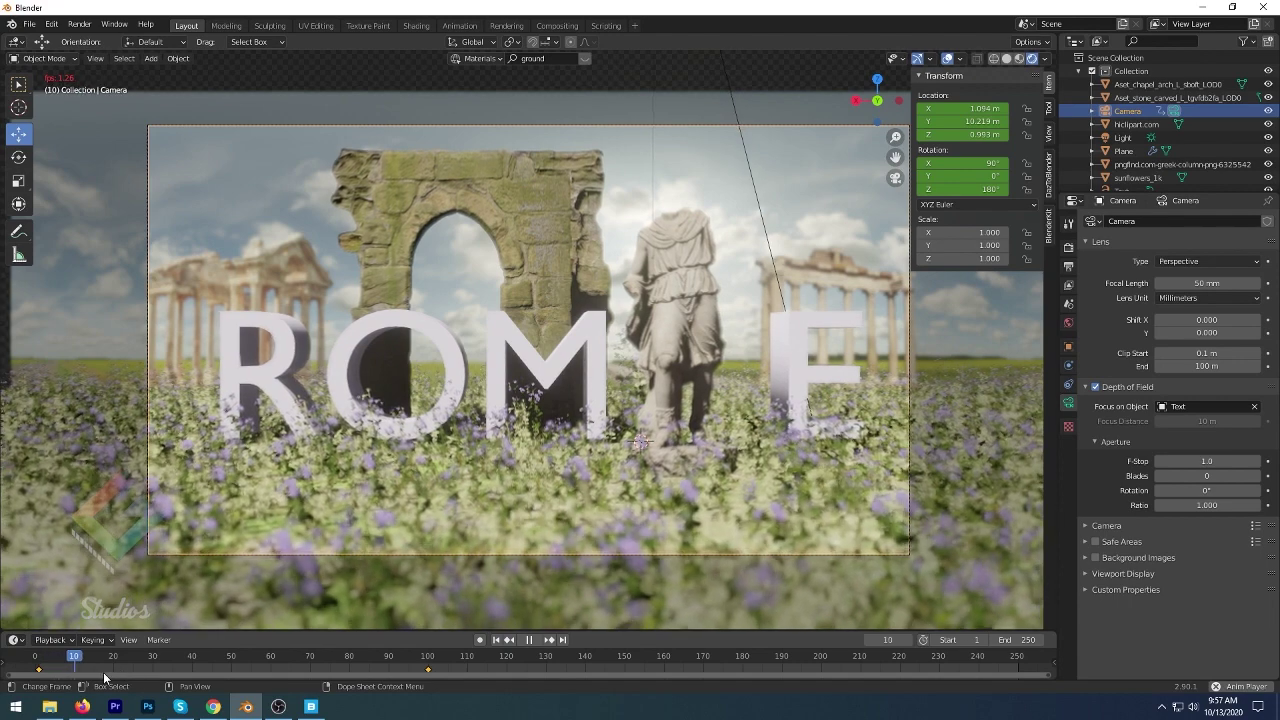
- Preview the ROME animation in reverse, then orbit and zoom out to see the whole scene
drag(94, 655, 433, 647)
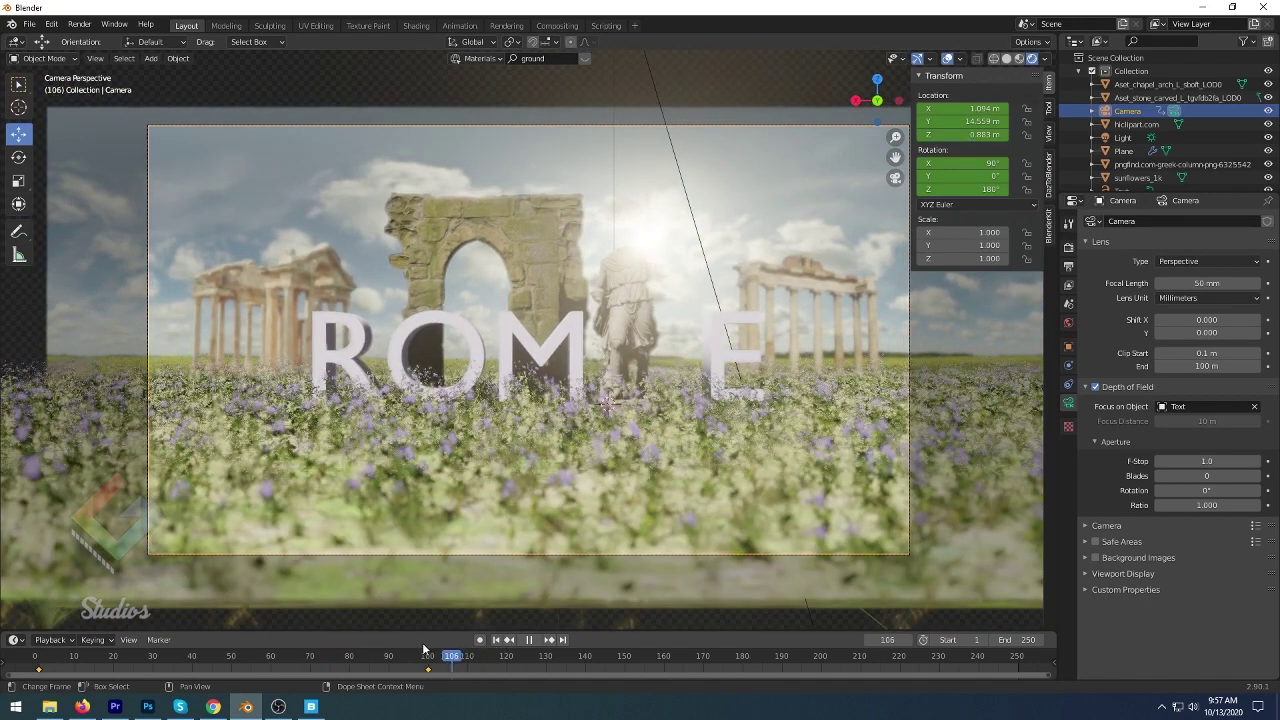
key(space)
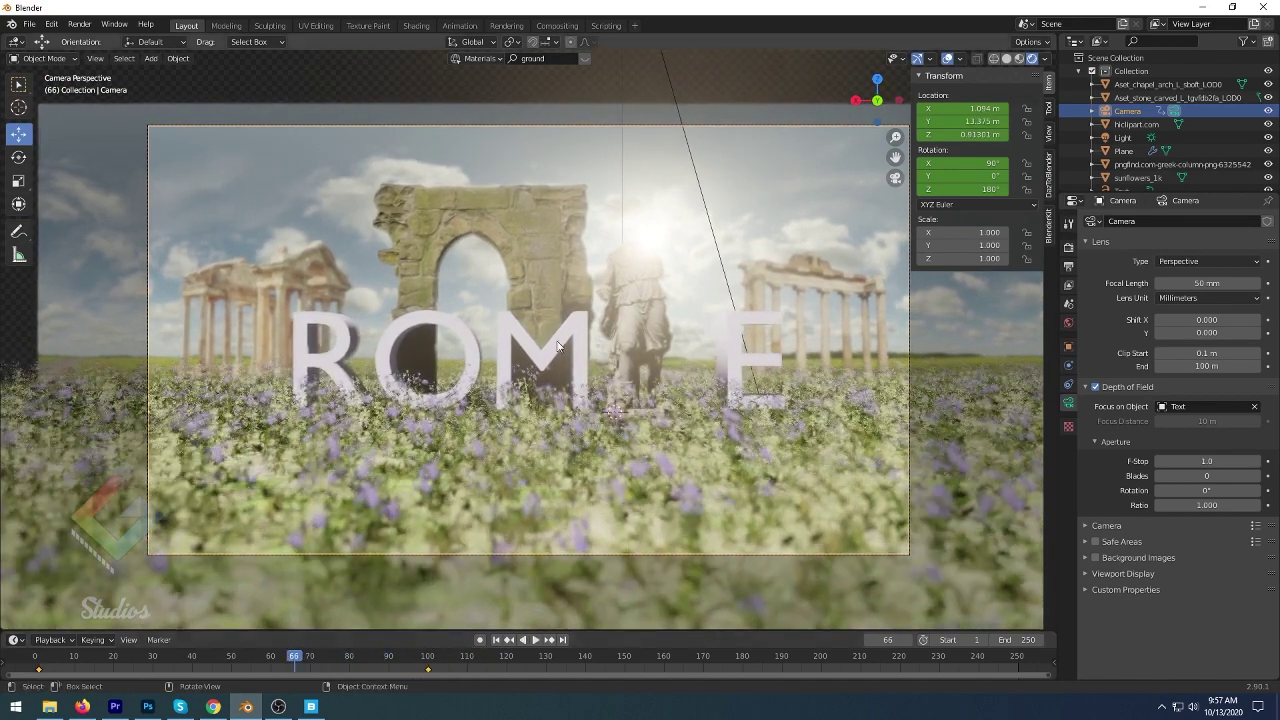
middle_drag(558, 346, 645, 365)
scroll(645, 365, down, 5)
- Duplicate the sun light and move the copy along the Y axis
click(560, 226)
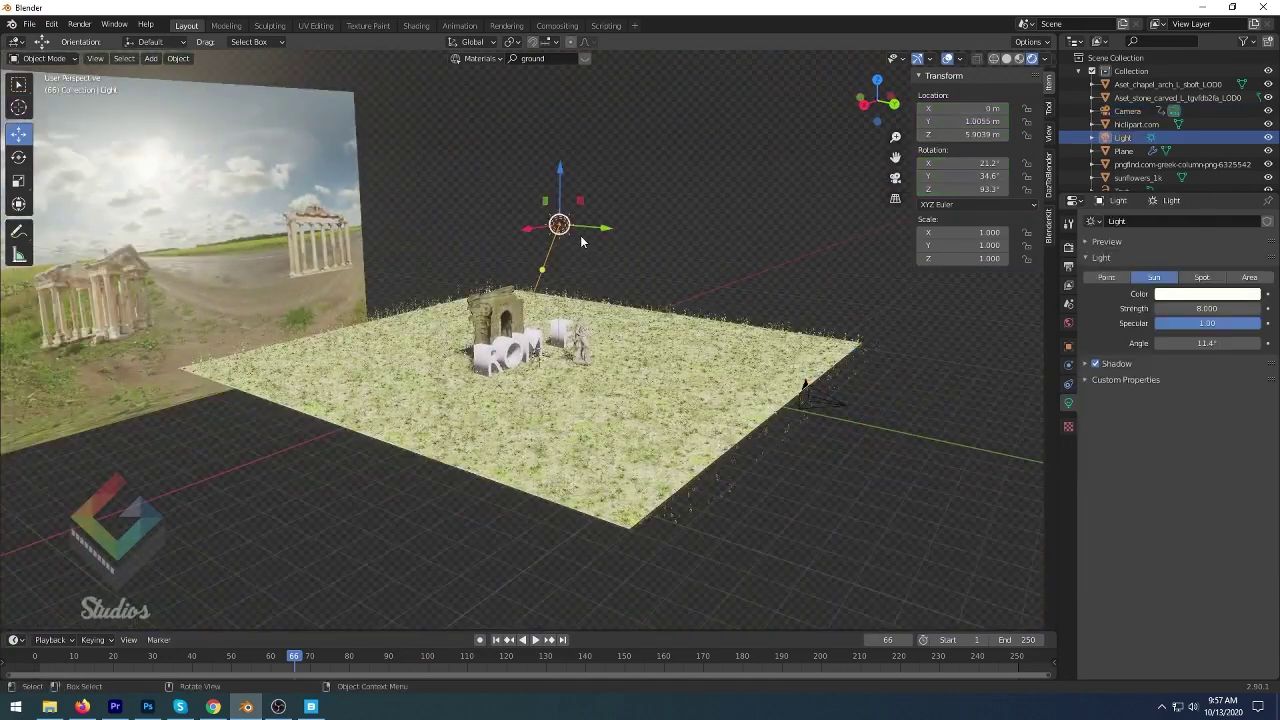
click(615, 229)
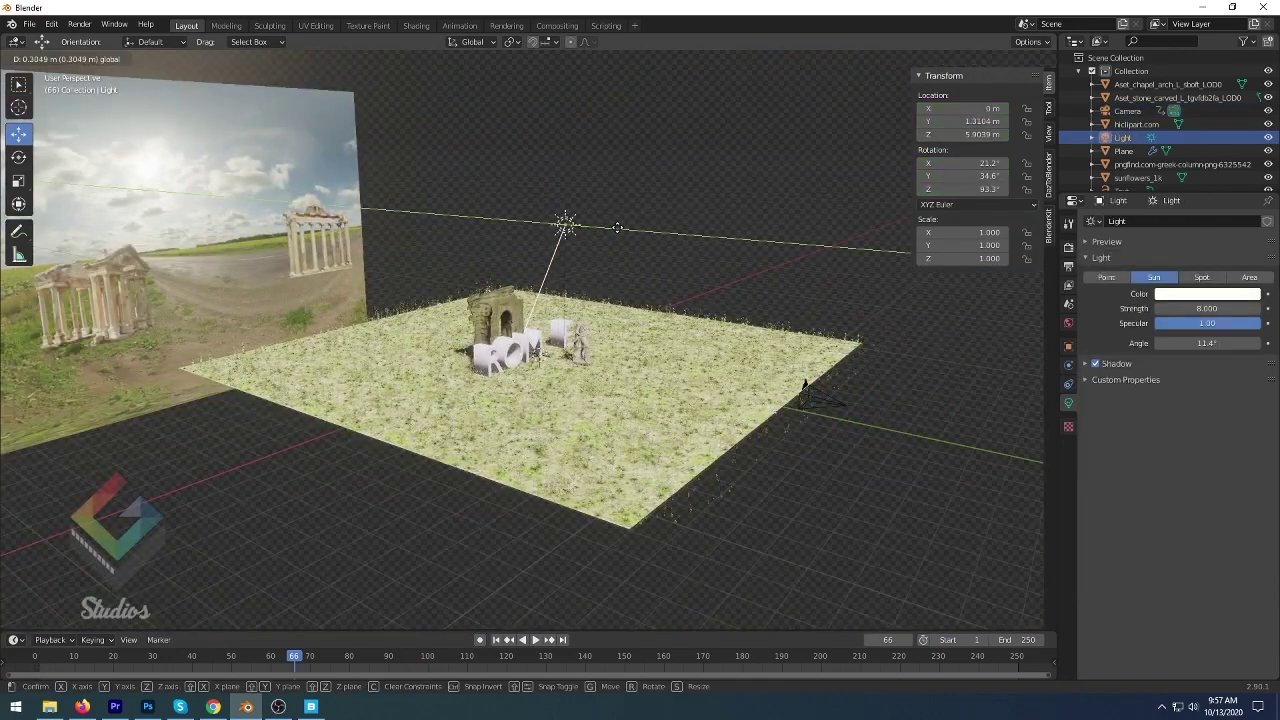
click(585, 365)
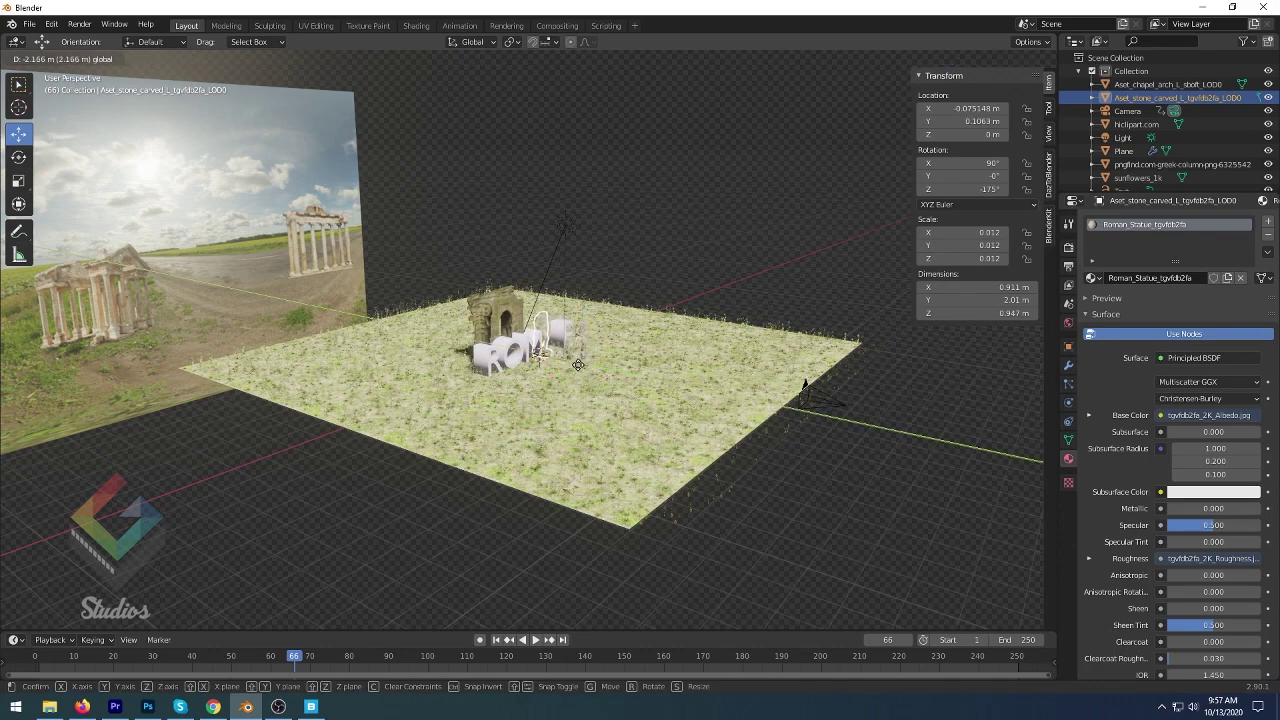
click(578, 315)
click(566, 228)
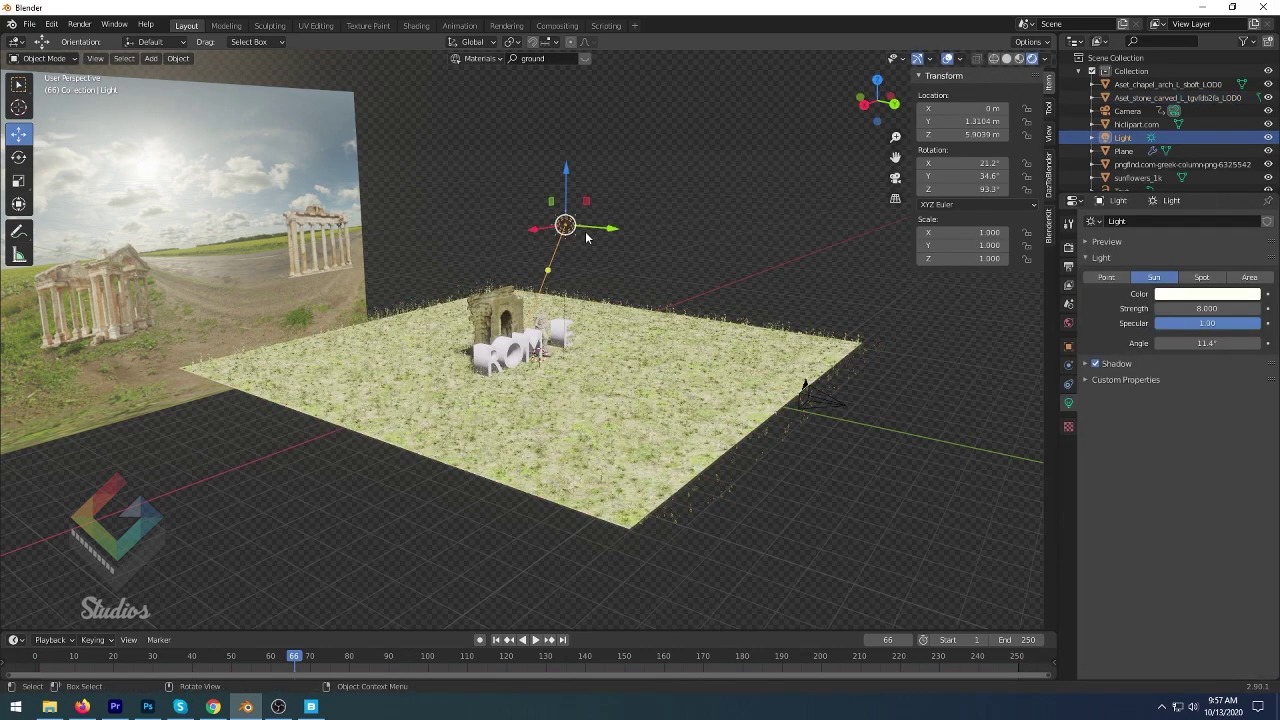
key(shift+d)
right_click(585, 231)
drag(615, 229, 589, 226)
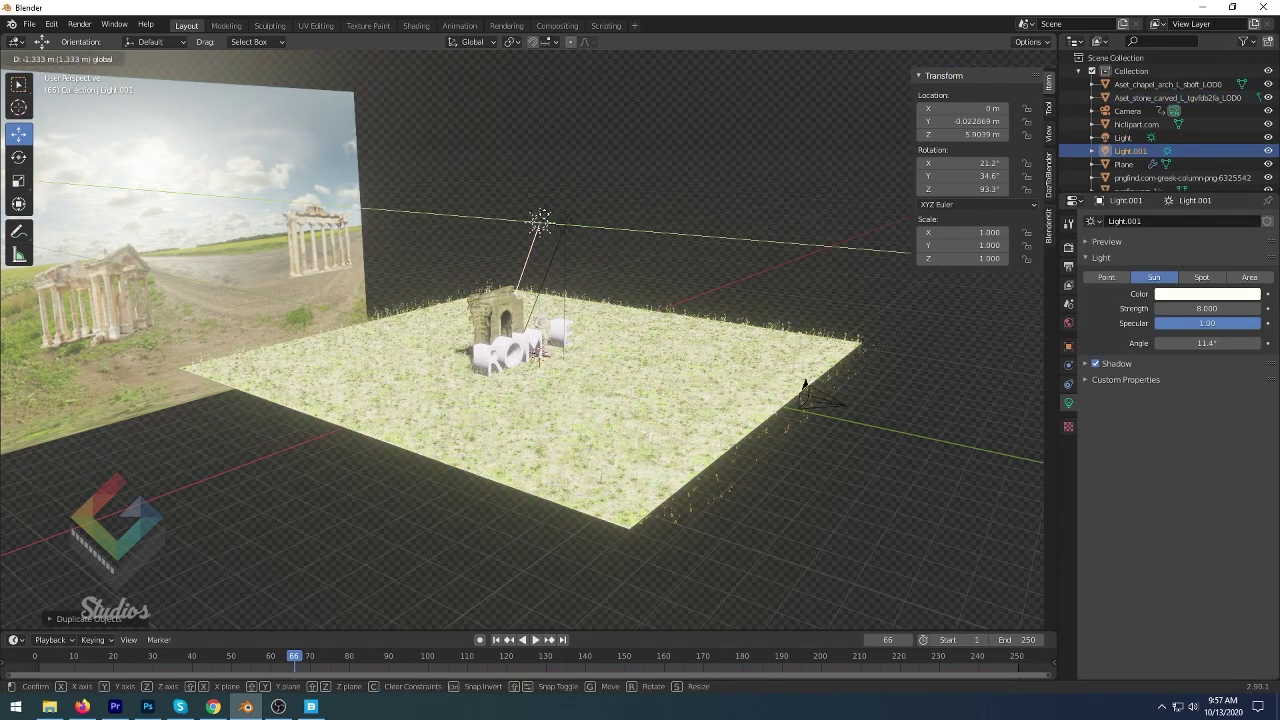
click(538, 248)
- Rotate the duplicate light and delete the original sun light
key(r)
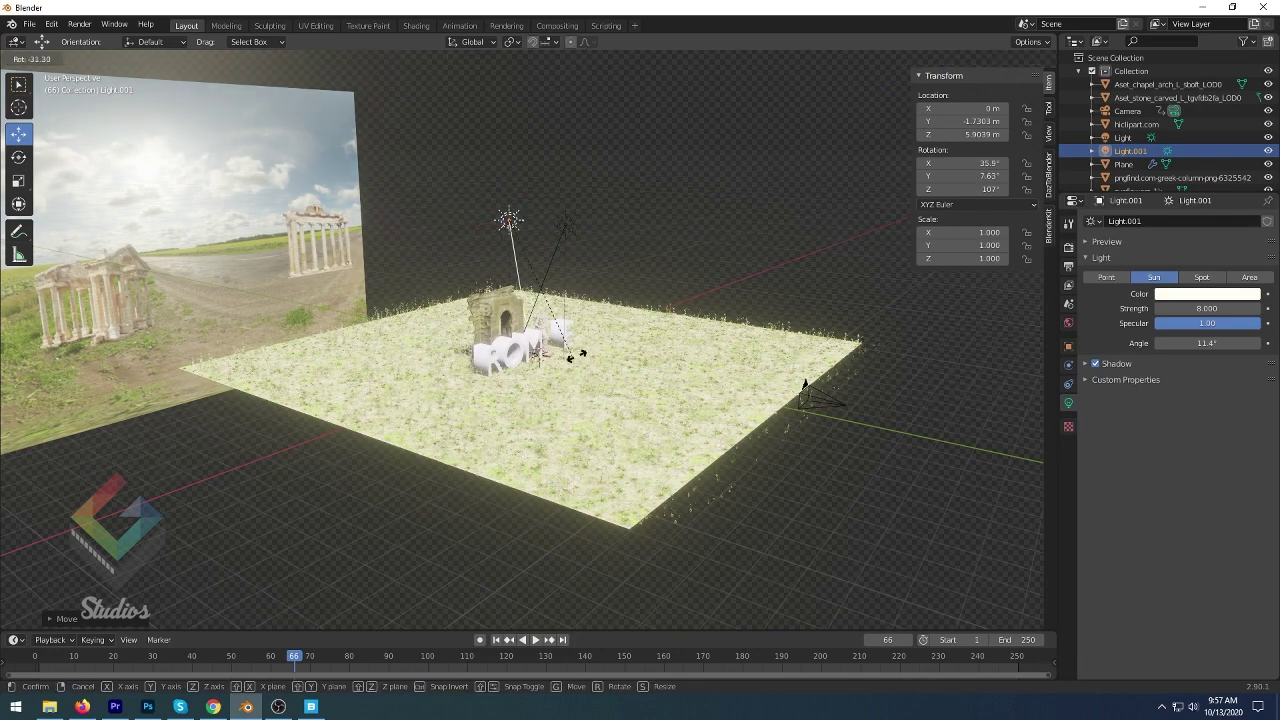
click(610, 307)
click(579, 235)
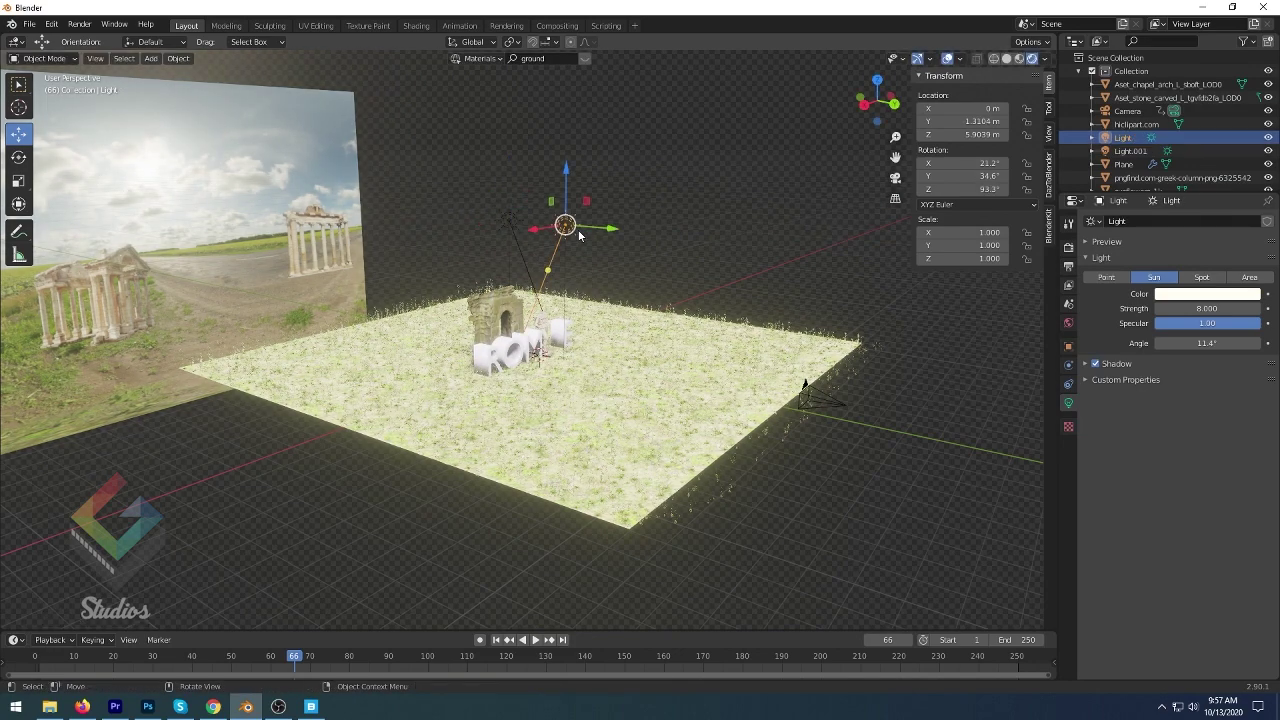
key(Delete)
- Preview the animation through the scene camera, then orbit back out
key(KP_0)
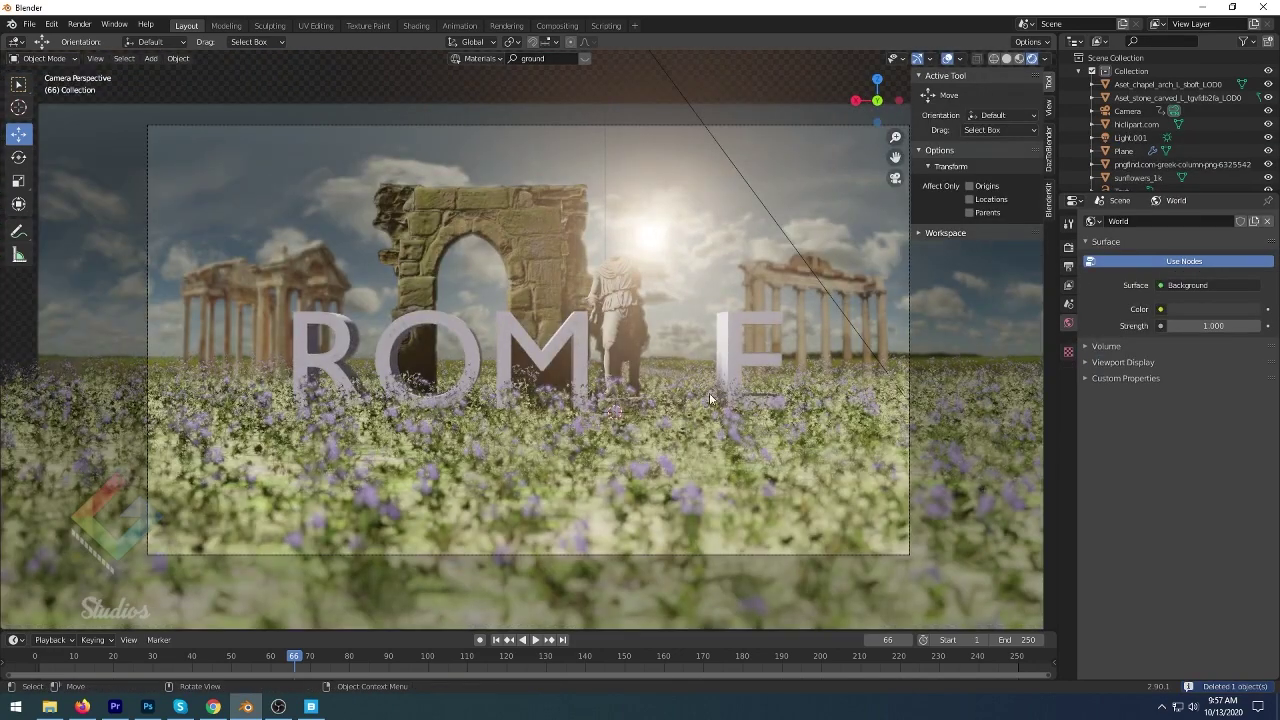
drag(267, 655, 172, 652)
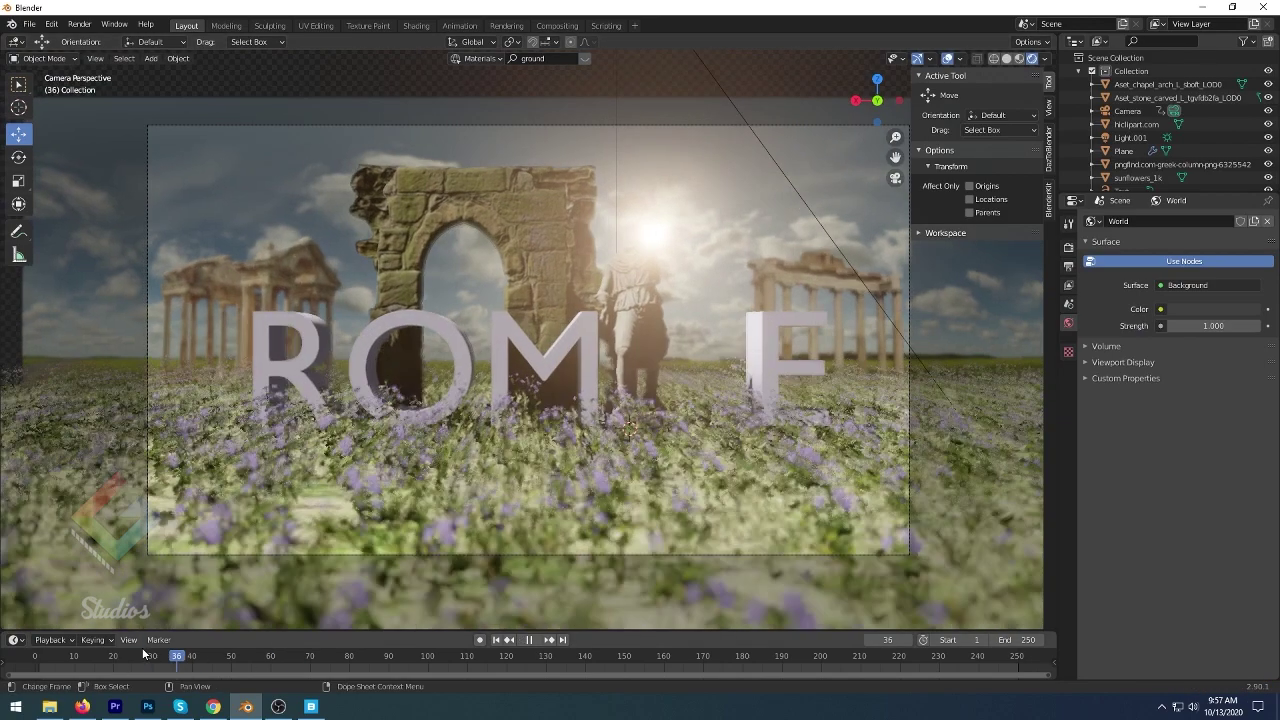
key(space)
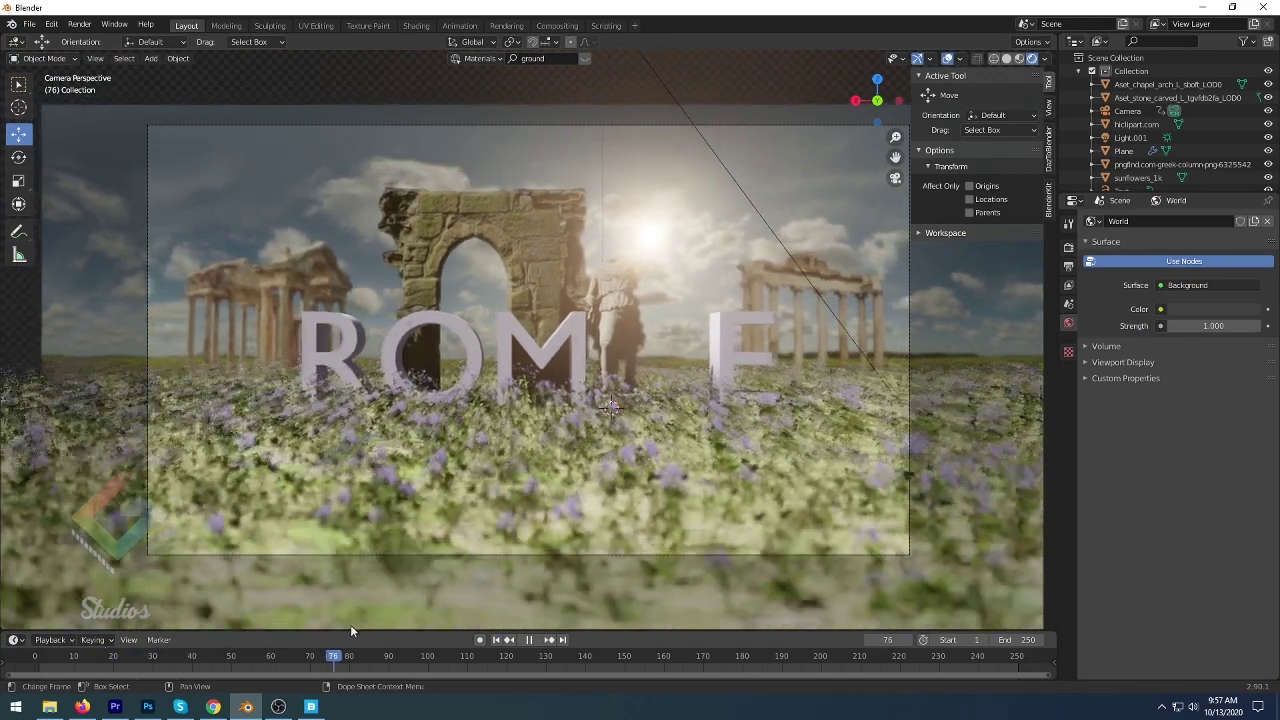
middle_drag(450, 520, 571, 433)
key(space)
scroll(558, 388, down, 4)
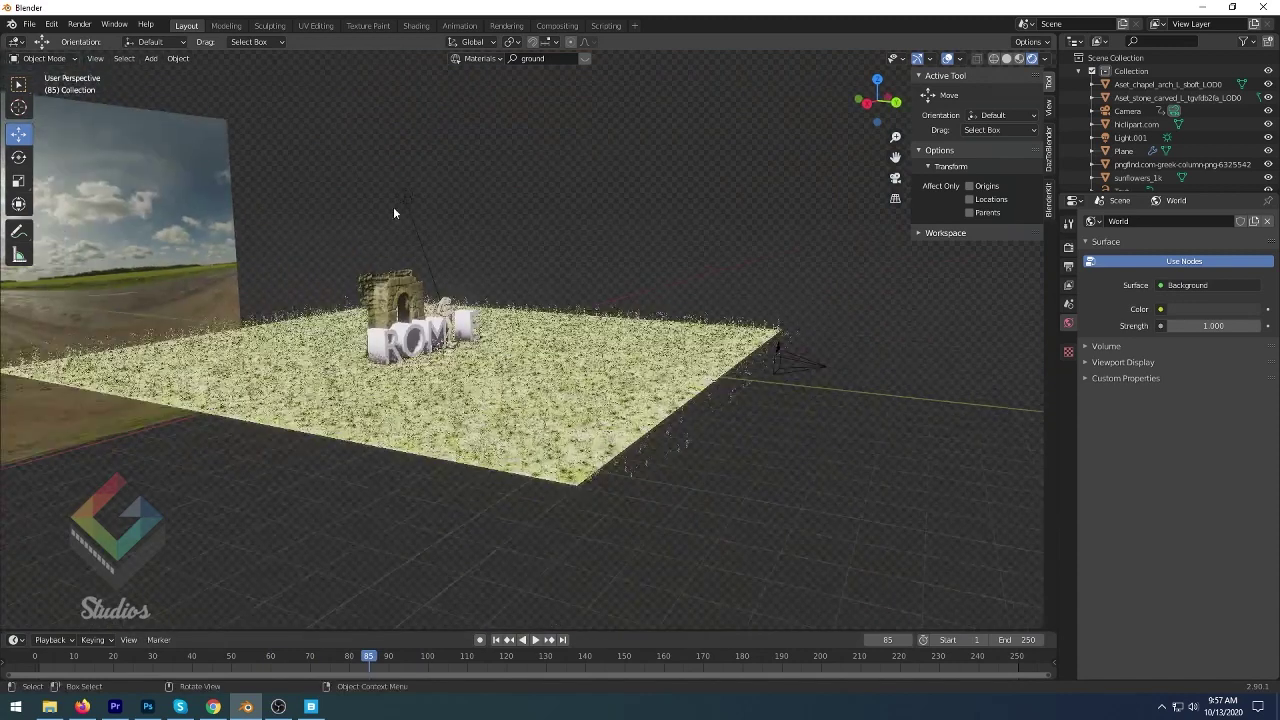
- Move Light.001 along Y and rotate it, checking the result through the camera
click(404, 195)
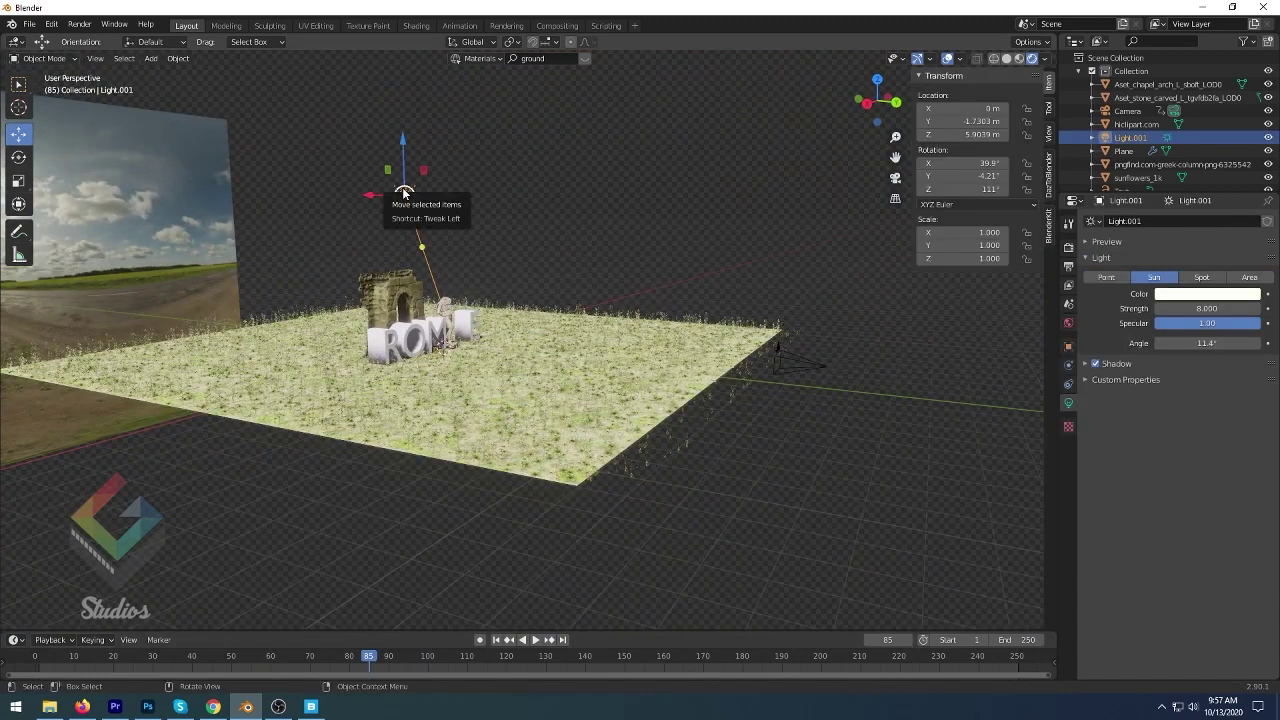
key(g)
key(y)
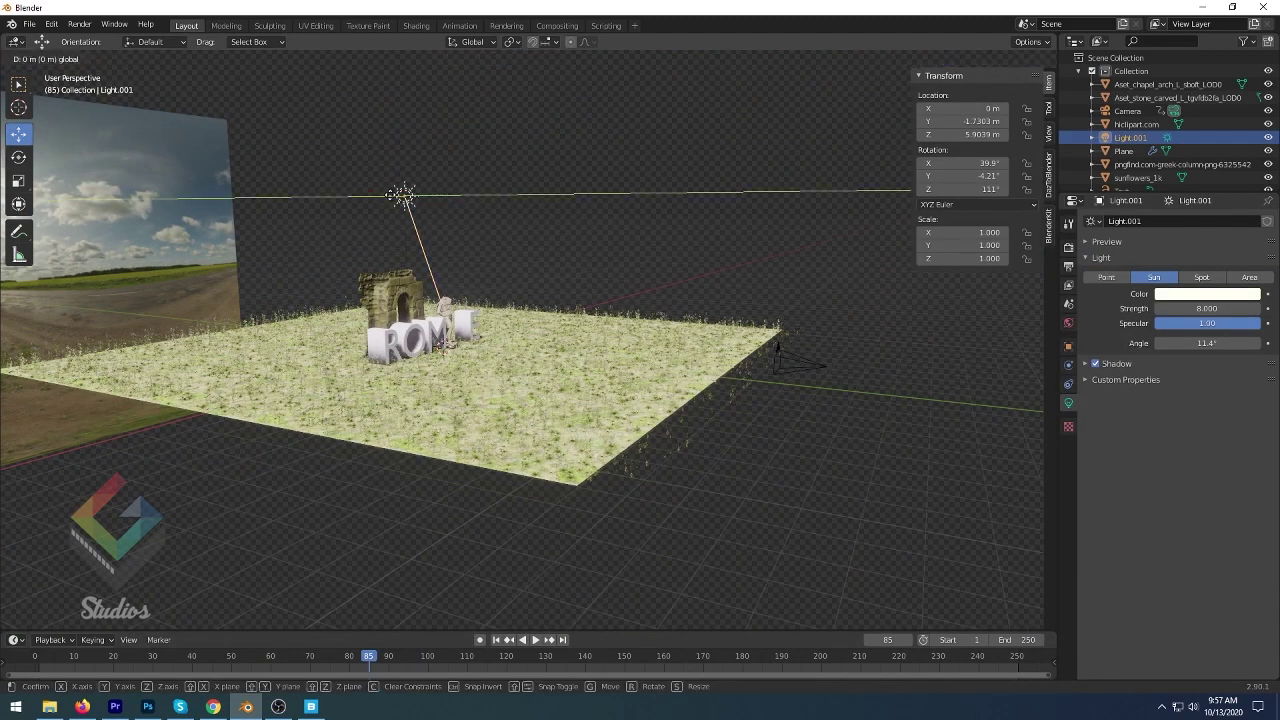
click(415, 323)
key(r)
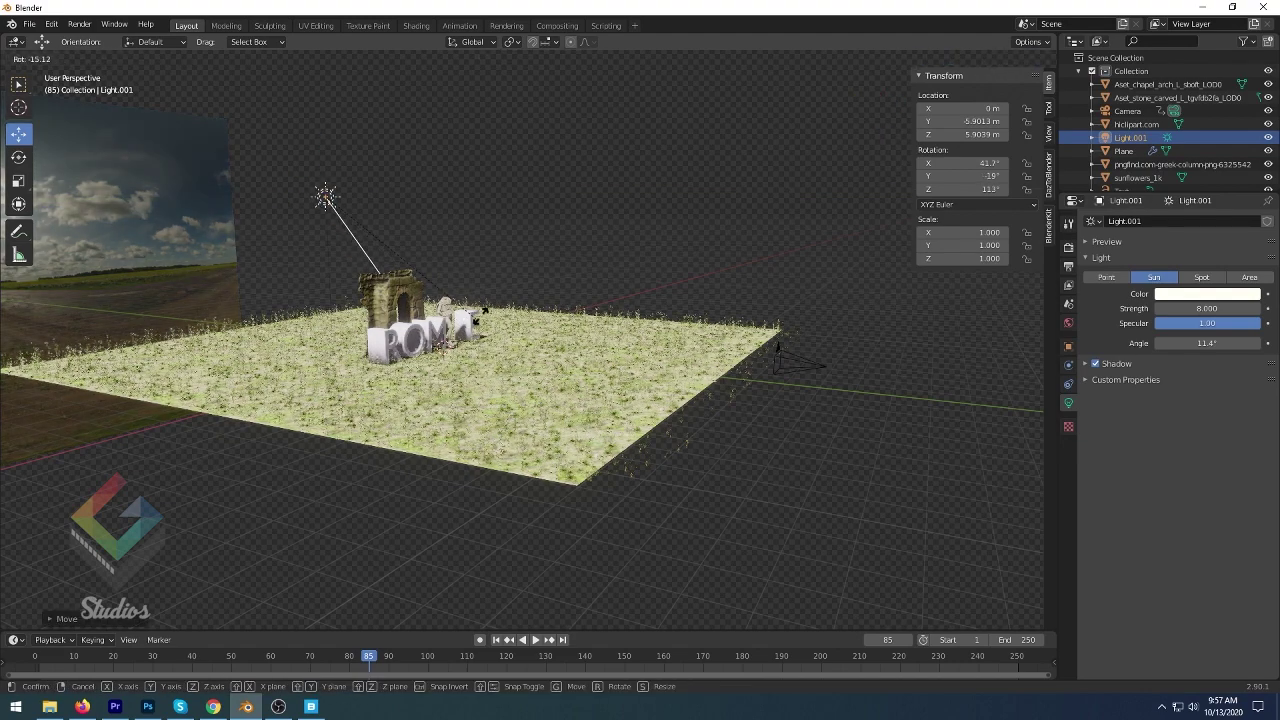
click(405, 332)
key(KP_0)
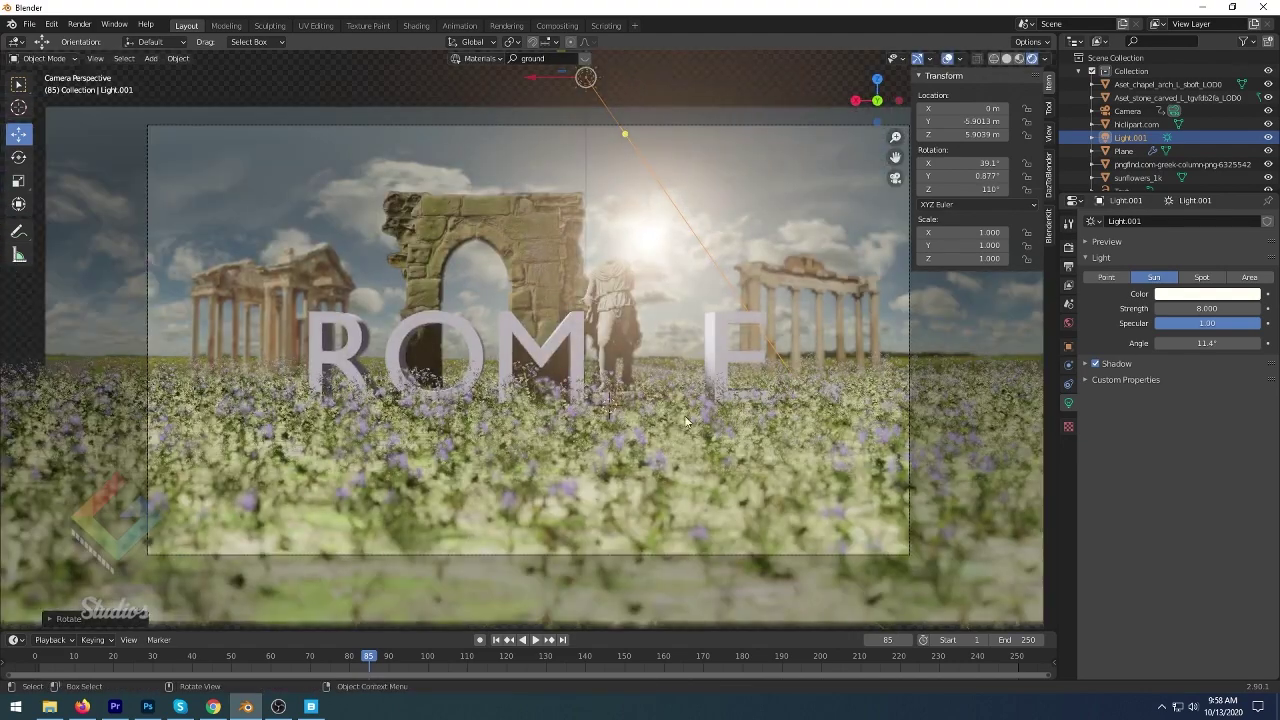
- Scrub through the animation and set the end frame to 100
click(38, 657)
drag(115, 653, 428, 657)
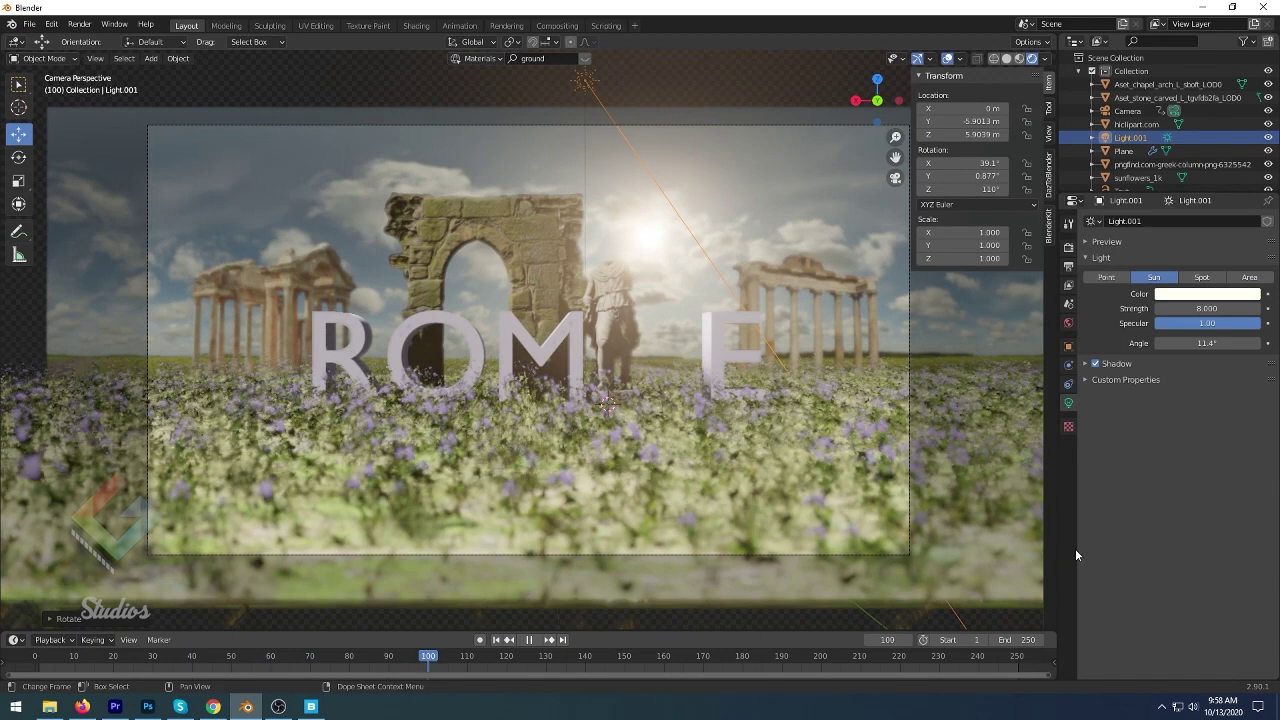
click(1027, 640)
text(100)
key(Return)
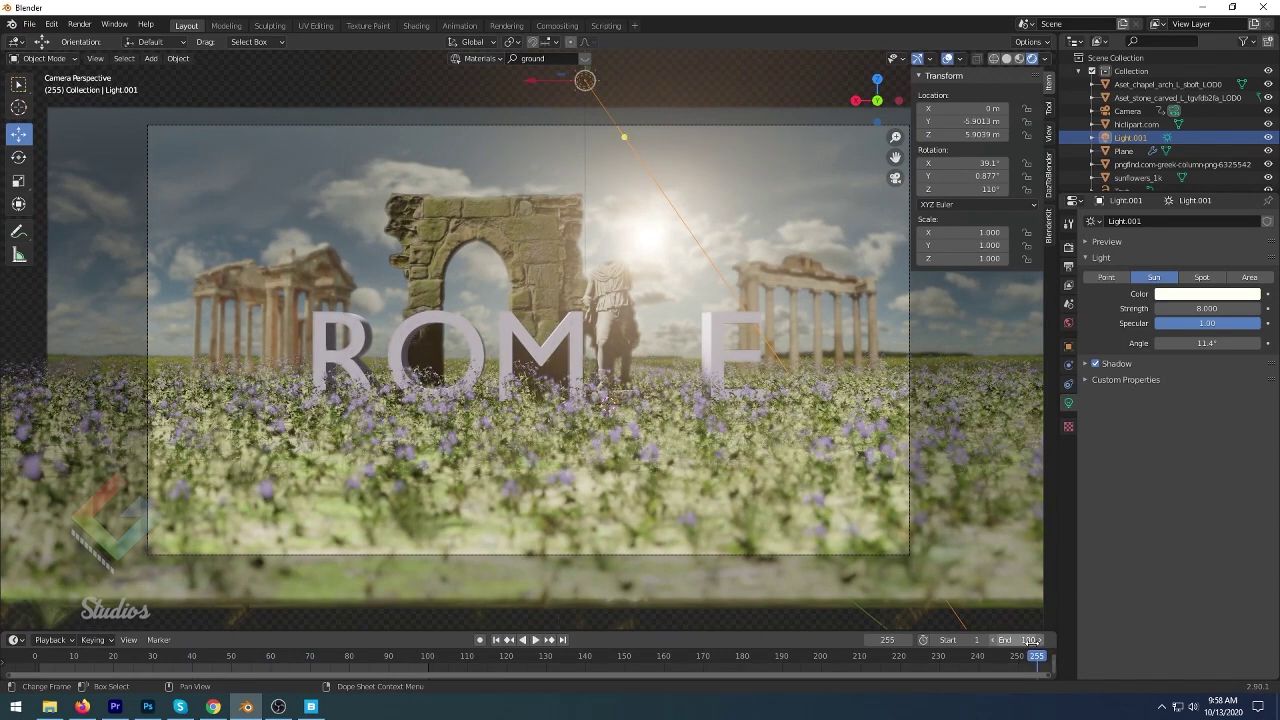
- Apply the HDTV 720p preset for 1280 x 720 output at 24 fps
click(1068, 249)
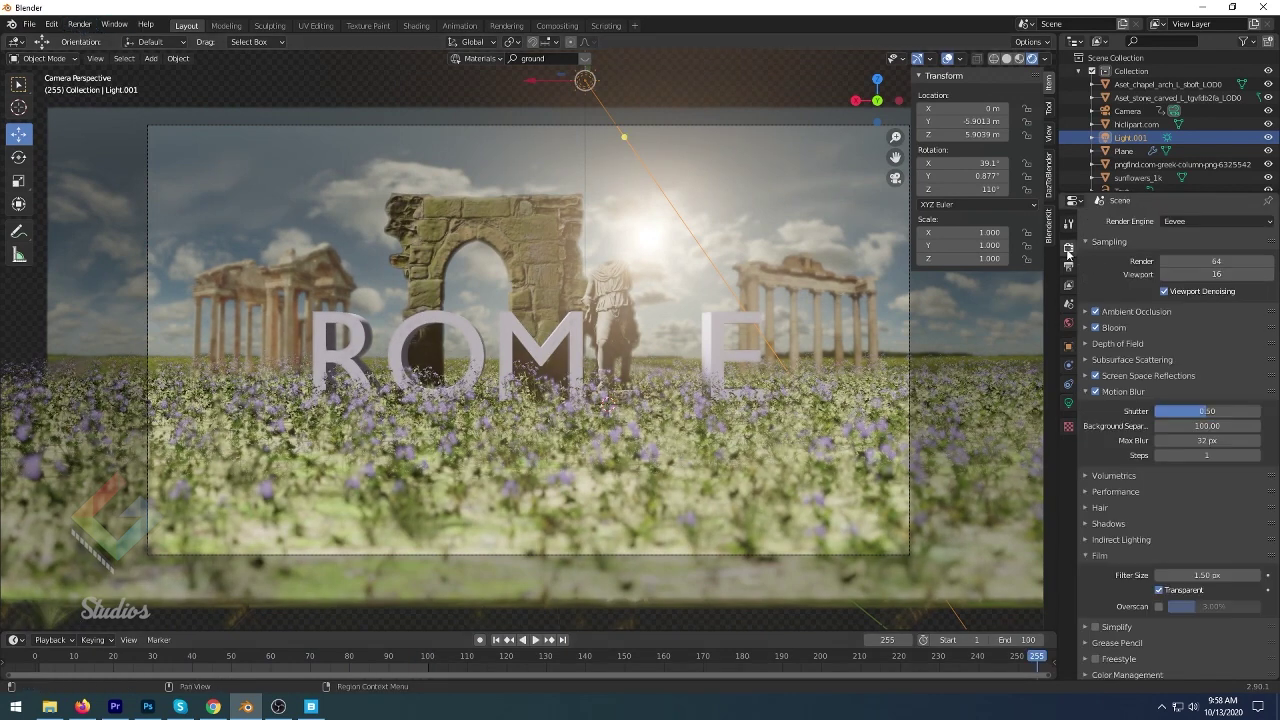
click(1069, 267)
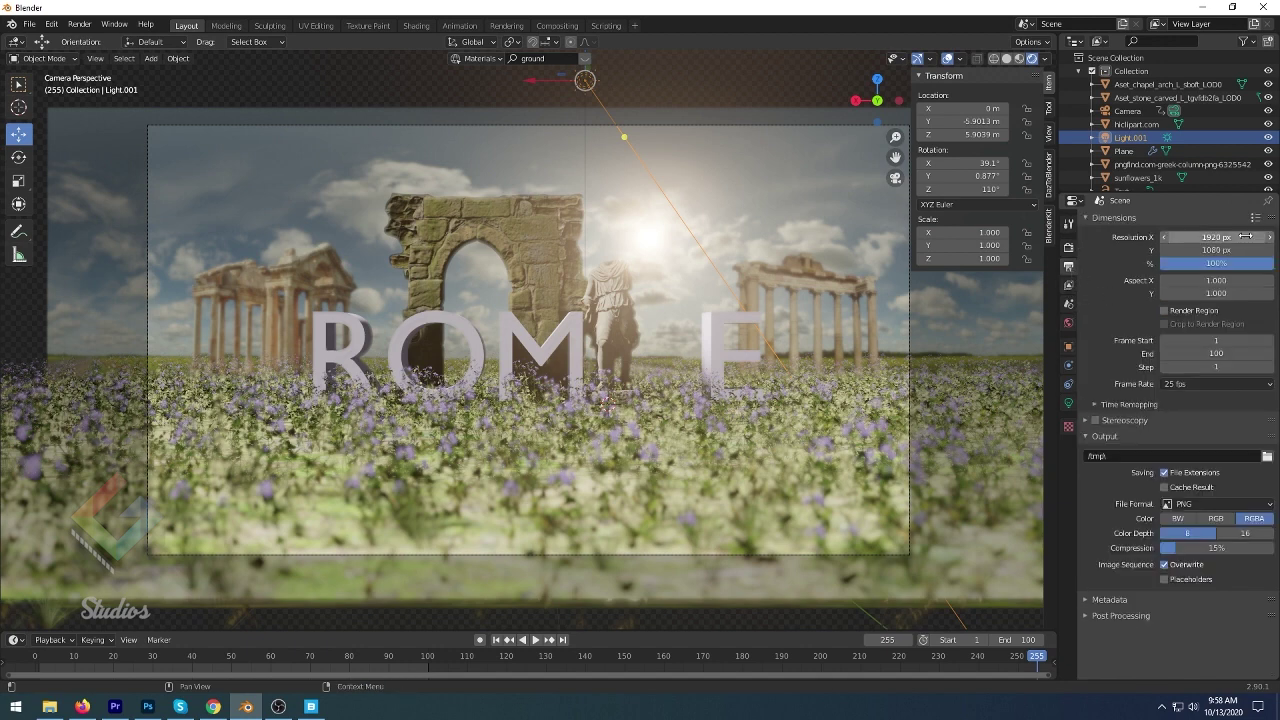
click(1255, 217)
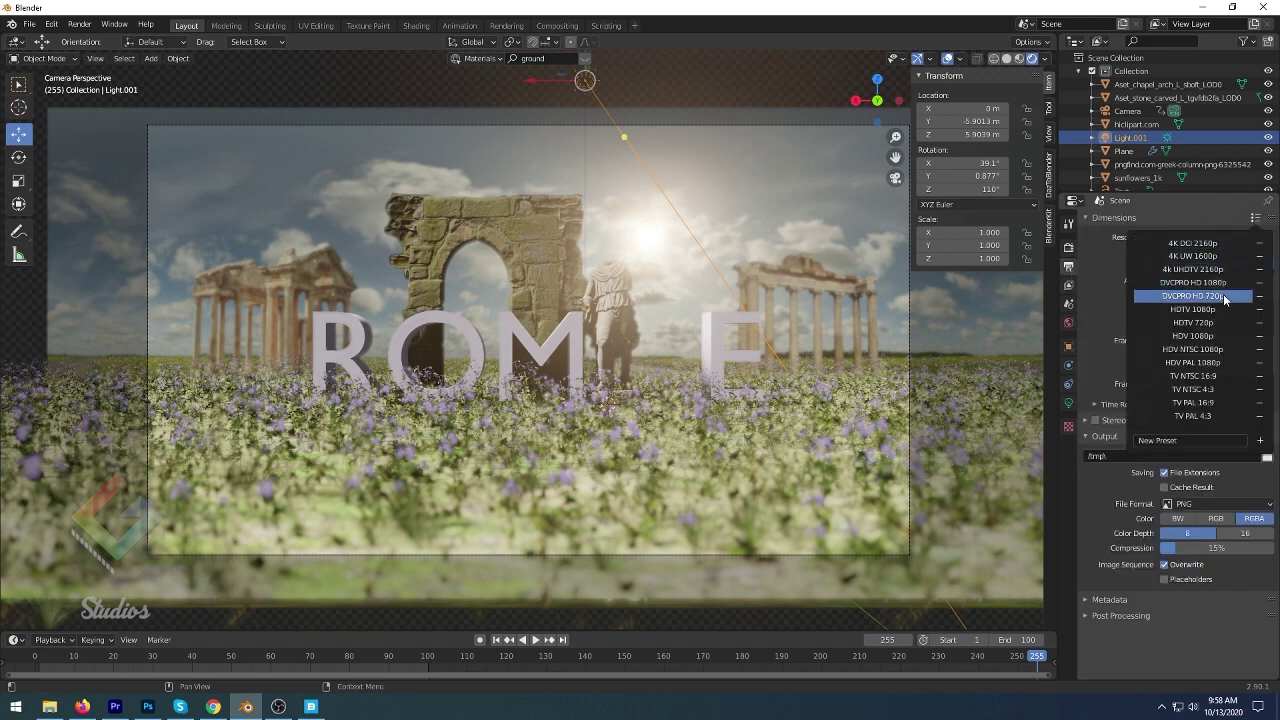
click(1137, 322)
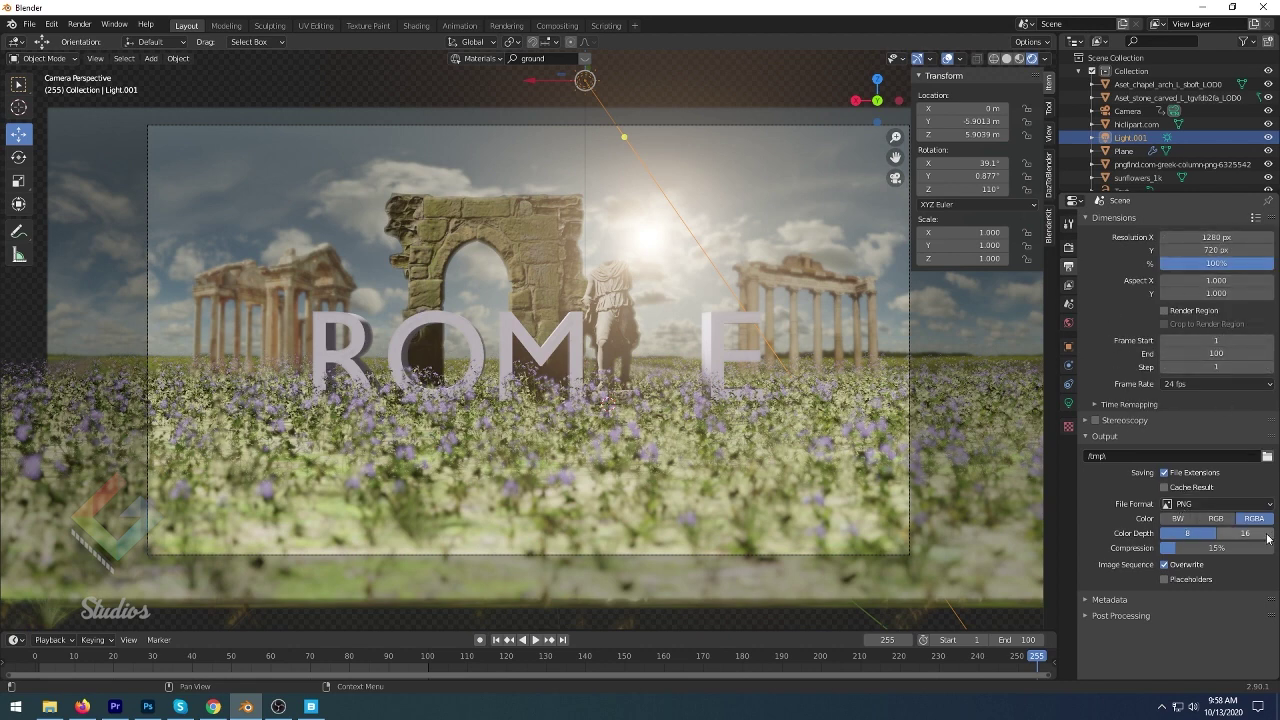
- Set the render output to a new Out folder inside Desktop > Blender Tutorial
click(1265, 455)
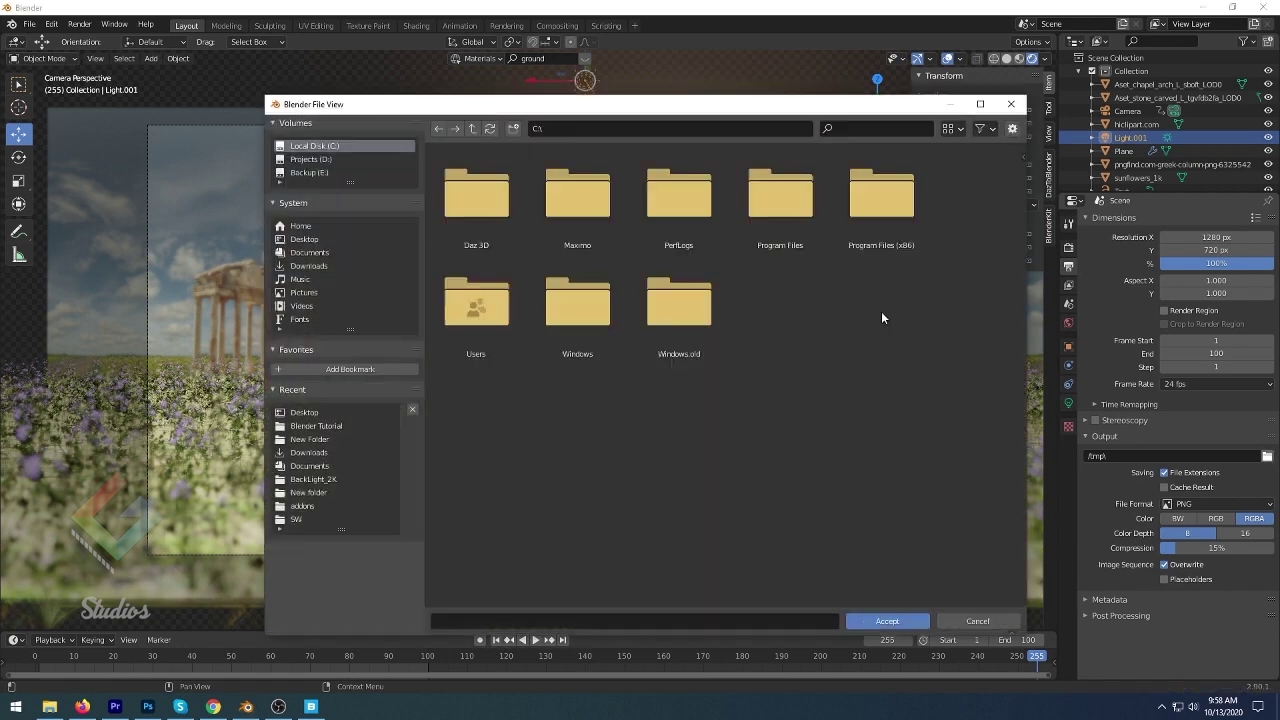
click(304, 239)
double_click(507, 196)
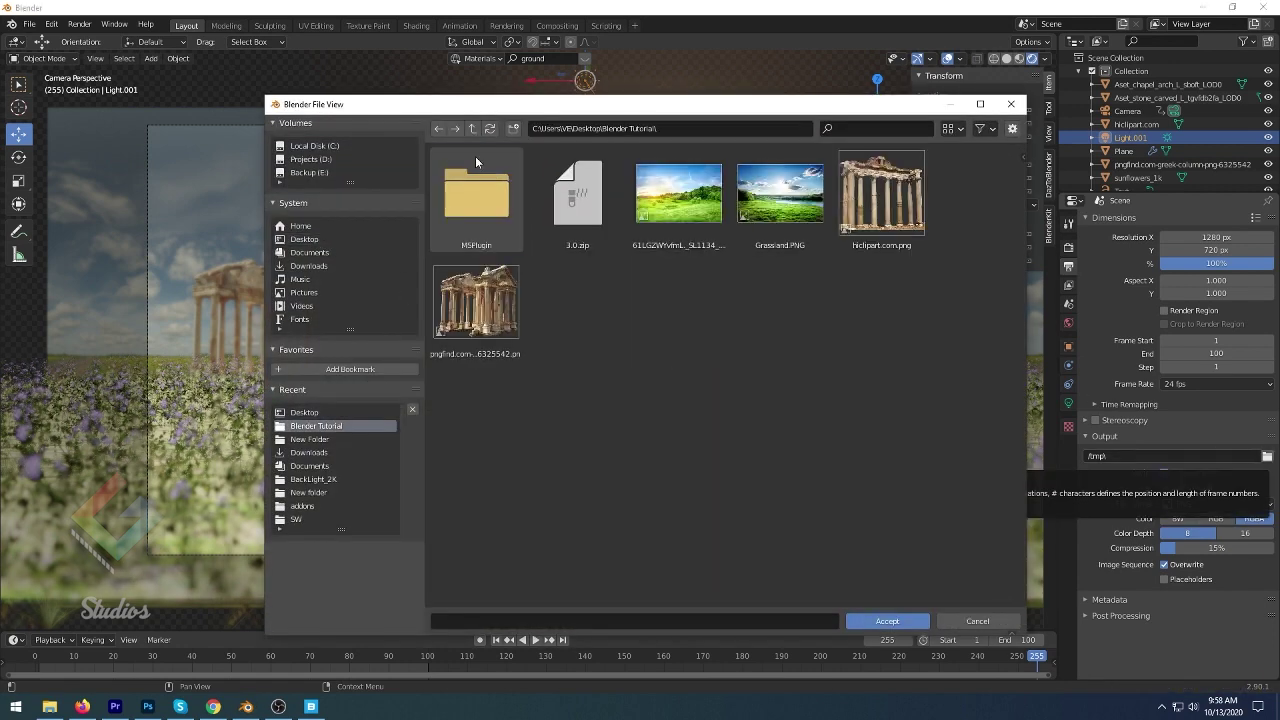
click(513, 128)
text(Out)
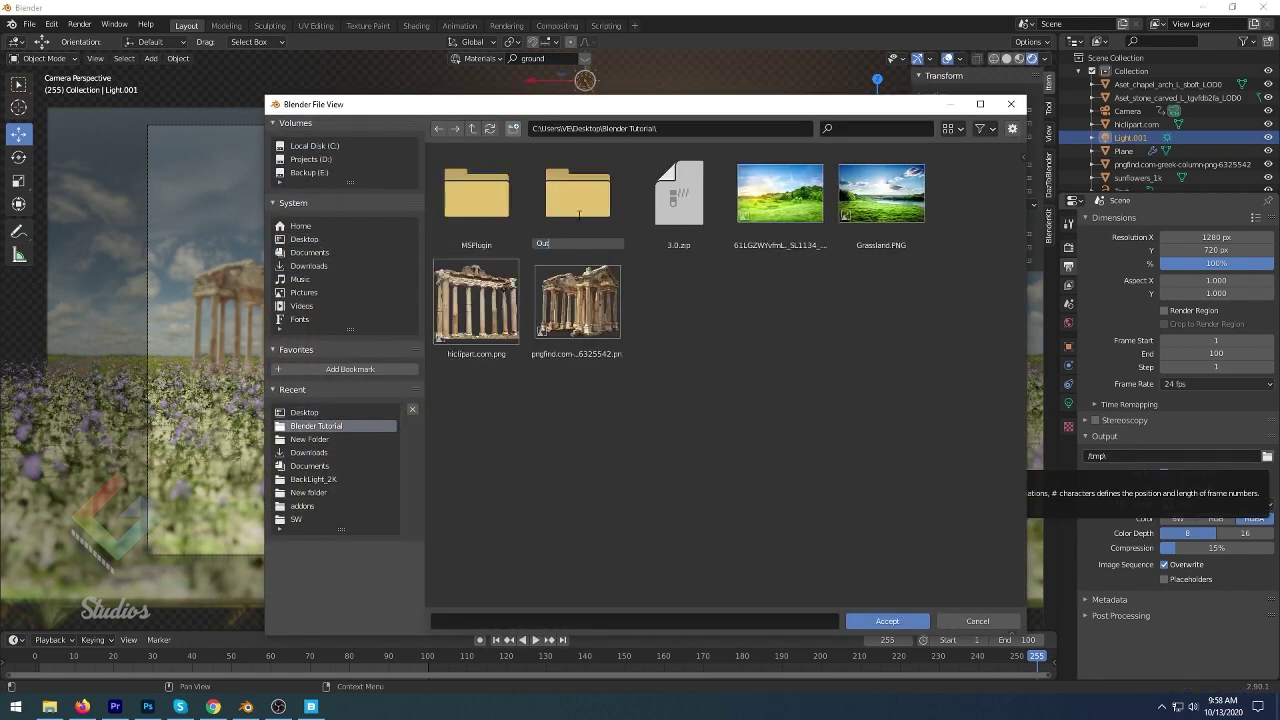
double_click(578, 205)
click(880, 620)
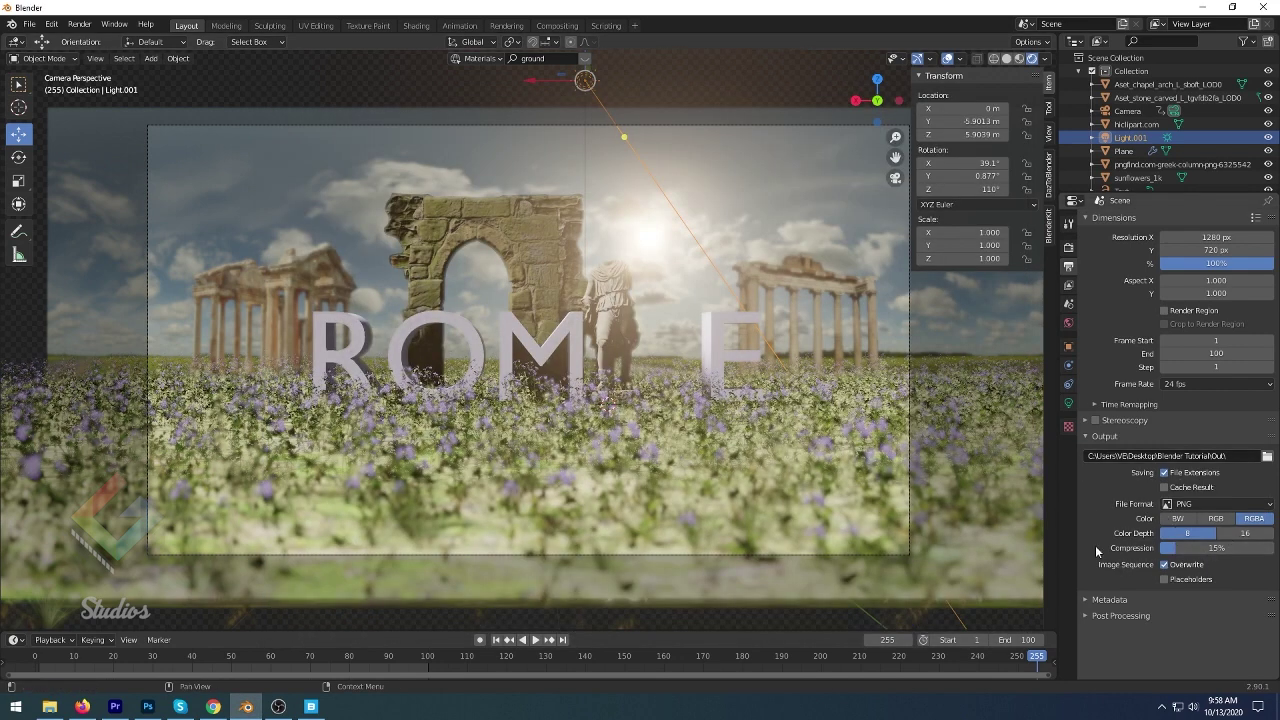
- Start rendering the whole animation with Render Animation
click(88, 25)
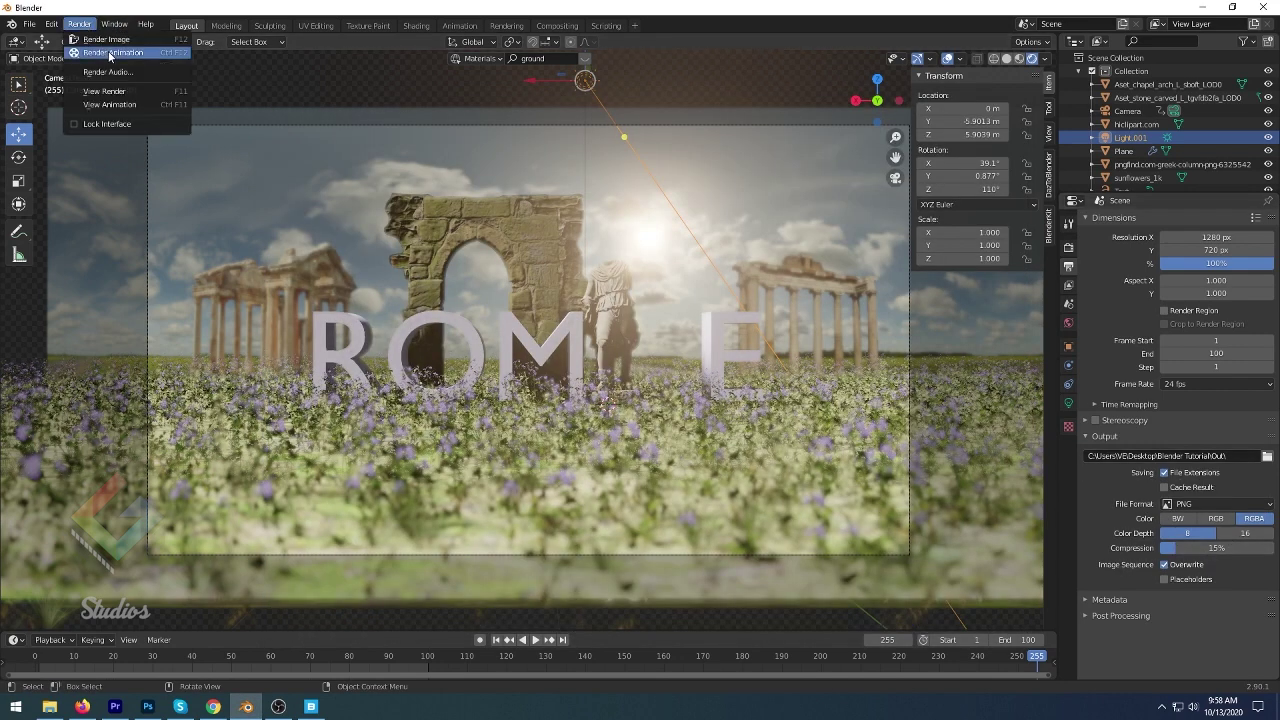
click(118, 53)
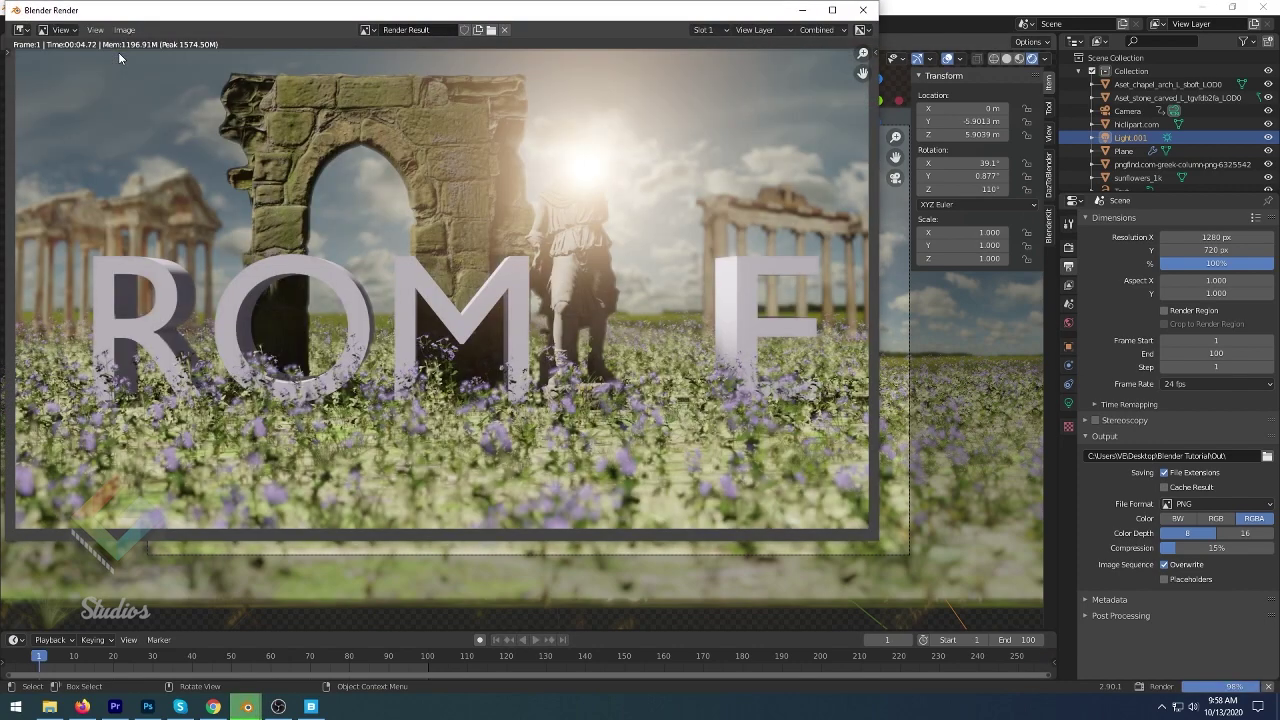
key(shift+a)
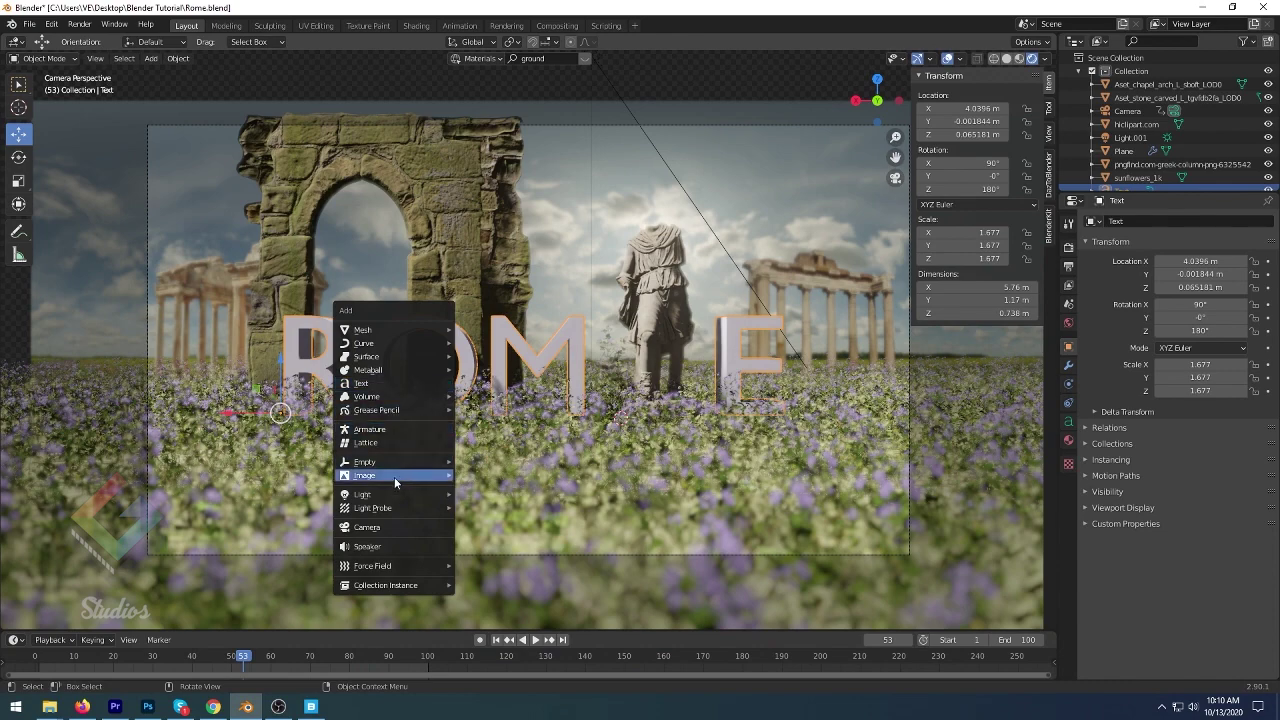
- Import medieval battle.mov as an image plane, scale it to 6.014 and raise it
mouse_move(392, 475)
click(495, 503)
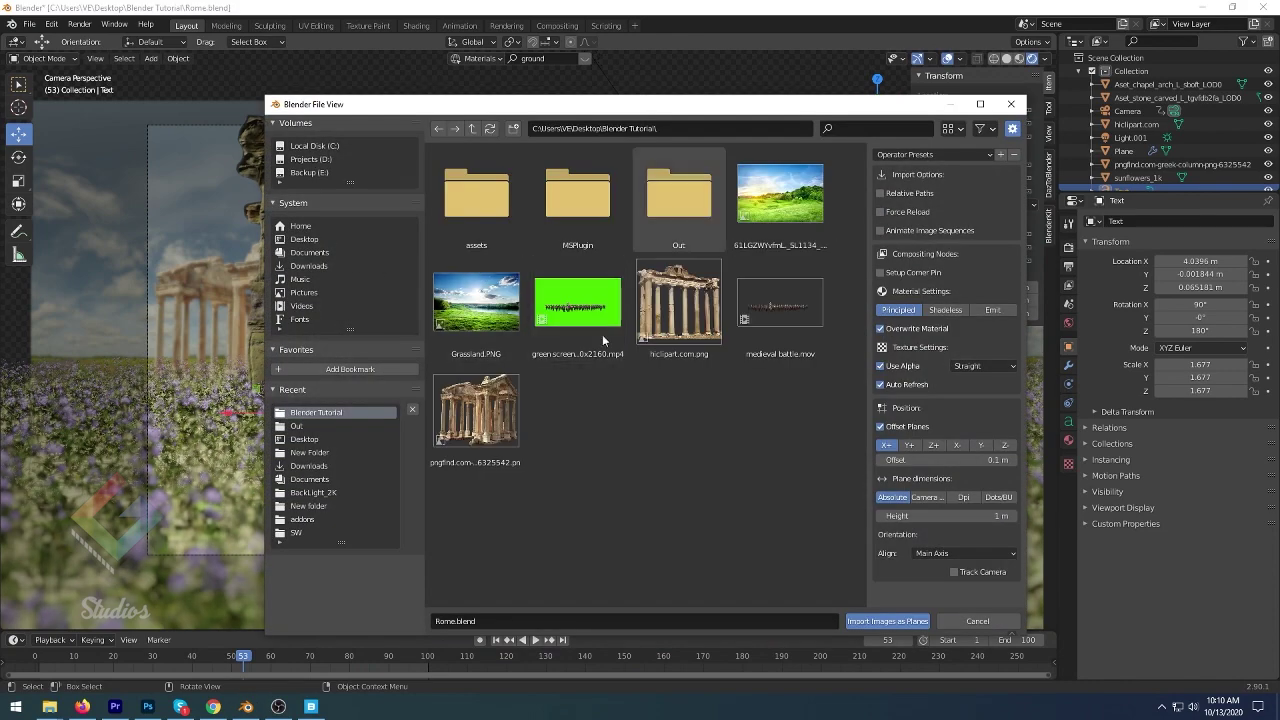
click(788, 308)
click(889, 621)
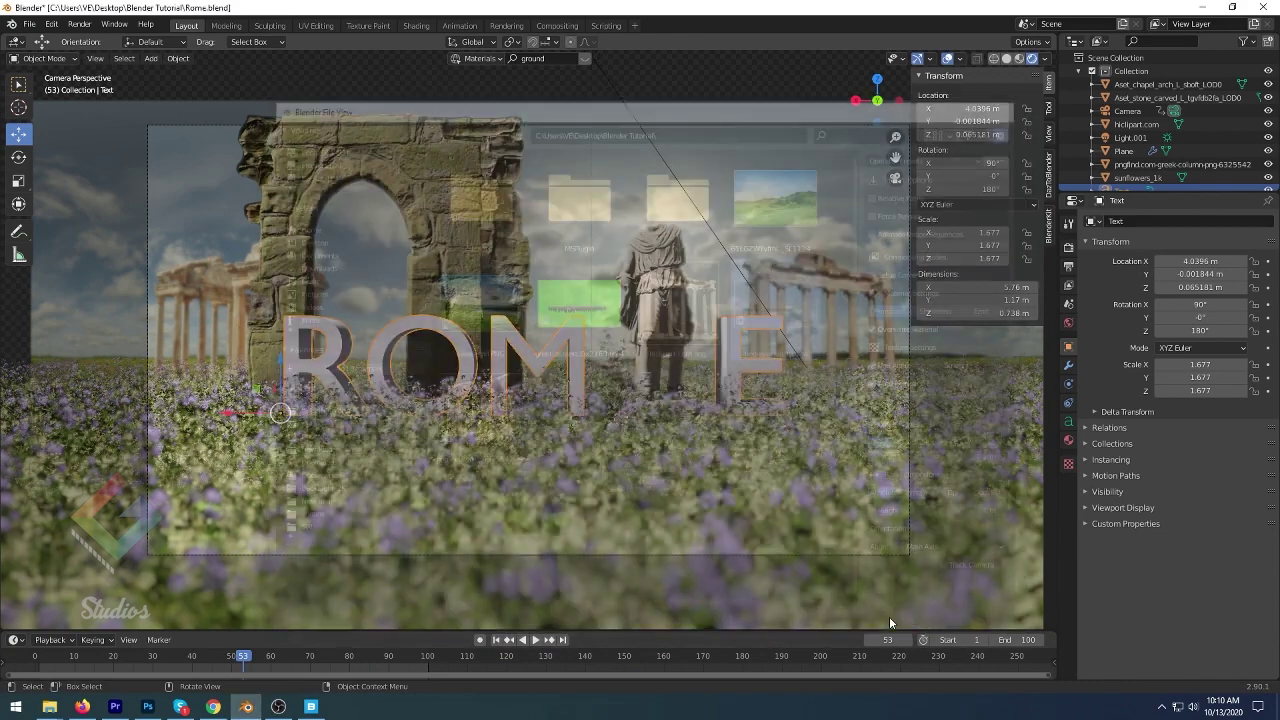
drag(620, 360, 620, 272)
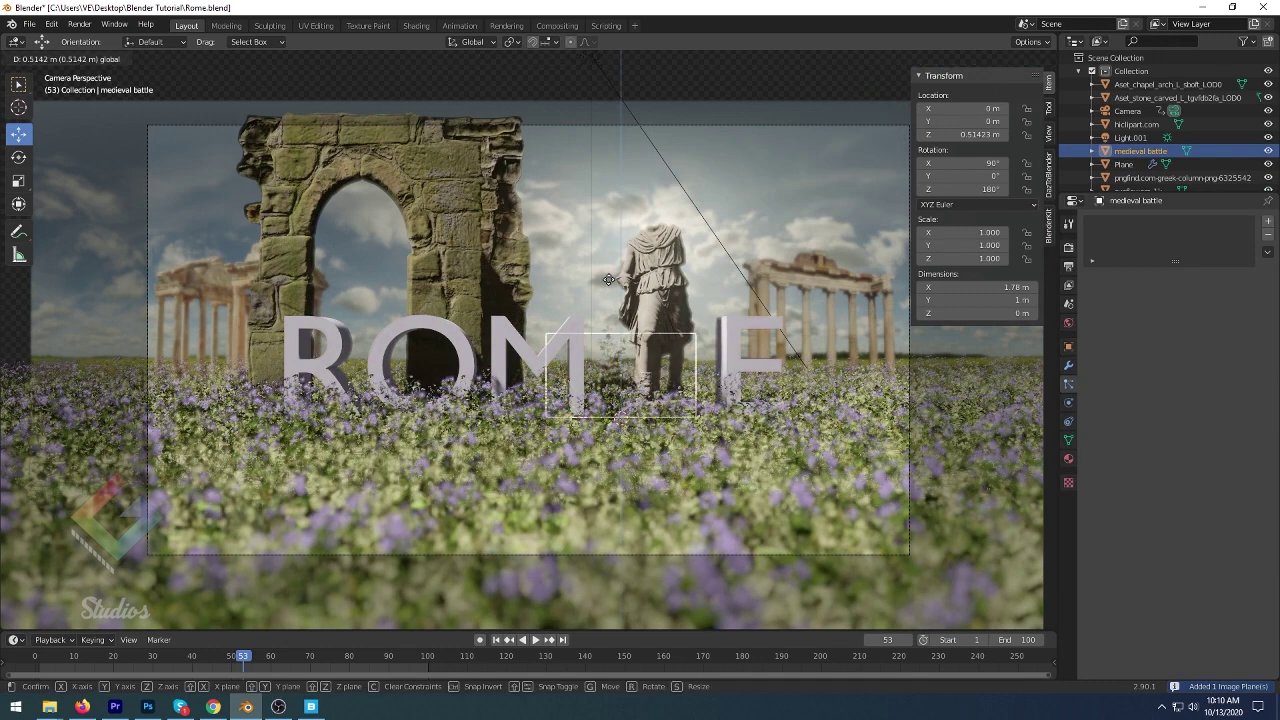
key(s)
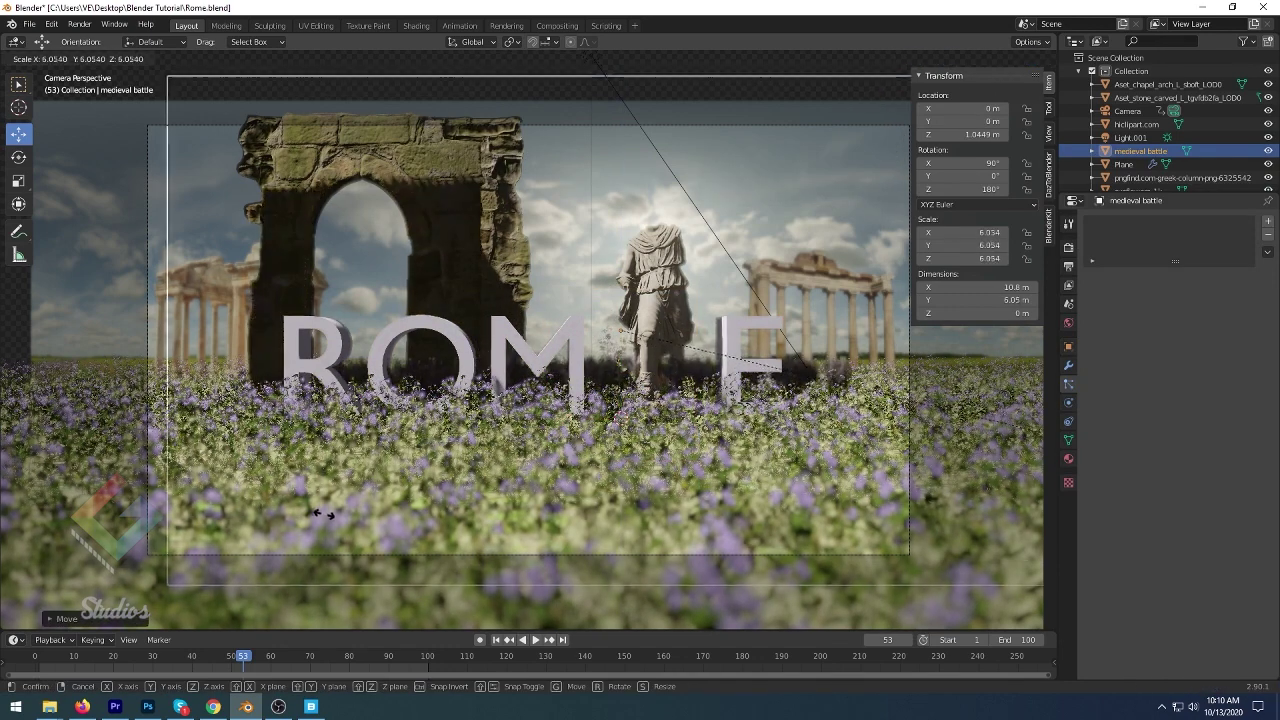
click(273, 529)
drag(622, 243, 622, 210)
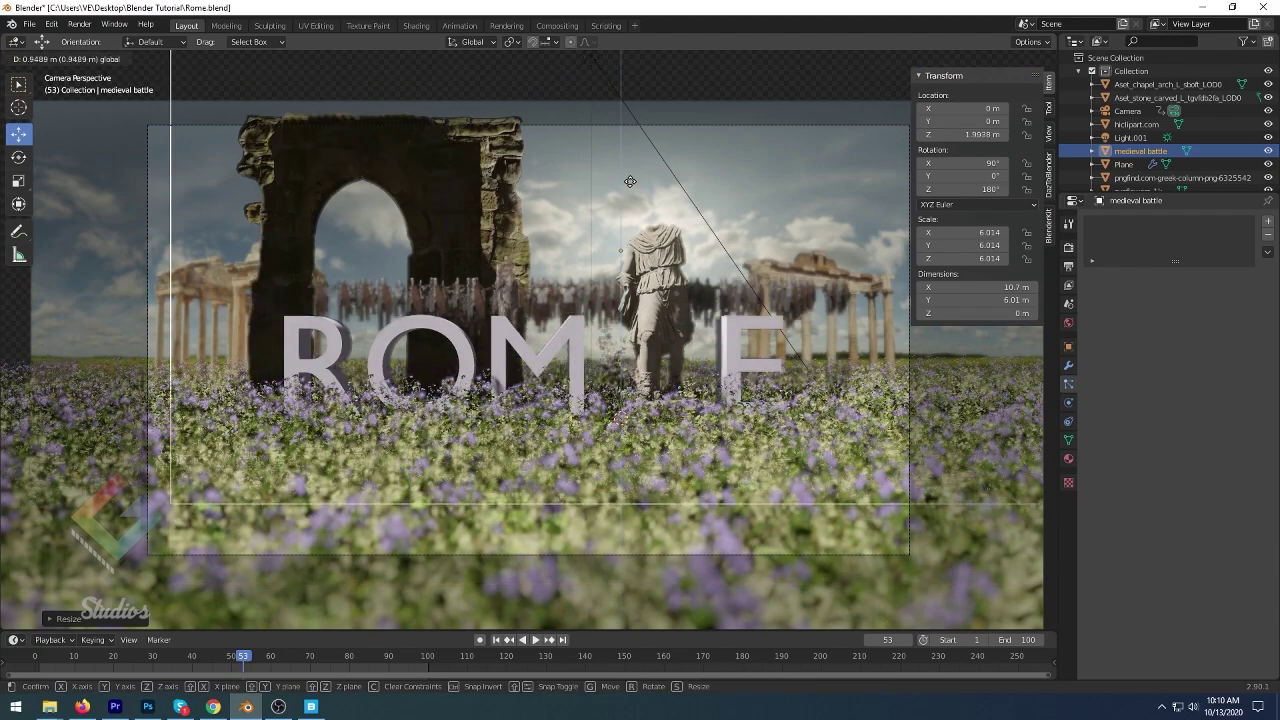
middle_drag(520, 410, 545, 305)
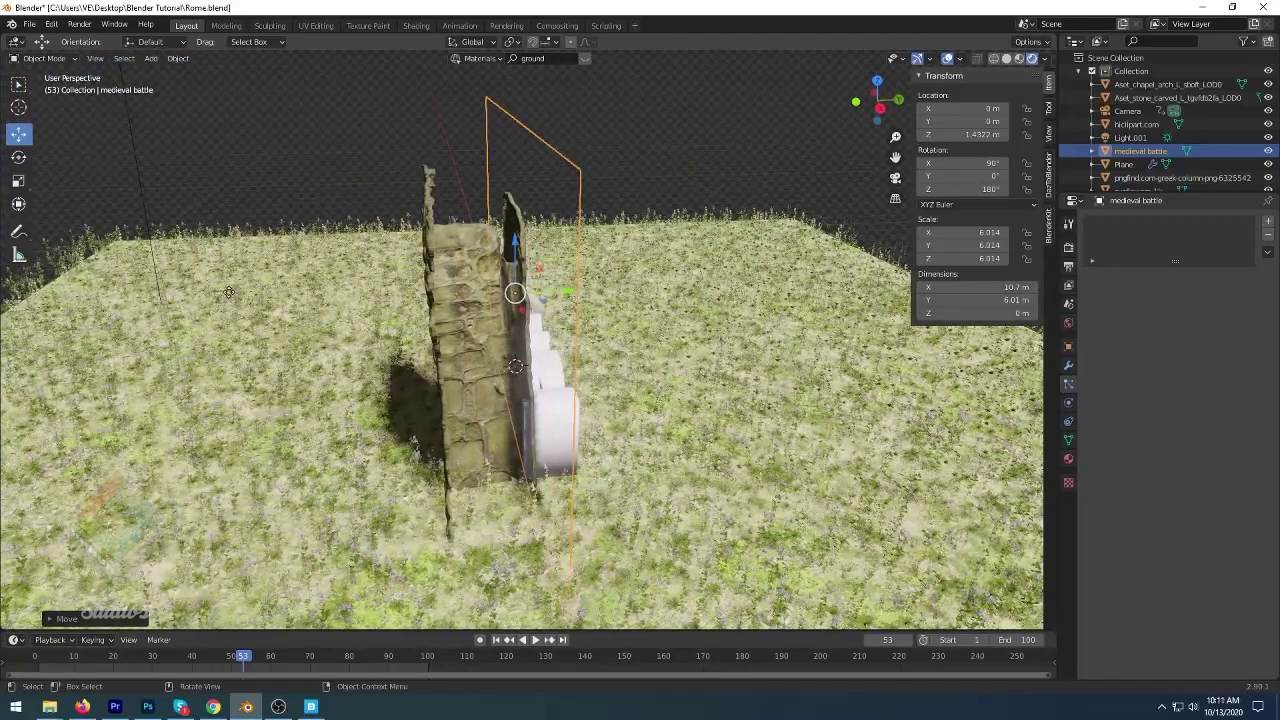
- Push the battle plane back along Y to -9.8426 m and return to camera view
key(g)
key(y)
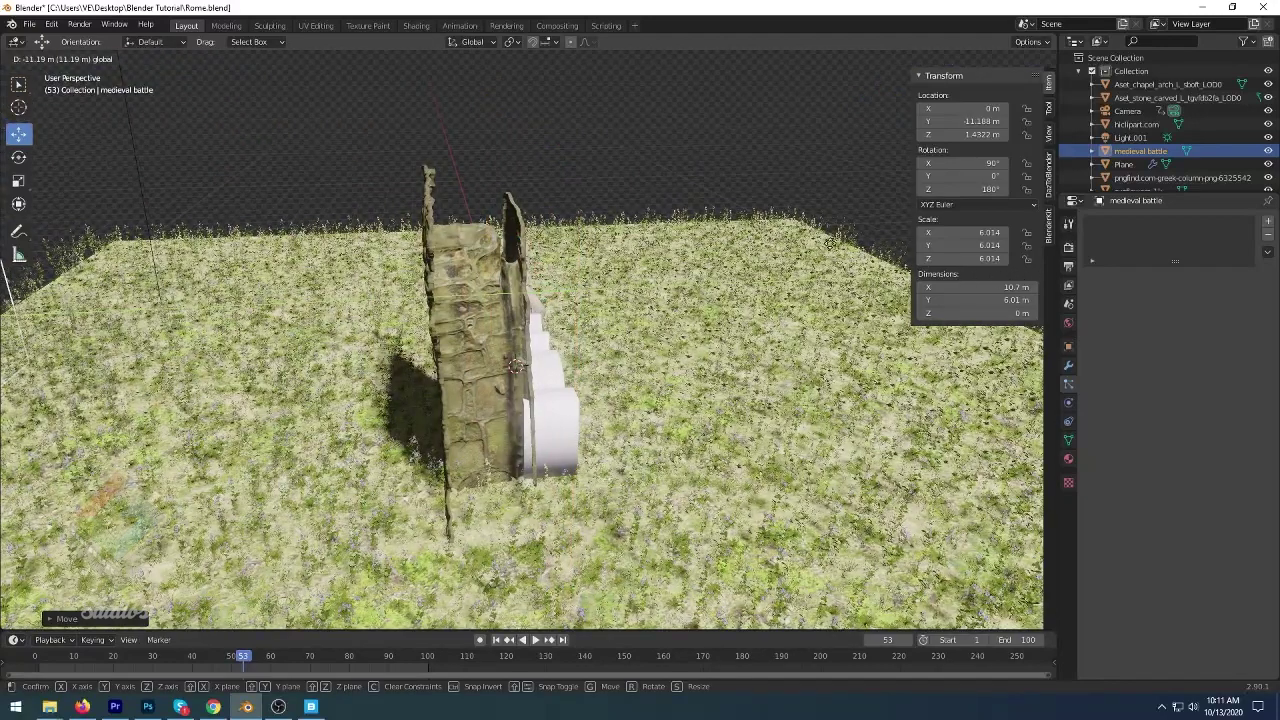
key(Return)
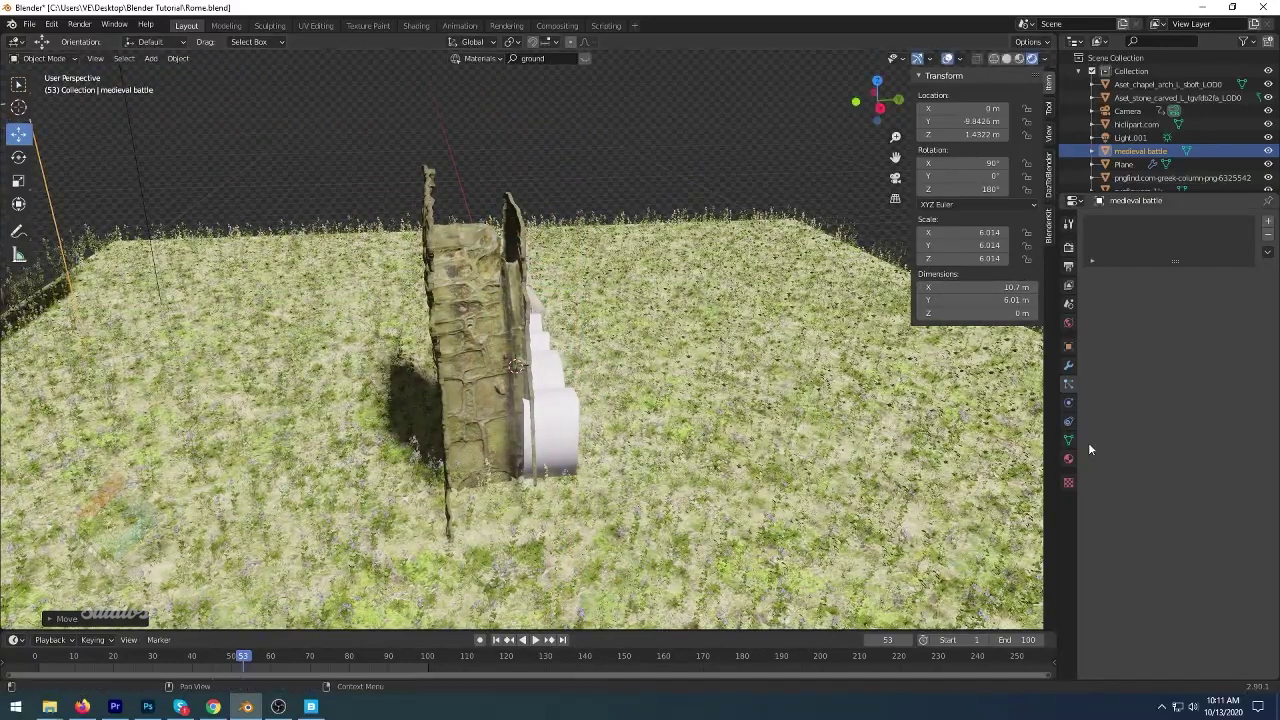
key(KP_0)
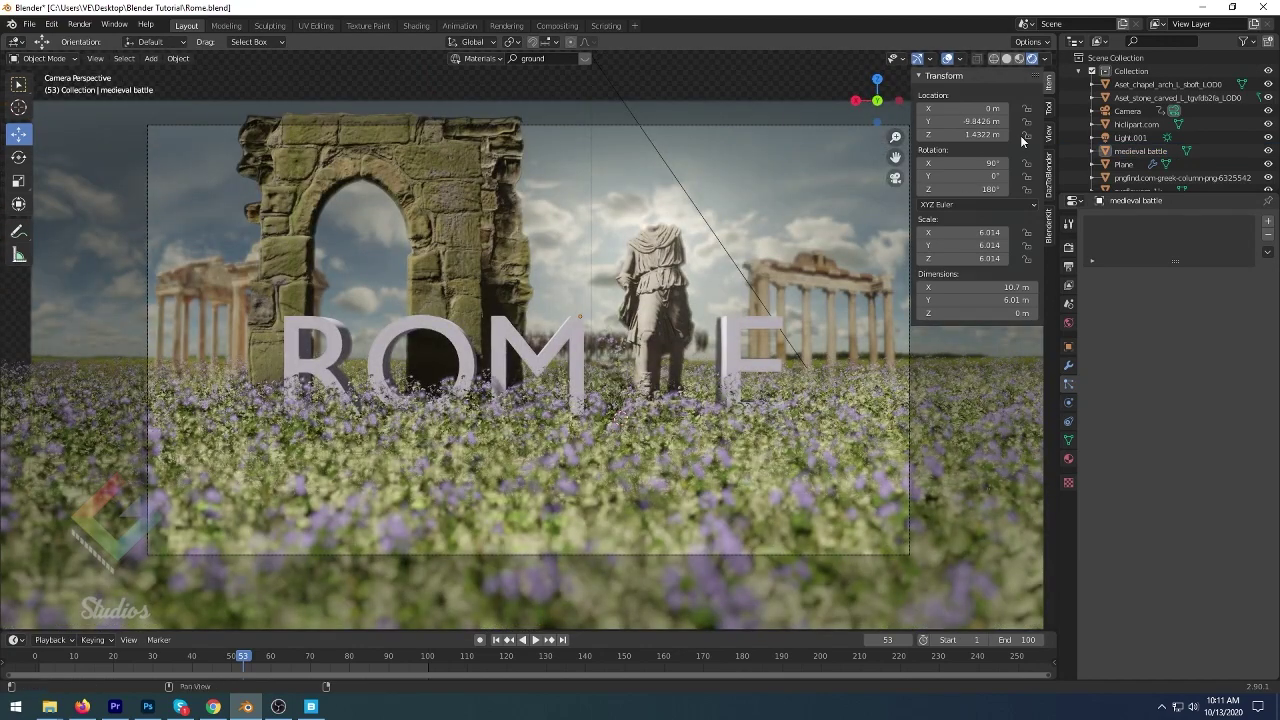
scroll(1184, 162, down, 1)
scroll(1195, 148, down, 2)
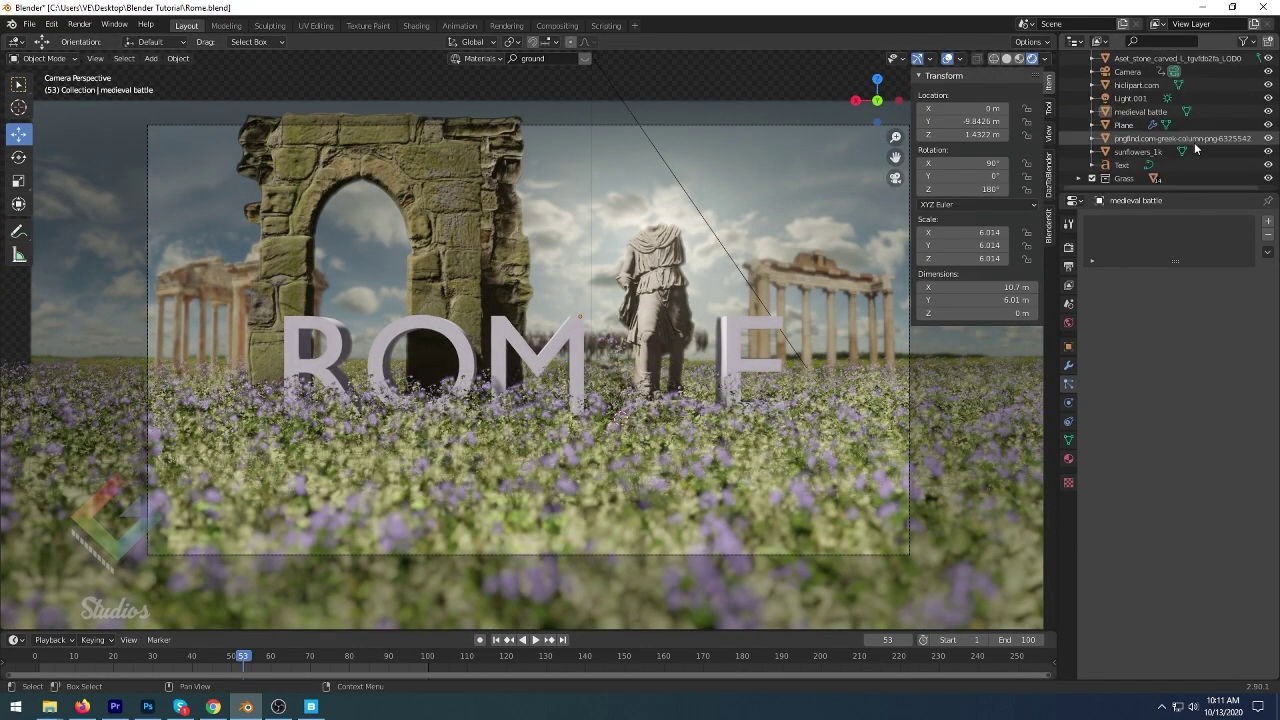
- Scale the medieval battle plane to 10.332 and raise it to Z 1.7288 m
click(1197, 142)
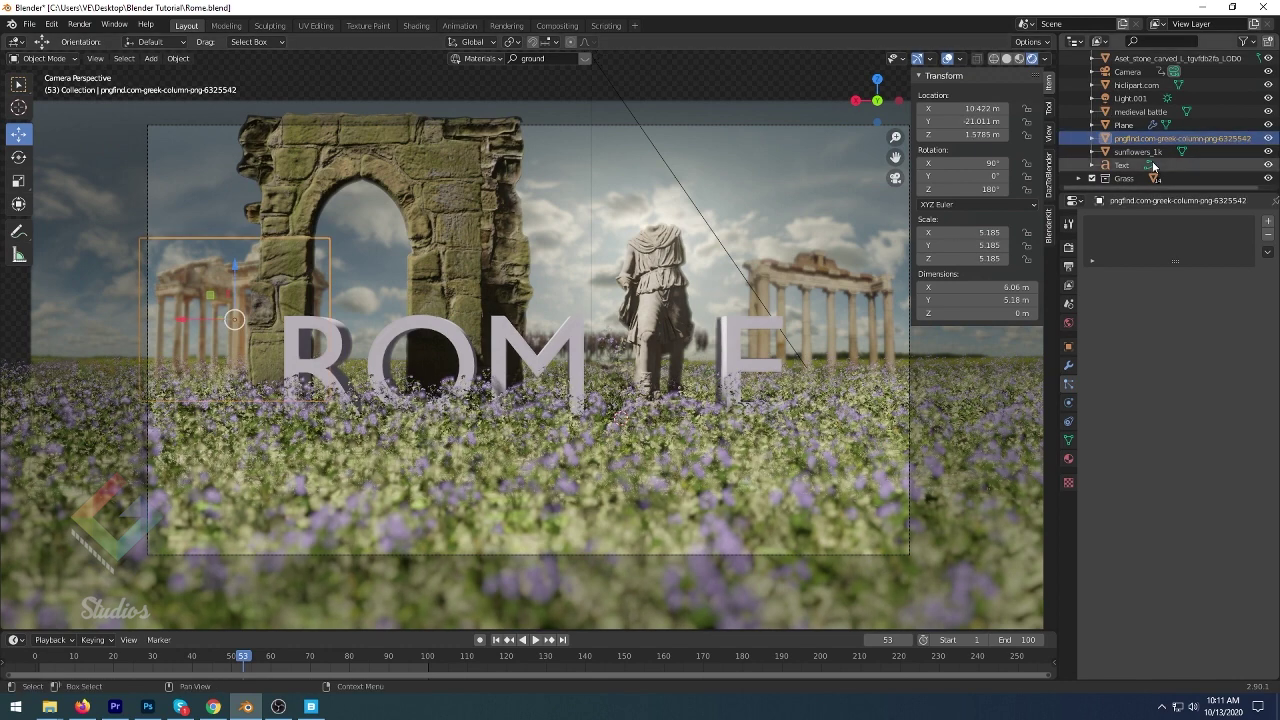
scroll(1158, 158, up, 3)
click(1155, 152)
key(s)
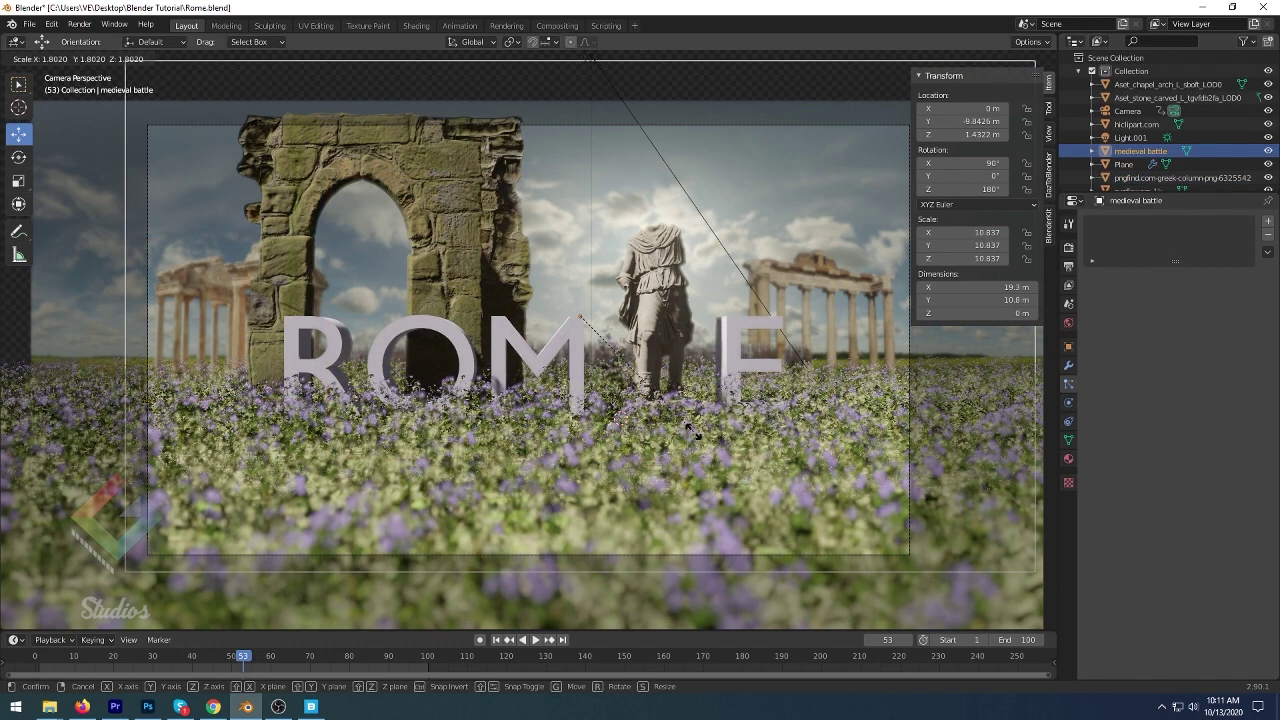
click(688, 424)
drag(579, 266, 577, 243)
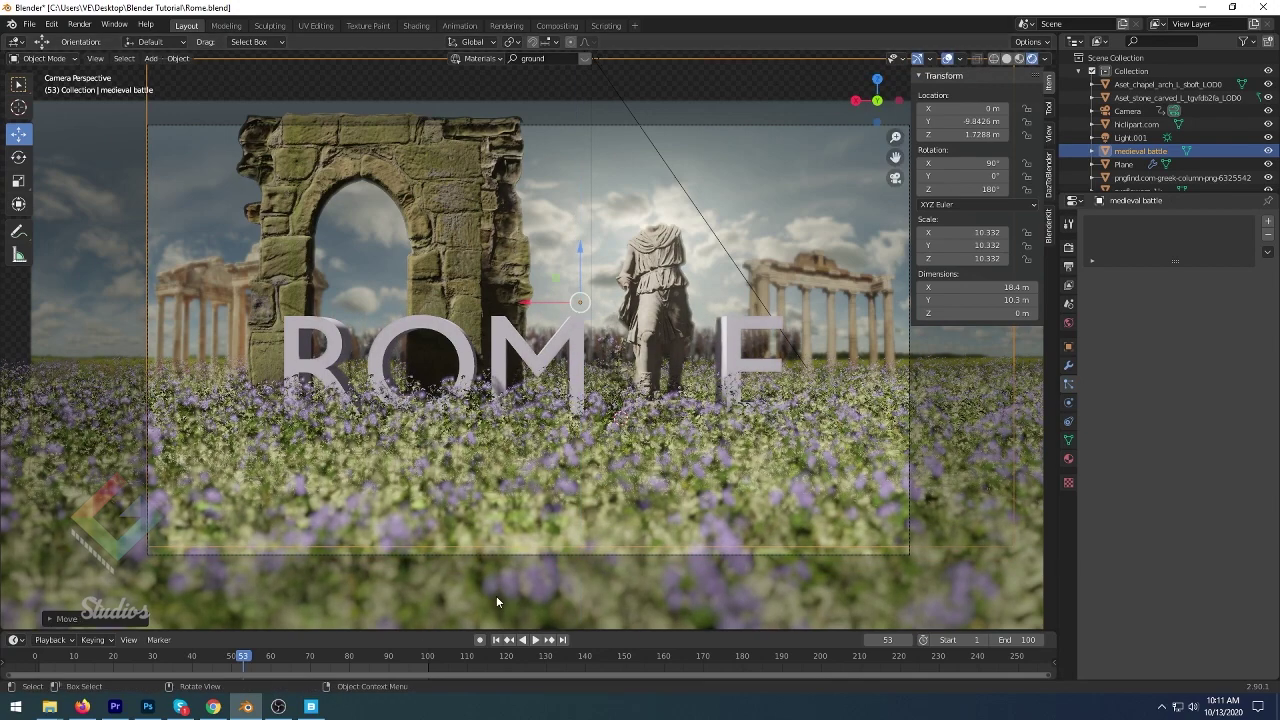
click(247, 329)
- Preview the animation from an earlier frame, then orbit away from the camera
drag(241, 657, 36, 657)
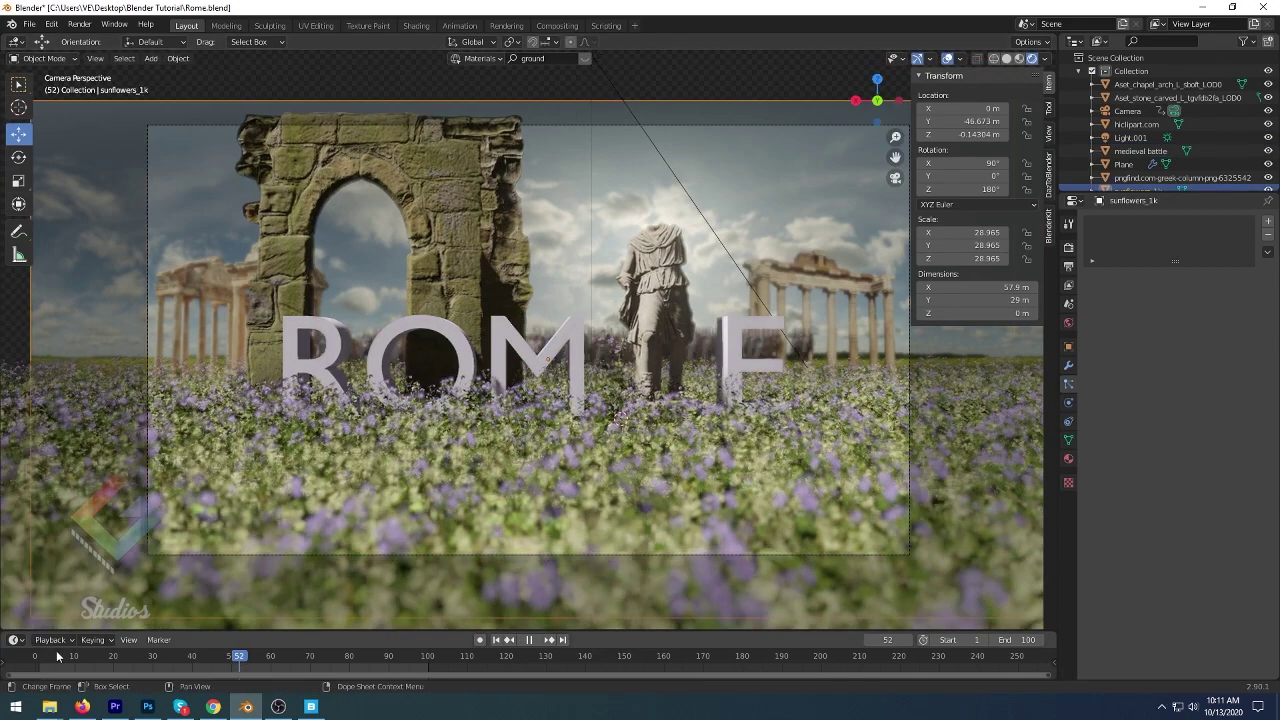
key(space)
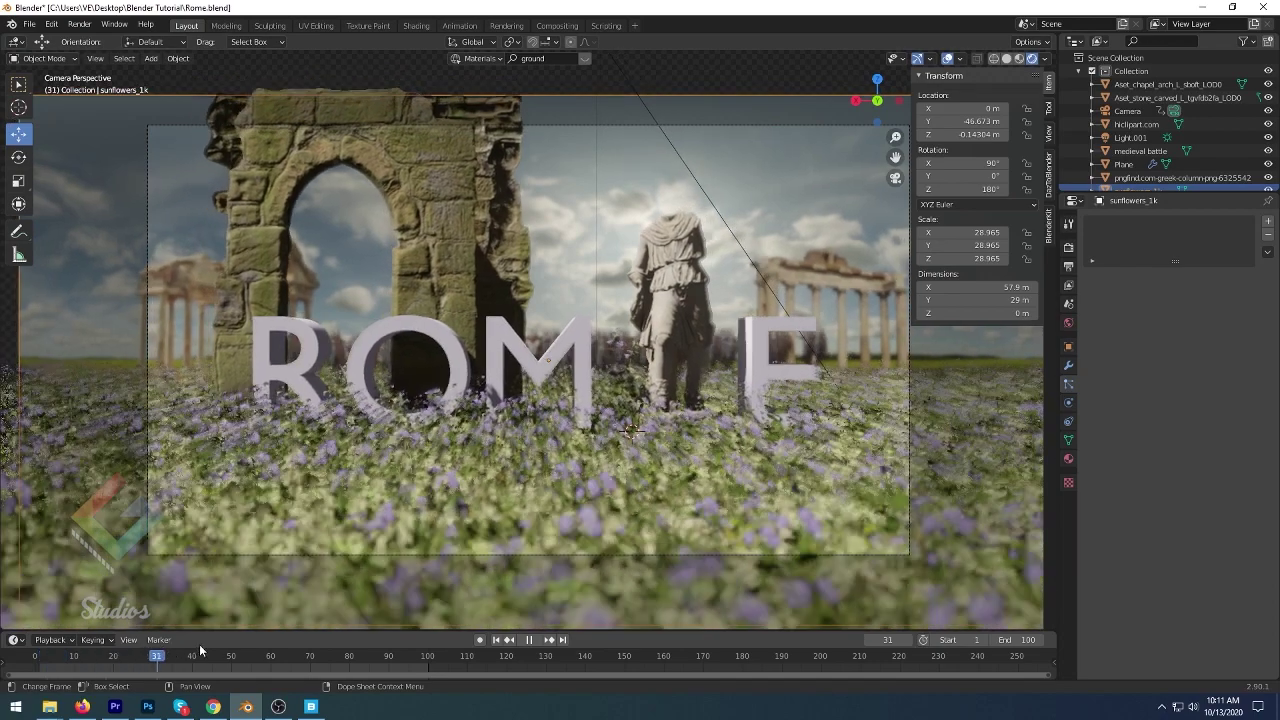
key(space)
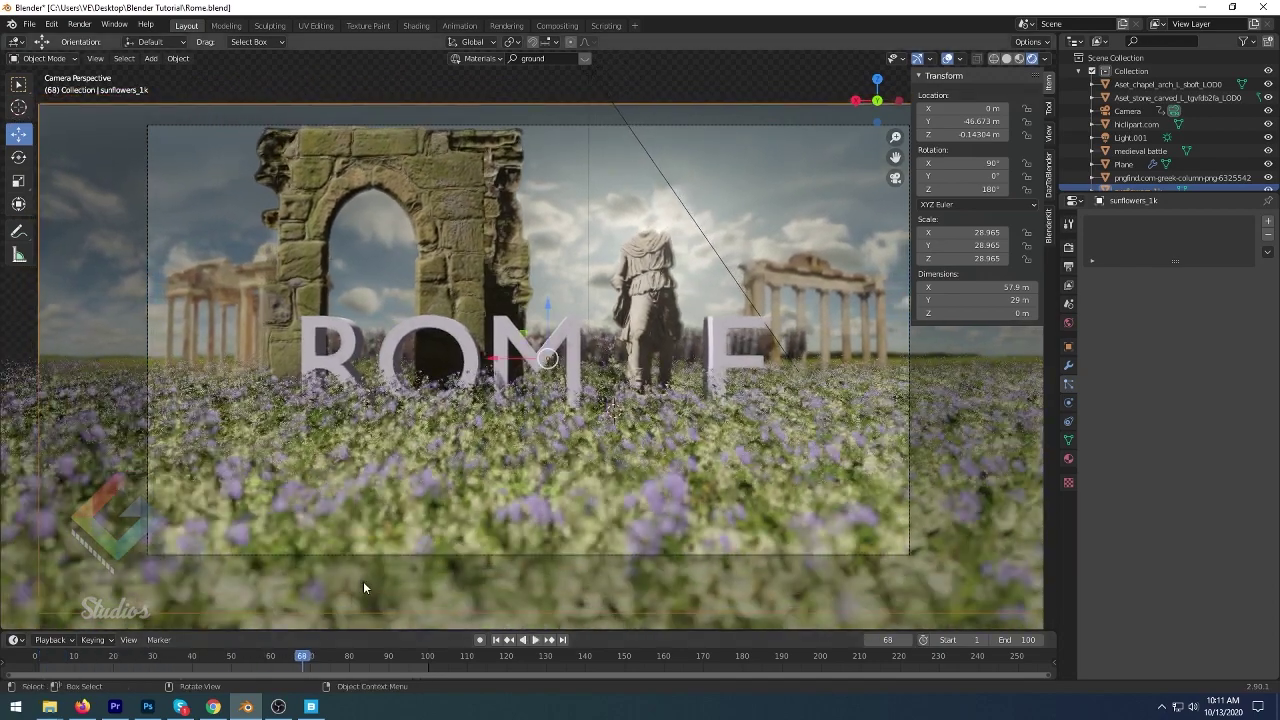
mouse_move(557, 305)
middle_down()
mouse_move(553, 385)
mouse_move(126, 222)
middle_up()
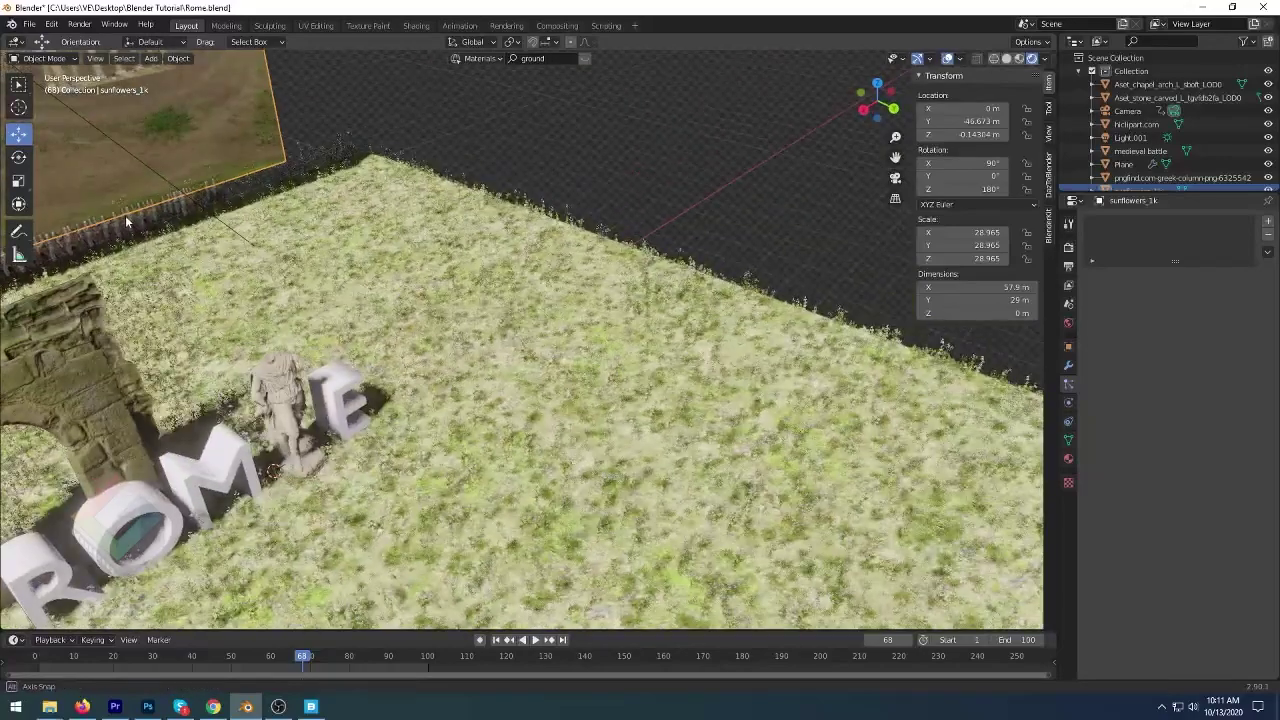
- Scale the battle plane to 17.154, place it at Z 2.9377 m and Y -8.3494 m
click(126, 222)
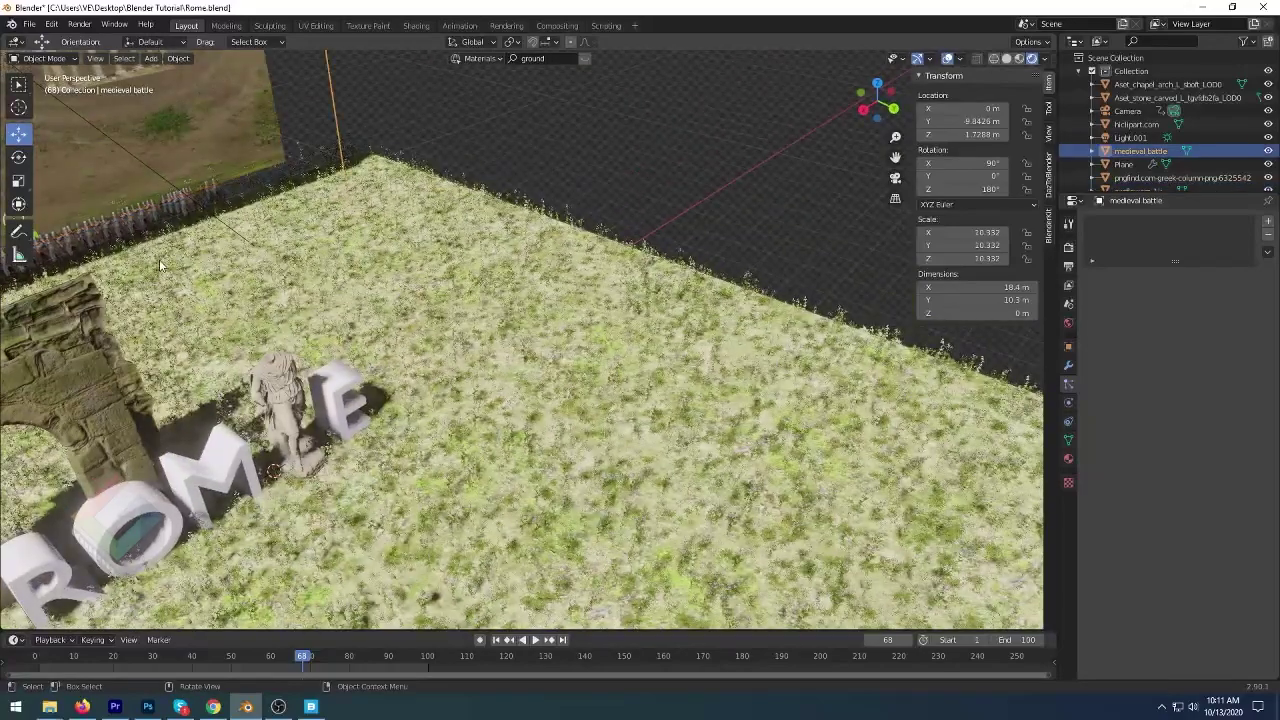
key(s)
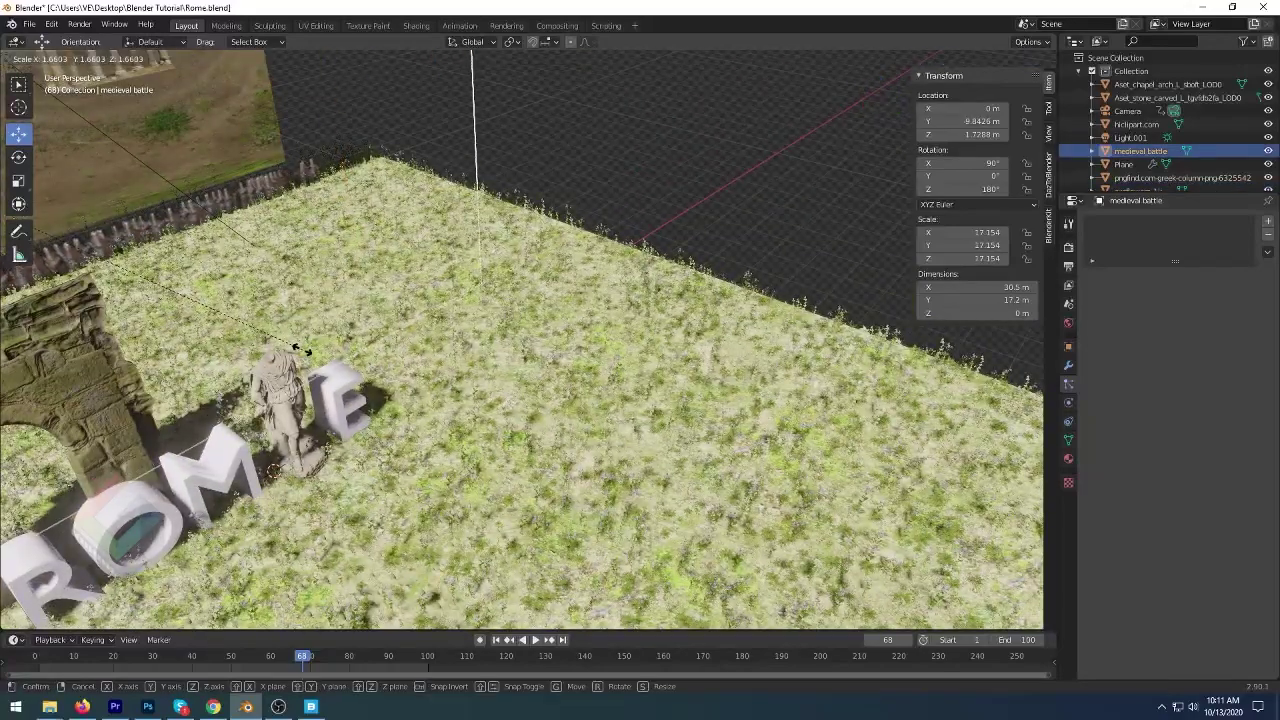
click(122, 300)
mouse_move(122, 300)
middle_down()
mouse_move(88, 298)
mouse_move(105, 265)
middle_up()
key(g)
key(z)
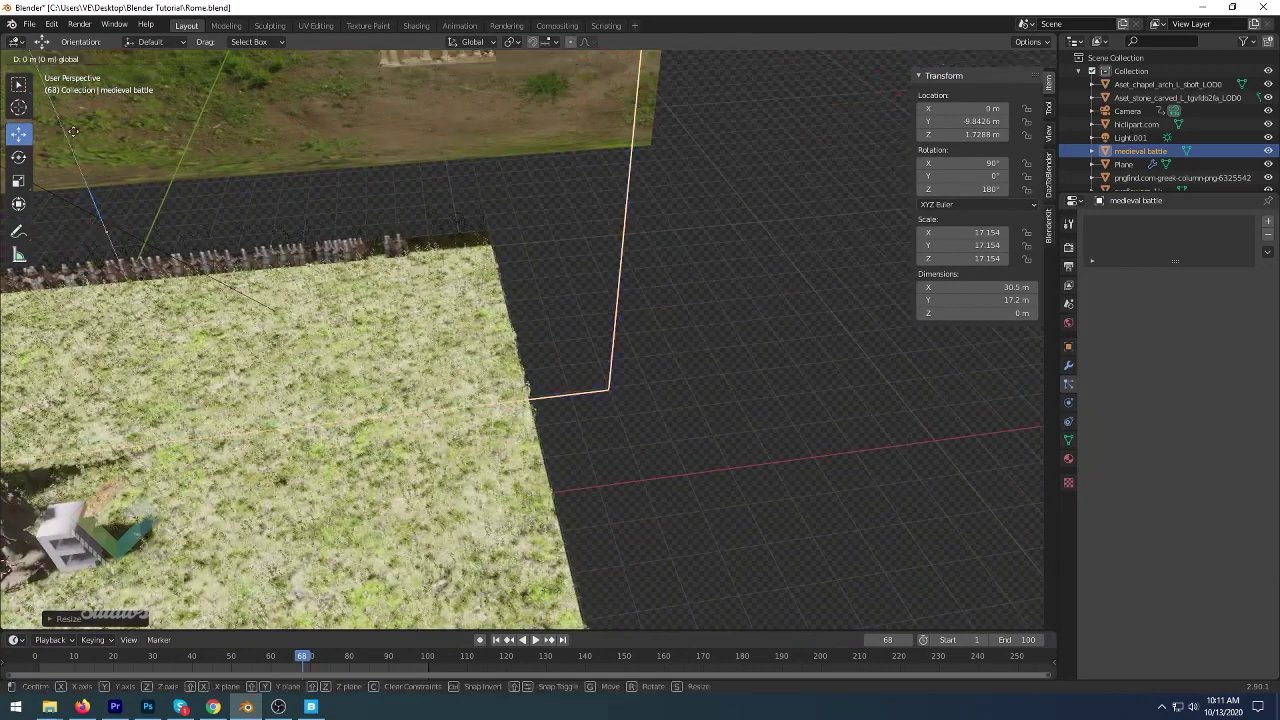
click(116, 237)
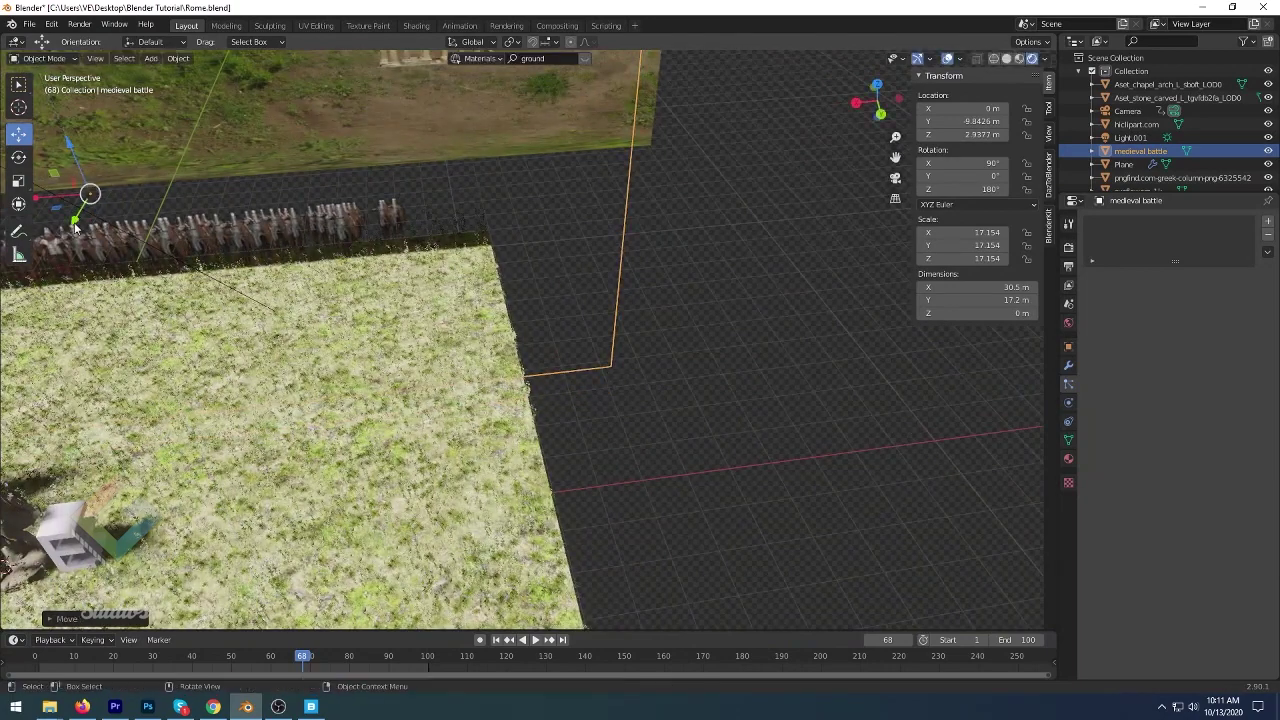
drag(75, 228, 59, 256)
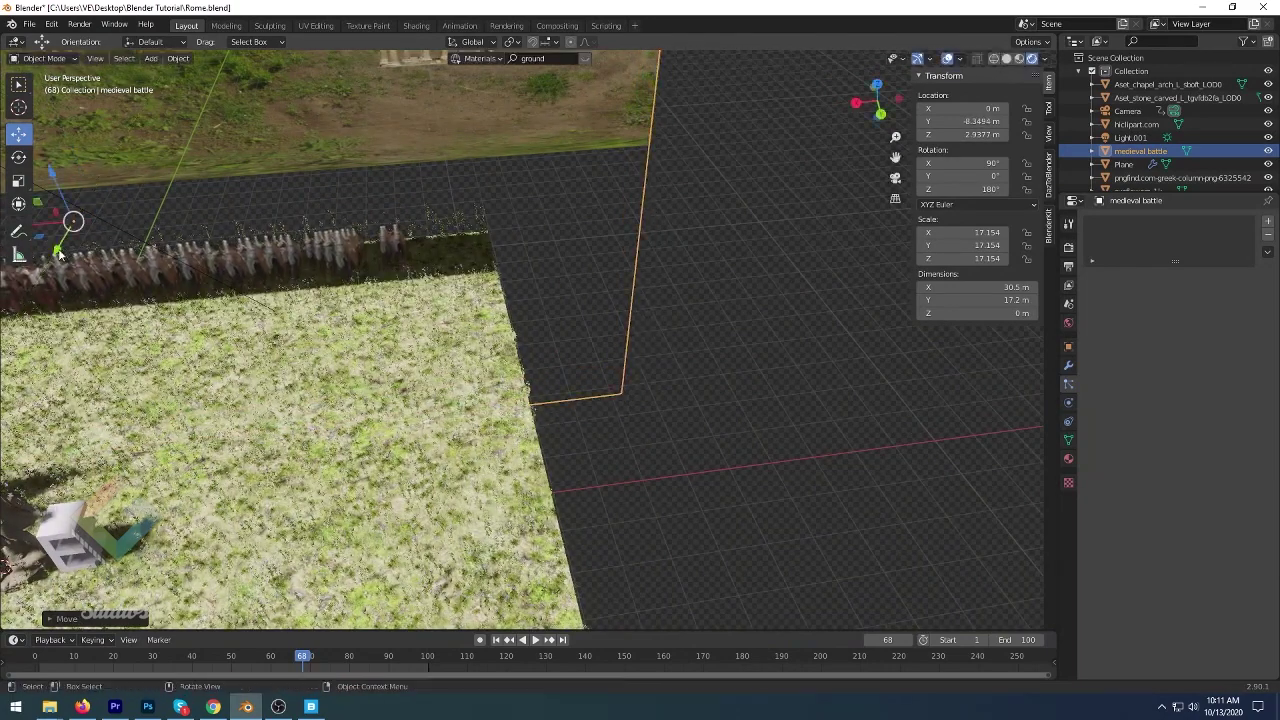
key(KP_0)
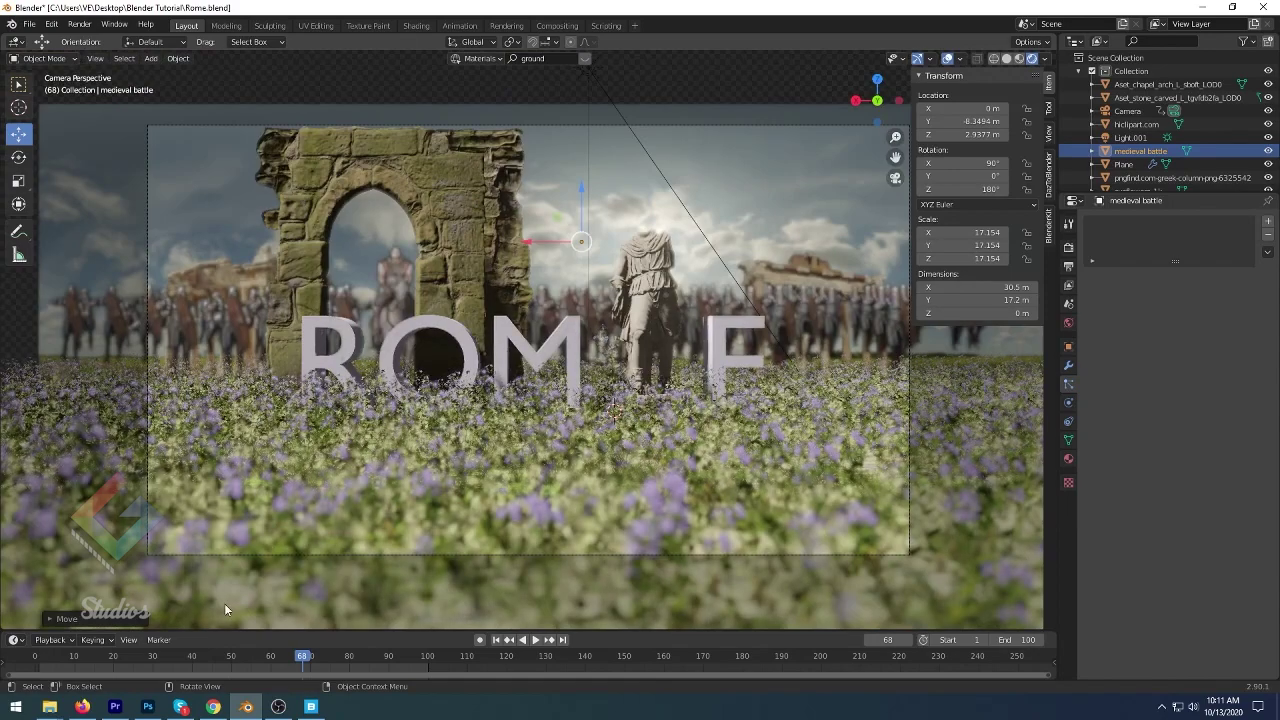
- Play the animation from the start and stop at frame 131
drag(88, 656, 35, 656)
key(space)
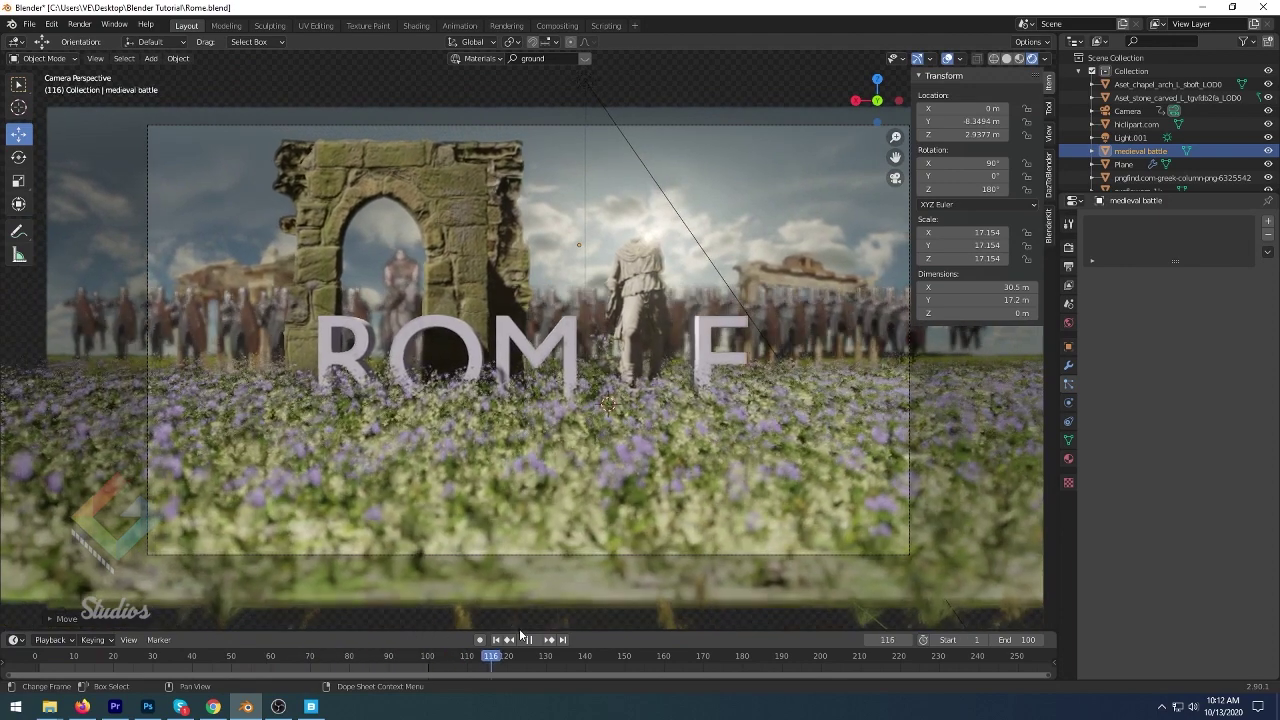
key(space)
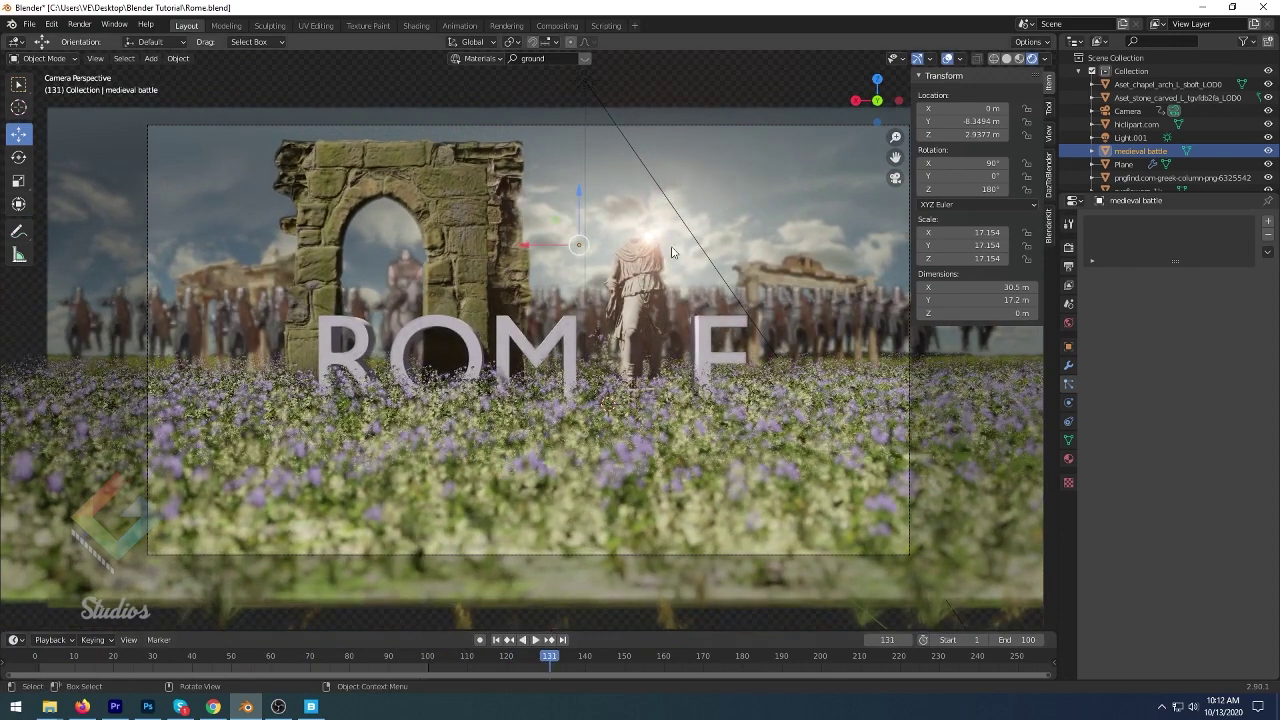
- Raise the sunflowers_1k field to Z 0.16582 m and rewind to frame 0
click(541, 296)
drag(547, 310, 546, 297)
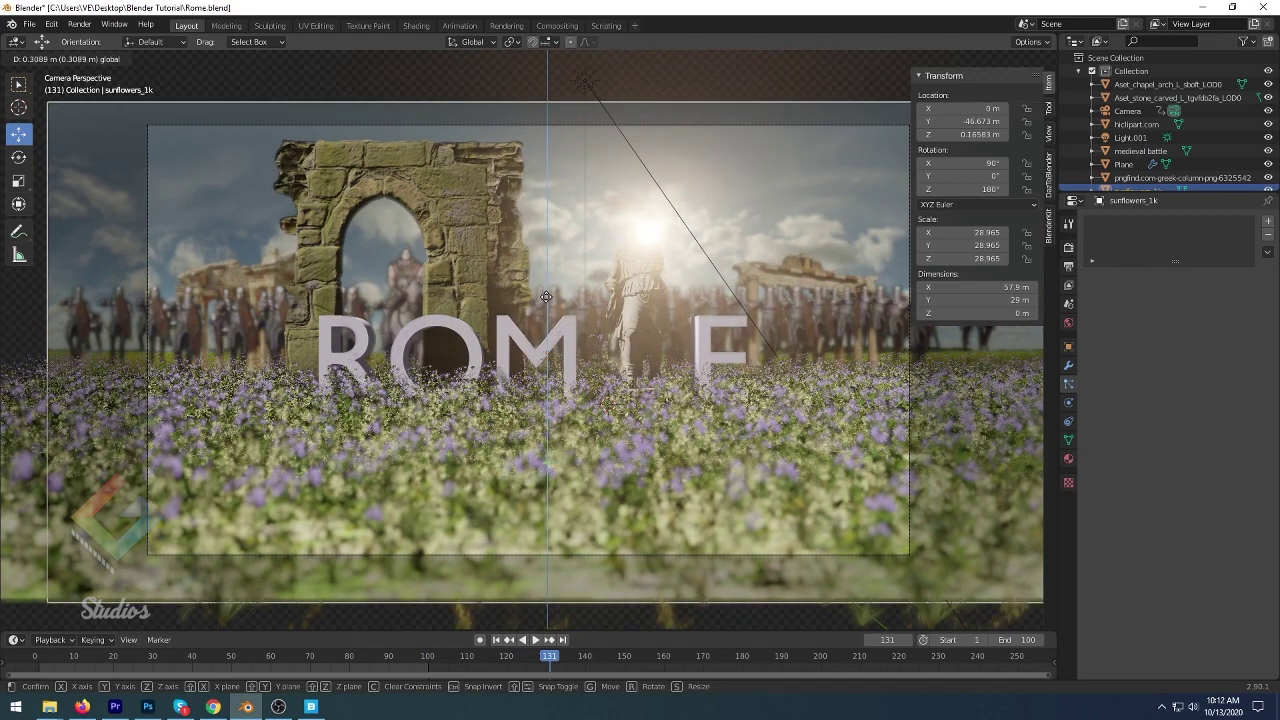
click(513, 559)
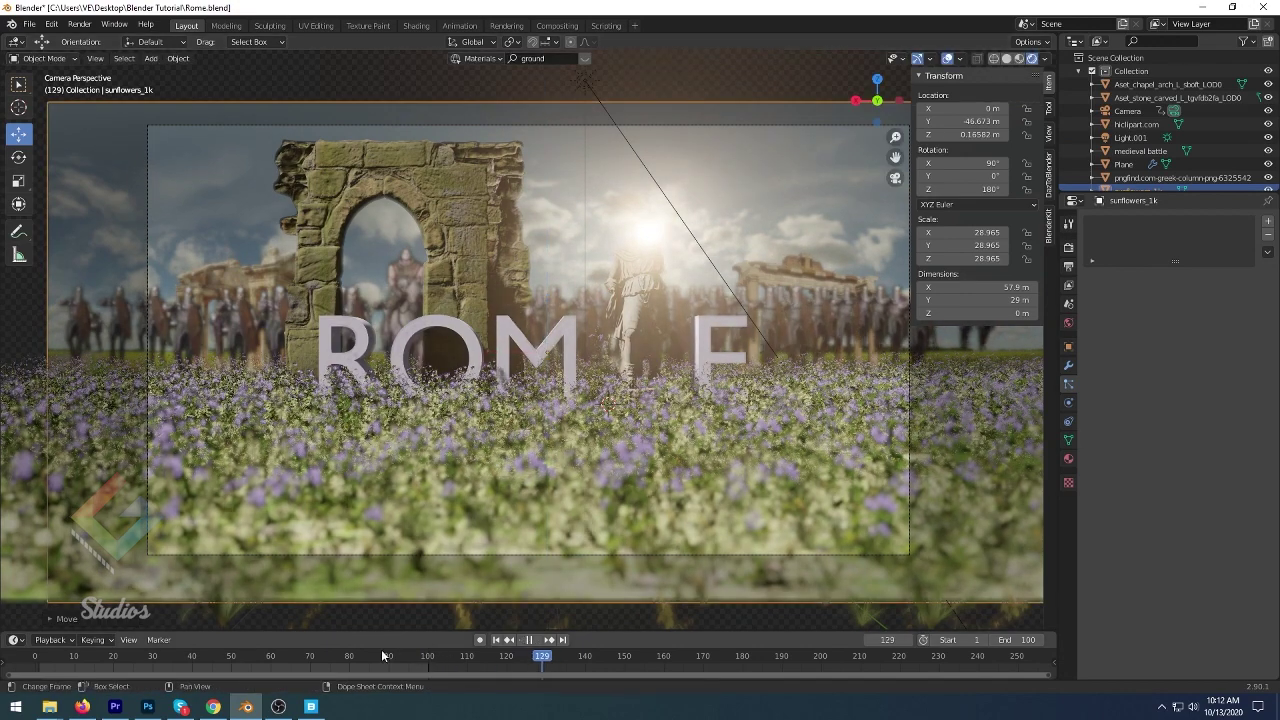
drag(383, 655, 41, 660)
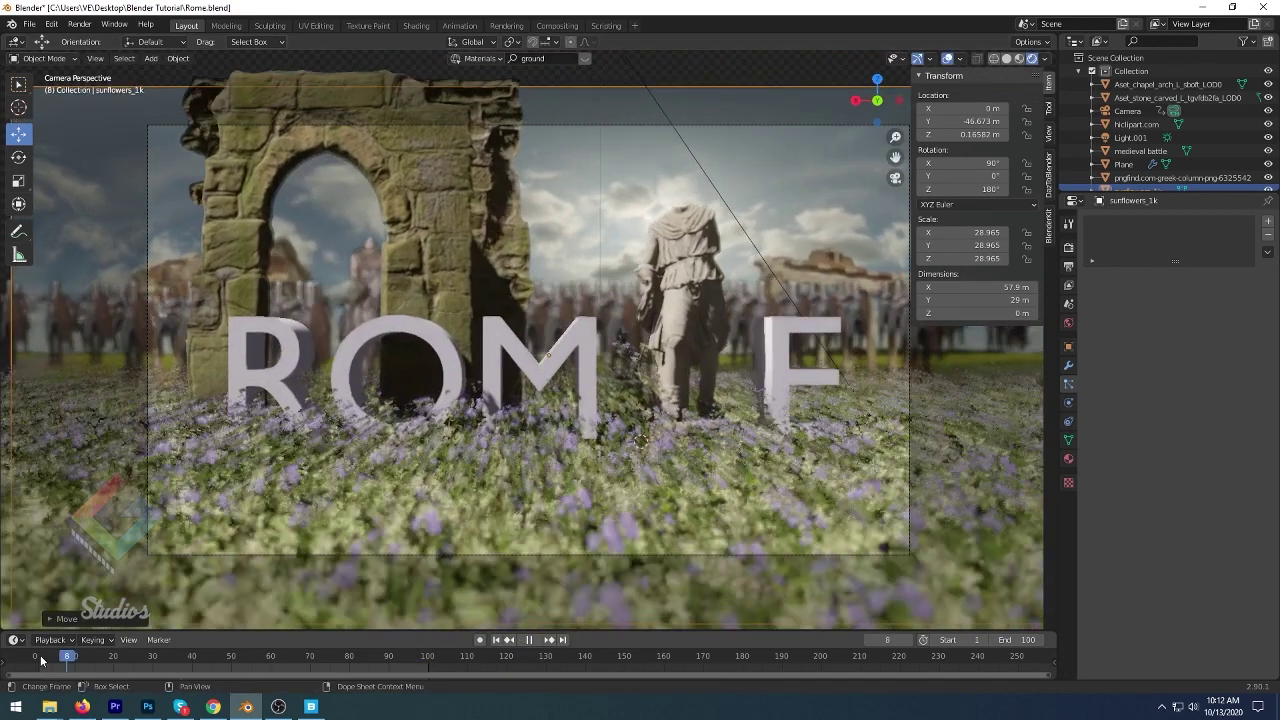
key(Escape)
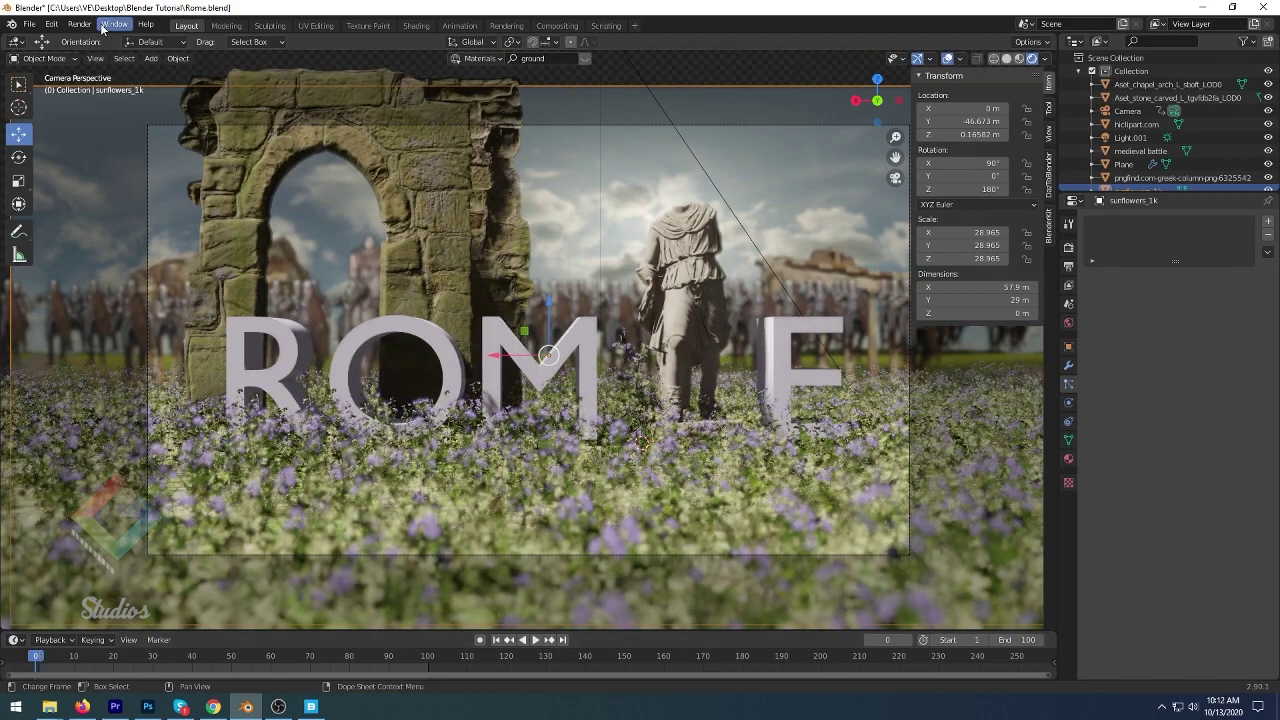